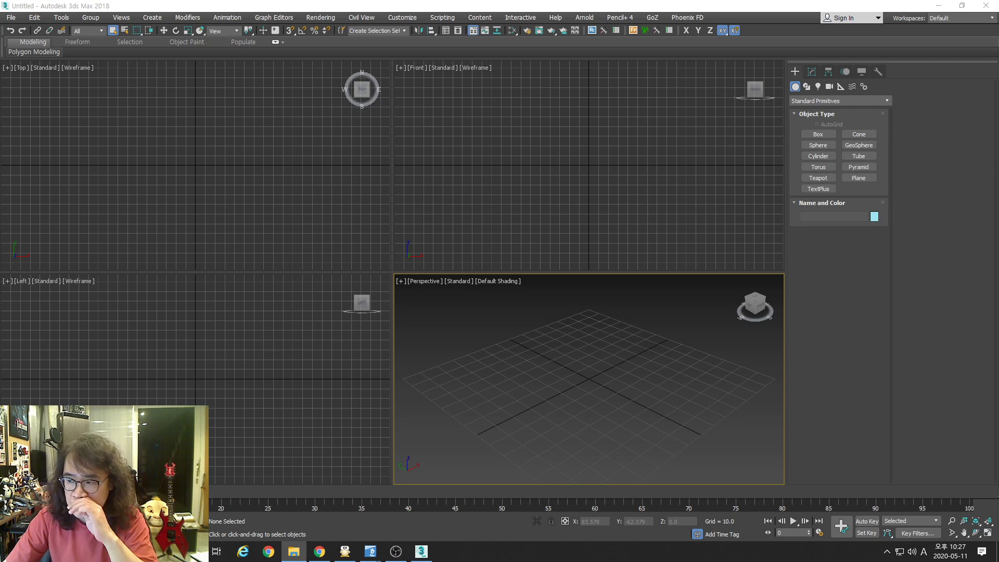
- Open the submitted room scene .max file and maximize the Perspective viewport
{"action": "left_click_drag", "start_coordinate": [998, 167], "coordinate": [561, 176]}
{"action": "left_click", "coordinate": [591, 183]}
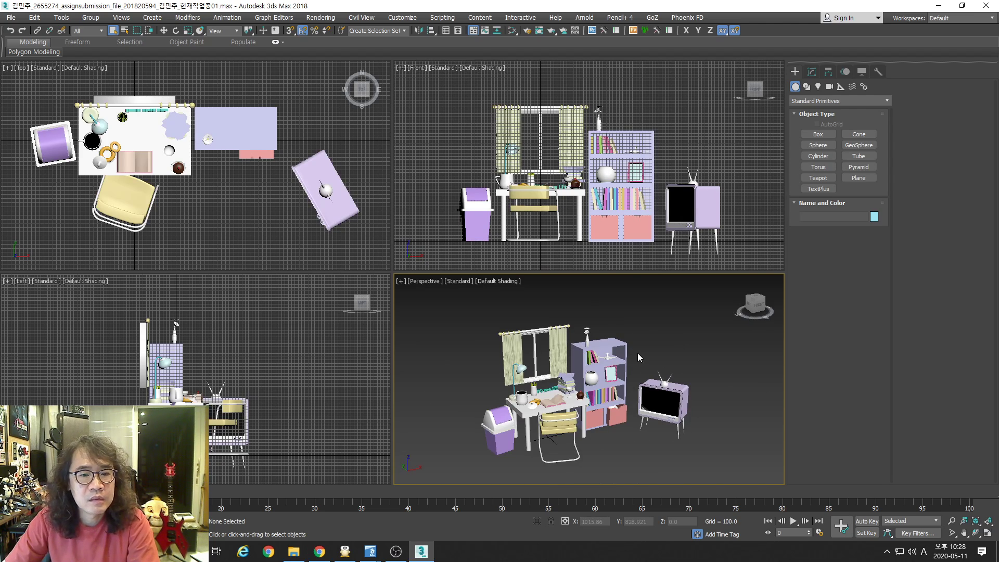
{"action": "key", "text": "alt+w"}
- Examine the desk items, bookshelf and television models in the room scene
{"action": "middle_click_drag", "start_coordinate": [474, 319], "coordinate": [508, 331]}
{"action": "key", "text": "alt+z"}
{"action": "left_click_drag", "start_coordinate": [508, 331], "coordinate": [500, 302]}
{"action": "middle_click_drag", "start_coordinate": [431, 338], "coordinate": [489, 296]}
{"action": "key", "text": "alt+z"}
{"action": "left_click_drag", "start_coordinate": [490, 296], "coordinate": [491, 252]}
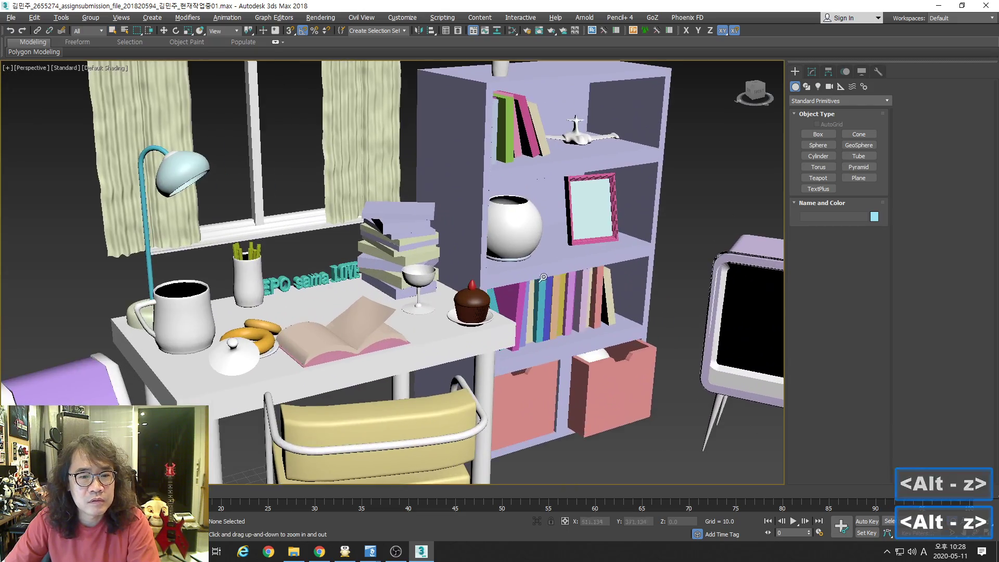
{"action": "middle_click_drag", "start_coordinate": [562, 270], "coordinate": [546, 294]}
{"action": "left_click_drag", "start_coordinate": [546, 294], "coordinate": [552, 322]}
{"action": "middle_click_drag", "start_coordinate": [553, 323], "coordinate": [525, 324], "text": "alt"}
{"action": "left_click_drag", "start_coordinate": [526, 324], "coordinate": [565, 311], "text": "alt"}
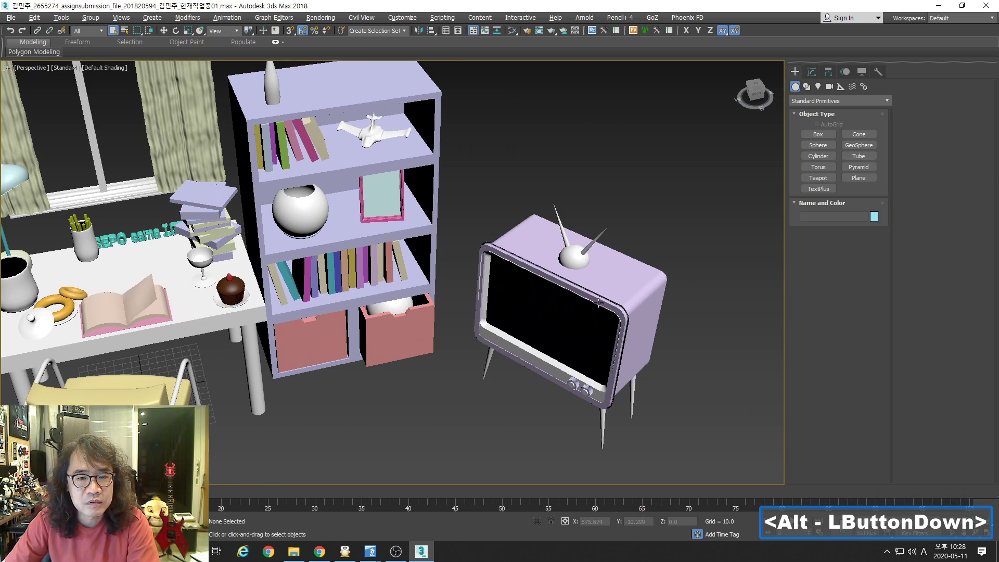
- Turn on edged faces, open the television group and inspect the modifier stack and mesh of its outer case
{"action": "right_click", "coordinate": [565, 311]}
{"action": "left_click", "coordinate": [598, 312]}
{"action": "key", "text": "F4"}
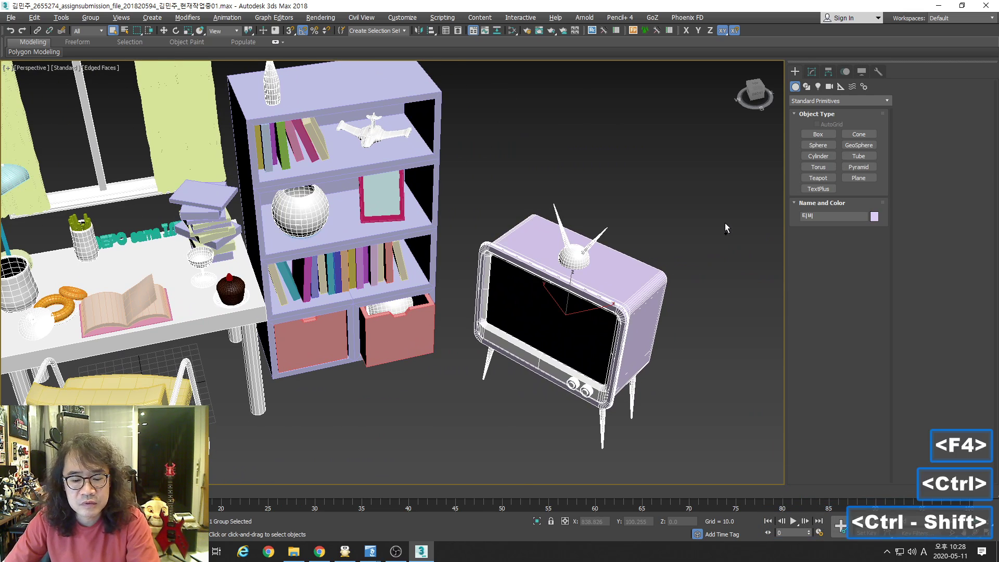
{"action": "key", "text": "ctrl+shift+f"}
{"action": "left_click", "coordinate": [811, 73]}
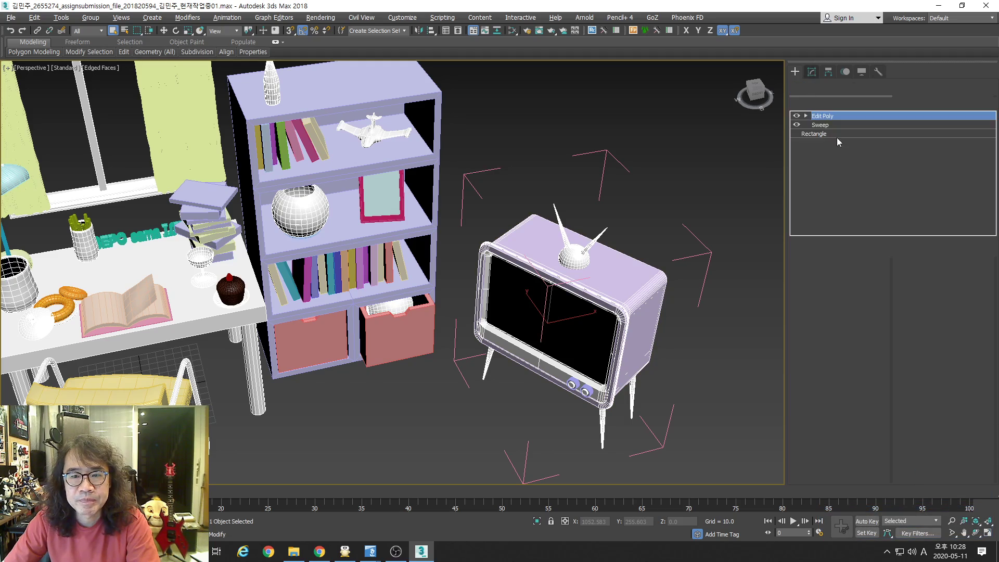
{"action": "middle_click_drag", "start_coordinate": [643, 319], "coordinate": [670, 304]}
{"action": "key", "text": "alt+z"}
{"action": "scroll", "coordinate": [631, 305], "scroll_direction": "up", "scroll_amount": 5}
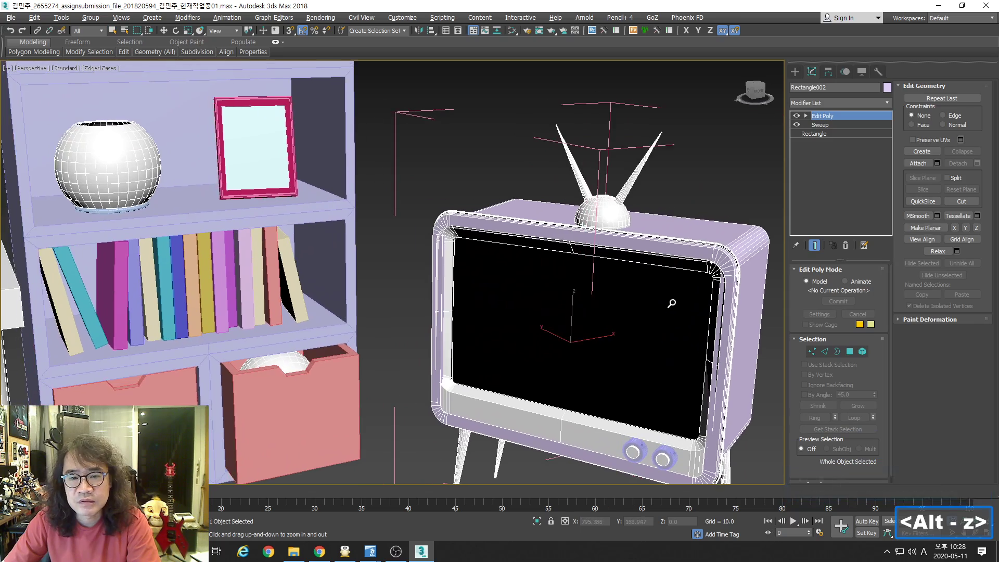
{"action": "mouse_move", "coordinate": [670, 304]}
{"action": "left_mouse_down", "text": "alt"}
{"action": "mouse_move", "coordinate": [674, 288]}
{"action": "mouse_move", "coordinate": [680, 310]}
{"action": "left_mouse_up", "text": "alt"}
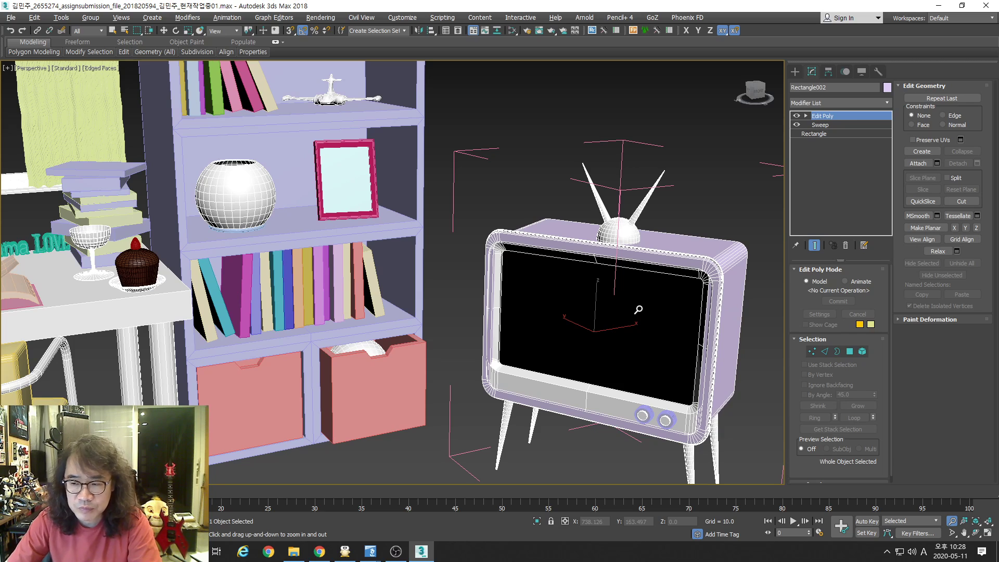
- Isolate the flower vase group on top of the bookshelf and turn off edged faces
{"action": "middle_click_drag", "start_coordinate": [606, 266], "coordinate": [643, 319]}
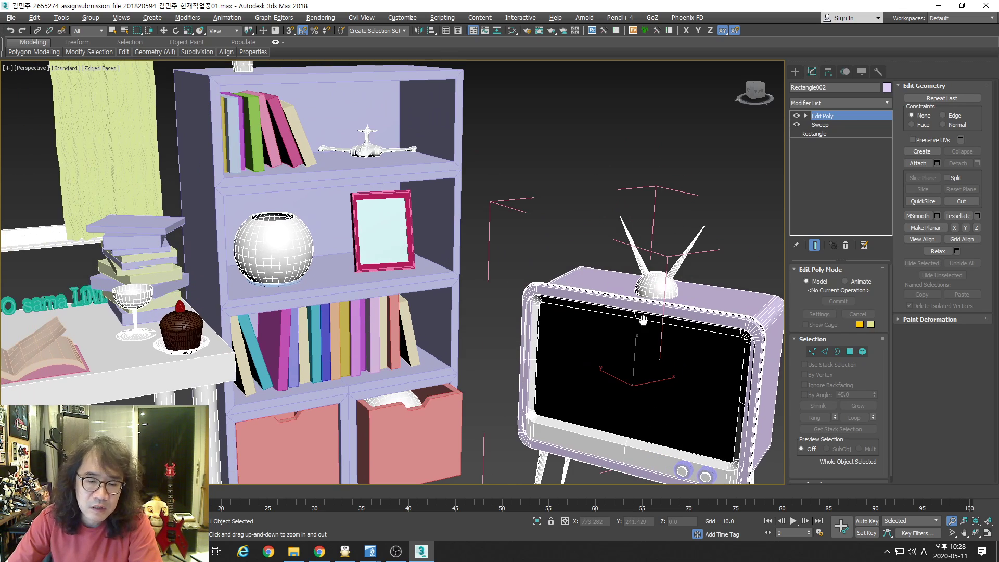
{"action": "middle_click_drag", "start_coordinate": [561, 318], "coordinate": [610, 353]}
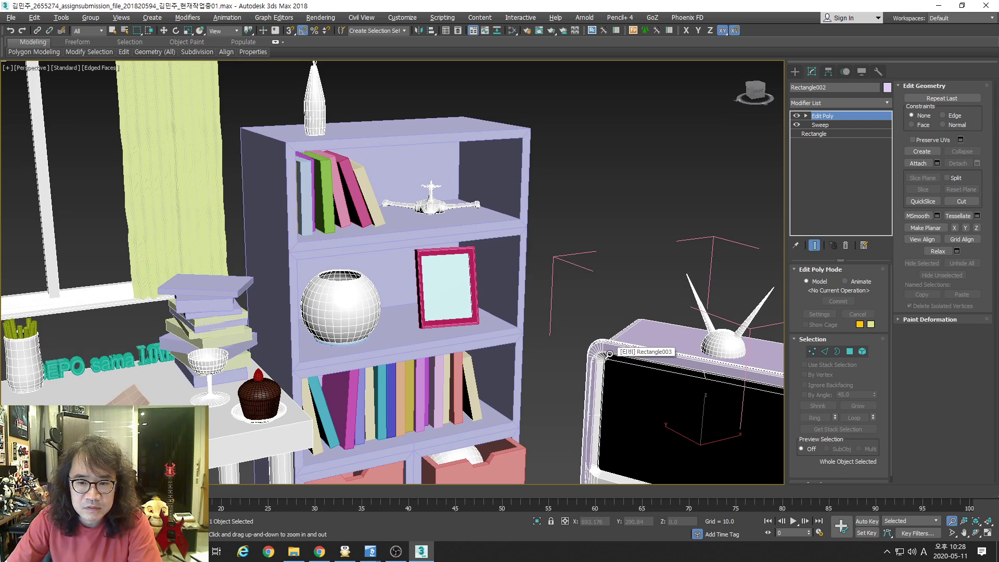
{"action": "middle_click_drag", "start_coordinate": [468, 250], "coordinate": [450, 296]}
{"action": "left_click_drag", "start_coordinate": [450, 296], "coordinate": [448, 268], "text": "alt"}
{"action": "right_click", "coordinate": [588, 267]}
{"action": "left_click", "coordinate": [450, 252]}
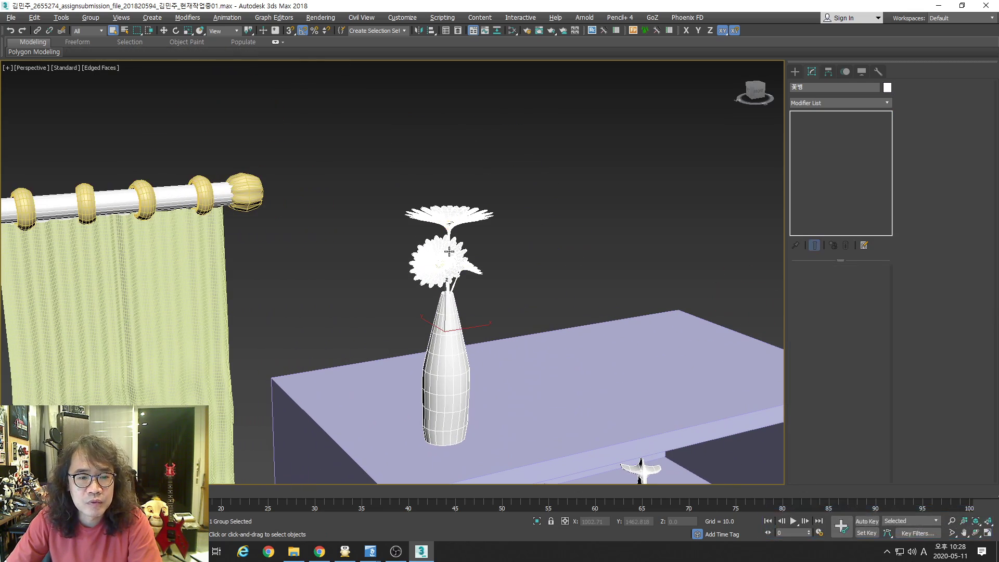
{"action": "left_click", "coordinate": [537, 521]}
{"action": "key", "text": "F4"}
{"action": "mouse_move", "coordinate": [450, 248]}
{"action": "left_mouse_down", "text": "alt"}
{"action": "mouse_move", "coordinate": [447, 263]}
{"action": "mouse_move", "coordinate": [457, 263]}
{"action": "left_mouse_up", "text": "alt"}
{"action": "key", "text": "ctrl+shift+z"}
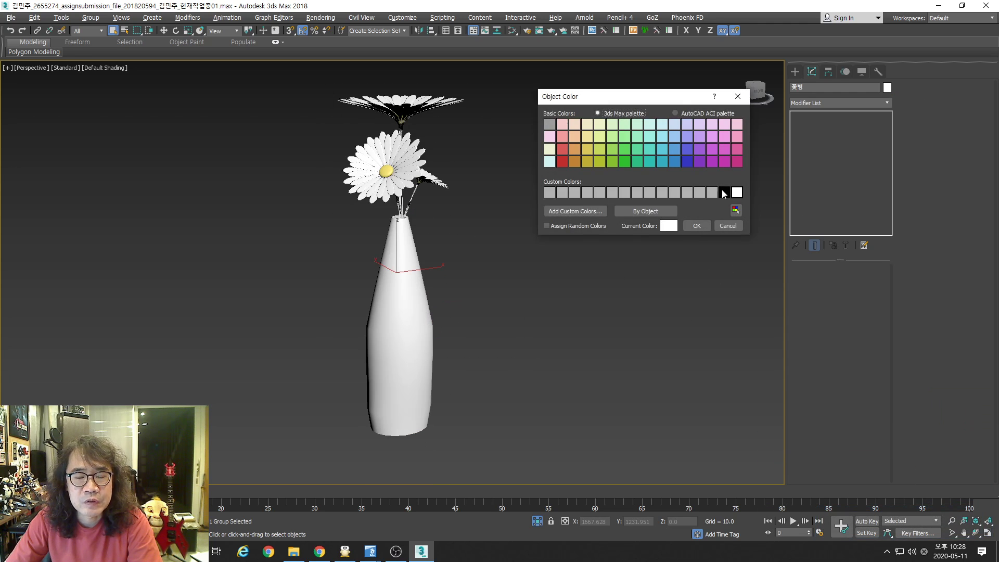
- Set the vase group's object color to medium blue and turn edged faces back on
{"action": "left_click", "coordinate": [678, 151]}
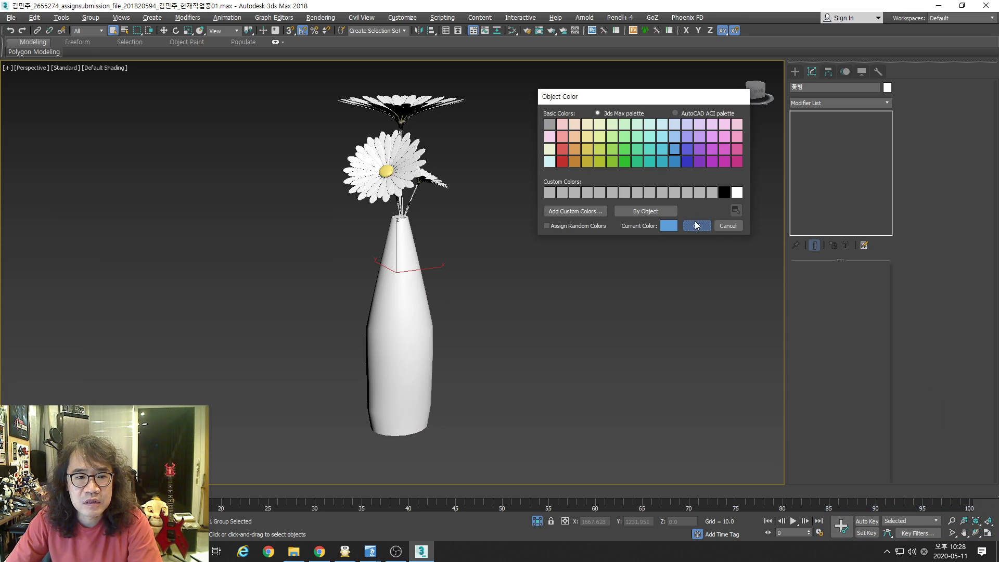
{"action": "left_click", "coordinate": [696, 224]}
{"action": "middle_click_drag", "start_coordinate": [487, 291], "coordinate": [529, 362]}
{"action": "left_click", "coordinate": [525, 359]}
{"action": "left_click", "coordinate": [438, 337]}
{"action": "middle_click_drag", "start_coordinate": [470, 307], "coordinate": [480, 332]}
{"action": "key", "text": "alt+z"}
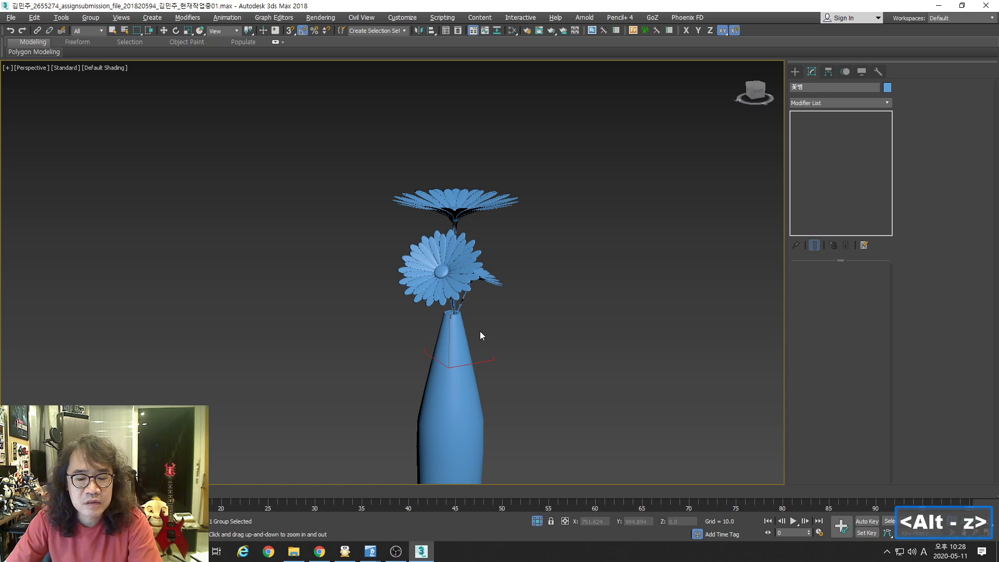
{"action": "key", "text": "F4"}
{"action": "key", "text": "alt+z"}
{"action": "left_click_drag", "start_coordinate": [480, 331], "coordinate": [416, 247]}
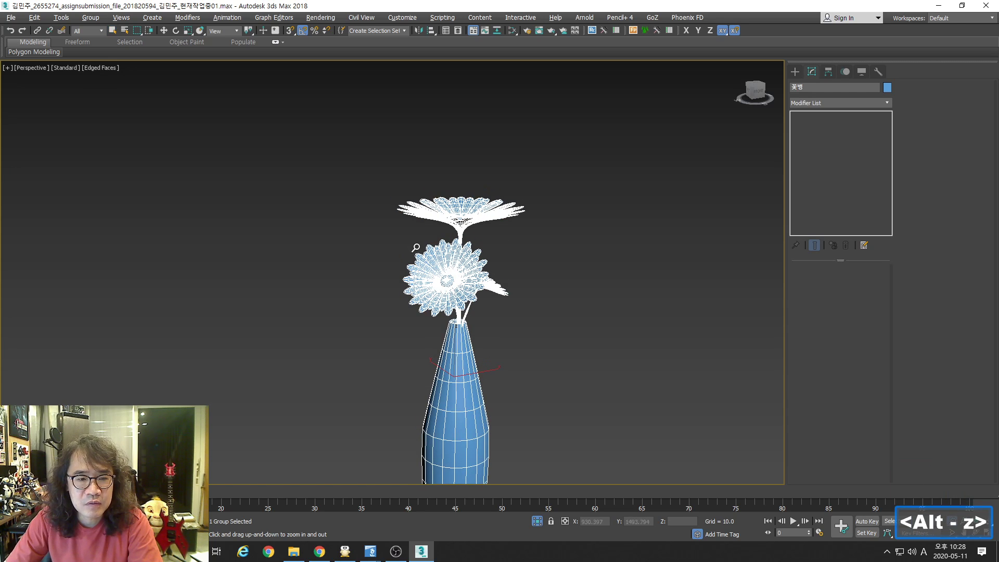
- Set the vase group's object color to white
{"action": "left_click", "coordinate": [888, 87]}
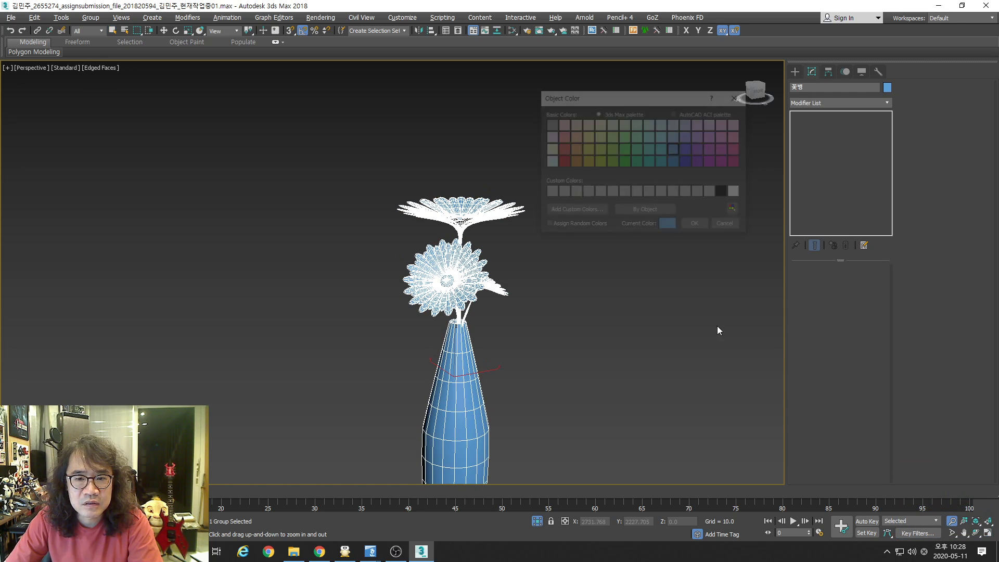
{"action": "left_click", "coordinate": [697, 226]}
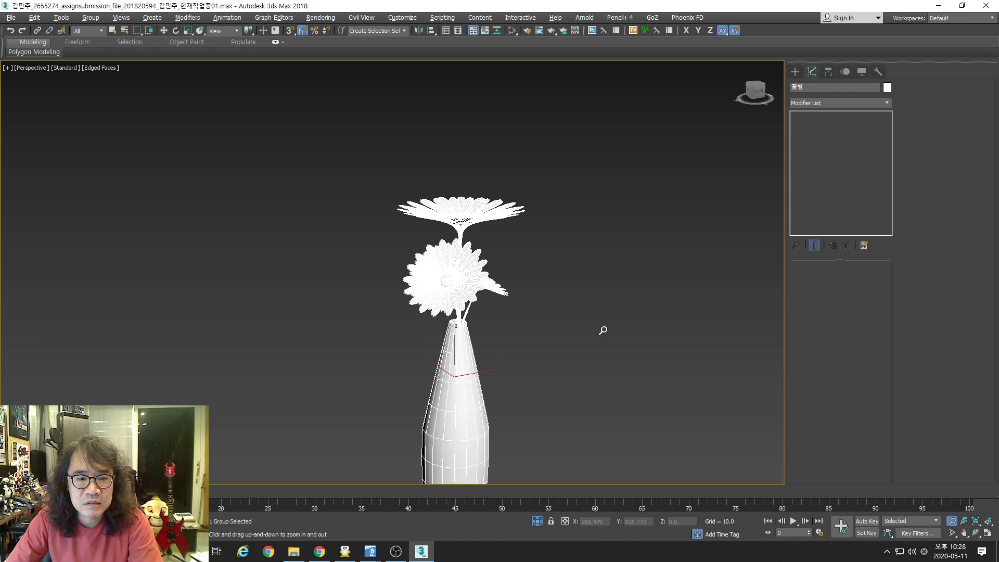
{"action": "right_click", "coordinate": [598, 332]}
{"action": "left_click", "coordinate": [591, 333]}
{"action": "left_click", "coordinate": [449, 371]}
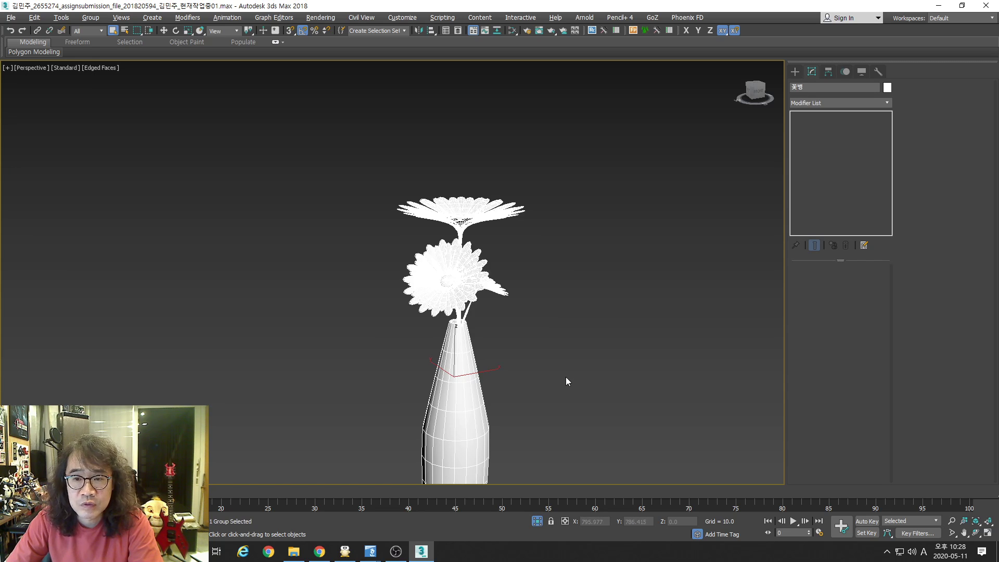
- Set the vase group's object color to light cyan
{"action": "left_click", "coordinate": [887, 87]}
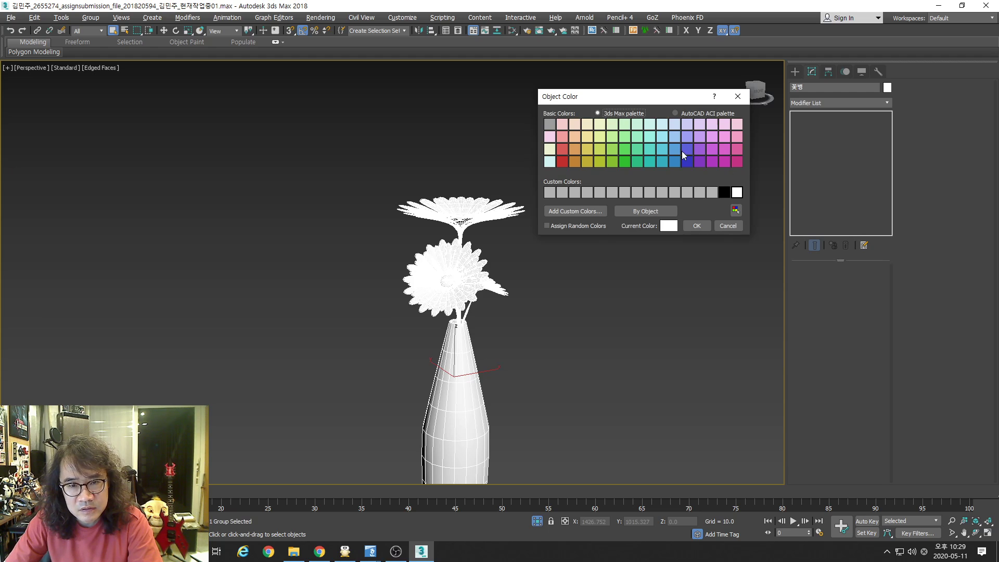
{"action": "left_click", "coordinate": [663, 138]}
{"action": "left_click", "coordinate": [698, 225]}
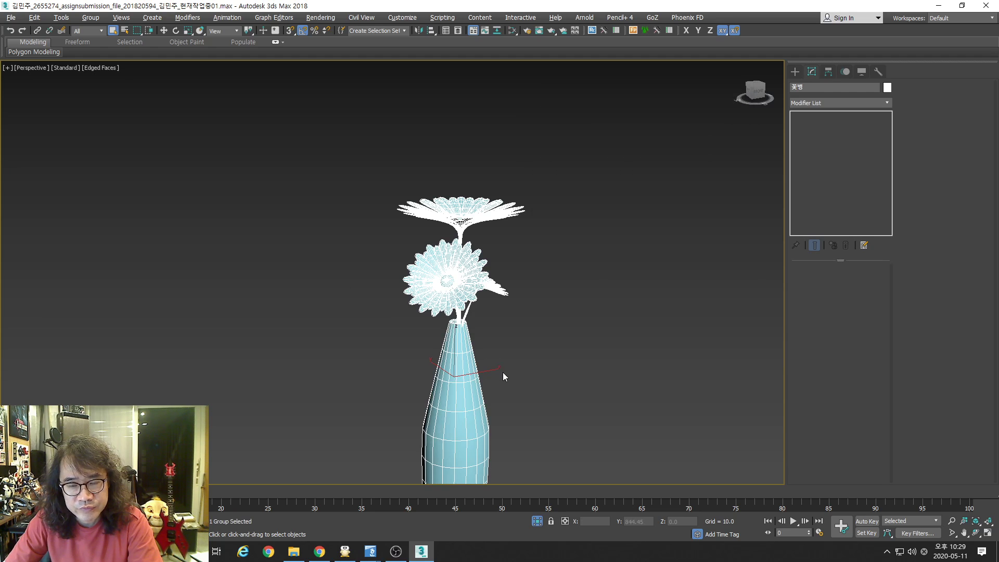
{"action": "middle_click_drag", "start_coordinate": [520, 357], "coordinate": [516, 384]}
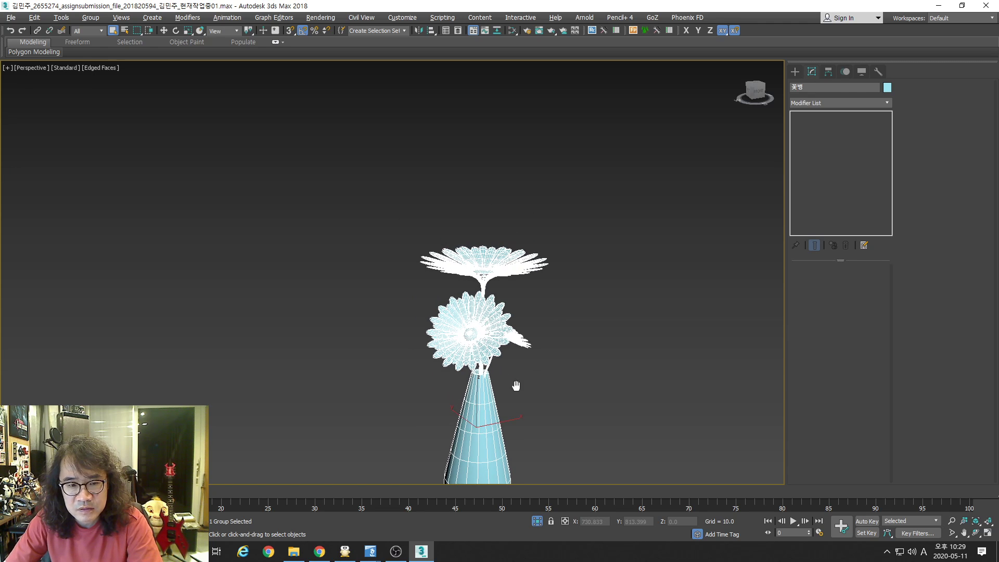
{"action": "key", "text": "alt+z"}
{"action": "left_click_drag", "start_coordinate": [508, 384], "coordinate": [508, 368]}
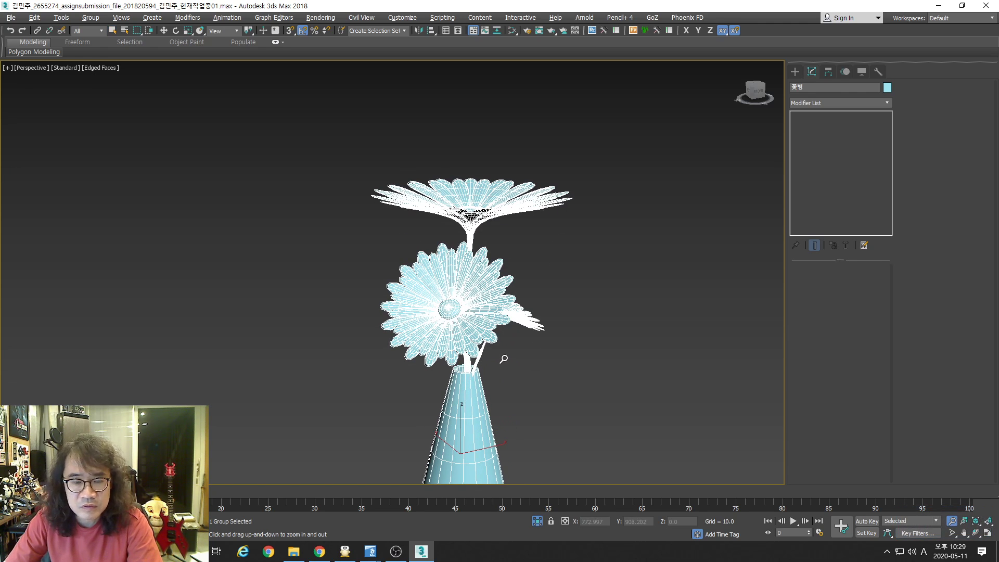
- Open the vase group and select the flower group that faces forward
{"action": "right_click", "coordinate": [506, 358]}
{"action": "left_click", "coordinate": [526, 356]}
{"action": "left_click", "coordinate": [482, 328]}
{"action": "middle_click_drag", "start_coordinate": [481, 336], "coordinate": [490, 353]}
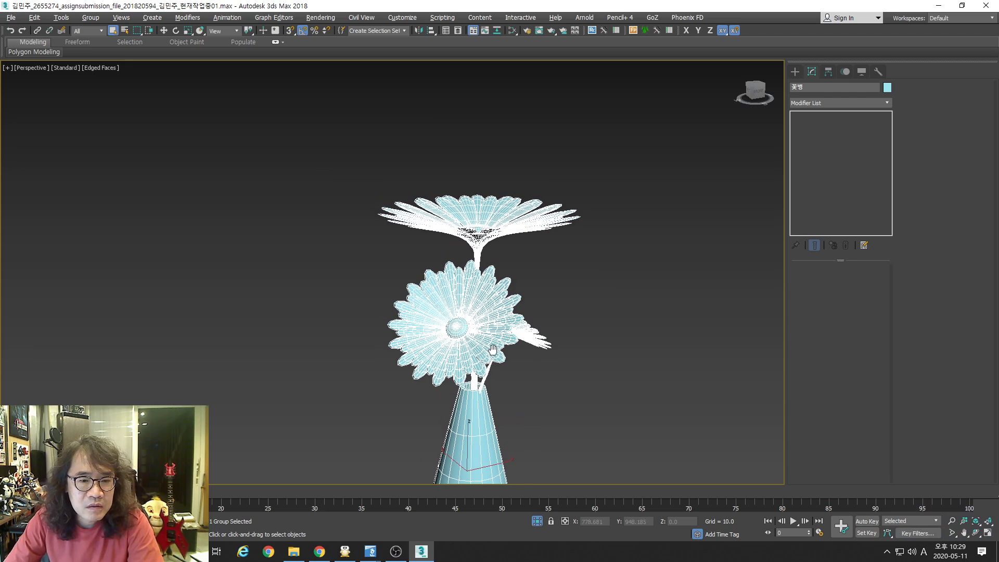
{"action": "key", "text": "alt+z"}
{"action": "left_click_drag", "start_coordinate": [489, 352], "coordinate": [489, 347]}
{"action": "key", "text": "ctrl+shift+f"}
{"action": "middle_click_drag", "start_coordinate": [488, 354], "coordinate": [507, 357]}
{"action": "key", "text": "alt+z"}
{"action": "left_click_drag", "start_coordinate": [507, 357], "coordinate": [508, 327]}
{"action": "right_click", "coordinate": [508, 327]}
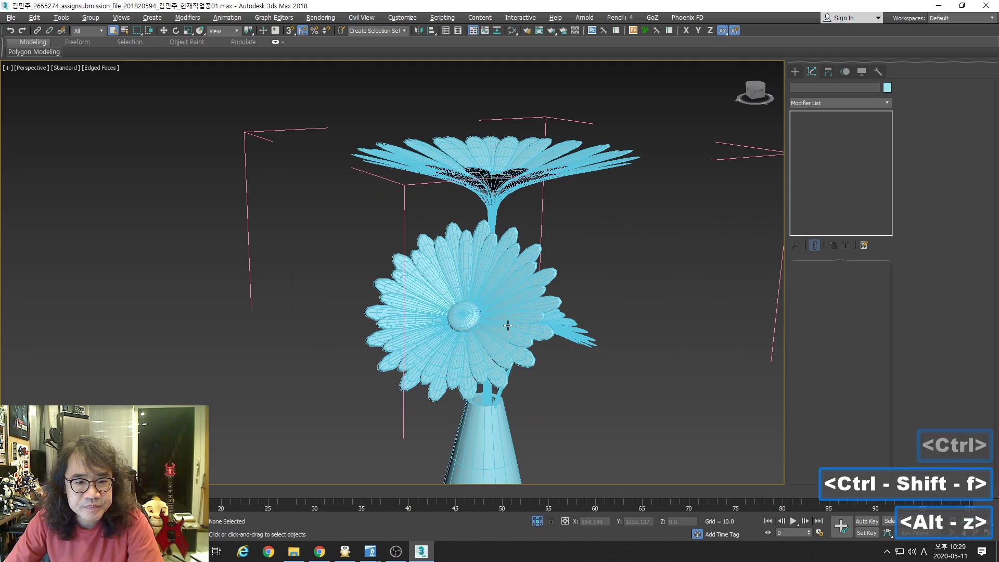
{"action": "left_click", "coordinate": [509, 327]}
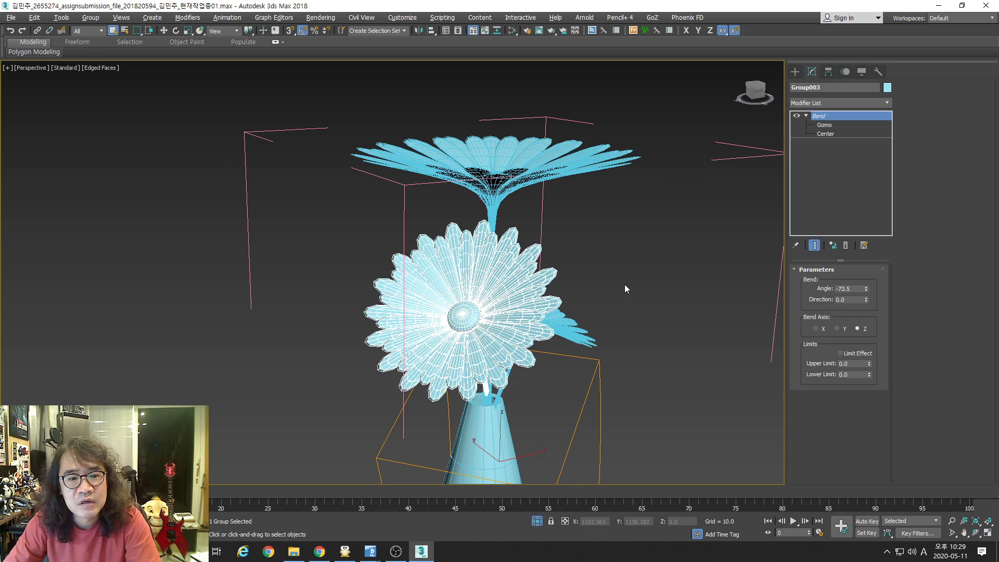
- Open the forward-facing flower's group and select its petal mesh
{"action": "key", "text": "ctrl+shift+f"}
{"action": "left_click", "coordinate": [526, 285]}
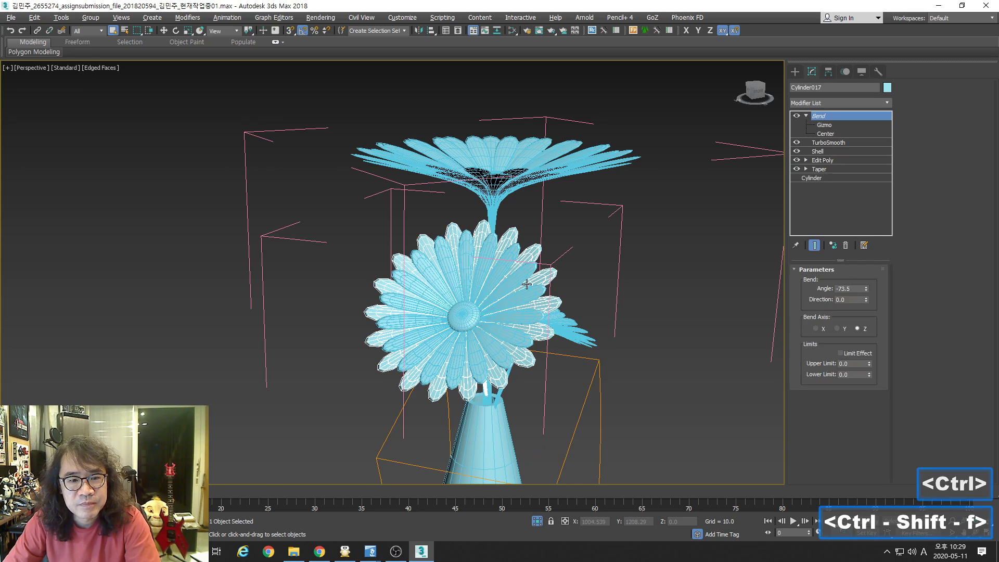
{"action": "key", "text": "alt+z"}
{"action": "middle_click_drag", "start_coordinate": [522, 292], "coordinate": [523, 252]}
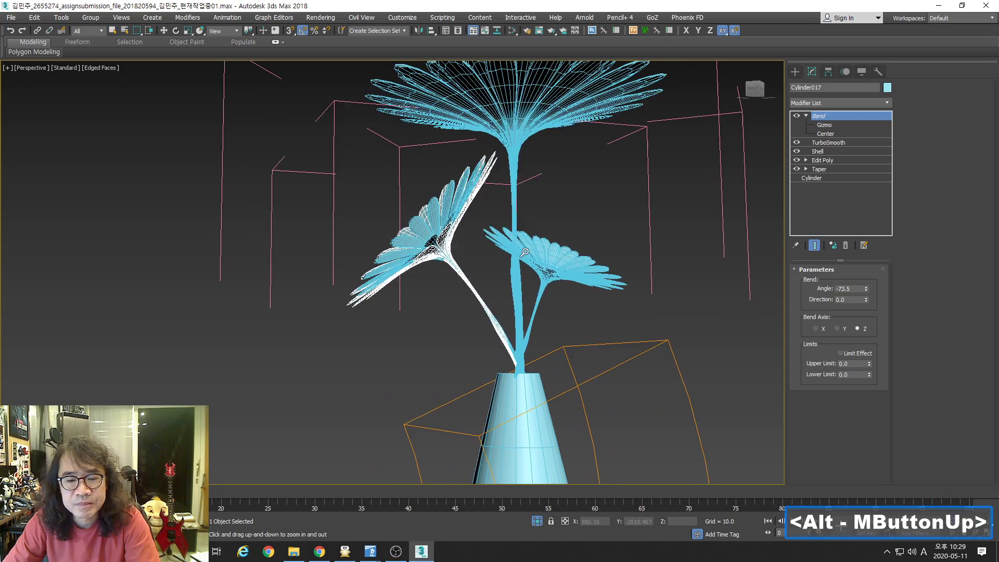
- Switch the petal mesh's Bend modifier off and on again to compare the straight and bent flower
{"action": "middle_click_drag", "start_coordinate": [573, 342], "coordinate": [513, 263]}
{"action": "left_click_drag", "start_coordinate": [514, 274], "coordinate": [516, 321], "text": "alt"}
{"action": "middle_click_drag", "start_coordinate": [516, 321], "coordinate": [603, 308]}
{"action": "left_click", "coordinate": [797, 115]}
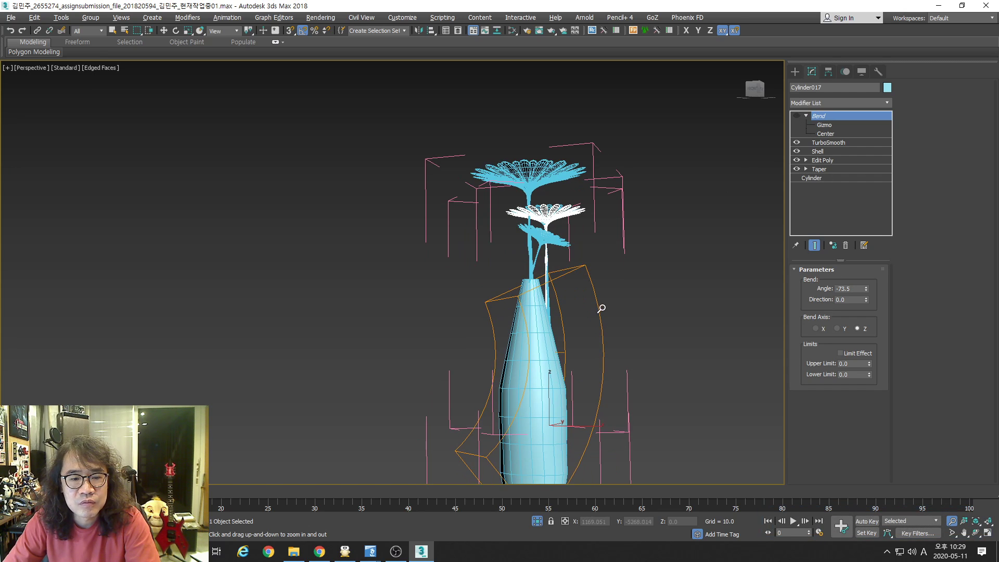
{"action": "left_click", "coordinate": [796, 116]}
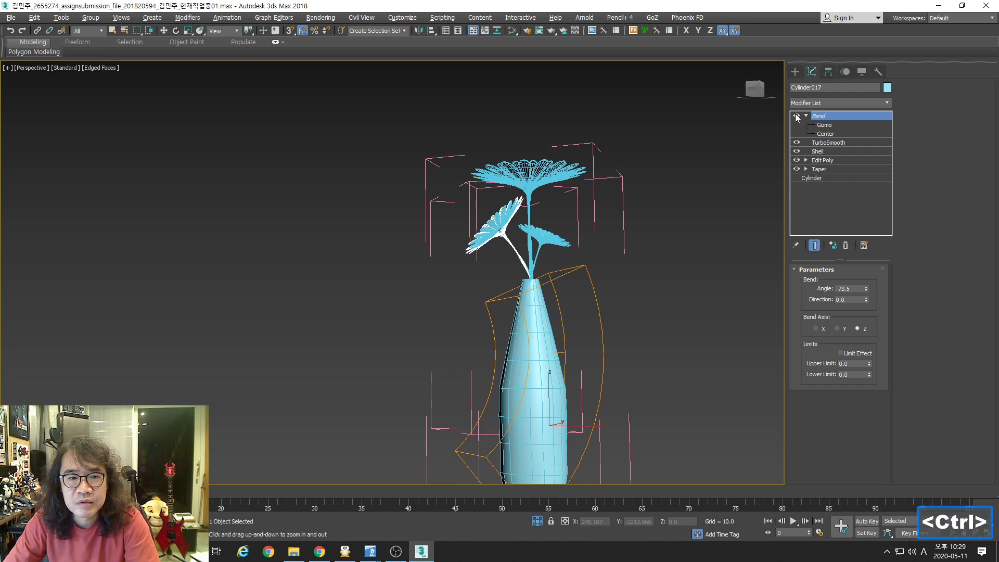
- Move the tallest flower's petal mesh along the X axis so it stands beside the vase
{"action": "right_click", "coordinate": [549, 204]}
{"action": "left_click", "coordinate": [539, 166]}
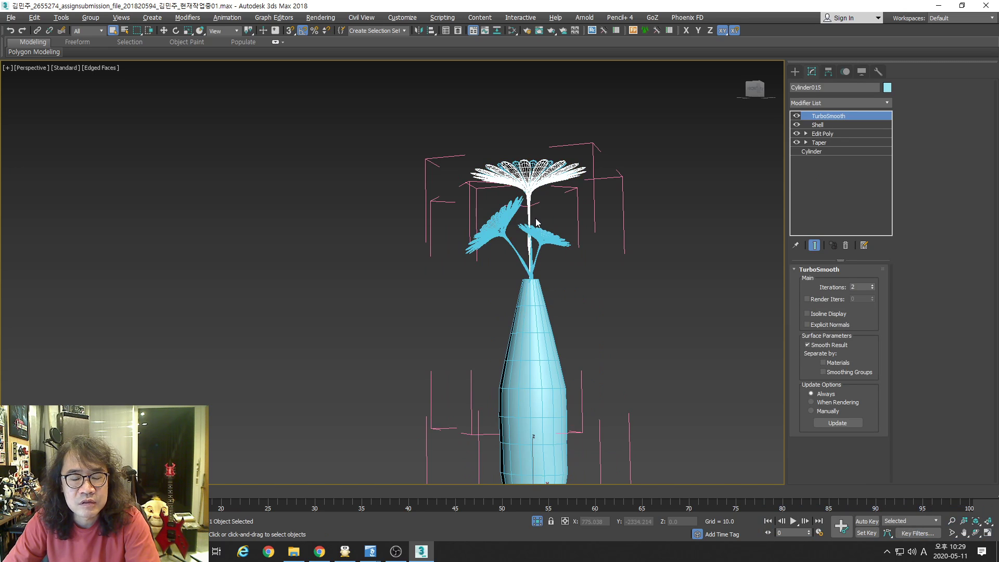
{"action": "key", "text": "alt+z"}
{"action": "middle_click_drag", "start_coordinate": [534, 213], "coordinate": [509, 222], "text": "alt"}
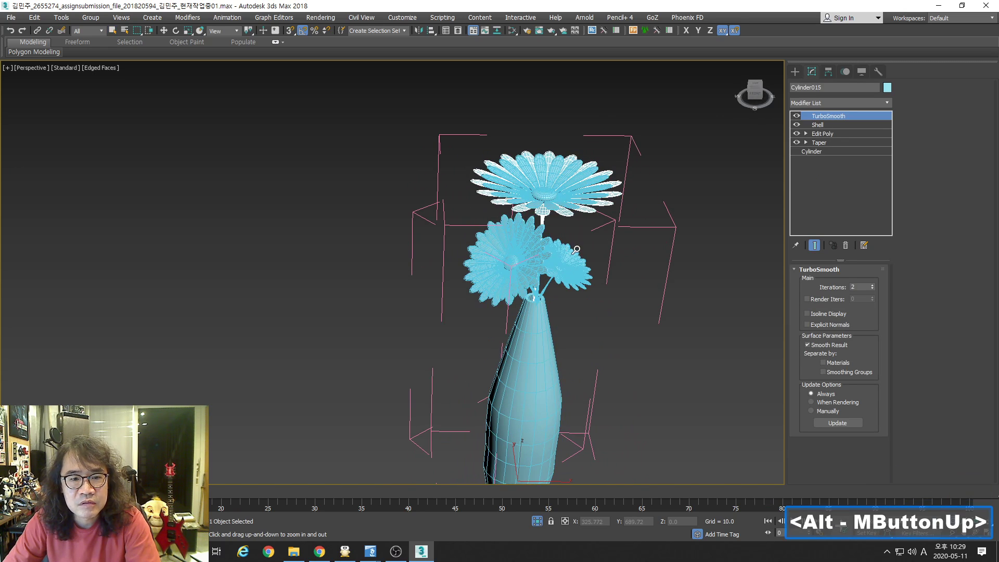
{"action": "right_click", "coordinate": [509, 222]}
{"action": "right_click", "coordinate": [478, 248]}
{"action": "left_click", "coordinate": [483, 252]}
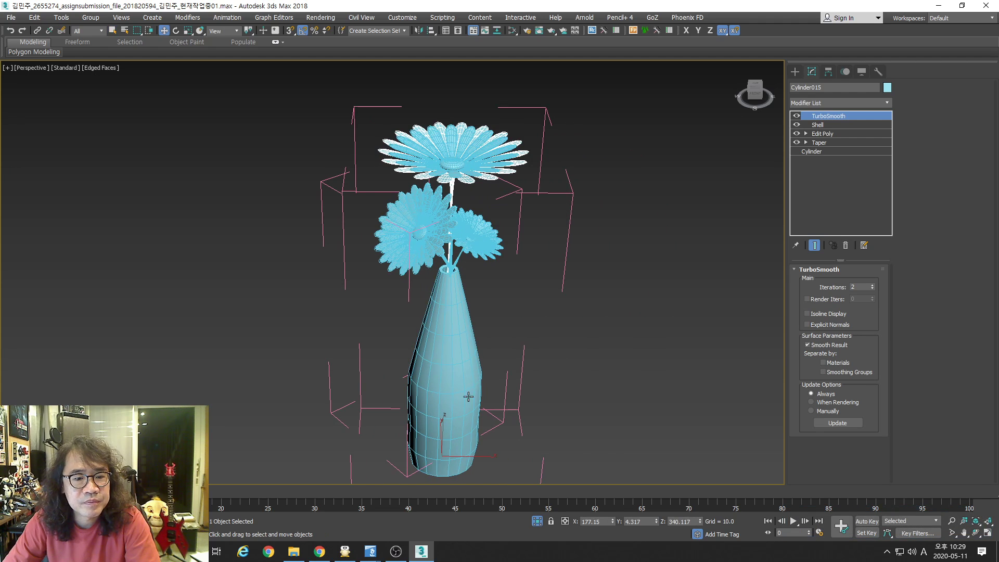
{"action": "key", "text": "ctrl+shift+x"}
{"action": "left_click_drag", "start_coordinate": [476, 457], "coordinate": [659, 458]}
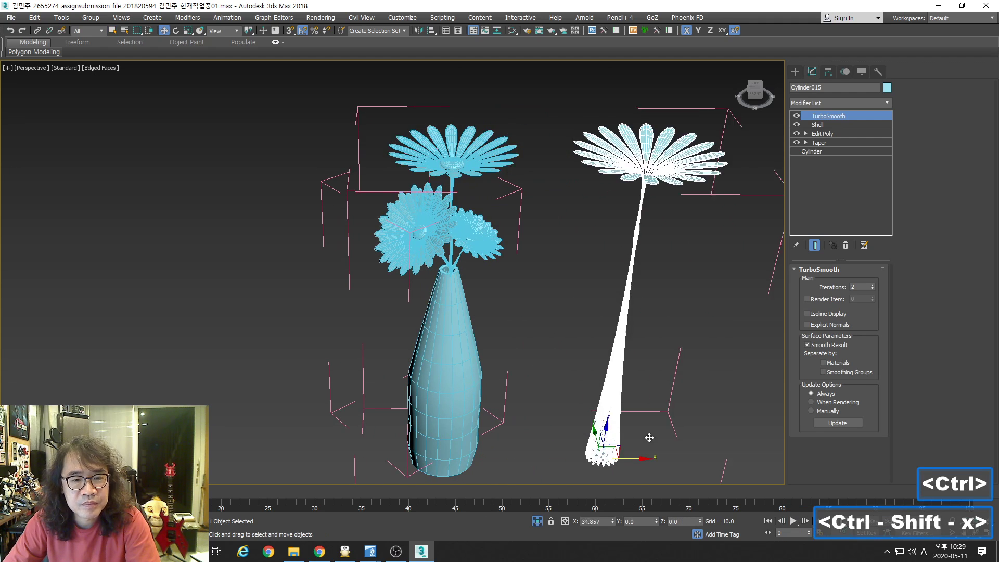
- Turn off edged faces and examine the separated flower's stem and petals up close
{"action": "mouse_move", "coordinate": [643, 402]}
{"action": "middle_mouse_down"}
{"action": "mouse_move", "coordinate": [595, 394]}
{"action": "mouse_move", "coordinate": [567, 361]}
{"action": "middle_mouse_up"}
{"action": "key", "text": "alt+z"}
{"action": "key", "text": "F4"}
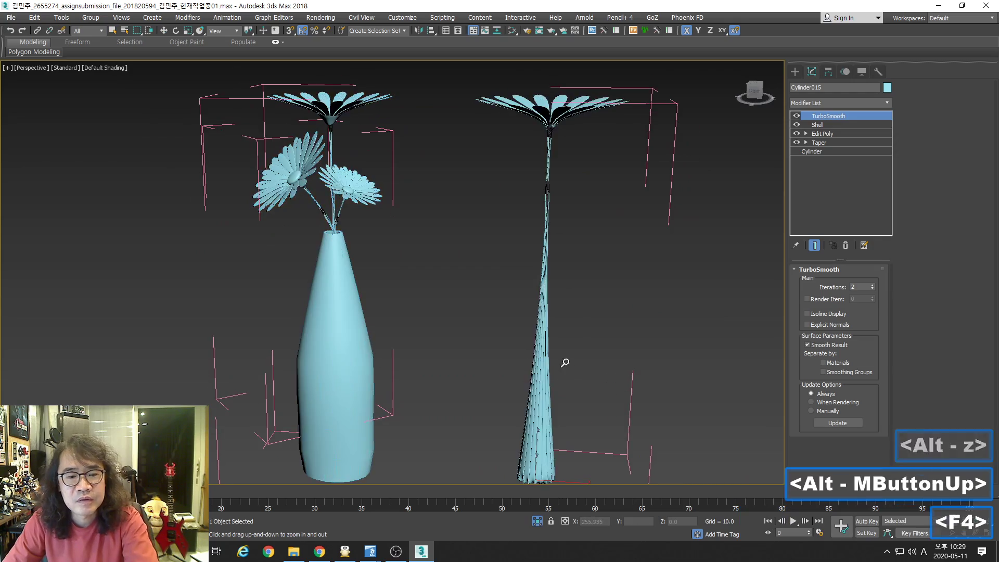
{"action": "left_click_drag", "start_coordinate": [567, 361], "coordinate": [528, 348]}
{"action": "middle_click_drag", "start_coordinate": [527, 347], "coordinate": [508, 364], "text": "alt"}
{"action": "key", "text": "alt+z"}
{"action": "mouse_move", "coordinate": [508, 364]}
{"action": "left_mouse_down"}
{"action": "mouse_move", "coordinate": [517, 330]}
{"action": "mouse_move", "coordinate": [510, 377]}
{"action": "left_mouse_up"}
{"action": "middle_click_drag", "start_coordinate": [503, 151], "coordinate": [527, 357]}
{"action": "middle_click_drag", "start_coordinate": [551, 167], "coordinate": [526, 273]}
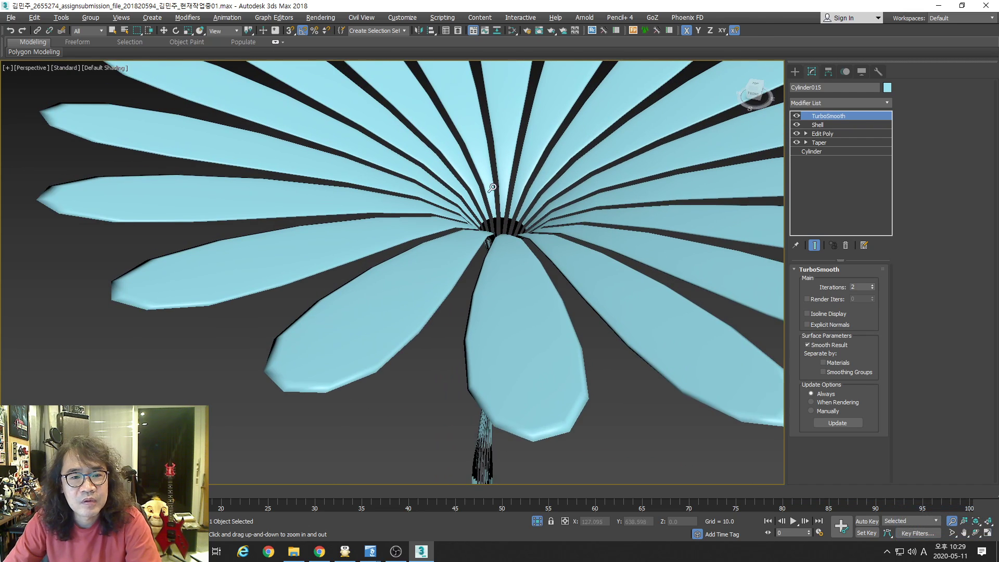
{"action": "middle_click_drag", "start_coordinate": [604, 238], "coordinate": [508, 268]}
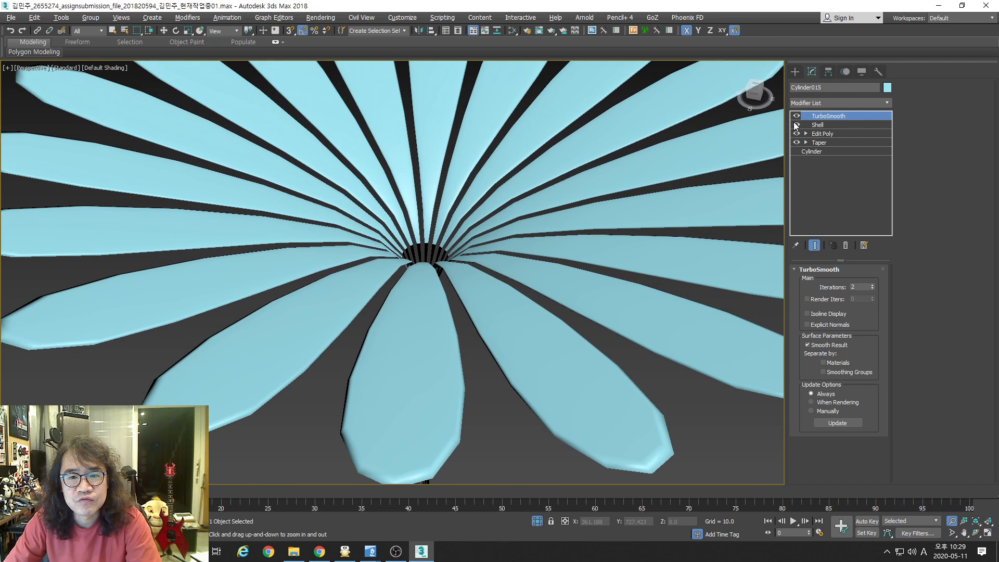
- Switch the separated petal mesh's TurboSmooth off and on again, comparing its smoothed and unsmoothed shape
{"action": "left_click", "coordinate": [796, 117]}
{"action": "left_click_drag", "start_coordinate": [575, 213], "coordinate": [586, 245], "text": "alt"}
{"action": "left_click", "coordinate": [797, 116]}
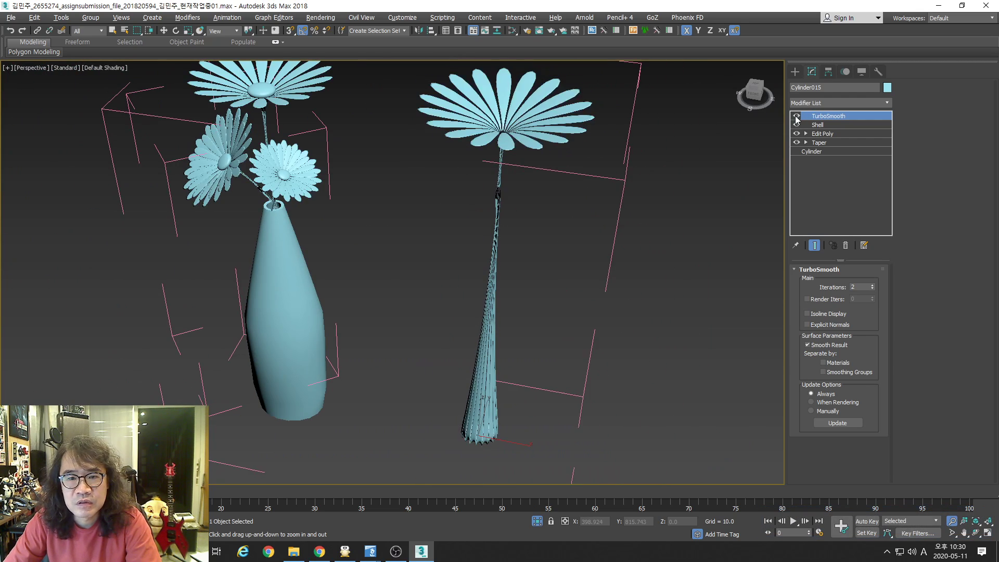
{"action": "middle_click_drag", "start_coordinate": [657, 147], "coordinate": [657, 269]}
{"action": "middle_click_drag", "start_coordinate": [524, 265], "coordinate": [592, 265]}
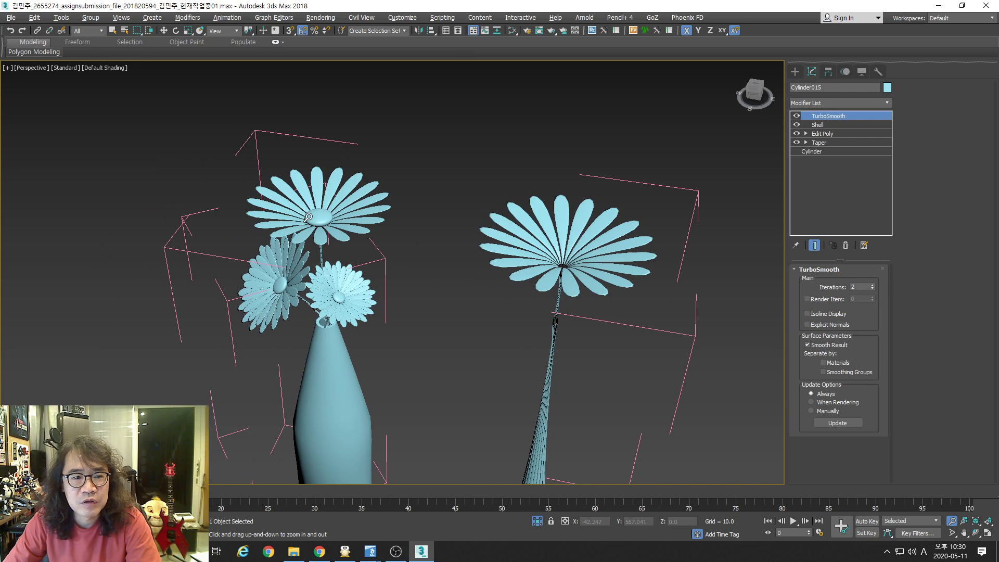
- Undo the petal mesh's move away from the vase and select the tallest flower's centre sphere
{"action": "key", "text": "ctrl+z"}
{"action": "key", "text": "ctrl+z"}
{"action": "middle_click_drag", "start_coordinate": [332, 233], "coordinate": [451, 260]}
{"action": "left_click_drag", "start_coordinate": [449, 257], "coordinate": [454, 236], "text": "alt"}
{"action": "right_click", "coordinate": [455, 237]}
{"action": "left_click", "coordinate": [455, 237]}
- Examine the tallest flower's centre sphere and layered petals up close, from above and from the side
{"action": "middle_click_drag", "start_coordinate": [455, 255], "coordinate": [459, 269]}
{"action": "key", "text": "alt+z"}
{"action": "left_click_drag", "start_coordinate": [459, 270], "coordinate": [464, 263]}
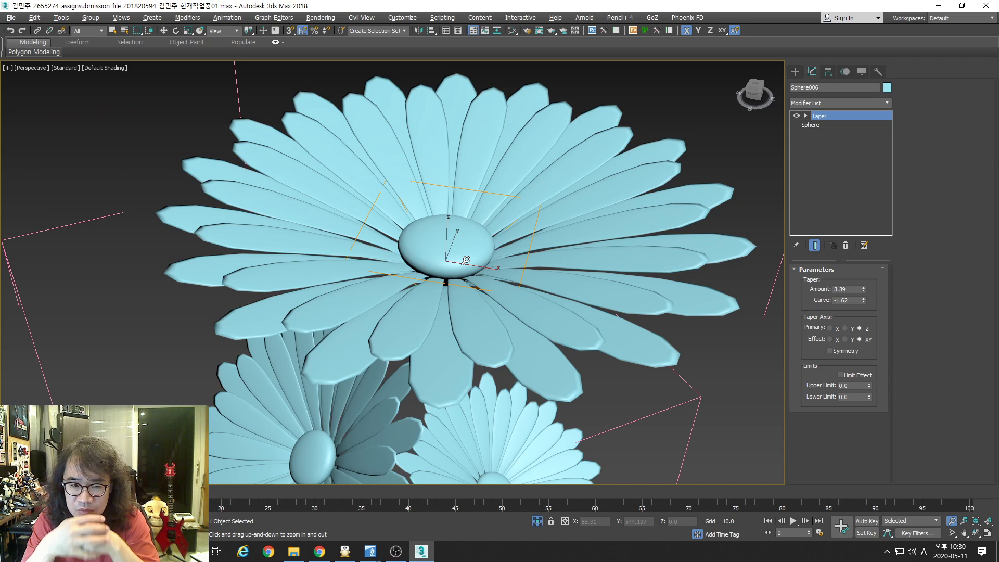
{"action": "middle_click_drag", "start_coordinate": [466, 260], "coordinate": [451, 267]}
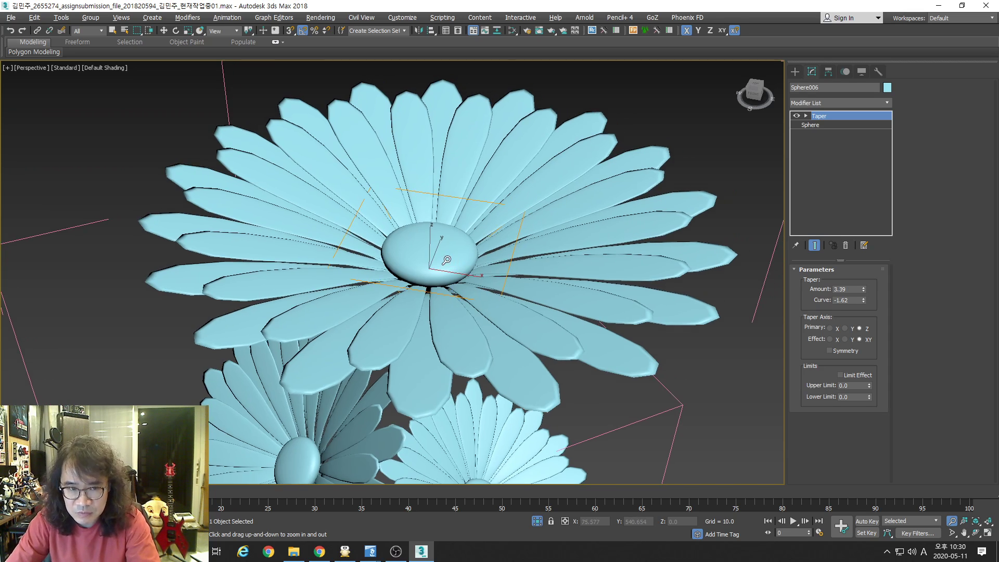
{"action": "key", "text": "alt+z"}
{"action": "left_click_drag", "start_coordinate": [451, 267], "coordinate": [456, 285]}
{"action": "key", "text": "alt+z"}
{"action": "middle_click_drag", "start_coordinate": [456, 285], "coordinate": [439, 216]}
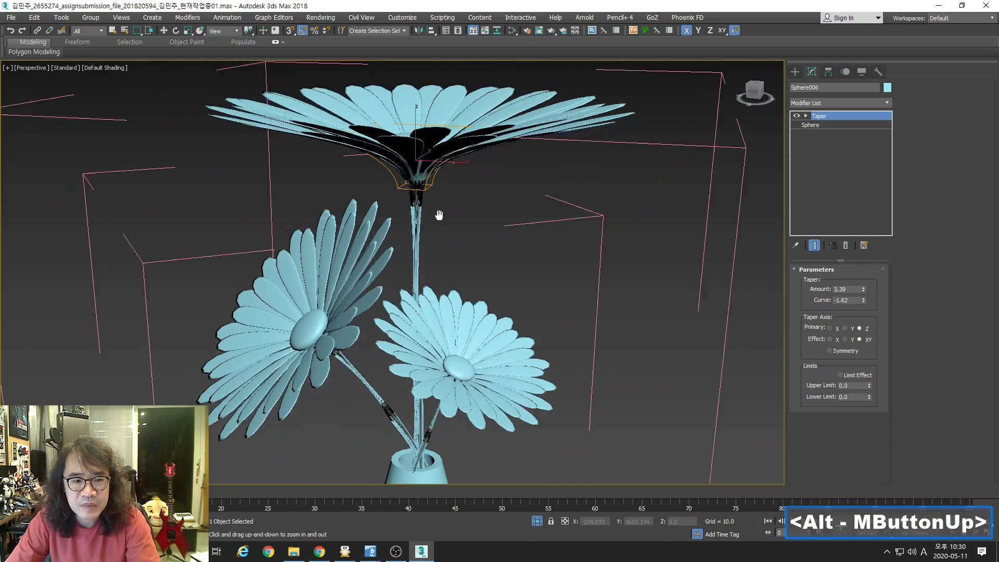
{"action": "left_click_drag", "start_coordinate": [439, 217], "coordinate": [441, 233], "text": "alt"}
- Try to move the tallest flower's centre sphere sideways along the X axis, and undo it
{"action": "right_click", "coordinate": [445, 255]}
{"action": "right_click", "coordinate": [460, 194]}
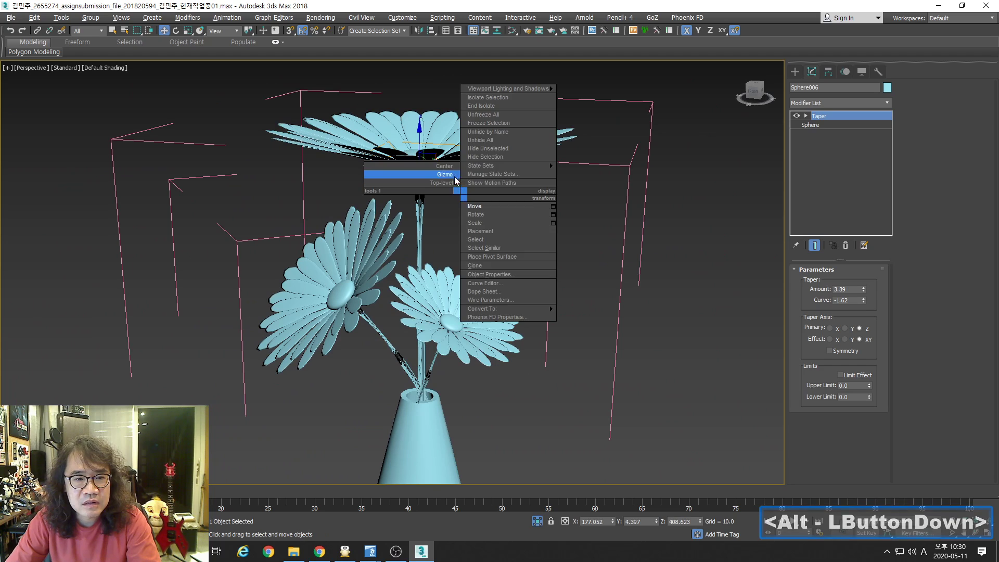
{"action": "left_click", "coordinate": [484, 203]}
{"action": "left_click_drag", "start_coordinate": [457, 177], "coordinate": [660, 177]}
{"action": "key", "text": "ctrl+z"}
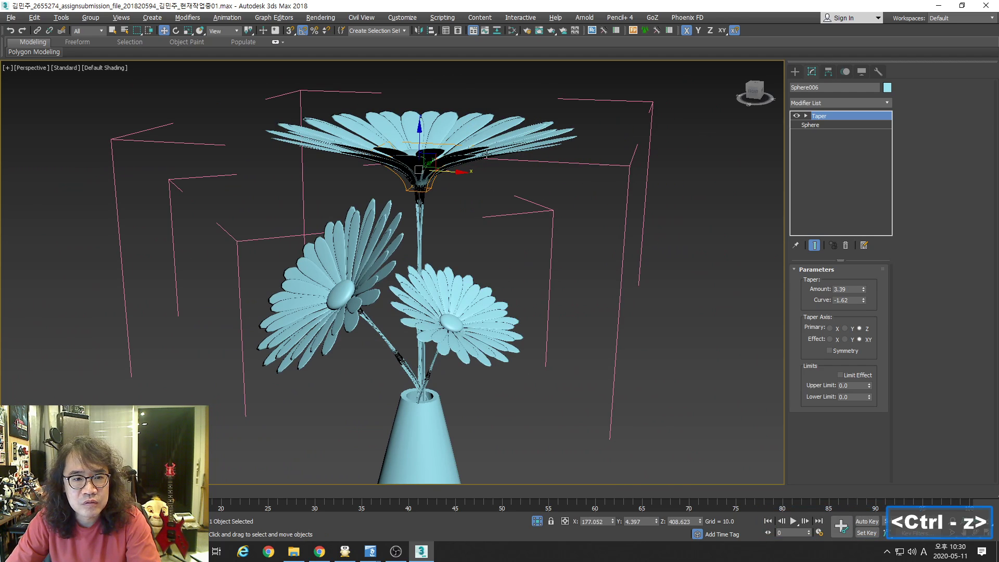
{"action": "key", "text": "ctrl+z"}
- Move one of the tallest flower's petal-and-stem meshes well clear of the vase and examine its shape
{"action": "key", "text": "alt+z"}
{"action": "left_click_drag", "start_coordinate": [404, 277], "coordinate": [411, 339]}
{"action": "left_click_drag", "start_coordinate": [414, 388], "coordinate": [554, 306]}
{"action": "key", "text": "alt+z"}
{"action": "left_click_drag", "start_coordinate": [496, 208], "coordinate": [500, 234], "text": "alt"}
{"action": "middle_click_drag", "start_coordinate": [500, 234], "coordinate": [502, 315]}
{"action": "left_click_drag", "start_coordinate": [510, 234], "coordinate": [469, 286]}
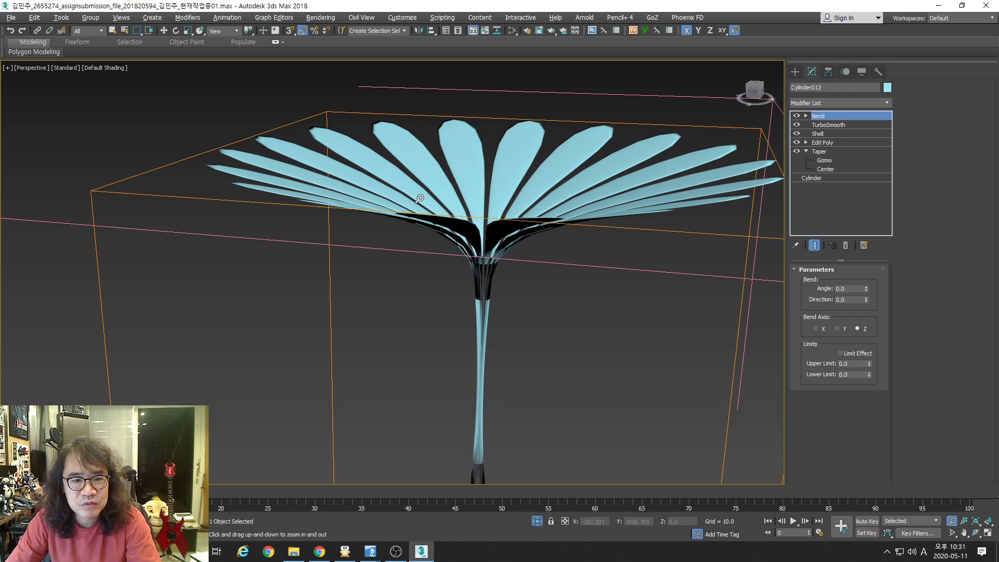
{"action": "left_click_drag", "start_coordinate": [564, 332], "coordinate": [491, 334]}
{"action": "key", "text": "alt+z"}
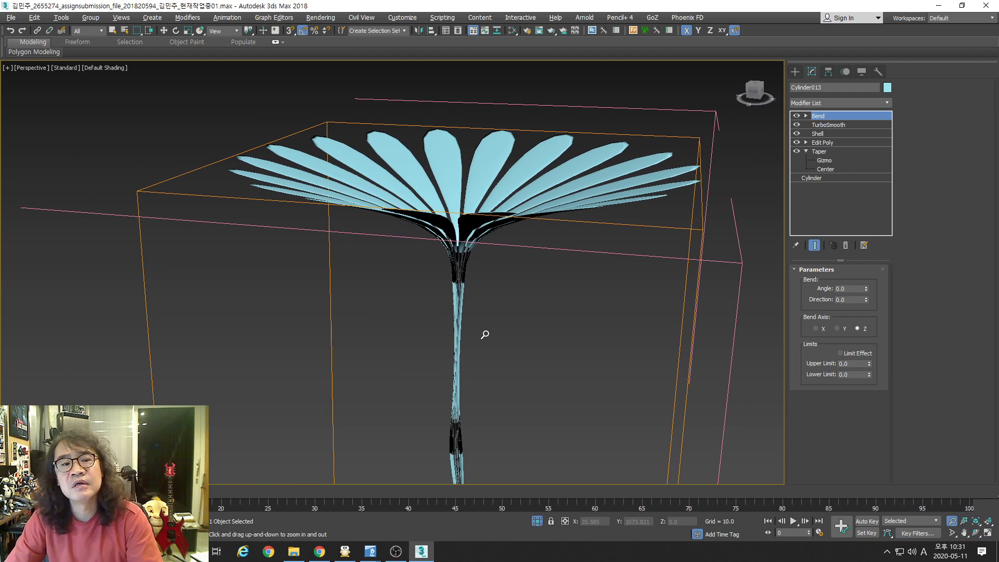
{"action": "left_click_drag", "start_coordinate": [477, 296], "coordinate": [504, 299]}
{"action": "key", "text": "alt+z"}
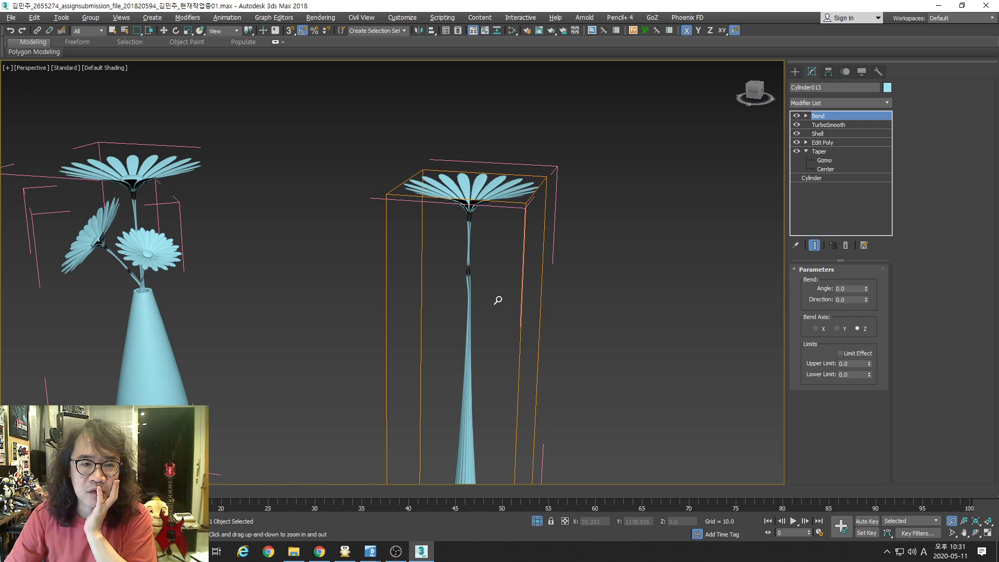
{"action": "left_click_drag", "start_coordinate": [498, 300], "coordinate": [498, 302]}
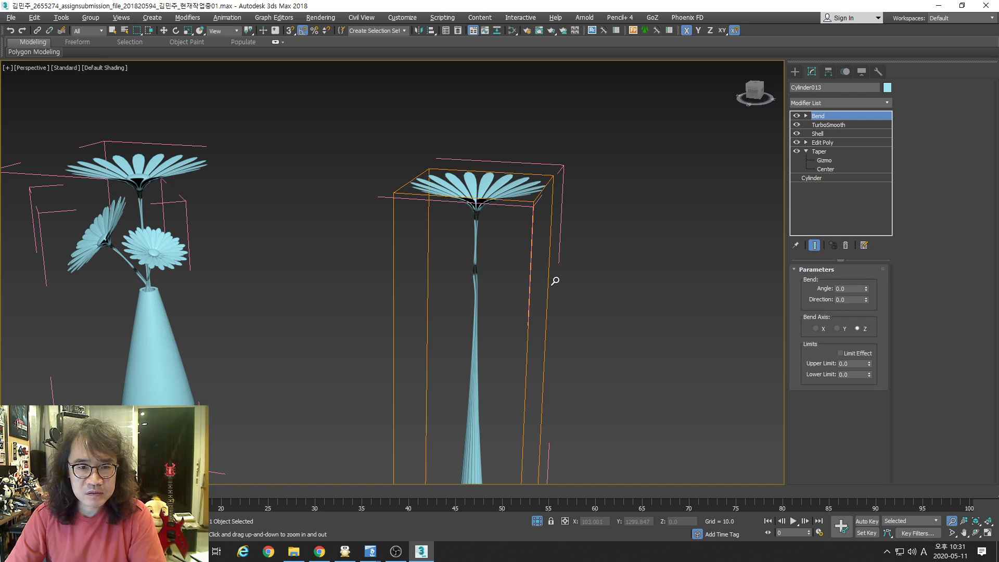
- Create a cylinder about 26.7 in radius and 274.6 high beside the separated flower, with edged faces shown
{"action": "left_click", "coordinate": [795, 72]}
{"action": "scroll", "coordinate": [656, 248], "scroll_direction": "up", "scroll_amount": 5}
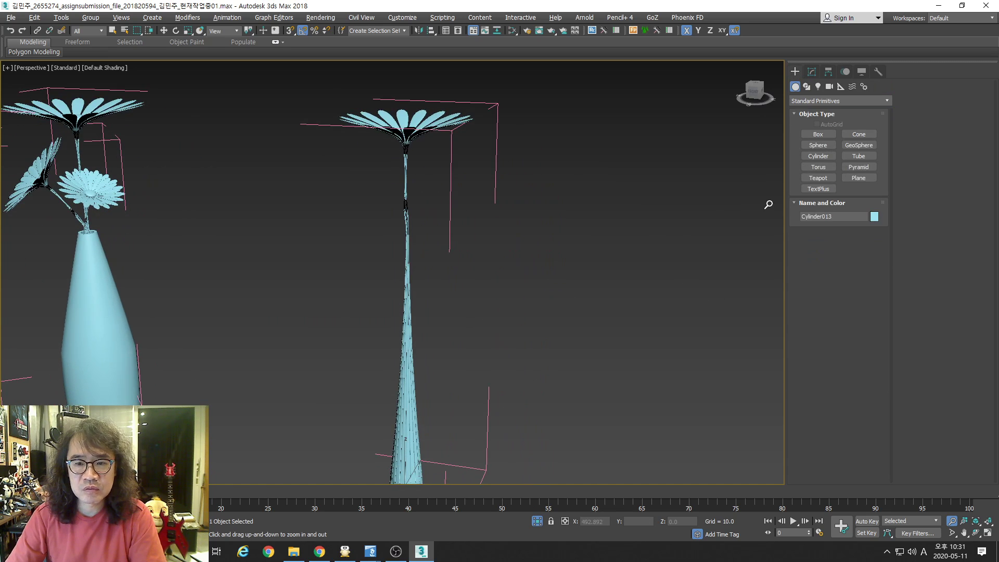
{"action": "left_click", "coordinate": [818, 156]}
{"action": "left_click_drag", "start_coordinate": [597, 424], "coordinate": [615, 422]}
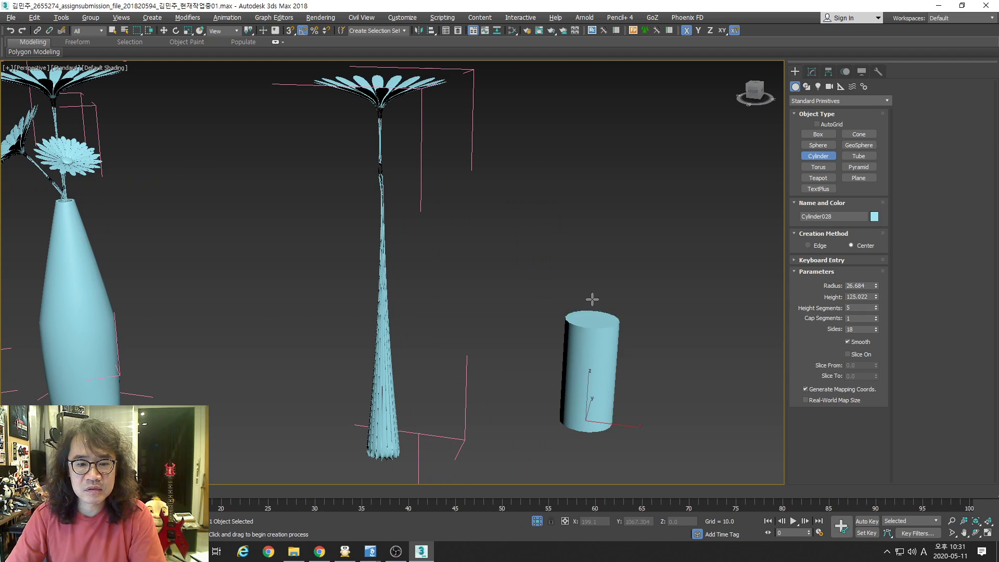
{"action": "left_click", "coordinate": [599, 156]}
{"action": "key", "text": "F4"}
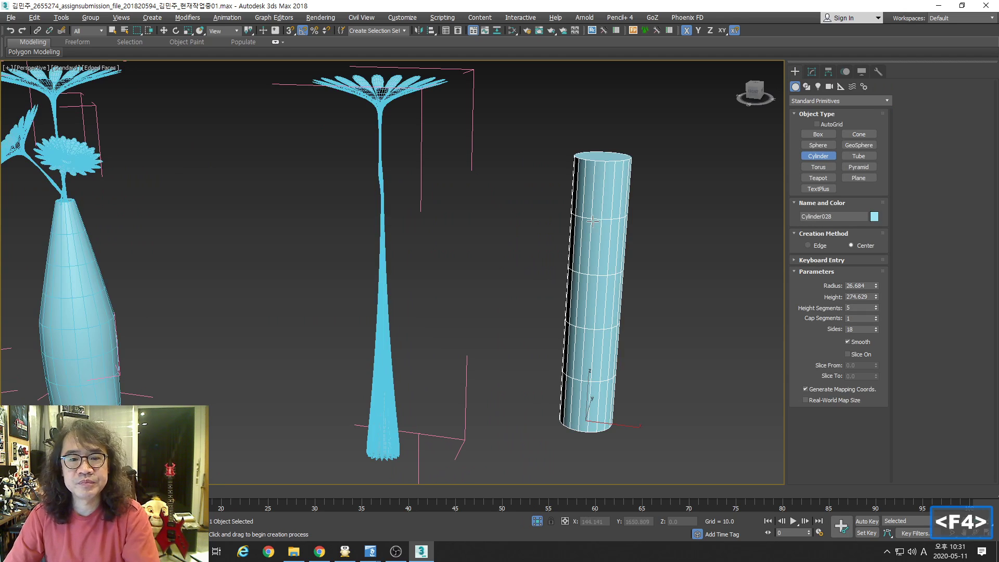
{"action": "middle_click_drag", "start_coordinate": [600, 156], "coordinate": [579, 176]}
- Set the cylinder's height segments to 16 and add an Edit Poly modifier
{"action": "left_click", "coordinate": [812, 72]}
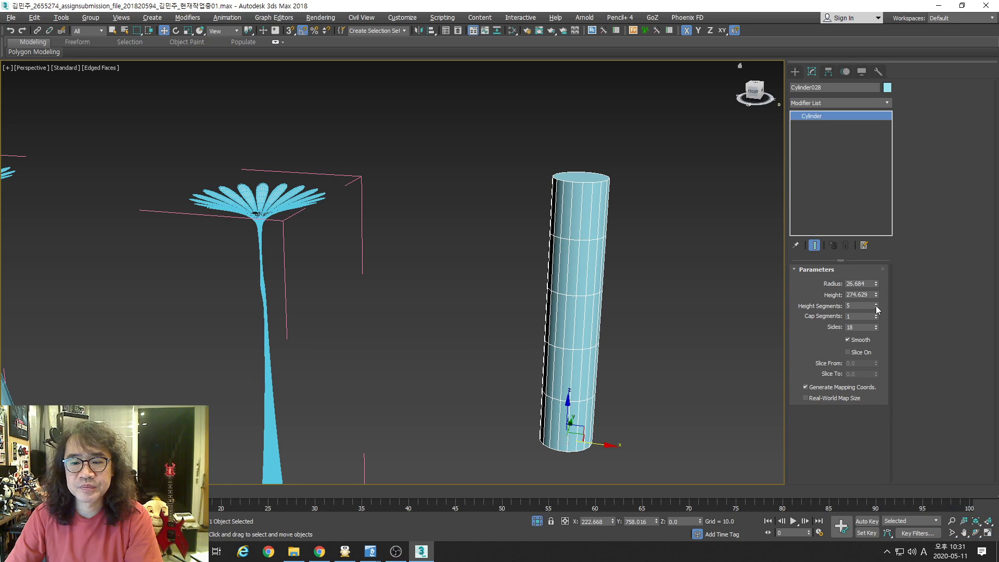
{"action": "left_click_drag", "start_coordinate": [876, 305], "coordinate": [887, 252]}
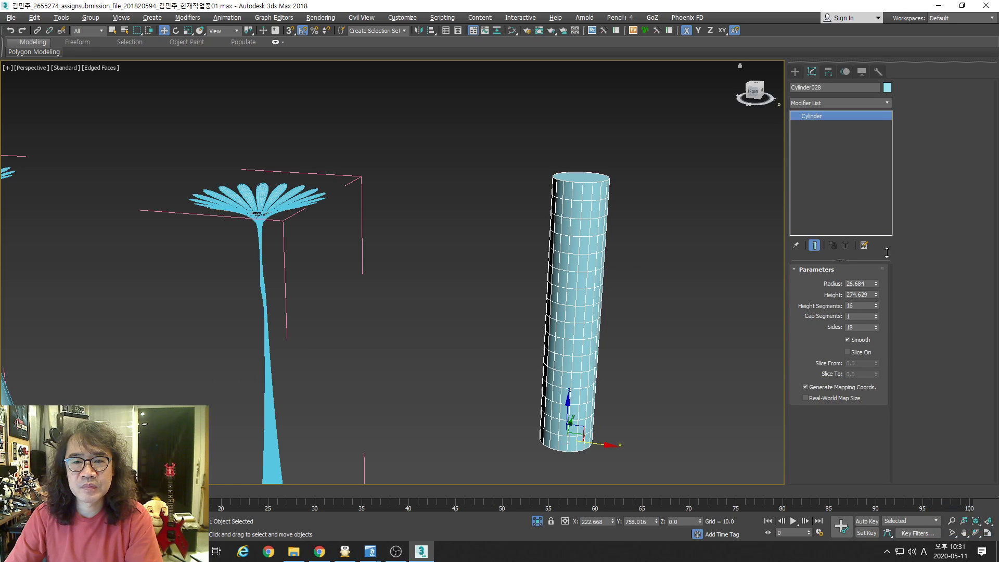
{"action": "left_click", "coordinate": [888, 103]}
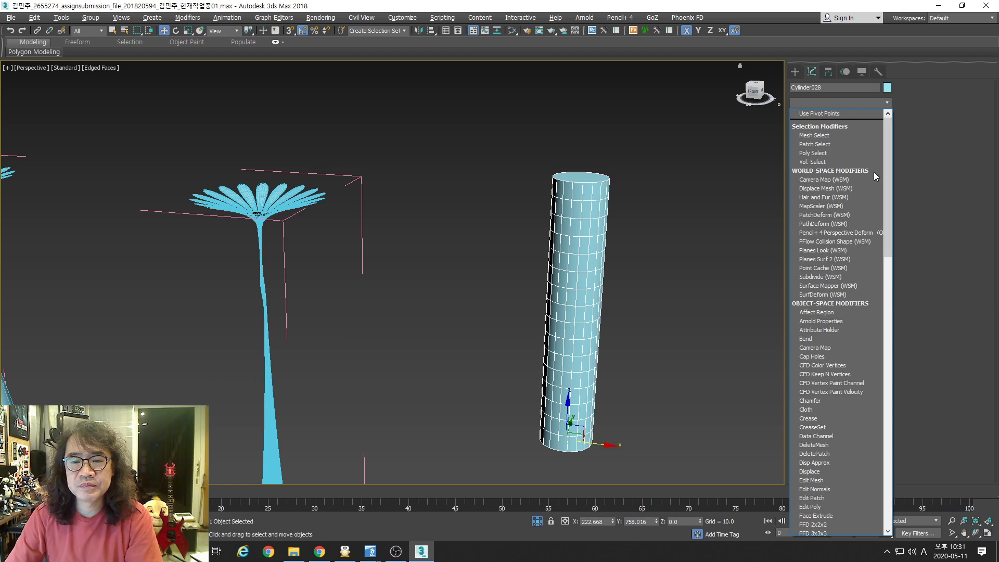
{"action": "left_click", "coordinate": [818, 509]}
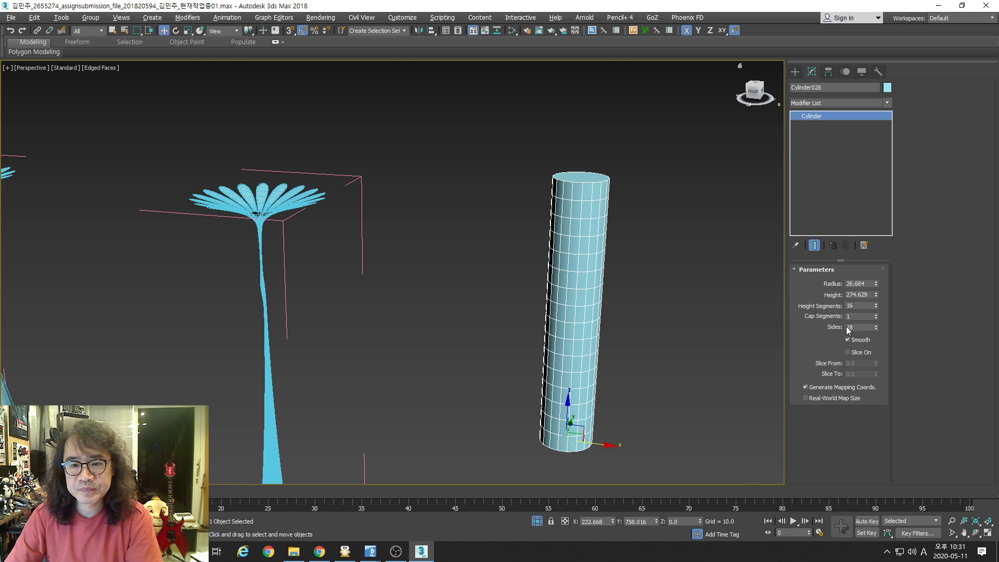
- Select the vertical edges all around the cylinder's top three rows using edge rings
{"action": "left_click", "coordinate": [827, 354]}
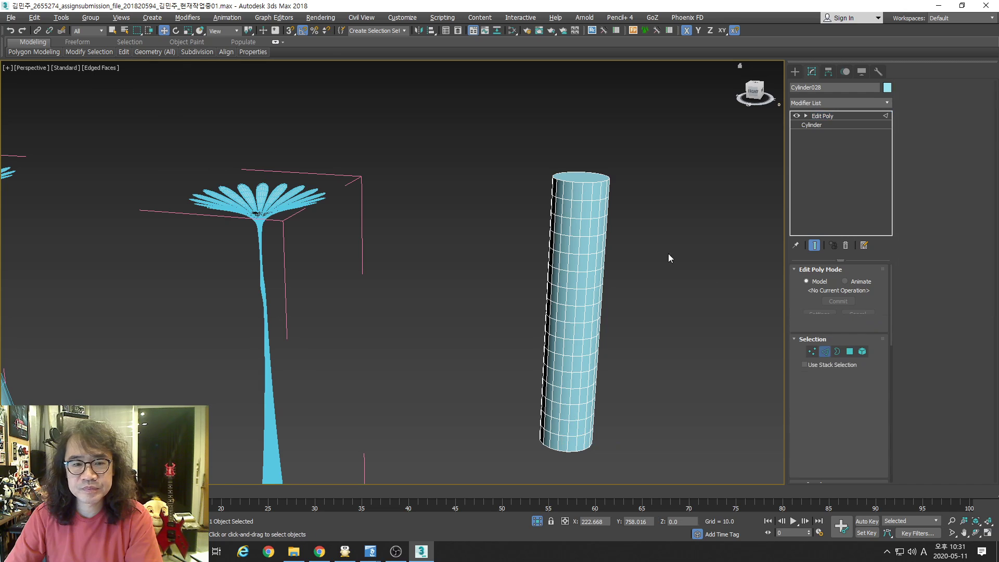
{"action": "left_click", "coordinate": [582, 192]}
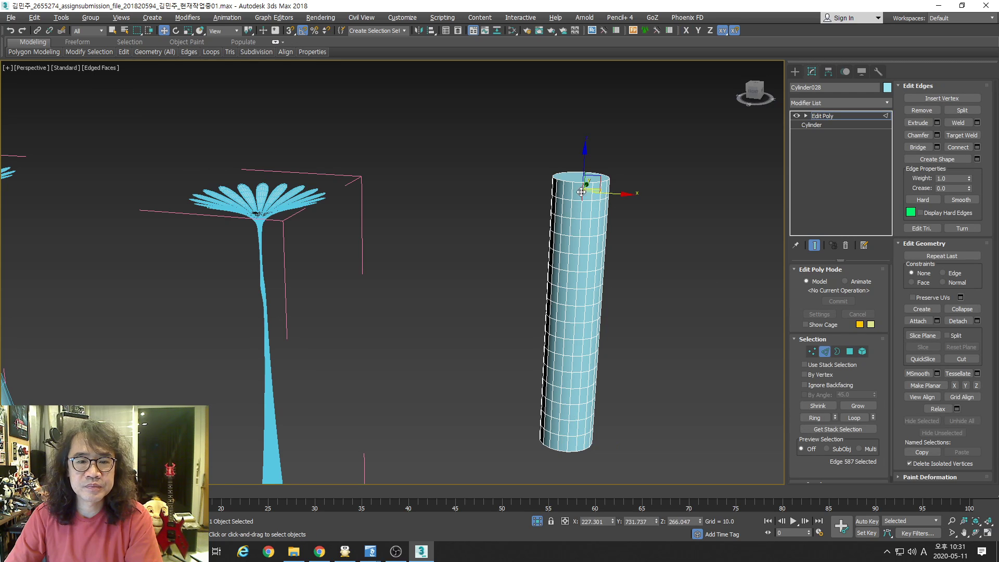
{"action": "left_click", "coordinate": [815, 418]}
{"action": "left_click", "coordinate": [582, 227], "text": "ctrl"}
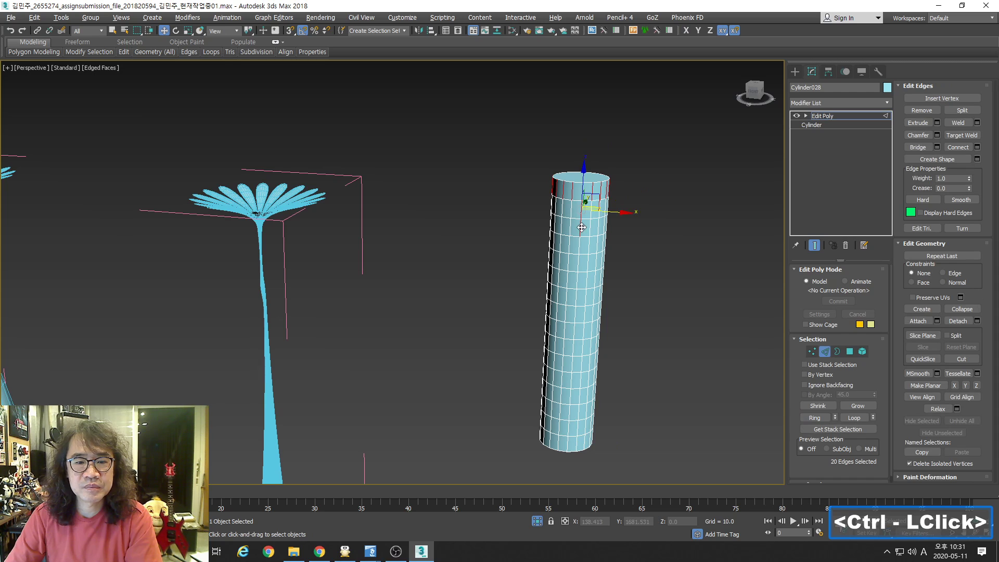
{"action": "left_click", "coordinate": [816, 418]}
{"action": "middle_click_drag", "start_coordinate": [645, 276], "coordinate": [643, 286]}
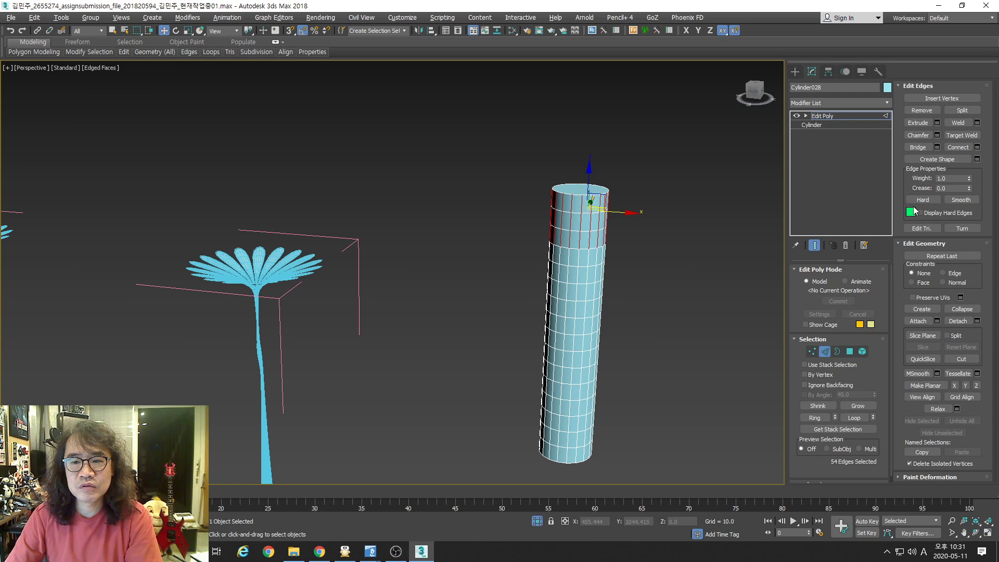
- Chamfer the selected vertical edges by 1.0 with one segment and the Open option on
{"action": "left_click", "coordinate": [937, 135]}
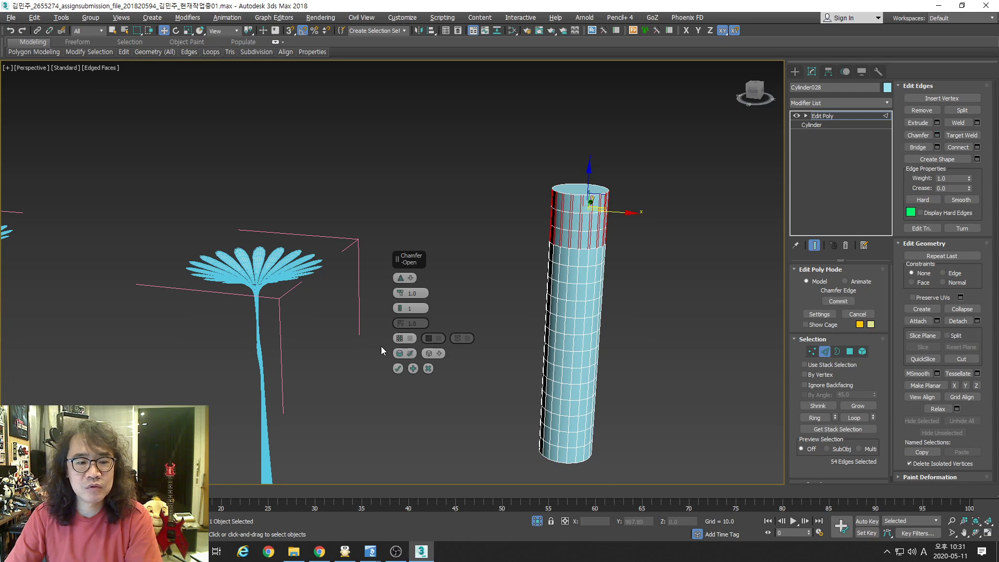
{"action": "left_click", "coordinate": [411, 339]}
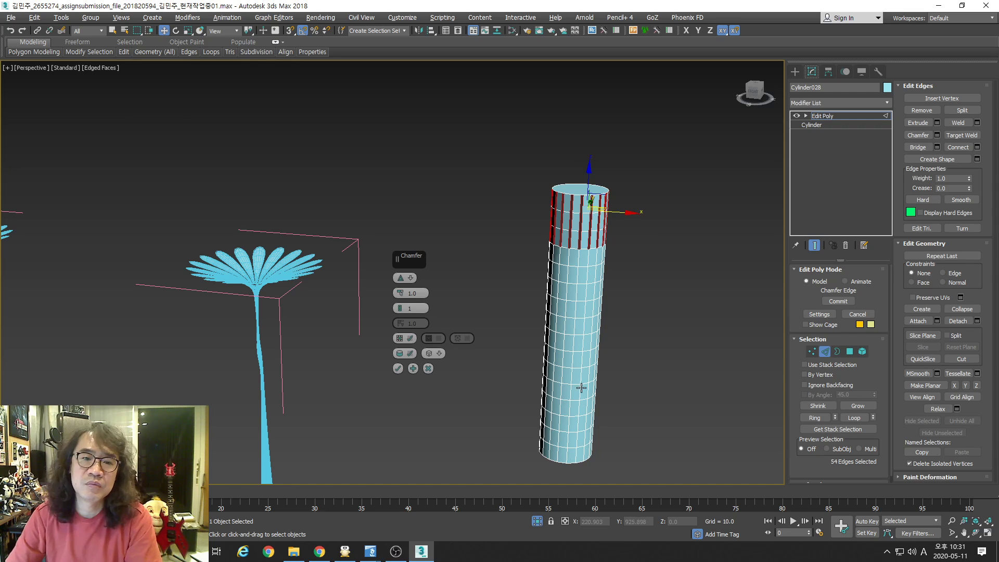
{"action": "left_click", "coordinate": [398, 369]}
- Delete the cylinder's top cap polygon and select a single edge on the open rim
{"action": "left_click", "coordinate": [850, 351]}
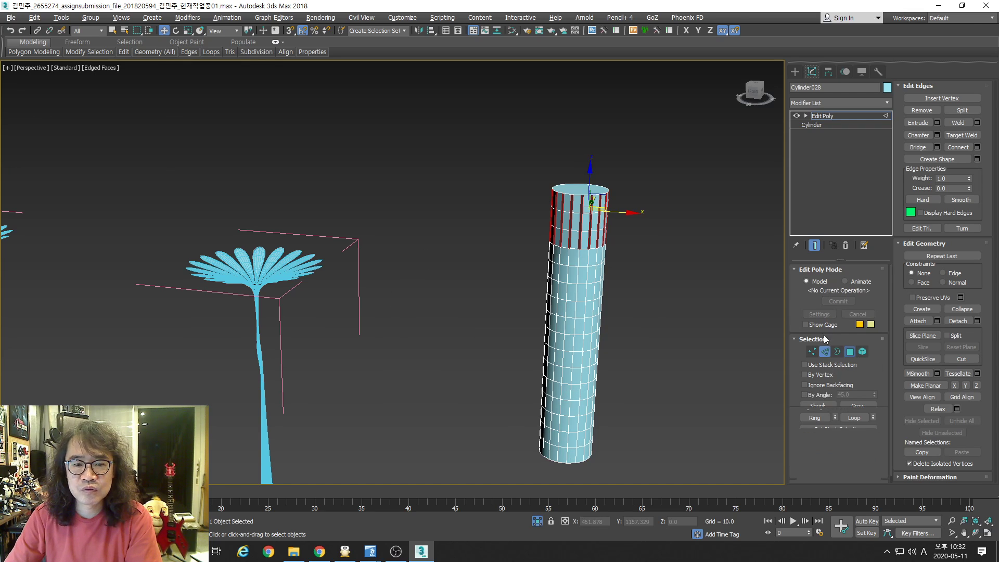
{"action": "left_click", "coordinate": [584, 191]}
{"action": "key", "text": "Delete"}
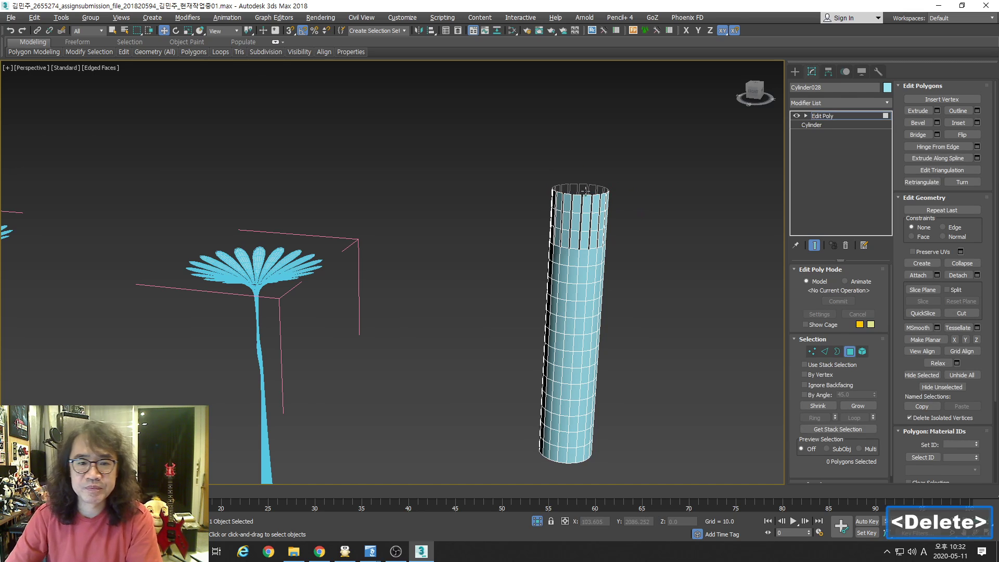
{"action": "middle_click_drag", "start_coordinate": [584, 192], "coordinate": [578, 304]}
{"action": "left_click", "coordinate": [824, 352]}
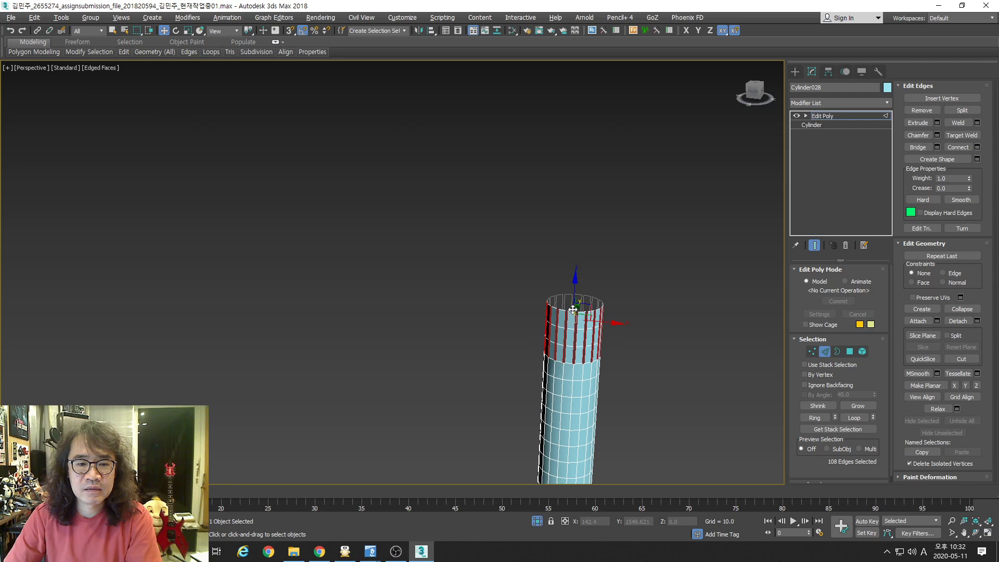
{"action": "left_click", "coordinate": [646, 297]}
{"action": "left_click", "coordinate": [572, 311]}
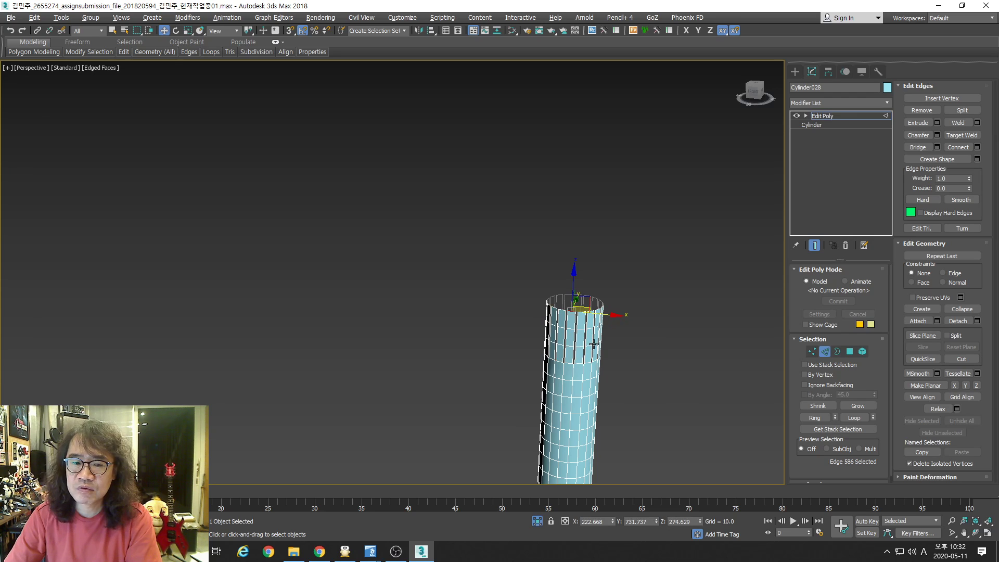
- Undo the rim edge selection, the cap deletion and the open chamfer on the cylinder
{"action": "key", "text": "ctrl+z"}
{"action": "key", "text": "ctrl+z"}
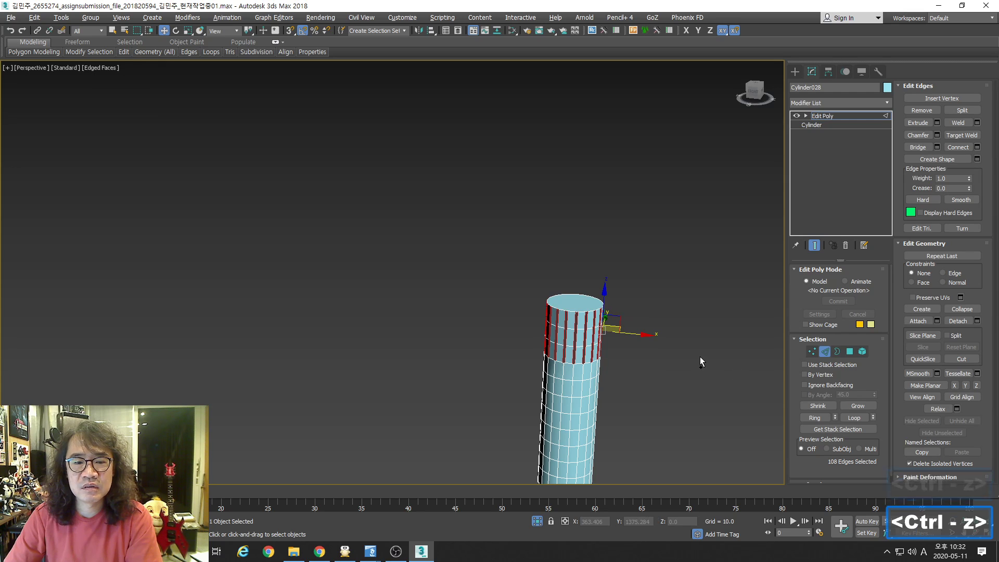
{"action": "key", "text": "ctrl+z"}
{"action": "key", "text": "ctrl+z"}
{"action": "key", "text": "ctrl+z"}
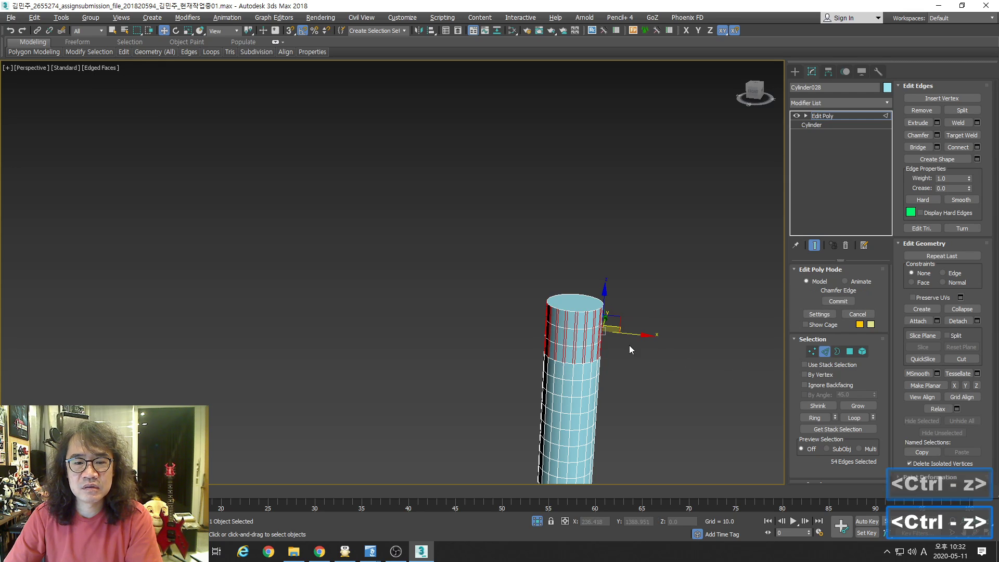
{"action": "key", "text": "ctrl+z"}
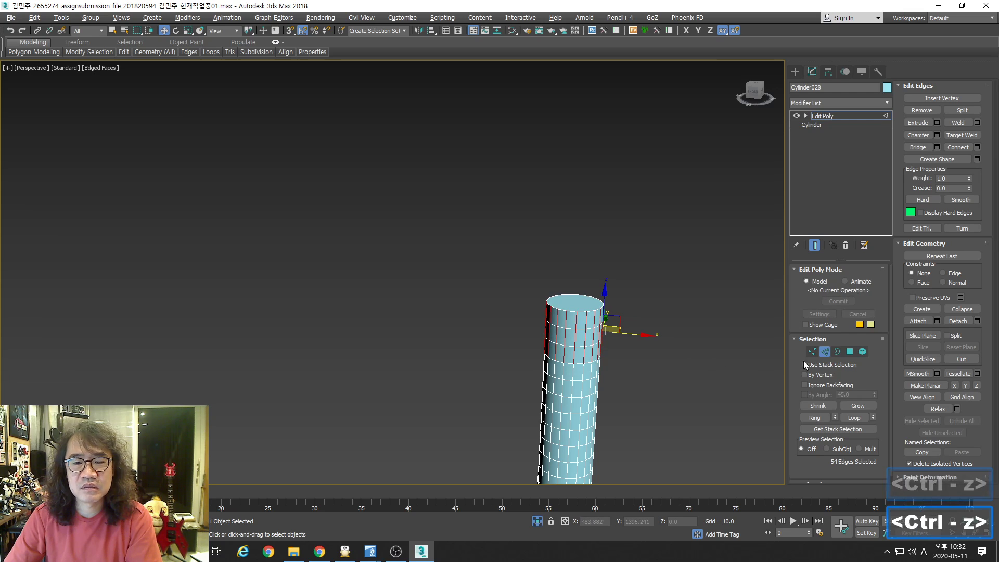
- Deselect the vertical edges below the cylinder's top row and delete the top cap polygon
{"action": "middle_click_drag", "start_coordinate": [709, 342], "coordinate": [656, 380], "text": "alt"}
{"action": "left_click_drag", "start_coordinate": [531, 331], "coordinate": [620, 338], "text": "alt"}
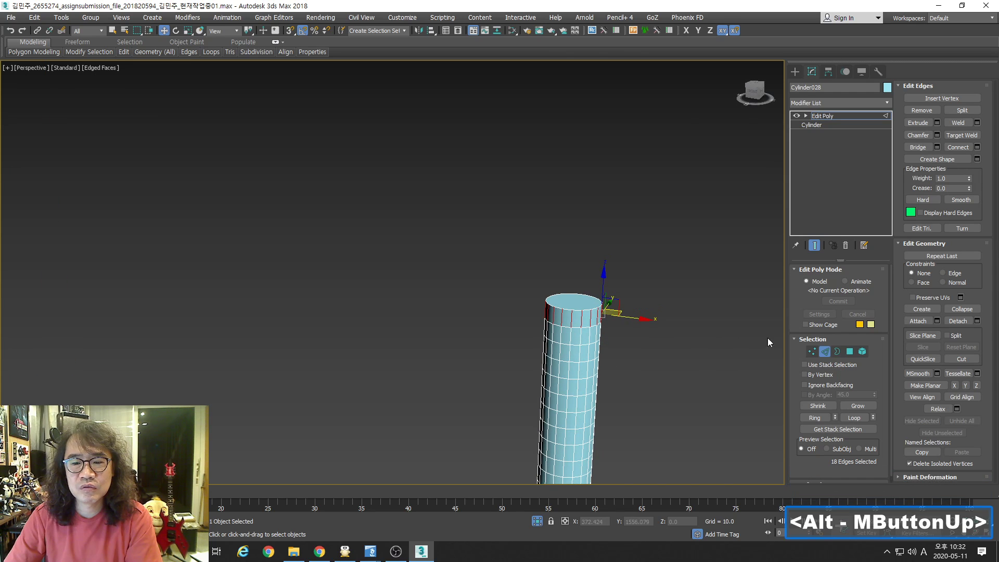
{"action": "key", "text": "4"}
{"action": "left_click", "coordinate": [578, 305]}
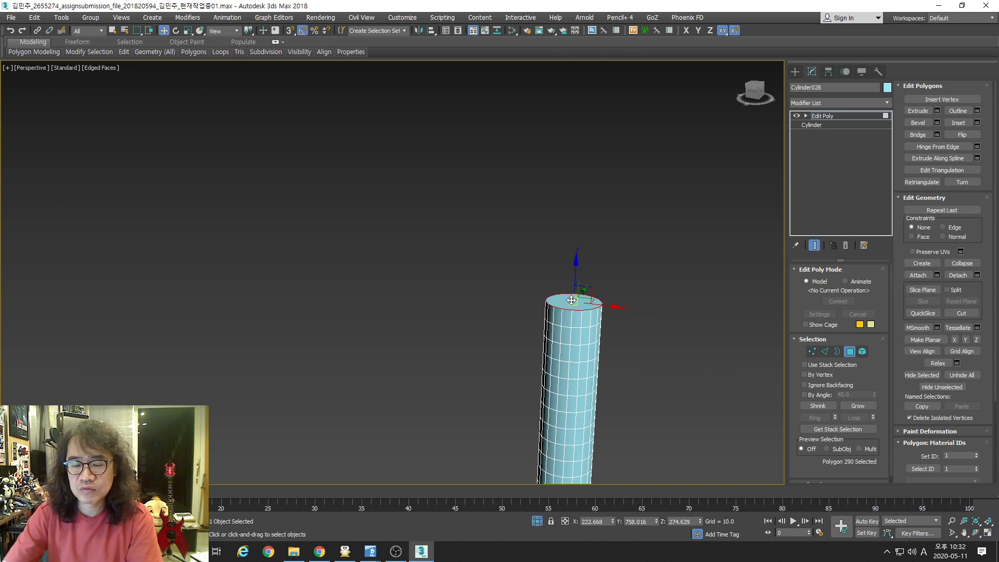
{"action": "key", "text": "Delete"}
- Chamfer the top row's vertical edges by 1.0 with one segment and the Open option on, and clear the edge selection
{"action": "left_click", "coordinate": [825, 352]}
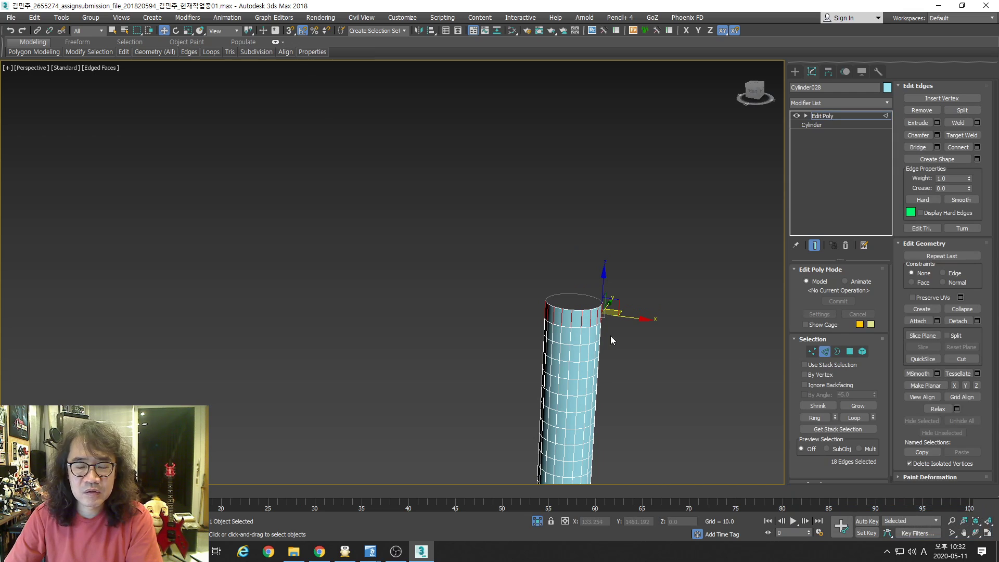
{"action": "left_click", "coordinate": [937, 136]}
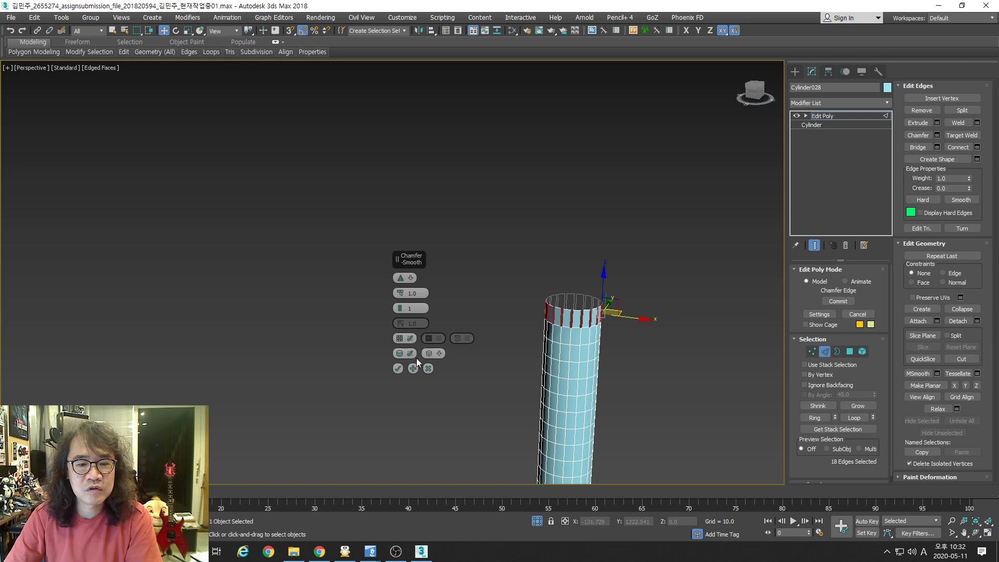
{"action": "left_click", "coordinate": [398, 369]}
{"action": "left_click", "coordinate": [657, 336]}
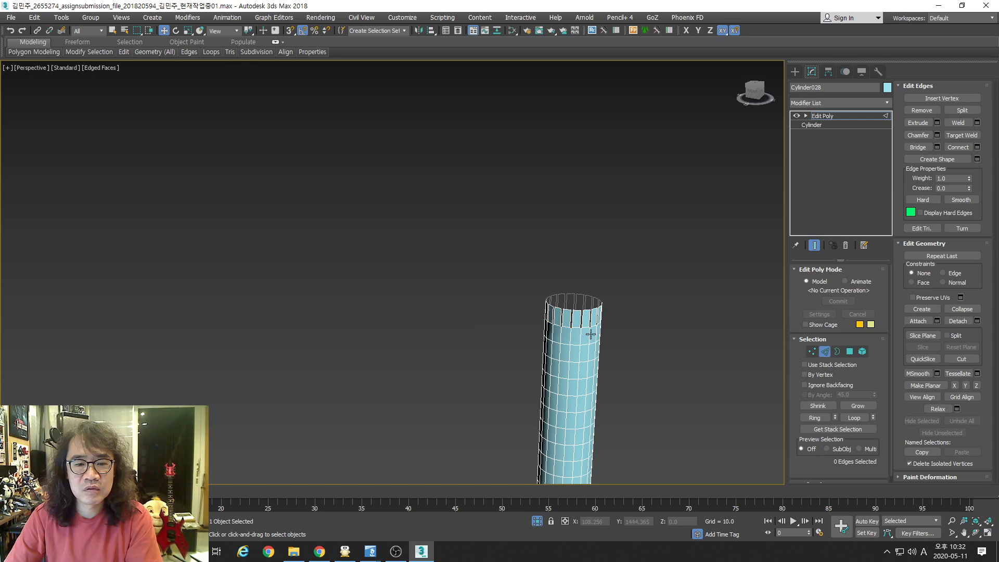
- Select only the 18 top rim edges of the slotted strips, leaving out the slots' side edges
{"action": "key", "text": "alt+z"}
{"action": "left_click_drag", "start_coordinate": [580, 317], "coordinate": [569, 285]}
{"action": "right_click", "coordinate": [568, 287]}
{"action": "left_click", "coordinate": [565, 295]}
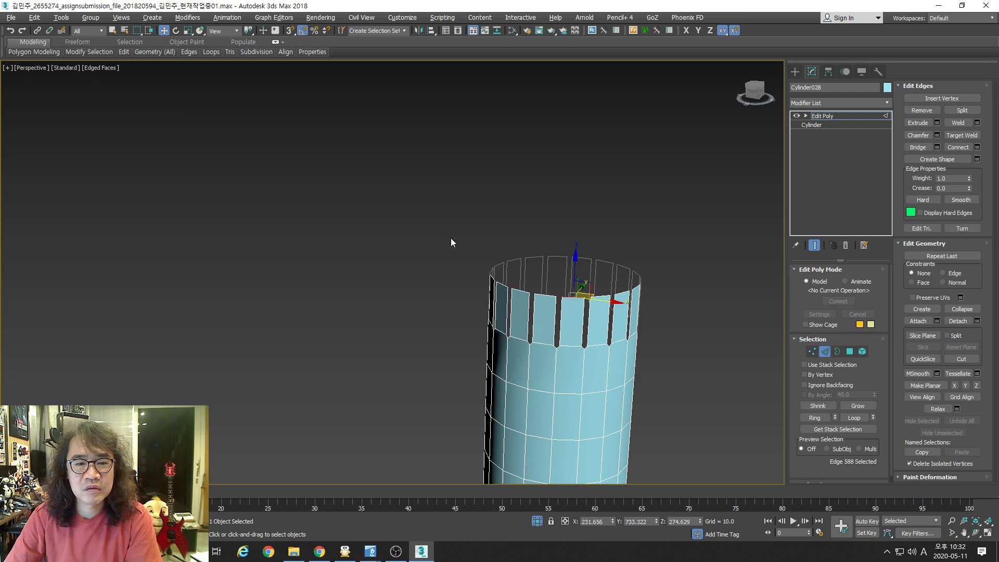
{"action": "middle_click_drag", "start_coordinate": [451, 241], "coordinate": [452, 264], "text": "alt"}
{"action": "left_click_drag", "start_coordinate": [452, 264], "coordinate": [479, 270], "text": "ctrl"}
{"action": "left_click_drag", "start_coordinate": [673, 310], "coordinate": [674, 311], "text": "ctrl"}
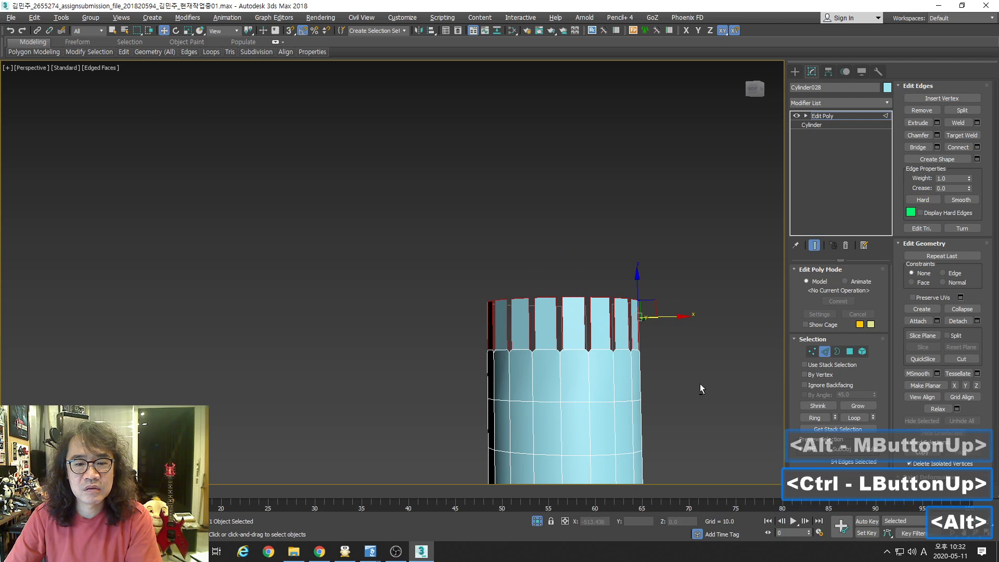
{"action": "left_click_drag", "start_coordinate": [694, 408], "coordinate": [454, 338], "text": "alt"}
{"action": "middle_click_drag", "start_coordinate": [575, 333], "coordinate": [622, 384], "text": "alt"}
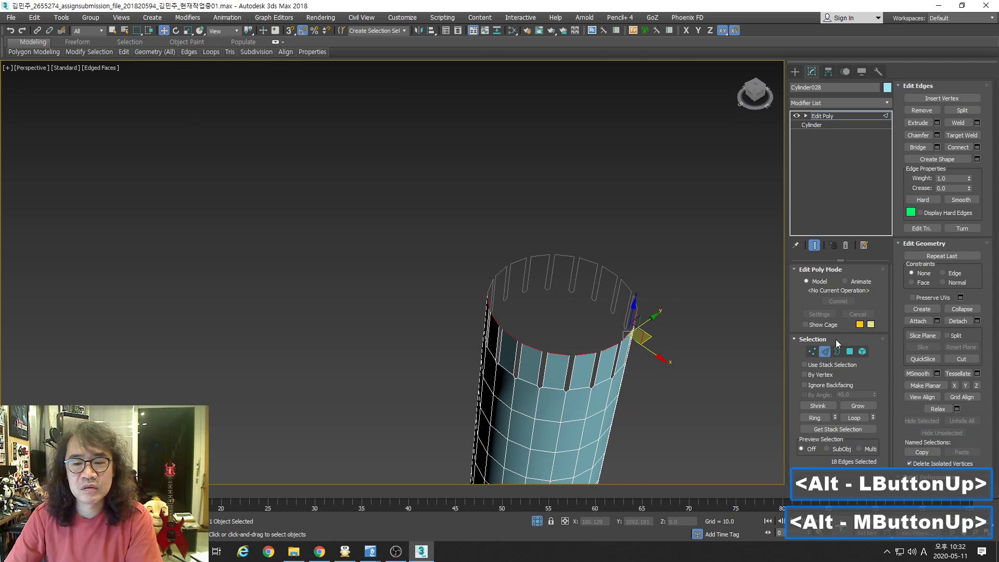
{"action": "middle_click_drag", "start_coordinate": [657, 351], "coordinate": [572, 275]}
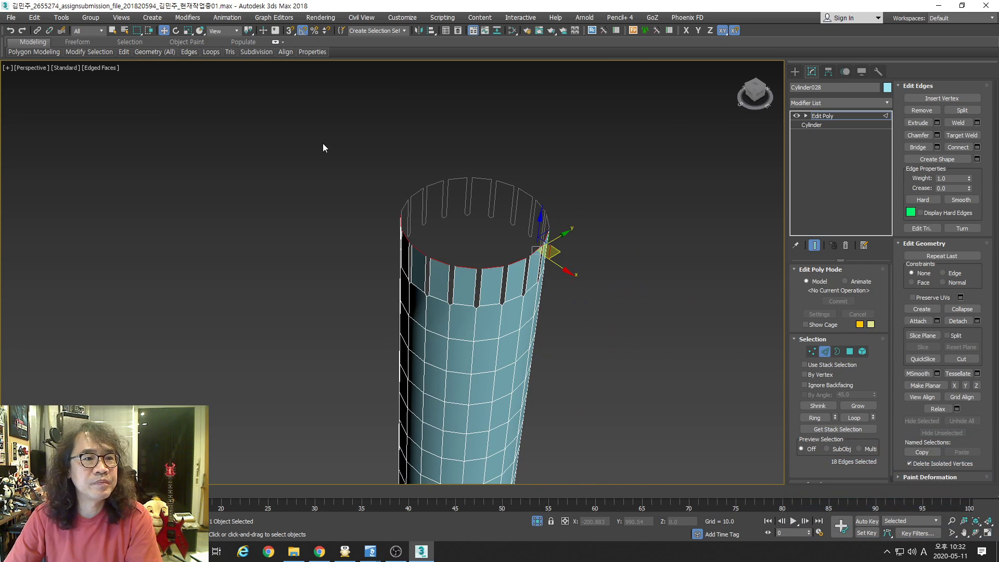
- Lock the edge selection, scale-extrude the rim edges outward around their common selection center into flat petals, and leave edge editing
{"action": "left_click_drag", "start_coordinate": [250, 33], "coordinate": [250, 48]}
{"action": "key", "text": "space"}
{"action": "right_click", "coordinate": [495, 219]}
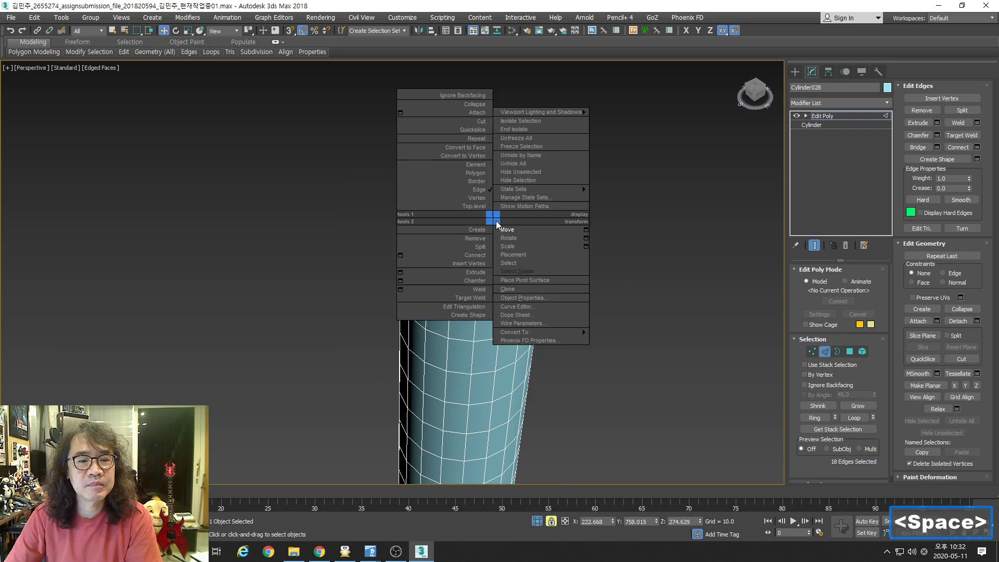
{"action": "left_click", "coordinate": [513, 248]}
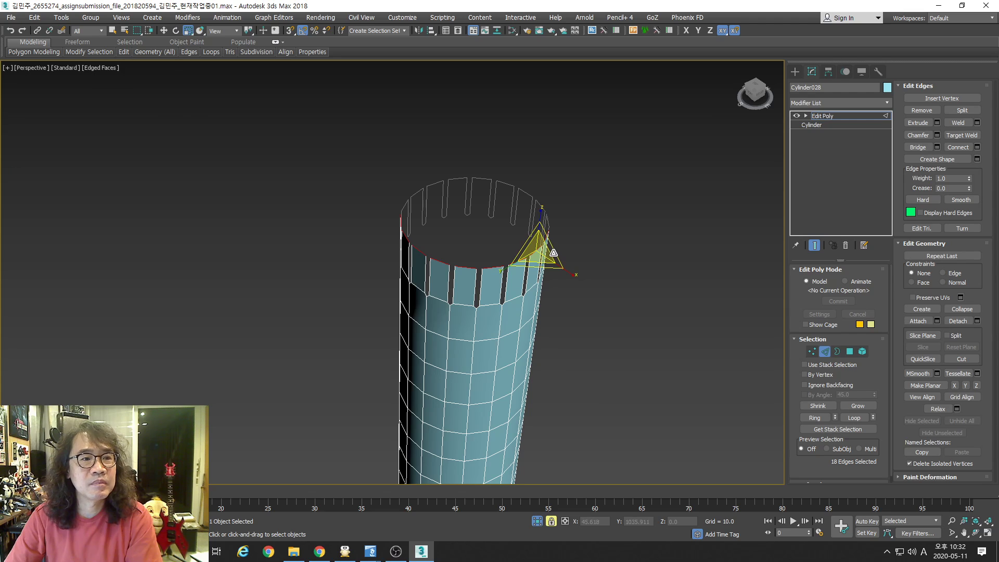
{"action": "left_click_drag", "start_coordinate": [249, 31], "coordinate": [250, 48]}
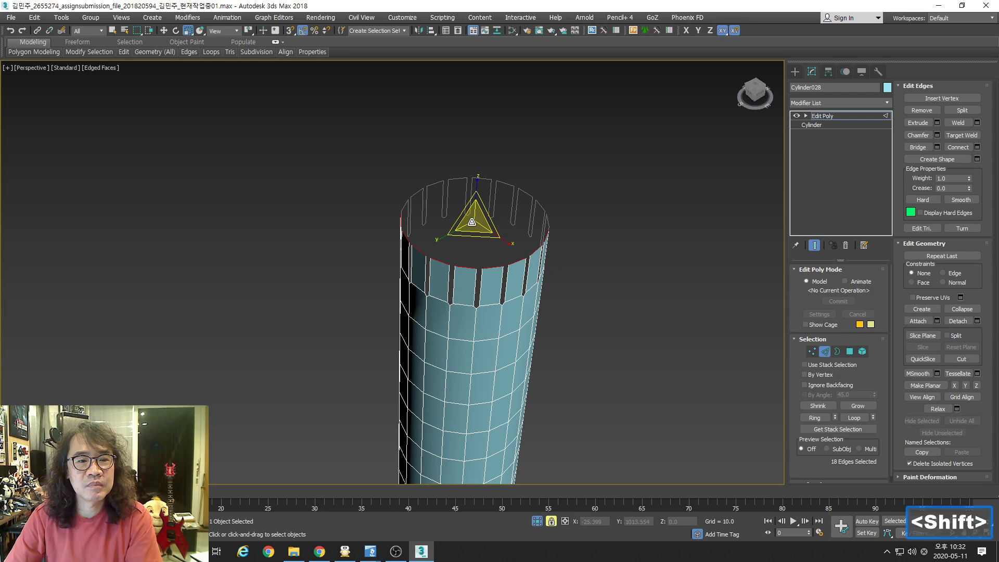
{"action": "left_click_drag", "start_coordinate": [488, 222], "coordinate": [440, 90], "text": "shift"}
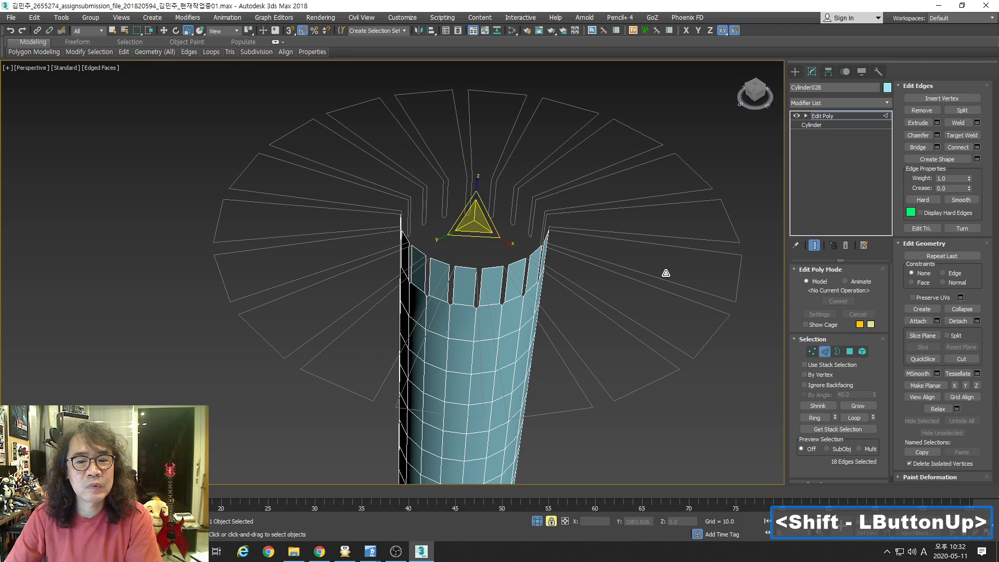
{"action": "left_click", "coordinate": [825, 352]}
- Add a Shell modifier to the flower to give the petals and stem thickness
{"action": "middle_click_drag", "start_coordinate": [686, 332], "coordinate": [682, 271], "text": "alt"}
{"action": "left_click", "coordinate": [888, 104]}
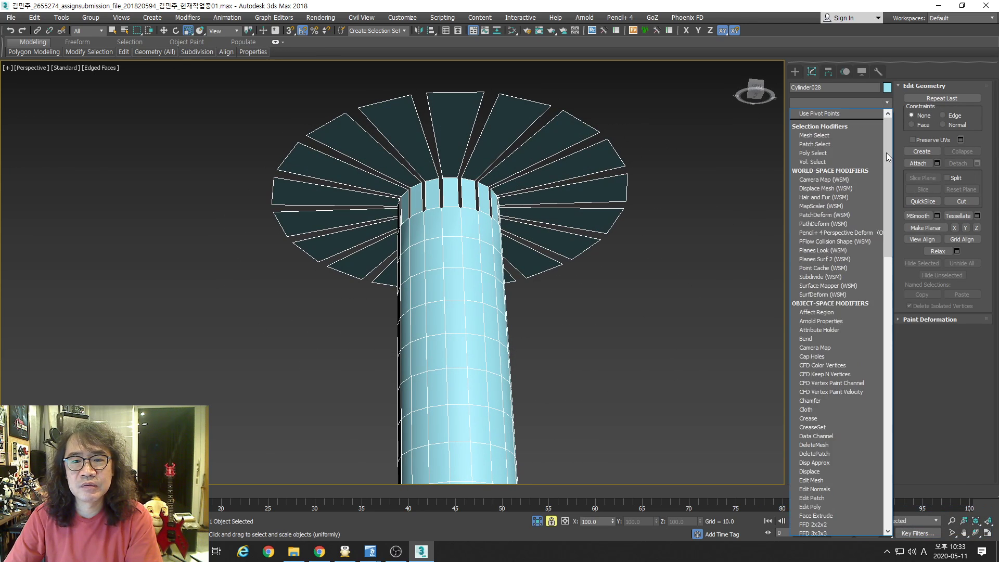
{"action": "left_click_drag", "start_coordinate": [885, 152], "coordinate": [890, 432]}
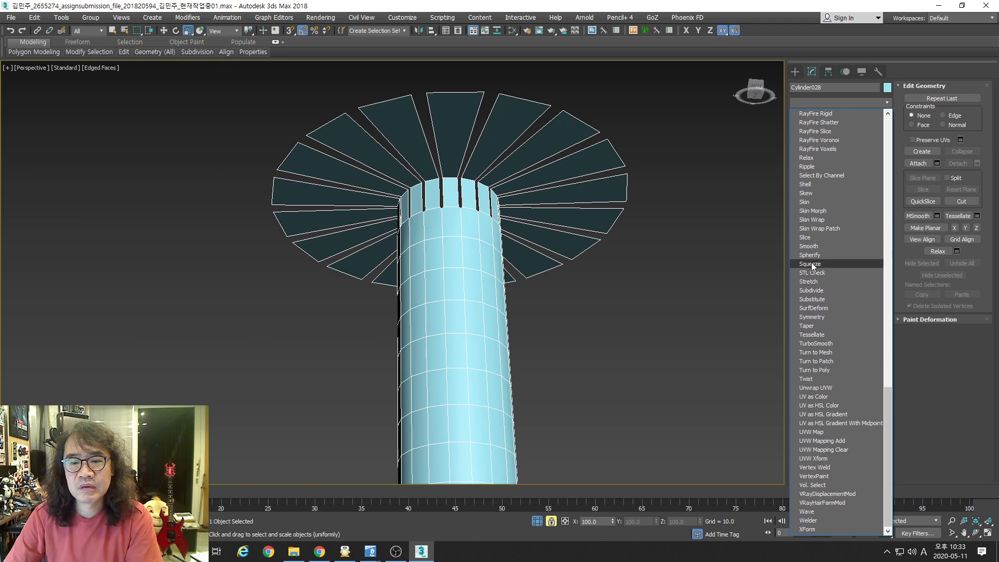
{"action": "left_click", "coordinate": [811, 184]}
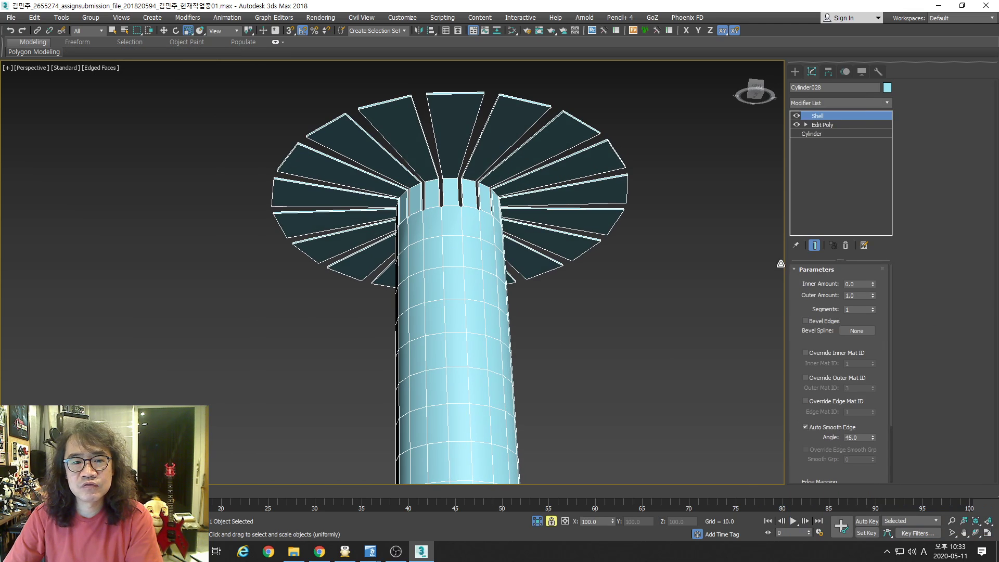
- Add a TurboSmooth modifier above the Shell and set its iterations to 2
{"action": "left_click", "coordinate": [870, 104]}
{"action": "left_click_drag", "start_coordinate": [891, 114], "coordinate": [894, 422]}
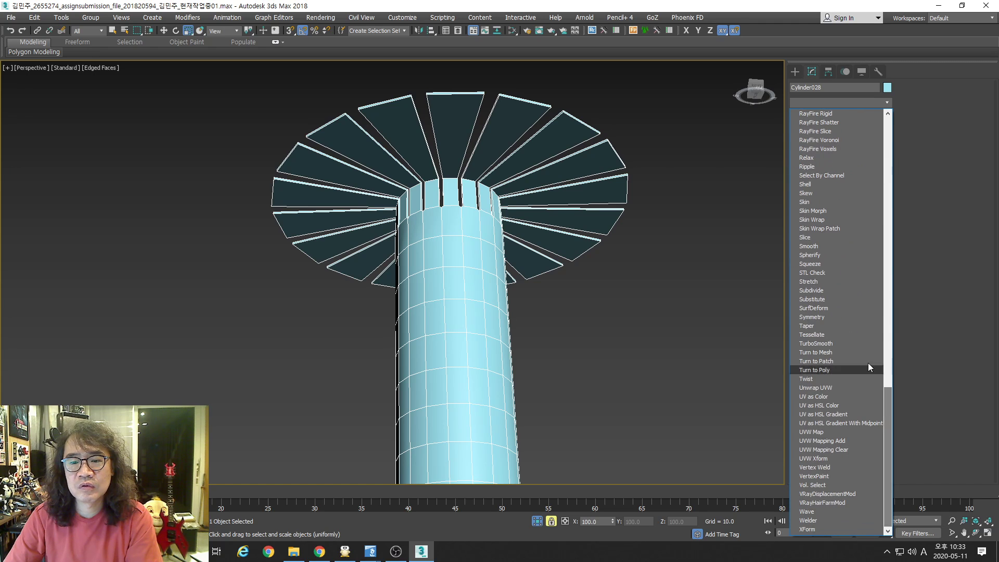
{"action": "left_click", "coordinate": [831, 344]}
{"action": "middle_click_drag", "start_coordinate": [539, 275], "coordinate": [551, 274], "text": "alt"}
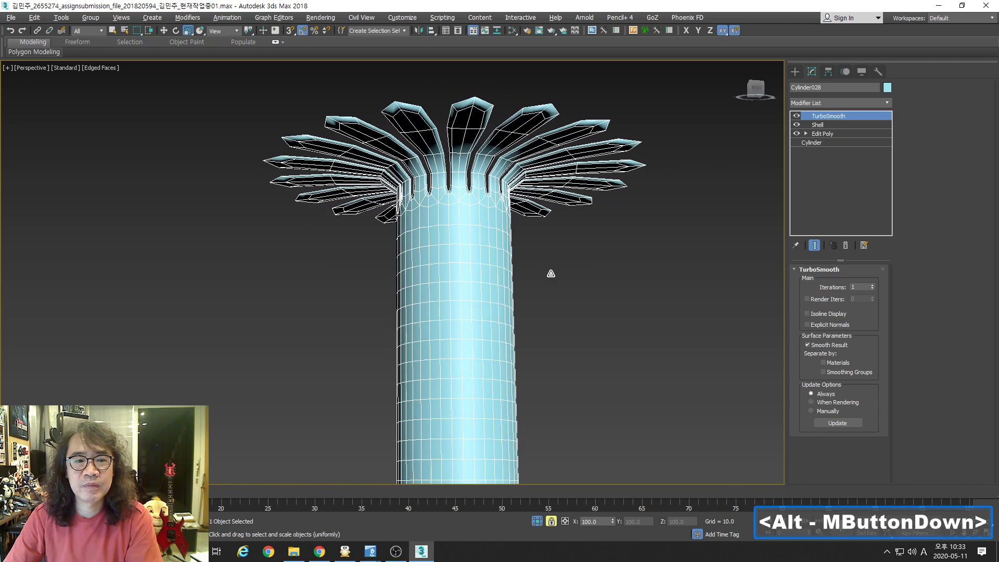
{"action": "left_click", "coordinate": [873, 285]}
{"action": "middle_click_drag", "start_coordinate": [576, 242], "coordinate": [454, 249], "text": "alt"}
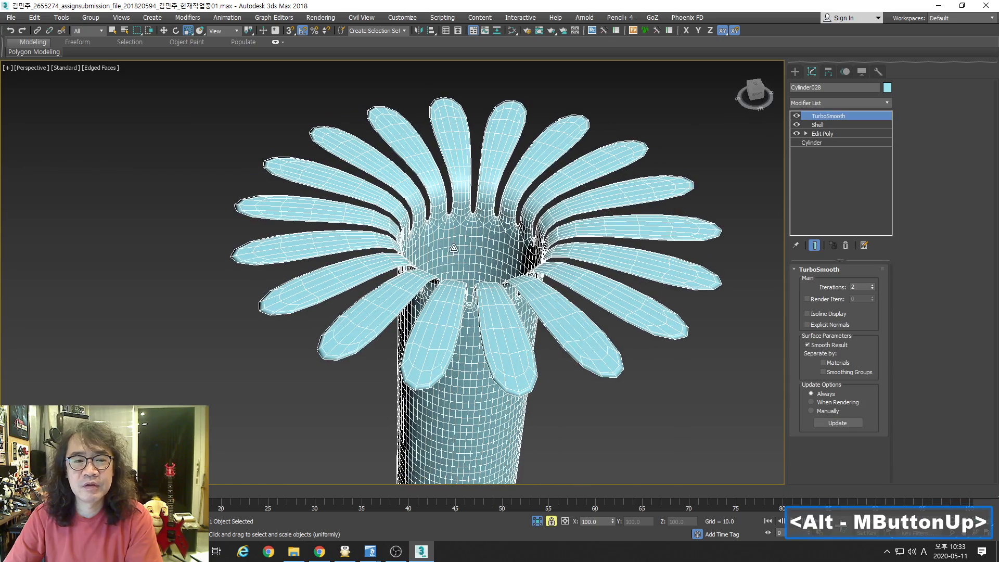
{"action": "middle_click_drag", "start_coordinate": [570, 248], "coordinate": [463, 166], "text": "alt"}
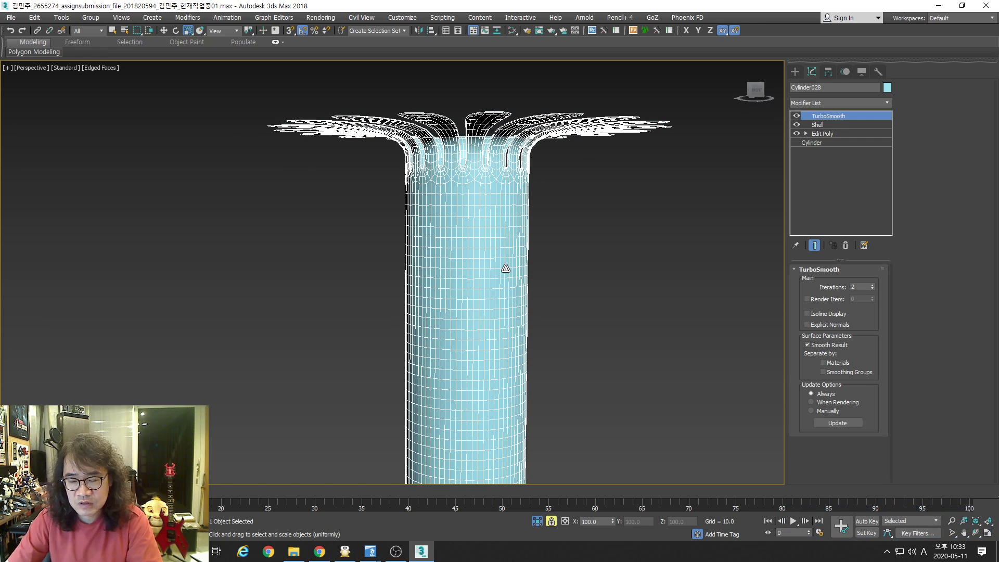
- Reset to an empty scene, discarding the changes to the daisy file
{"action": "left_click", "coordinate": [11, 17]}
{"action": "left_click", "coordinate": [31, 51]}
{"action": "left_click", "coordinate": [483, 293]}
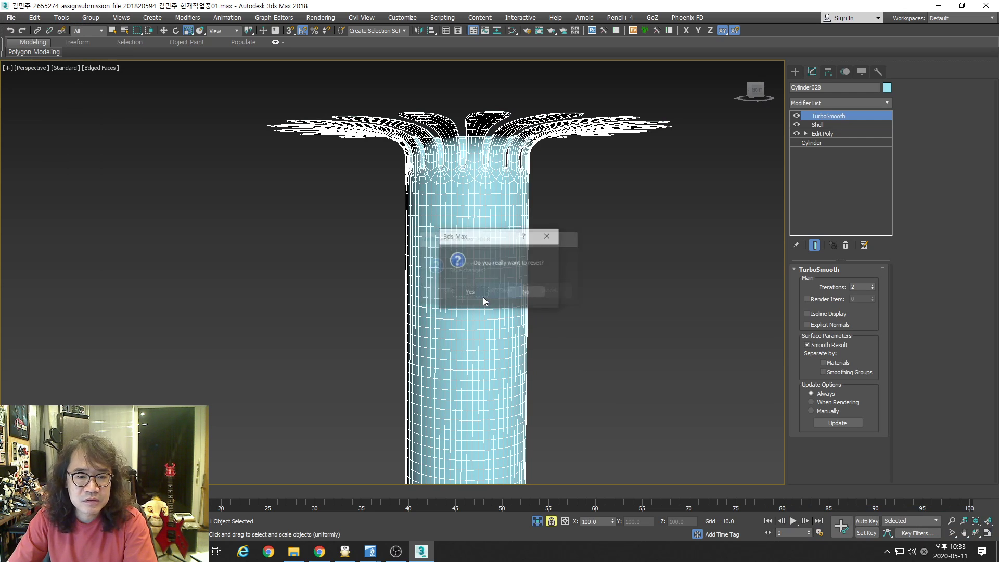
{"action": "left_click", "coordinate": [481, 295]}
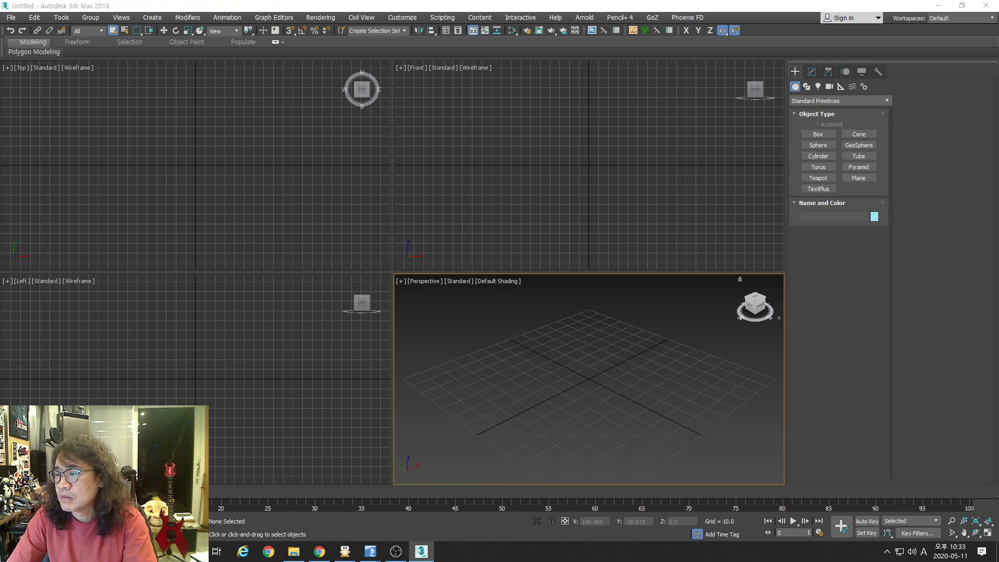
- Open the next submitted scene file, adopting the file's unit scale, and maximize the perspective view
{"action": "left_click_drag", "start_coordinate": [773, 213], "coordinate": [688, 210]}
{"action": "left_click", "coordinate": [716, 217]}
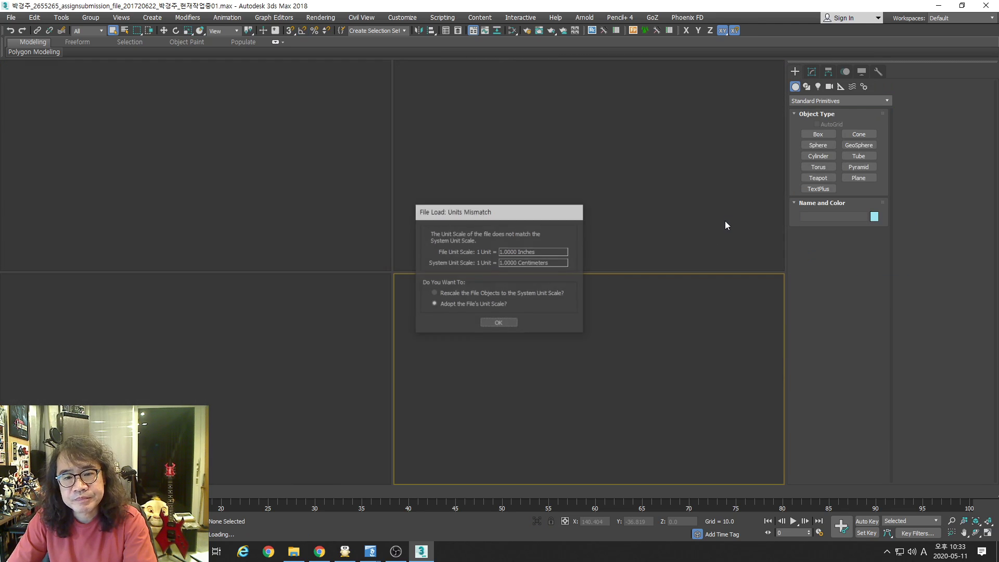
{"action": "left_click", "coordinate": [500, 322]}
{"action": "left_click", "coordinate": [472, 304]}
{"action": "key", "text": "alt+w"}
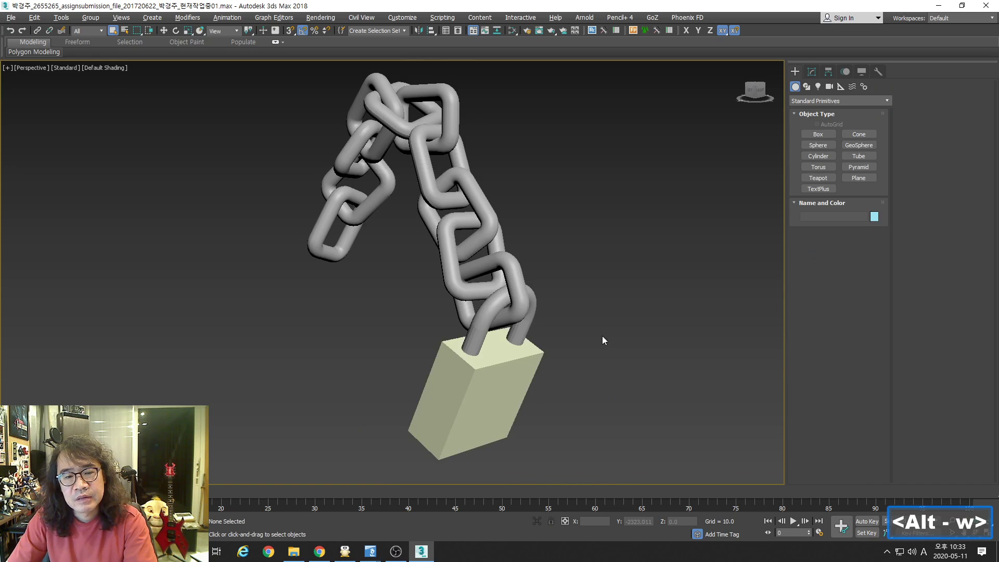
- Examine the chain and padlock model, showing edged faces and checking the modifier stack of the link joined to the padlock
{"action": "key", "text": "ctrl+shift+z"}
{"action": "key", "text": "alt+z"}
{"action": "middle_click_drag", "start_coordinate": [495, 287], "coordinate": [308, 202], "text": "alt"}
{"action": "middle_click_drag", "start_coordinate": [538, 328], "coordinate": [516, 344], "text": "alt"}
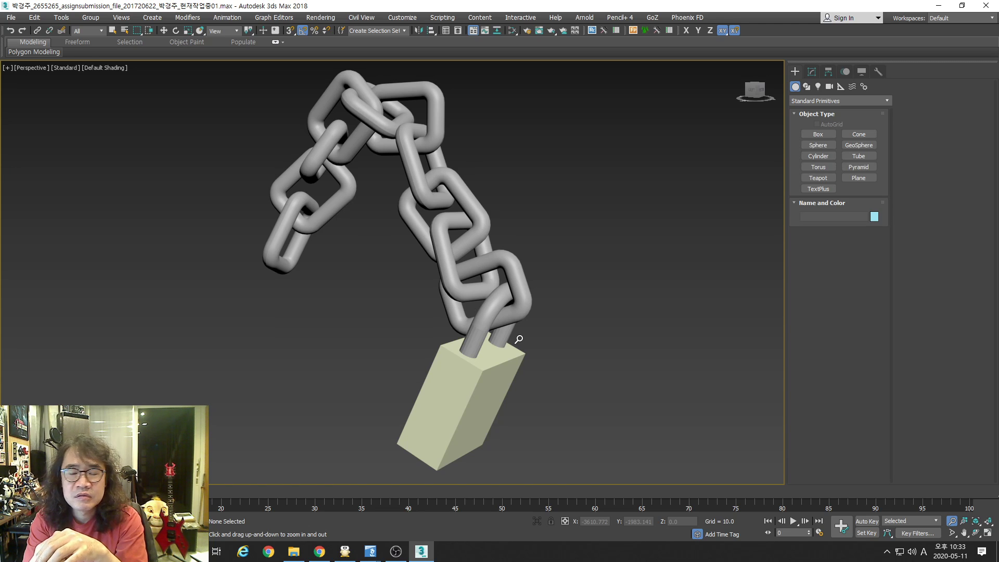
{"action": "right_click", "coordinate": [517, 345]}
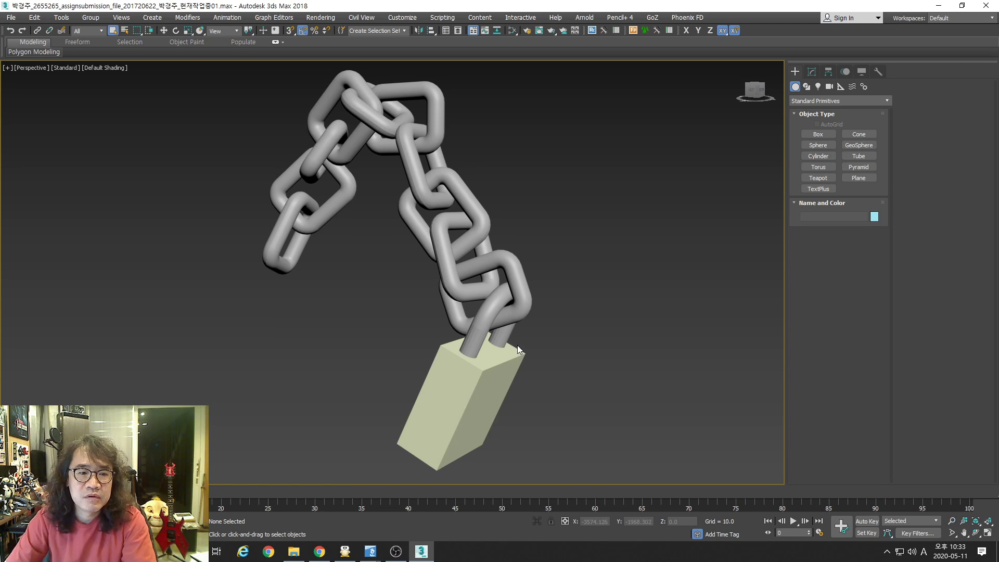
{"action": "left_click", "coordinate": [504, 372]}
{"action": "left_click", "coordinate": [508, 269]}
{"action": "key", "text": "F4"}
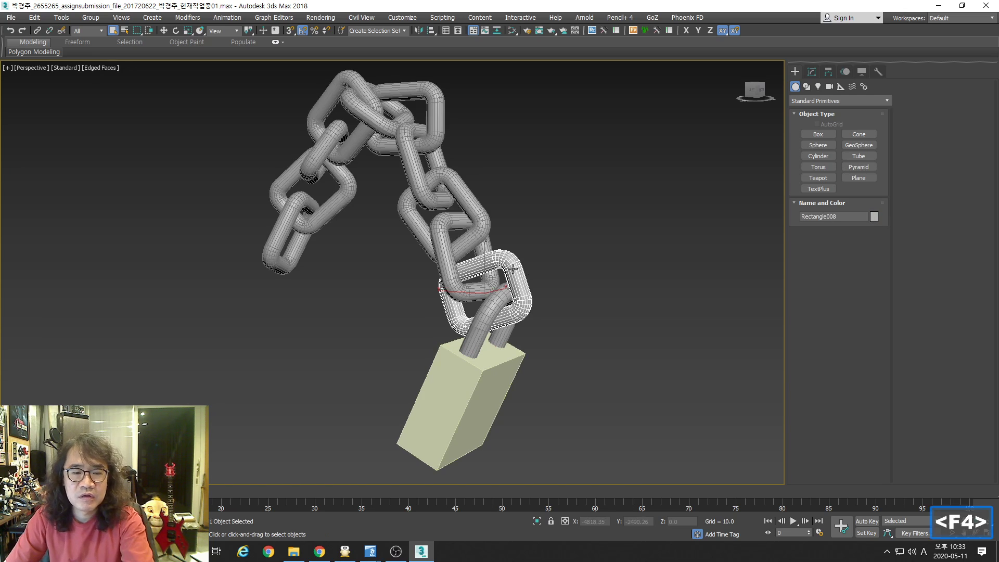
{"action": "left_click", "coordinate": [812, 71]}
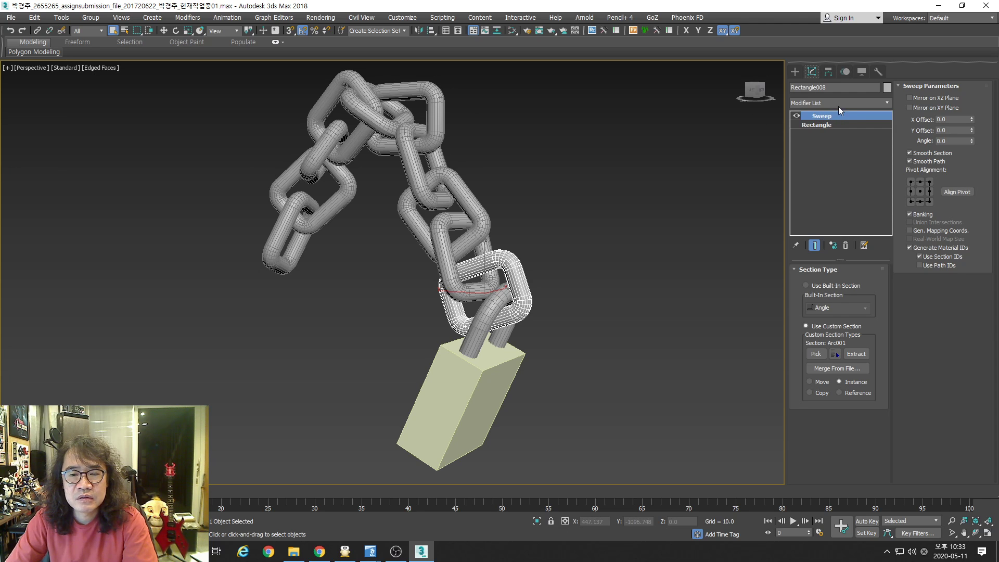
{"action": "middle_click_drag", "start_coordinate": [512, 284], "coordinate": [522, 255]}
{"action": "key", "text": "alt+z"}
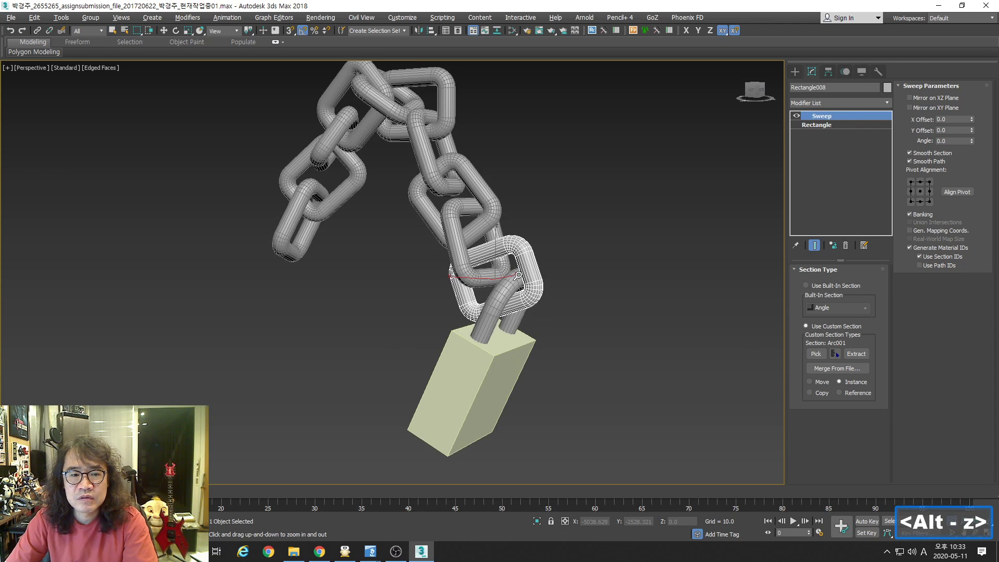
{"action": "mouse_move", "coordinate": [520, 282]}
{"action": "left_mouse_down"}
{"action": "mouse_move", "coordinate": [518, 264]}
{"action": "mouse_move", "coordinate": [505, 276]}
{"action": "left_mouse_up"}
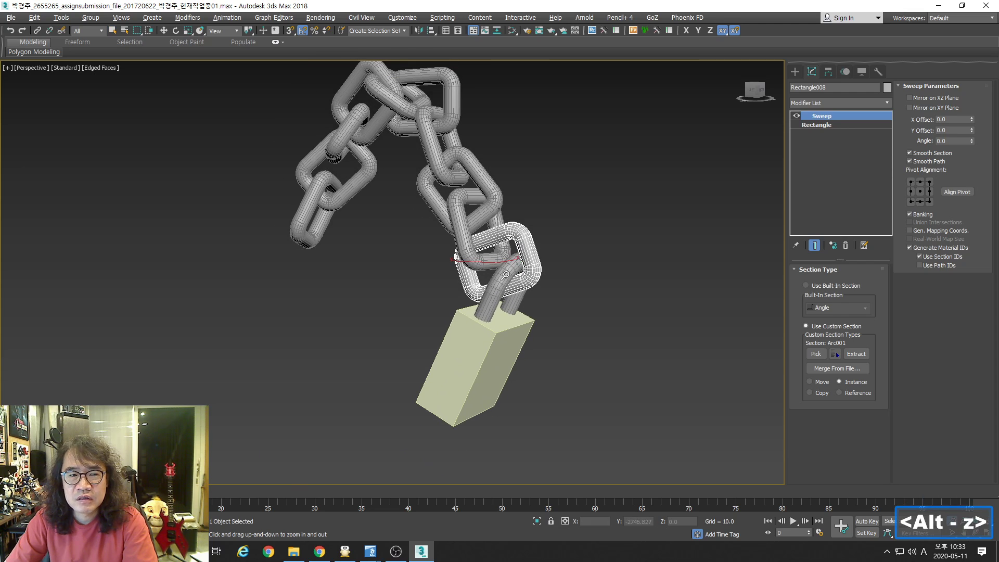
{"action": "right_click", "coordinate": [514, 340]}
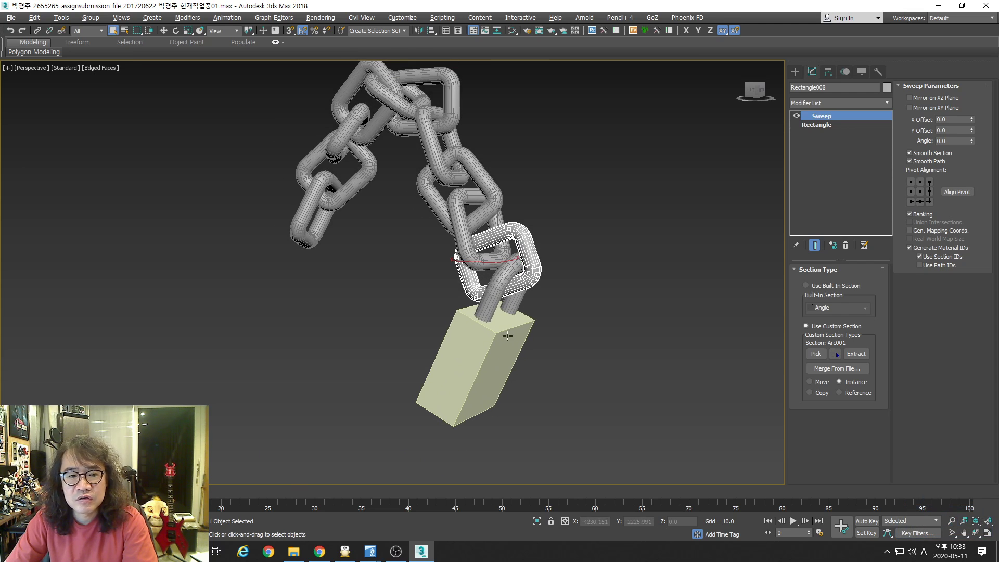
- Select the padlock body and examine how it was modeled in its modifier stack
{"action": "left_click", "coordinate": [521, 348]}
{"action": "middle_click_drag", "start_coordinate": [549, 364], "coordinate": [505, 405], "text": "alt"}
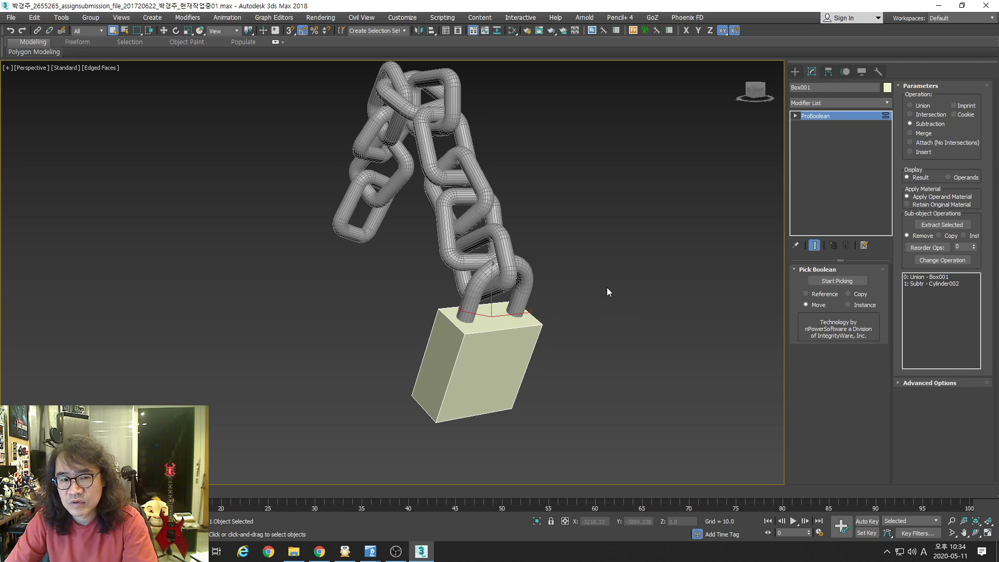
{"action": "scroll", "coordinate": [598, 297], "scroll_direction": "down", "scroll_amount": 3}
{"action": "key", "text": "alt+z"}
{"action": "scroll", "coordinate": [578, 310], "scroll_direction": "down", "scroll_amount": 2}
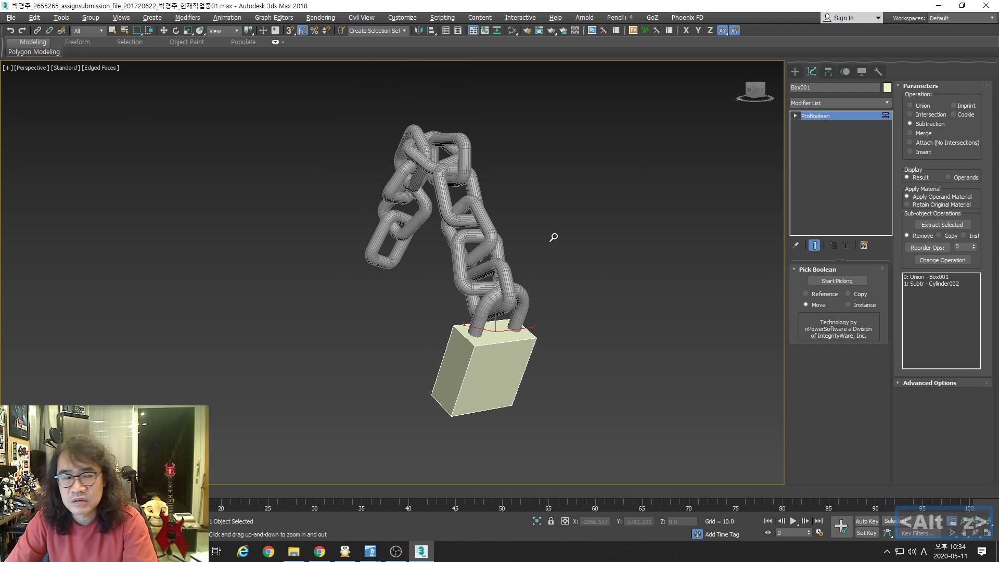
- Close the reviewed padlock file by resetting to an empty scene
{"action": "left_click", "coordinate": [11, 18]}
{"action": "left_click", "coordinate": [26, 49]}
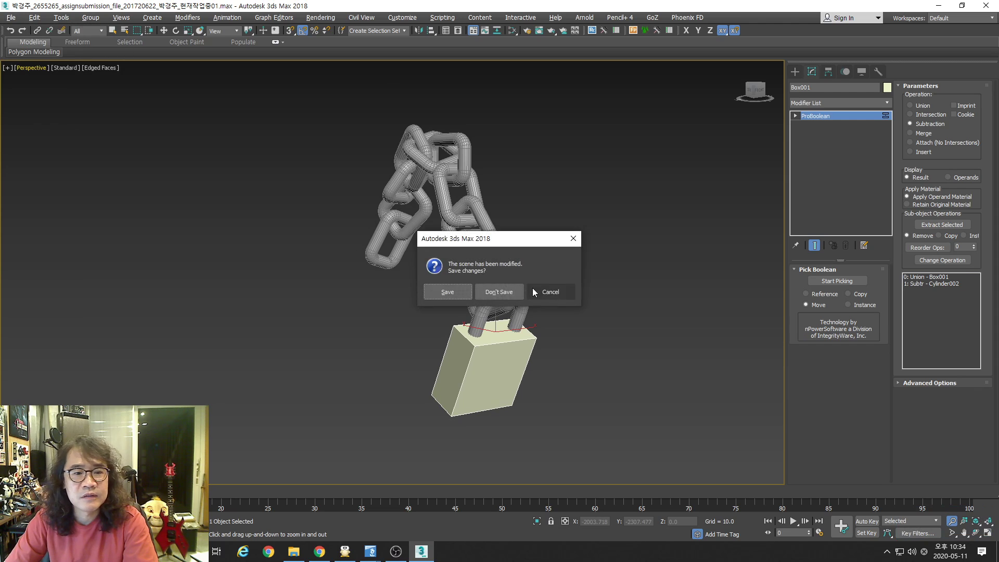
{"action": "left_click", "coordinate": [448, 290]}
{"action": "left_click", "coordinate": [474, 290]}
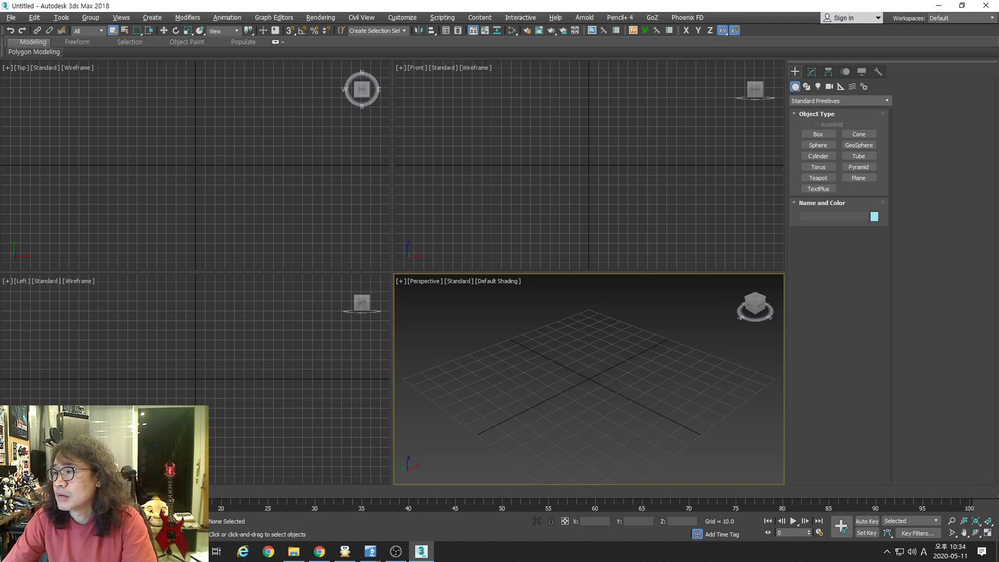
- Open the first working scene of the next student's submission, adopting the file's unit scale and continuing past the student-version notice
{"action": "key", "text": "super+e"}
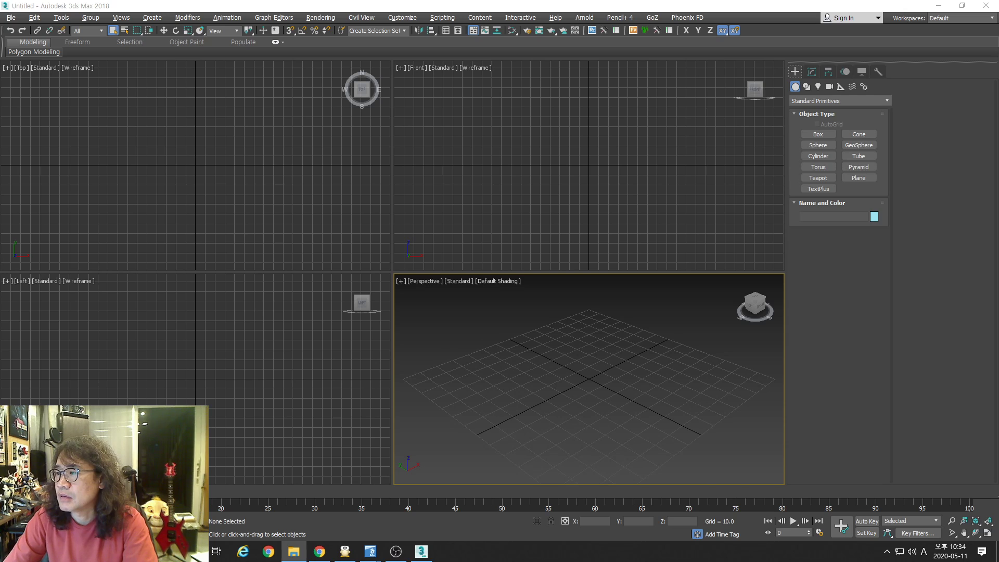
{"action": "left_click_drag", "start_coordinate": [998, 198], "coordinate": [630, 192]}
{"action": "left_click", "coordinate": [631, 191]}
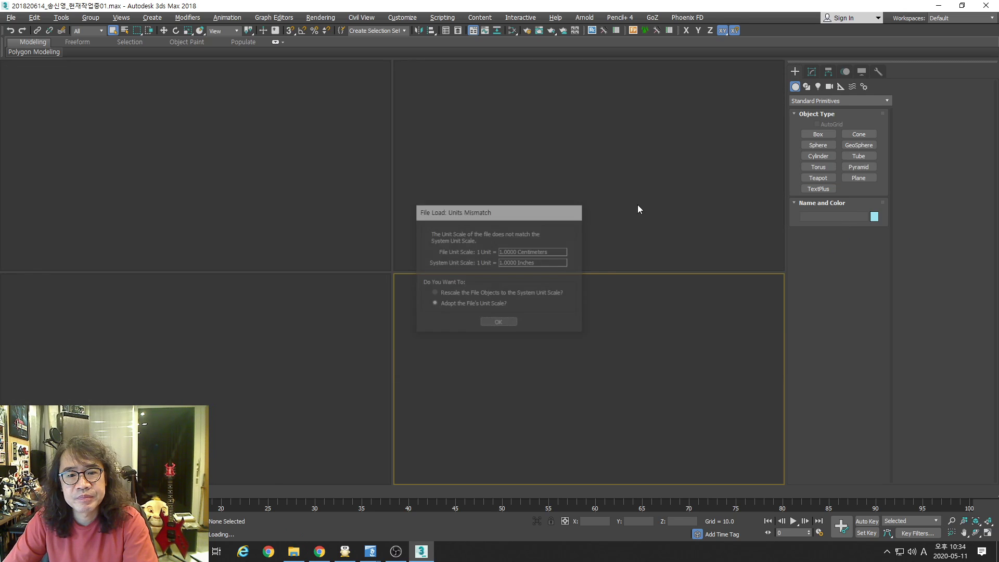
{"action": "left_click", "coordinate": [491, 323]}
{"action": "left_click", "coordinate": [466, 303]}
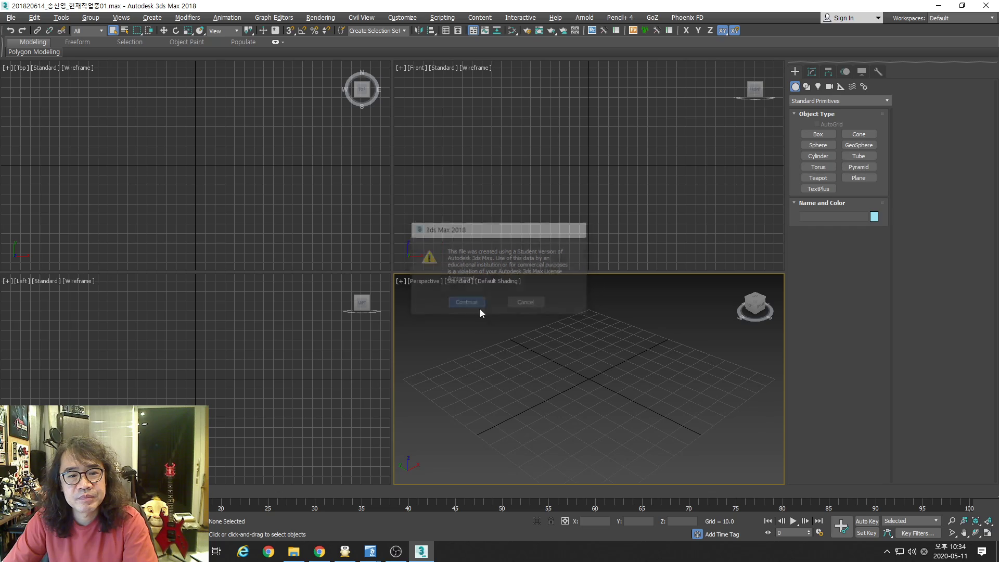
- Examine the scene's separate modeled objects with edged faces in a maximized perspective view
{"action": "key", "text": "ctrl+shift+z"}
{"action": "key", "text": "alt+w"}
{"action": "key", "text": "alt+z"}
{"action": "middle_click_drag", "start_coordinate": [416, 309], "coordinate": [447, 291], "text": "alt"}
{"action": "left_click_drag", "start_coordinate": [447, 292], "coordinate": [474, 284], "text": "alt"}
{"action": "mouse_move", "coordinate": [473, 284]}
{"action": "middle_mouse_down", "text": "alt"}
{"action": "mouse_move", "coordinate": [500, 277]}
{"action": "mouse_move", "coordinate": [491, 289]}
{"action": "middle_mouse_up", "text": "alt"}
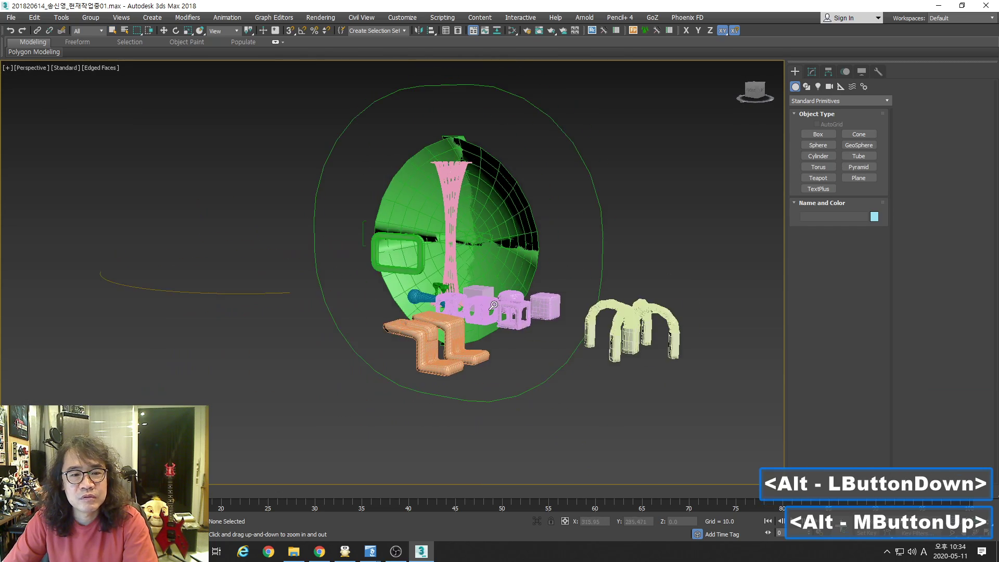
- Open the same student's second working scene, accept the student-version notice, and maximize the perspective view
{"action": "left_click_drag", "start_coordinate": [895, 257], "coordinate": [214, 235]}
{"action": "left_click", "coordinate": [224, 241]}
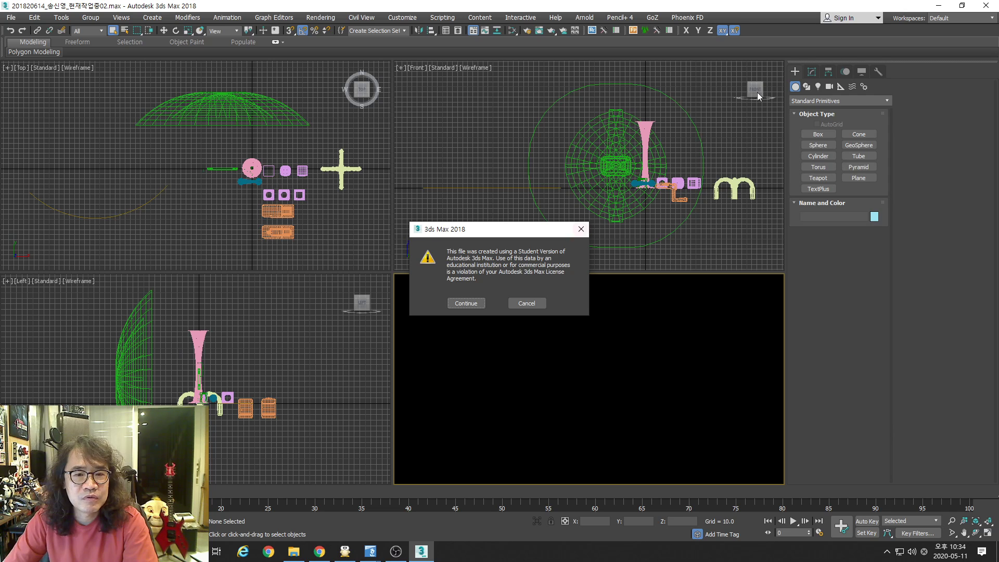
{"action": "left_click", "coordinate": [466, 304]}
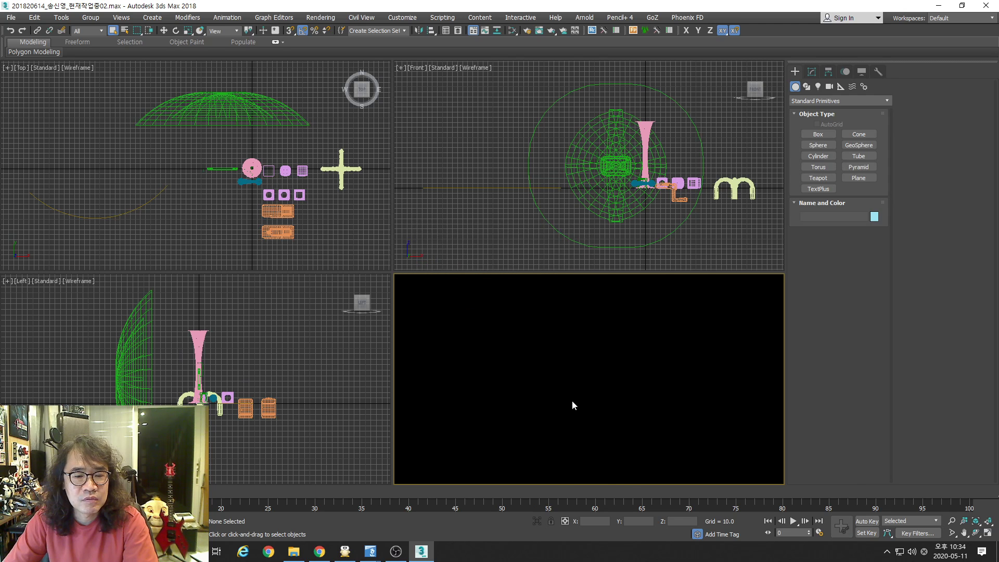
{"action": "key", "text": "alt+w"}
{"action": "middle_click_drag", "start_coordinate": [544, 333], "coordinate": [552, 384]}
{"action": "key", "text": "alt+z"}
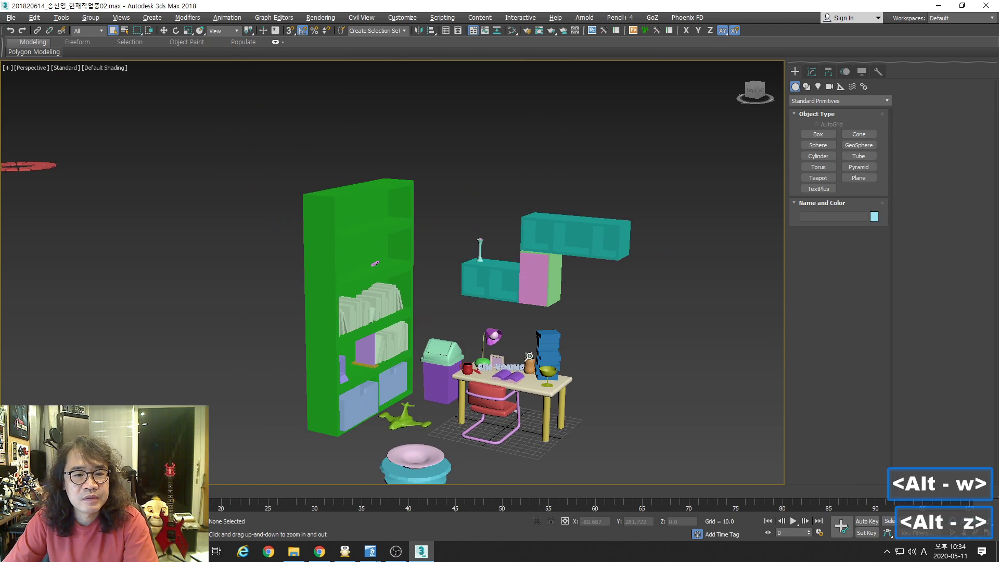
- Inspect the room scene with its bookshelf, wall shelves, desk, chair and small props
{"action": "left_click_drag", "start_coordinate": [552, 385], "coordinate": [564, 296]}
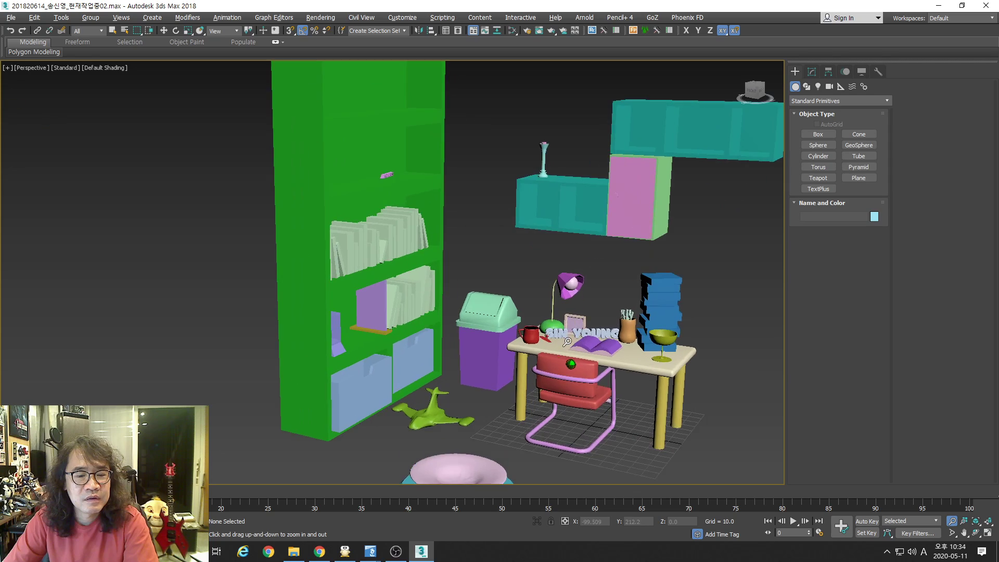
{"action": "middle_click_drag", "start_coordinate": [591, 357], "coordinate": [551, 318]}
{"action": "left_click_drag", "start_coordinate": [564, 334], "coordinate": [553, 286]}
{"action": "middle_click_drag", "start_coordinate": [553, 286], "coordinate": [587, 354]}
{"action": "mouse_move", "coordinate": [588, 354]}
{"action": "left_mouse_down"}
{"action": "mouse_move", "coordinate": [563, 337]}
{"action": "mouse_move", "coordinate": [583, 359]}
{"action": "left_mouse_up"}
{"action": "middle_click_drag", "start_coordinate": [583, 359], "coordinate": [587, 378]}
{"action": "left_click_drag", "start_coordinate": [587, 379], "coordinate": [603, 385]}
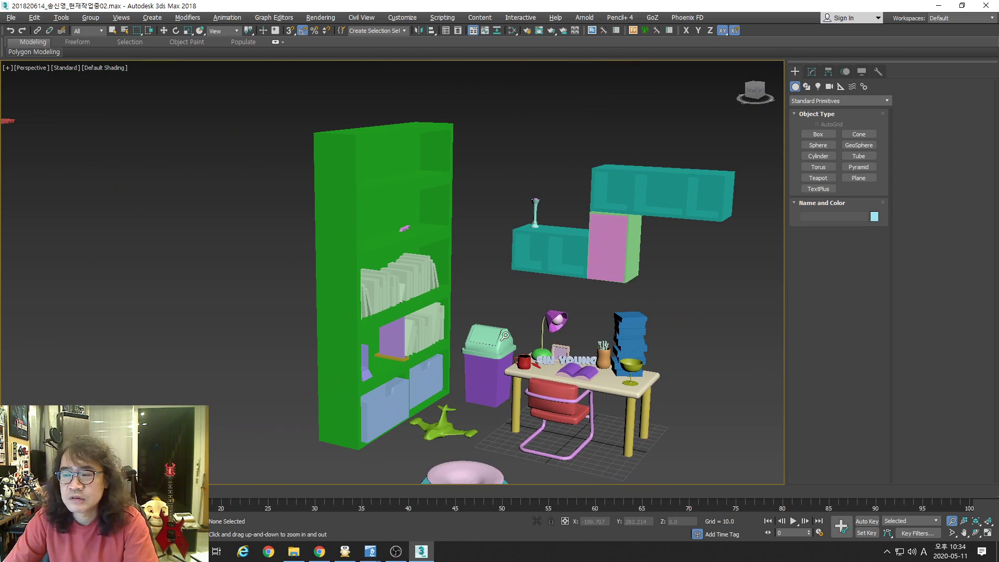
- Close the reviewed room scene by resetting to an empty scene
{"action": "left_click", "coordinate": [10, 17]}
{"action": "left_click", "coordinate": [21, 49]}
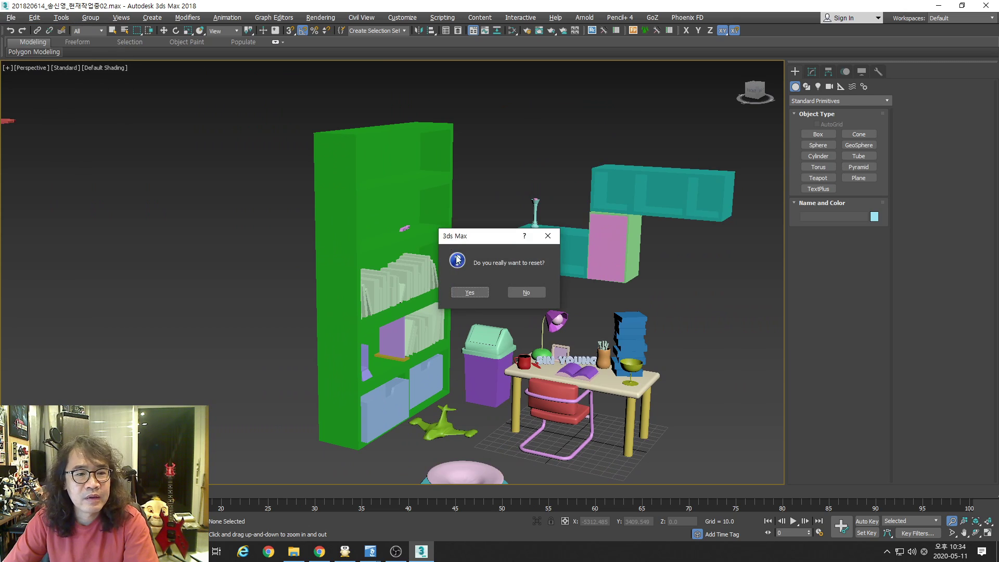
{"action": "left_click", "coordinate": [470, 293]}
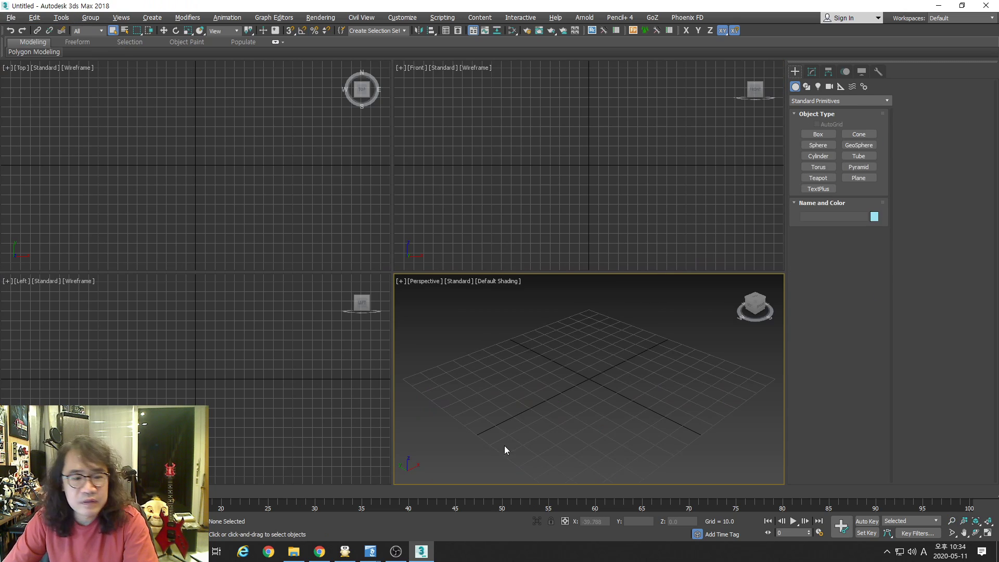
- Create a cylinder centered on the origin, about 61 in radius and 48 in height
{"action": "mouse_move", "coordinate": [370, 551]}
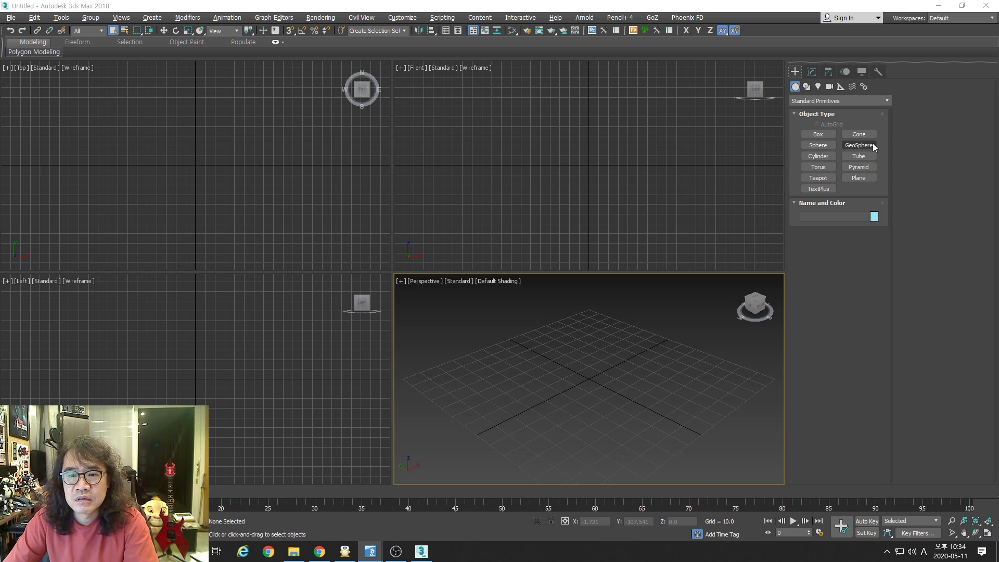
{"action": "left_click", "coordinate": [827, 155]}
{"action": "left_click_drag", "start_coordinate": [195, 165], "coordinate": [244, 200]}
{"action": "left_click", "coordinate": [241, 153]}
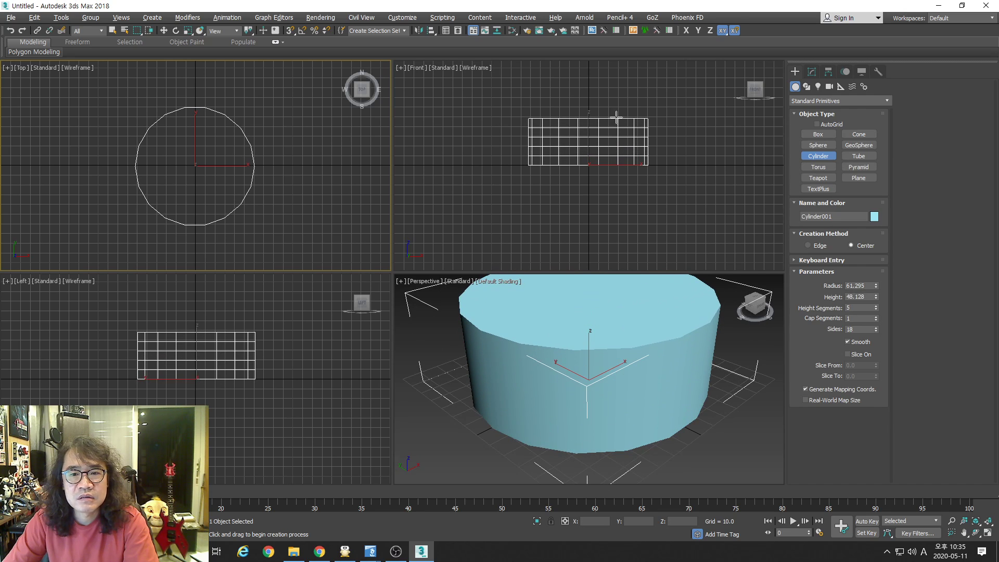
- Show edged faces in the perspective view and set the cylinder's height segments to 8
{"action": "left_click", "coordinate": [816, 74]}
{"action": "left_click", "coordinate": [887, 103]}
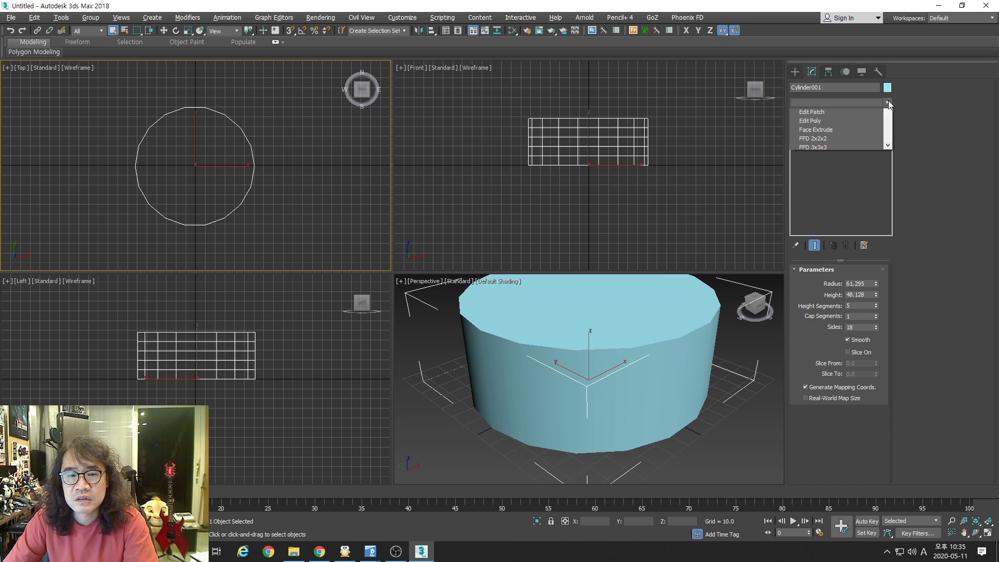
{"action": "left_click", "coordinate": [901, 232]}
{"action": "left_click", "coordinate": [686, 331]}
{"action": "key", "text": "F4"}
{"action": "key", "text": "ctrl+shift+z"}
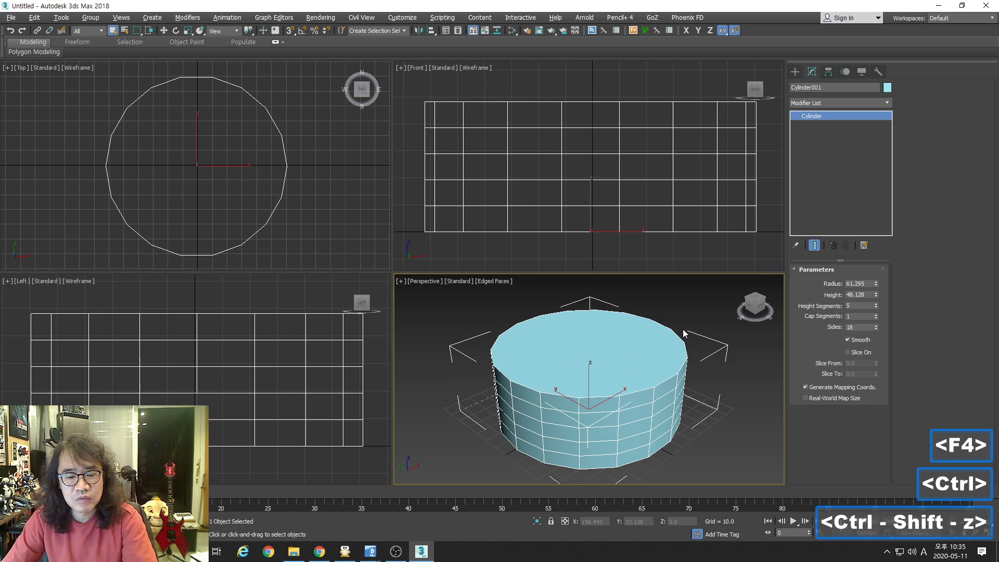
{"action": "key", "text": "g"}
{"action": "middle_click_drag", "start_coordinate": [662, 373], "coordinate": [651, 363]}
{"action": "left_click_drag", "start_coordinate": [652, 363], "coordinate": [651, 410], "text": "alt"}
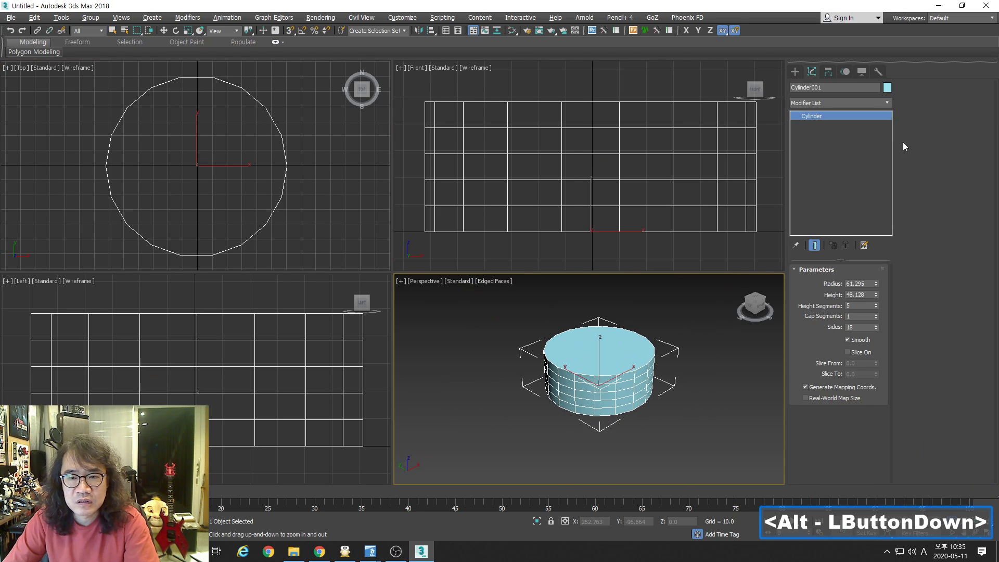
{"action": "left_click", "coordinate": [876, 304]}
{"action": "left_click", "coordinate": [877, 305]}
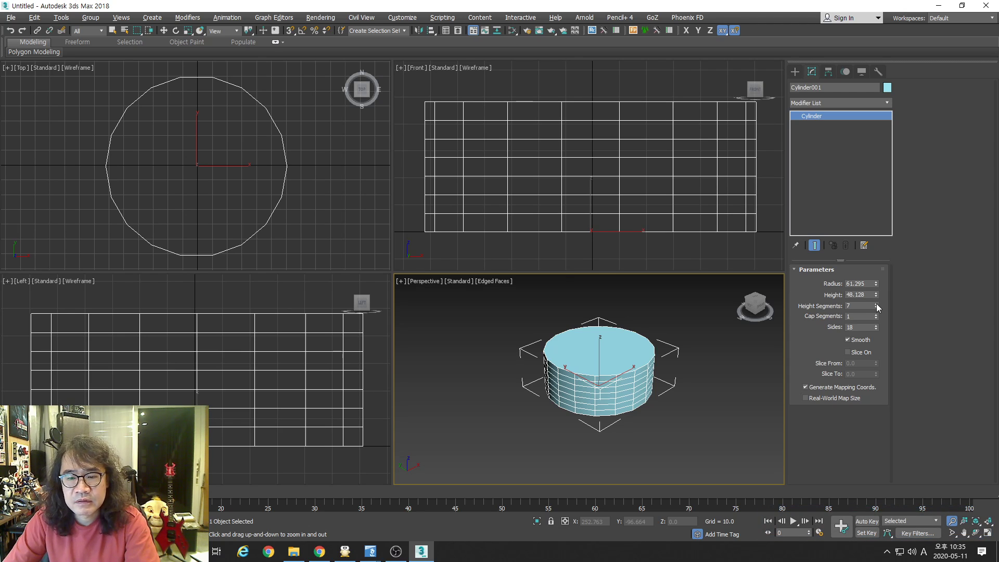
{"action": "left_click", "coordinate": [876, 304]}
- Add an Edit Poly modifier to the cylinder and switch to edge editing
{"action": "left_click", "coordinate": [858, 103]}
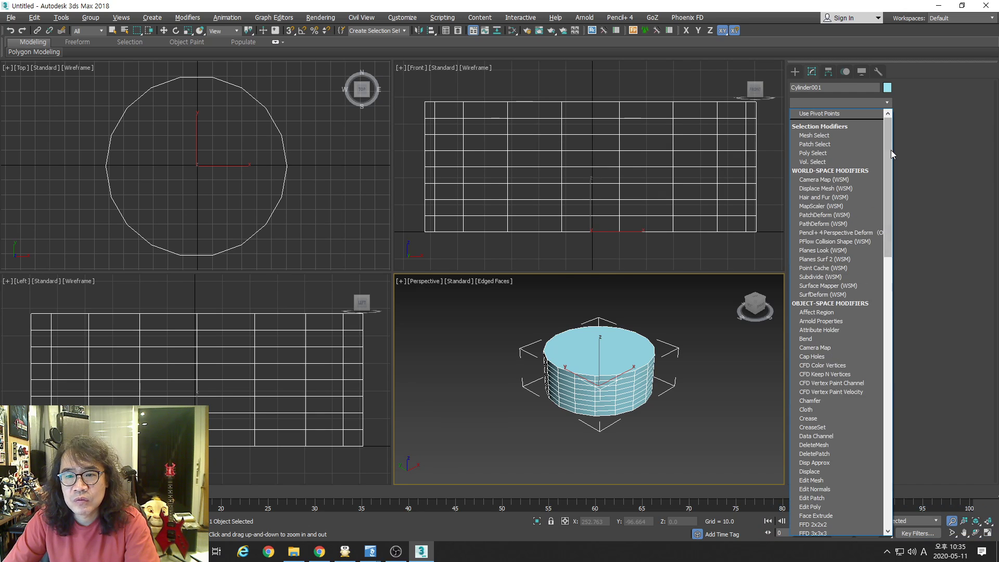
{"action": "left_click_drag", "start_coordinate": [891, 151], "coordinate": [895, 213]}
{"action": "left_click", "coordinate": [821, 325]}
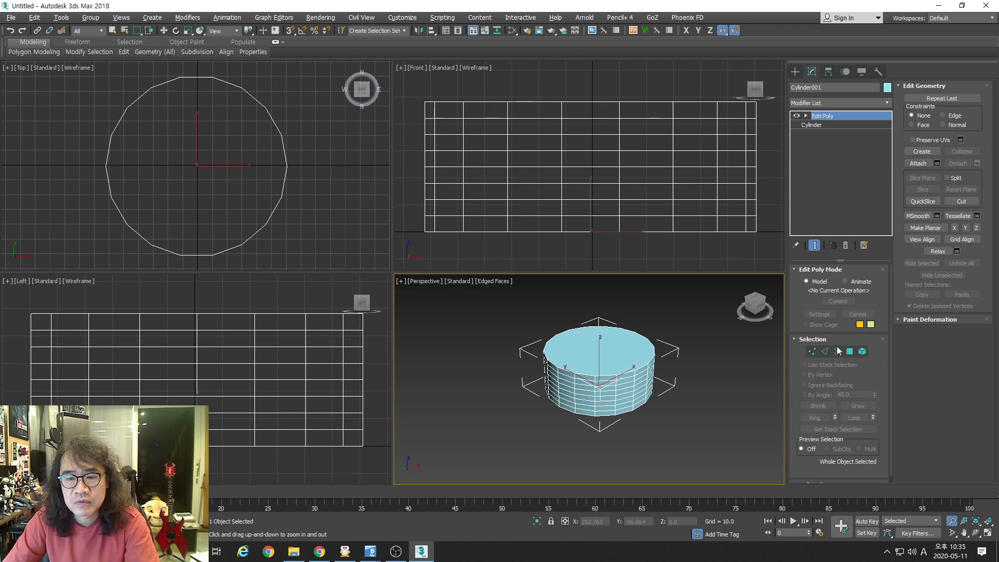
{"action": "left_click", "coordinate": [826, 351]}
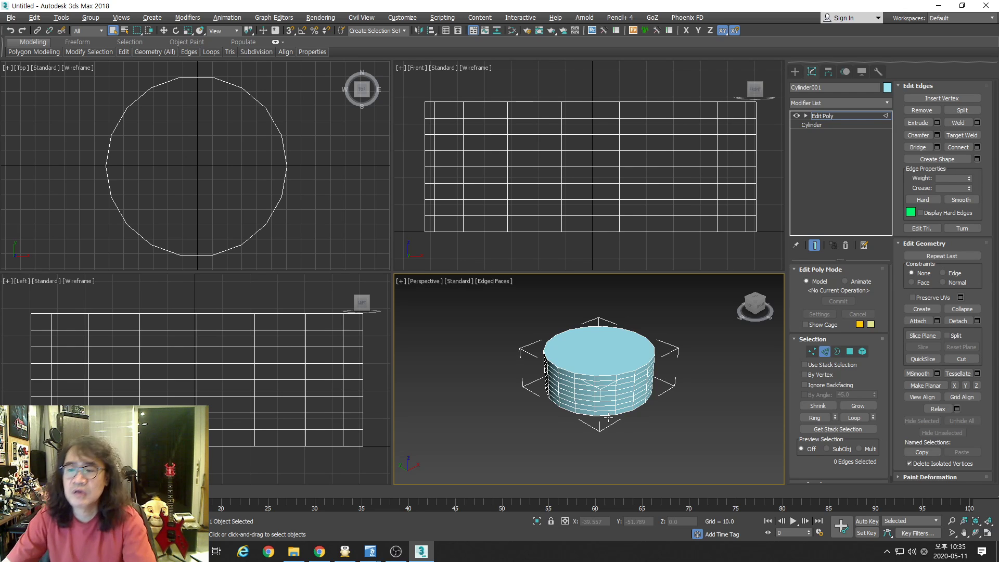
- Select a vertical edge in the cylinder's uppermost row, and delete the polygon capping the top
{"action": "key", "text": "alt+w"}
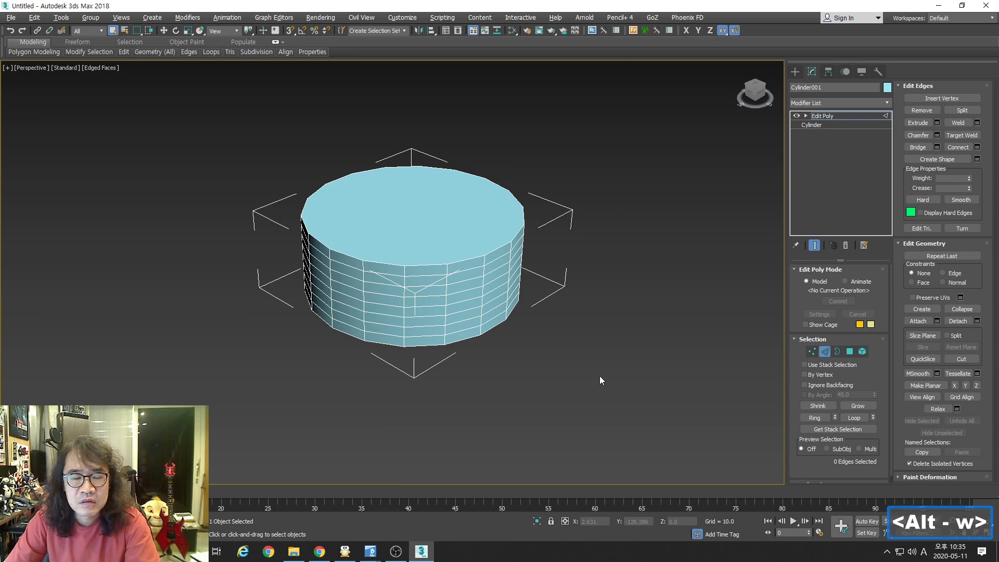
{"action": "mouse_move", "coordinate": [495, 333]}
{"action": "middle_mouse_down"}
{"action": "mouse_move", "coordinate": [548, 326]}
{"action": "mouse_move", "coordinate": [490, 315]}
{"action": "middle_mouse_up"}
{"action": "key", "text": "alt+z"}
{"action": "left_click_drag", "start_coordinate": [551, 356], "coordinate": [557, 315]}
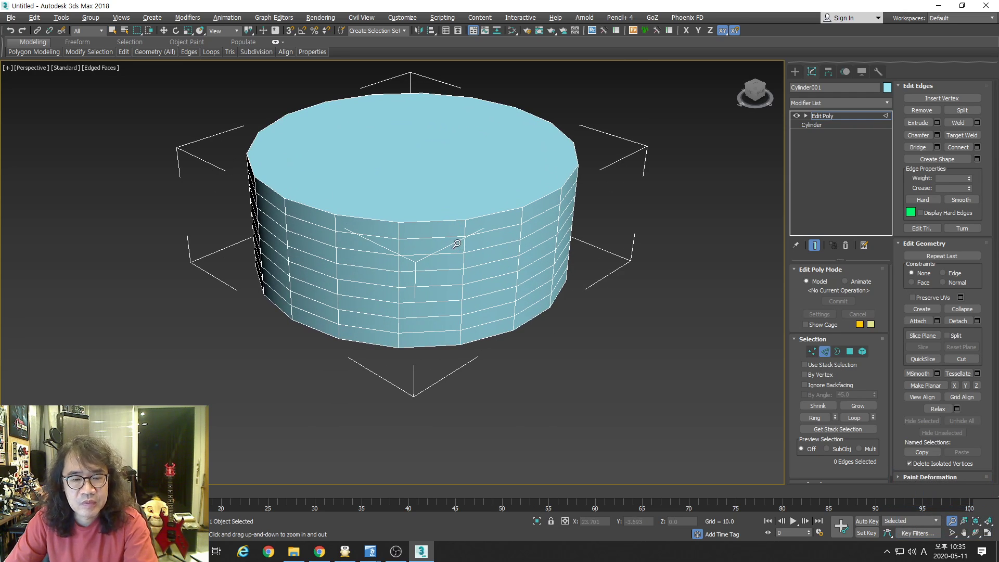
{"action": "key", "text": "q"}
{"action": "left_click", "coordinate": [464, 225]}
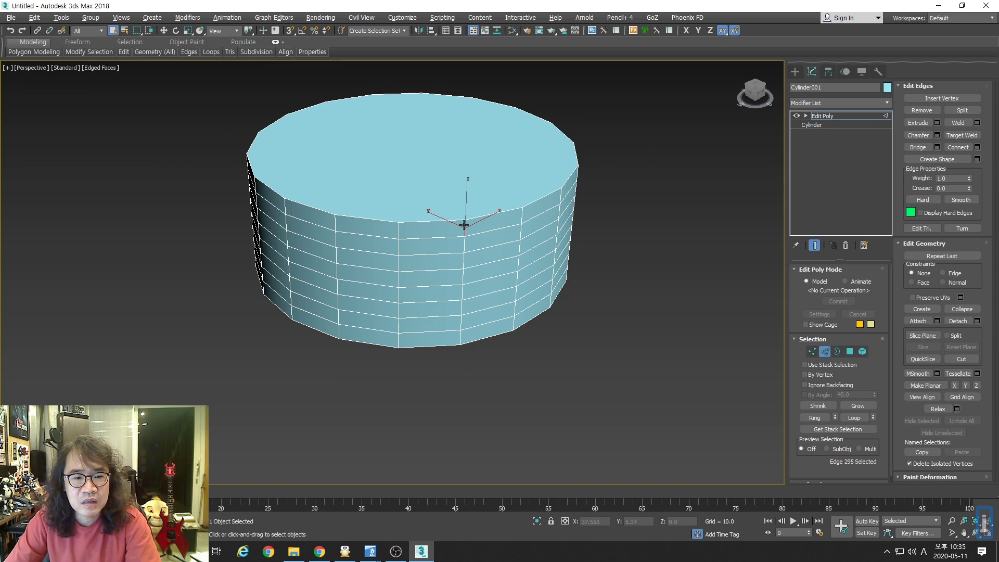
{"action": "left_click", "coordinate": [850, 353]}
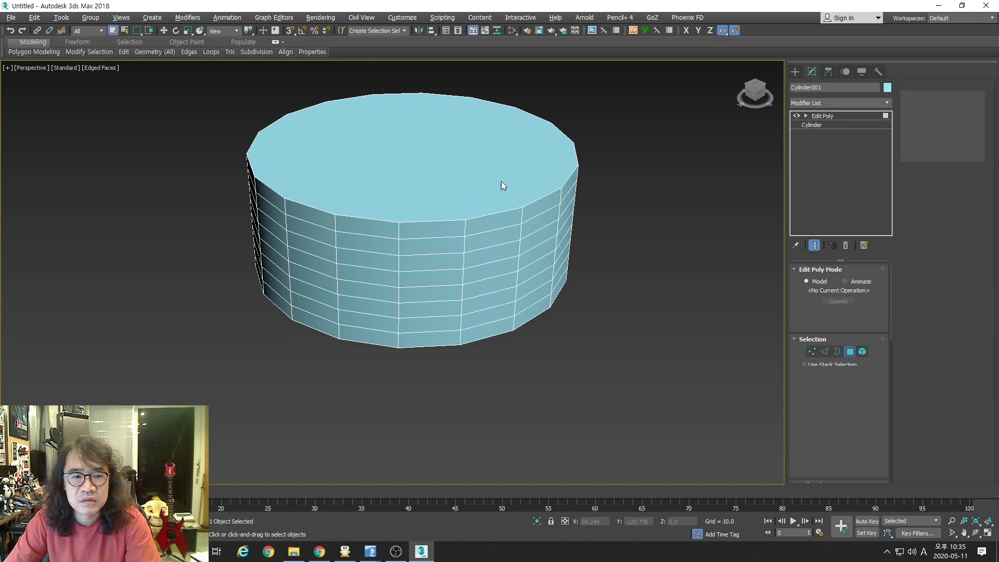
{"action": "left_click", "coordinate": [512, 177]}
{"action": "key", "text": "Delete"}
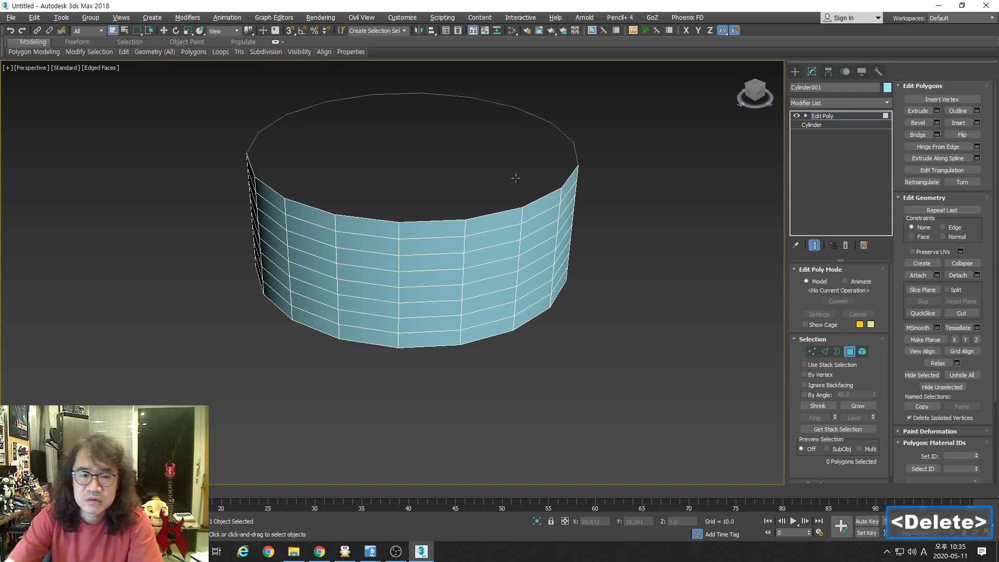
- Select all vertical edges around the cylinder's side by extending the edge selection with Ring and Loop
{"action": "left_click", "coordinate": [825, 352]}
{"action": "left_click", "coordinate": [815, 418]}
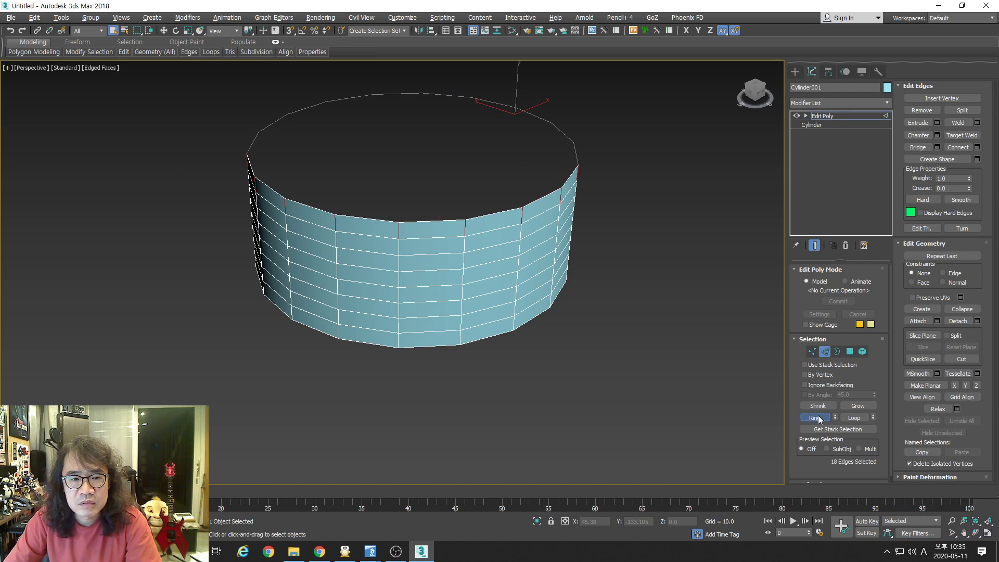
{"action": "left_click", "coordinate": [462, 244], "text": "ctrl"}
{"action": "left_click", "coordinate": [462, 263], "text": "ctrl"}
{"action": "left_click", "coordinate": [463, 279], "text": "ctrl"}
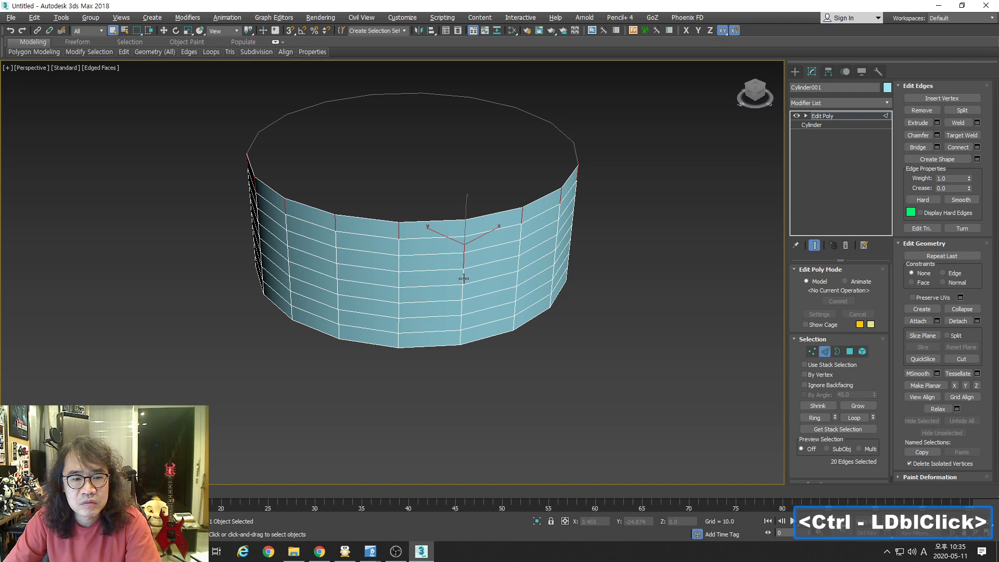
{"action": "left_click", "coordinate": [859, 418]}
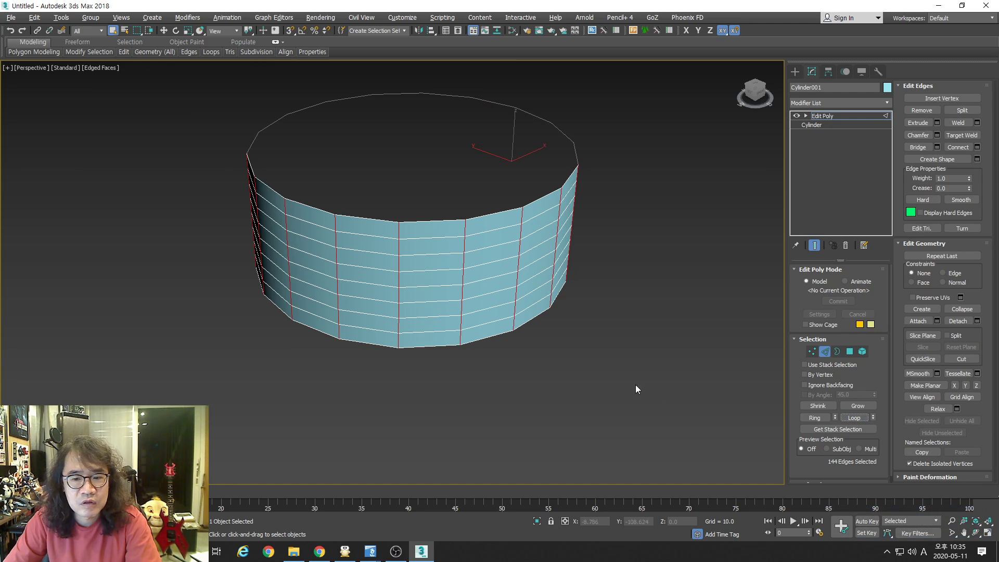
- Remove the lowest row of vertical edges from the selection, working in the front view
{"action": "key", "text": "alt+w"}
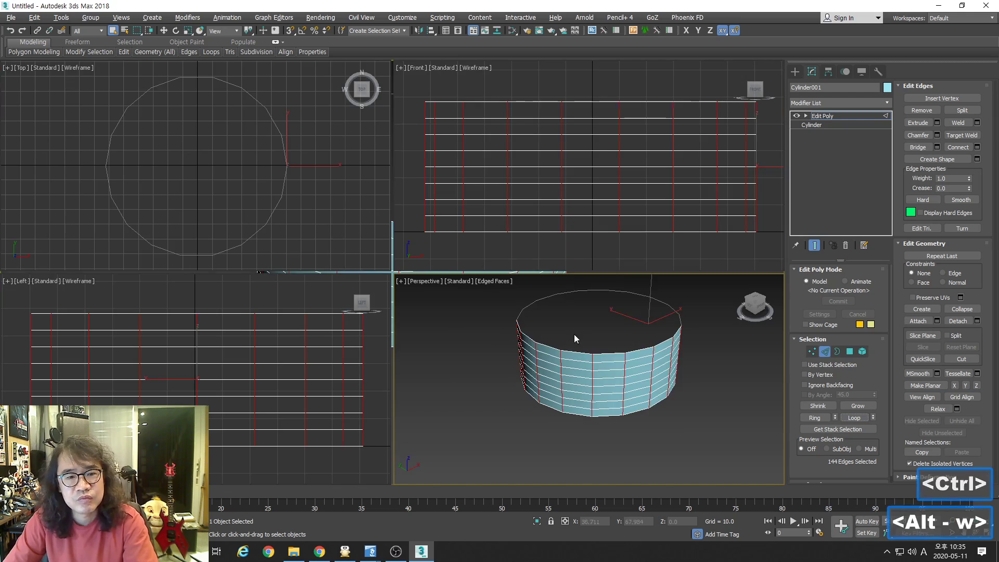
{"action": "key", "text": "ctrl+shift+z"}
{"action": "left_click", "coordinate": [418, 242], "text": "alt"}
{"action": "left_click_drag", "start_coordinate": [418, 242], "coordinate": [503, 265], "text": "alt"}
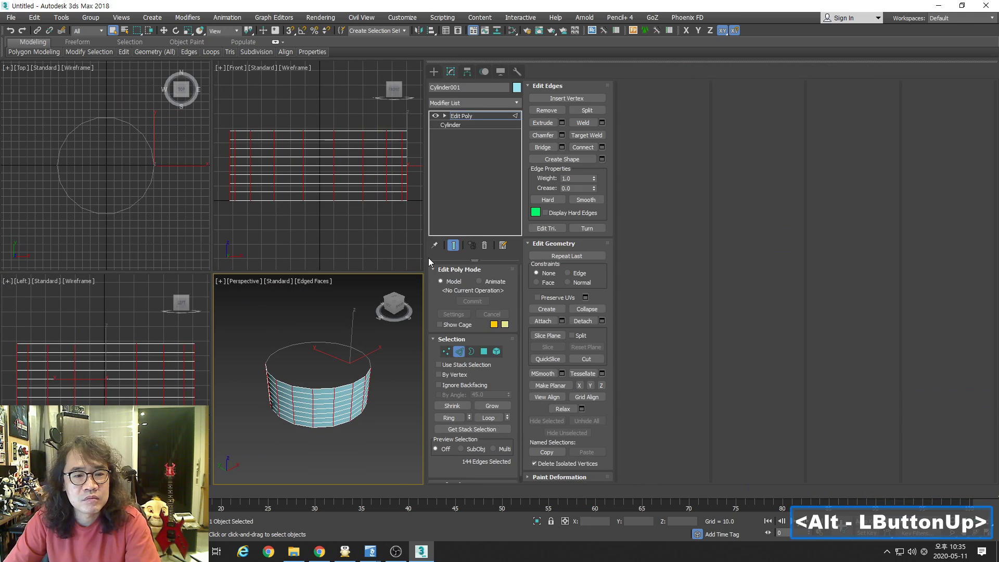
{"action": "left_click_drag", "start_coordinate": [425, 258], "coordinate": [792, 279]}
{"action": "left_click", "coordinate": [766, 253], "text": "alt"}
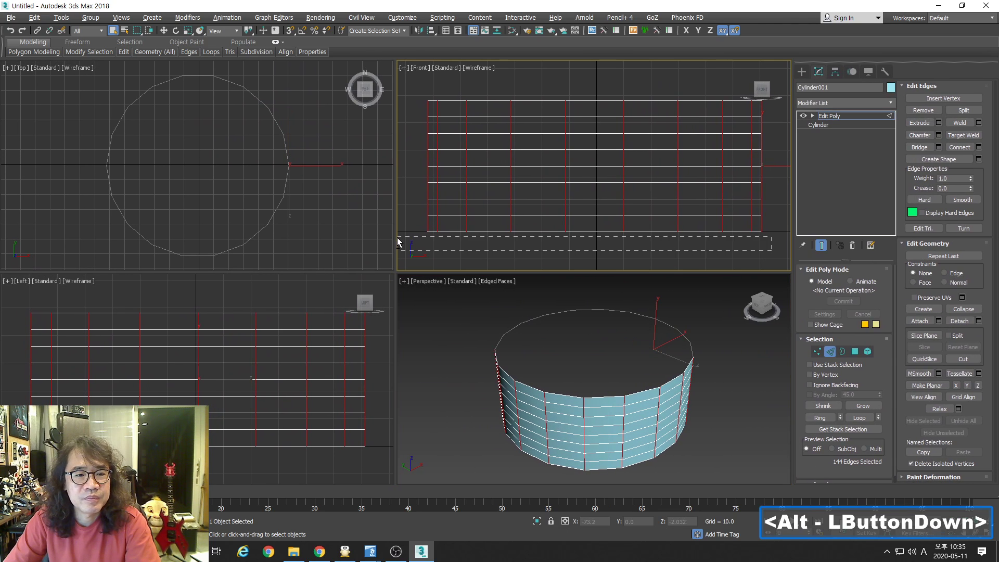
{"action": "left_click_drag", "start_coordinate": [398, 238], "coordinate": [399, 229], "text": "alt"}
- Chamfer the selected vertical edges by 1.0 with the Open option to cut slits around the cylinder, and leave edge editing
{"action": "middle_click", "coordinate": [580, 366]}
{"action": "key", "text": "alt+w"}
{"action": "left_click_drag", "start_coordinate": [444, 270], "coordinate": [452, 289], "text": "alt"}
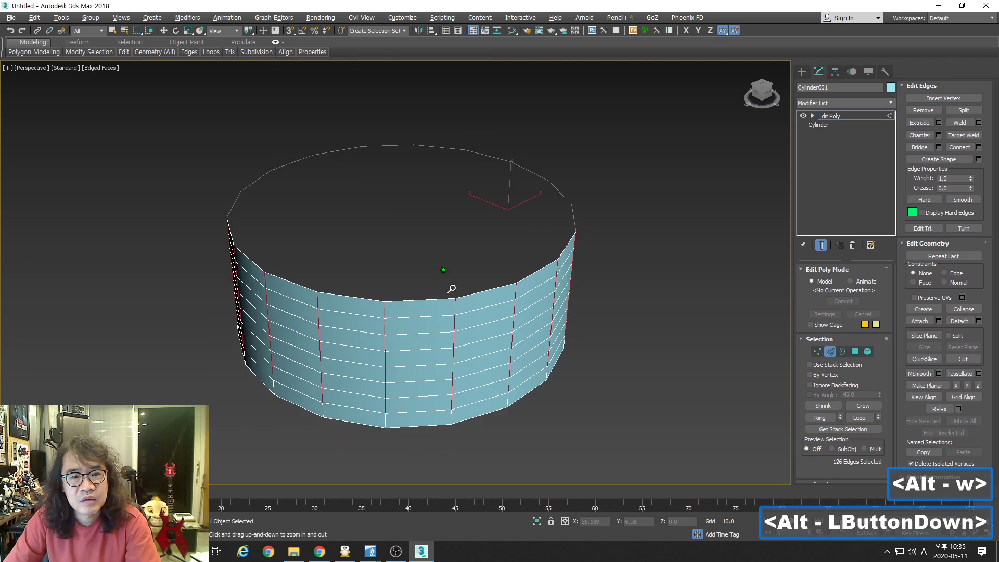
{"action": "middle_click_drag", "start_coordinate": [452, 289], "coordinate": [461, 286], "text": "alt"}
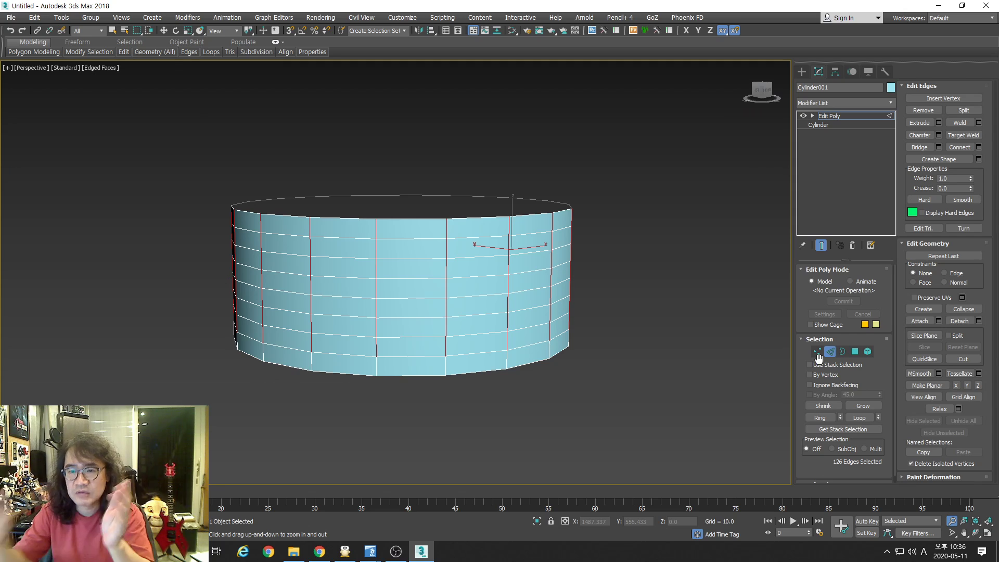
{"action": "left_click", "coordinate": [939, 135]}
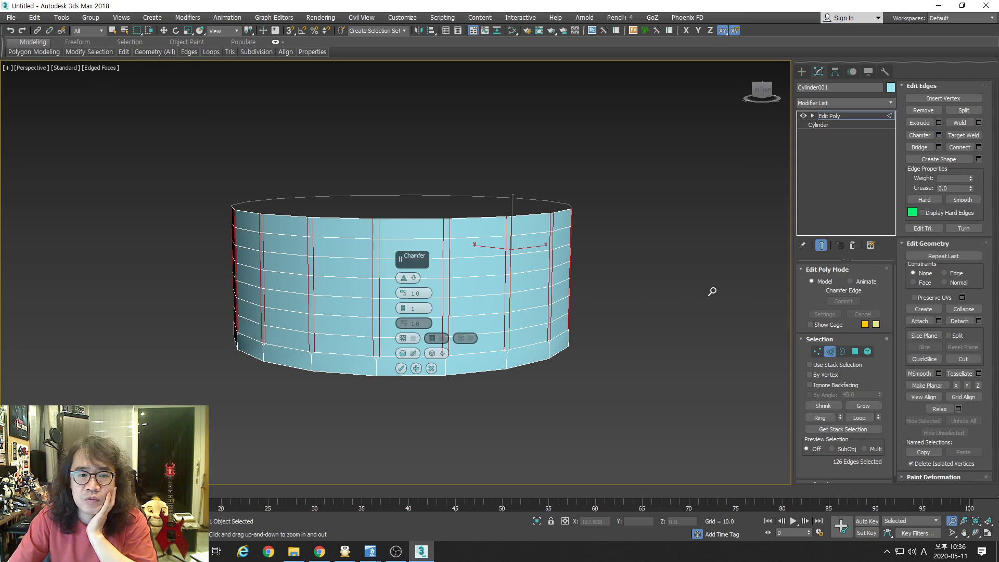
{"action": "left_click_drag", "start_coordinate": [529, 250], "coordinate": [624, 234]}
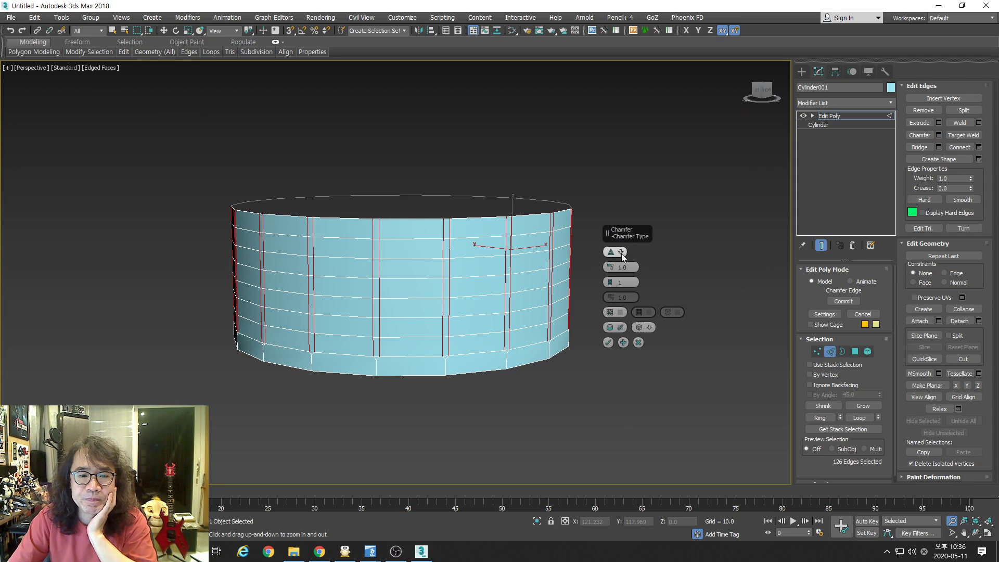
{"action": "left_click", "coordinate": [621, 313]}
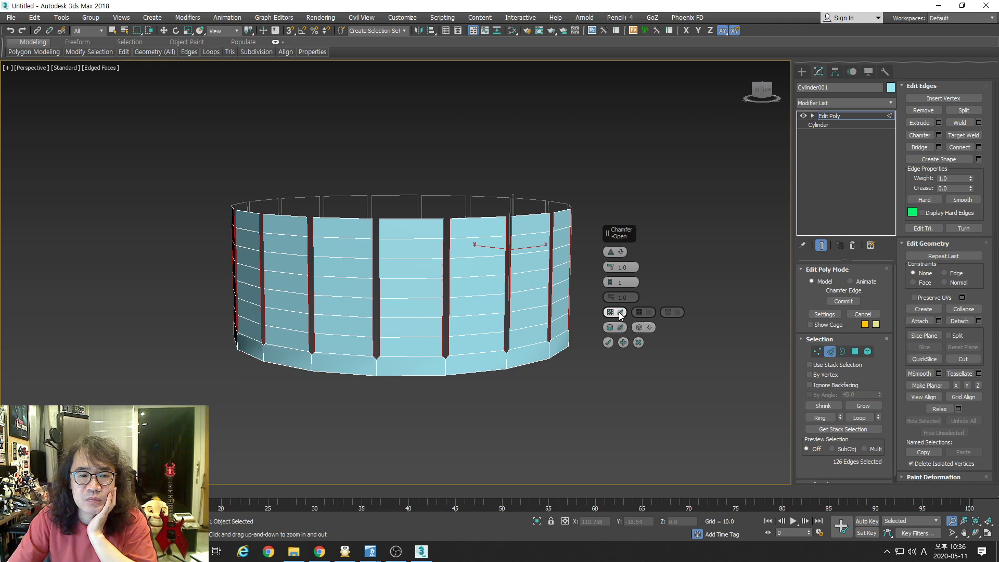
{"action": "left_click", "coordinate": [611, 342]}
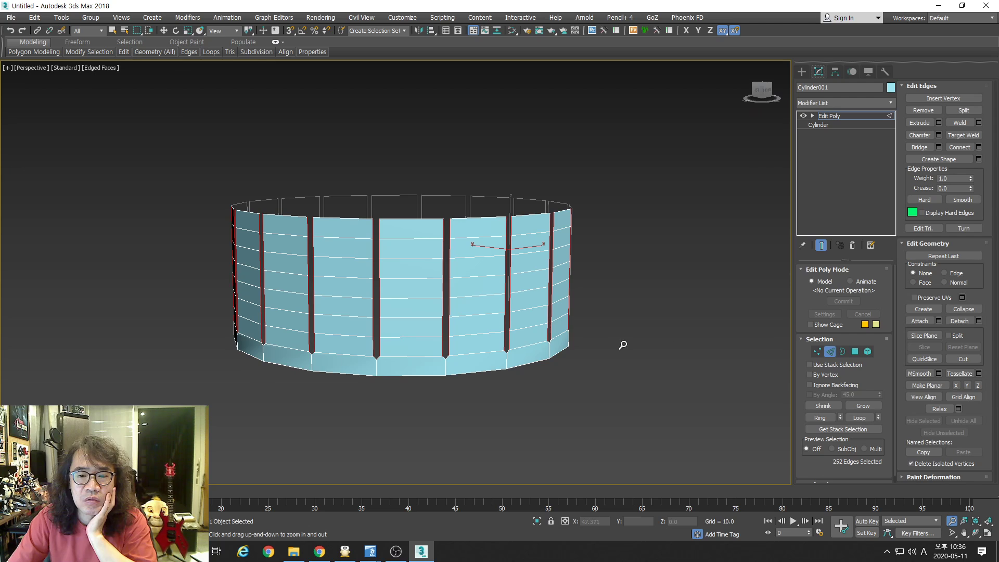
{"action": "left_click", "coordinate": [830, 353]}
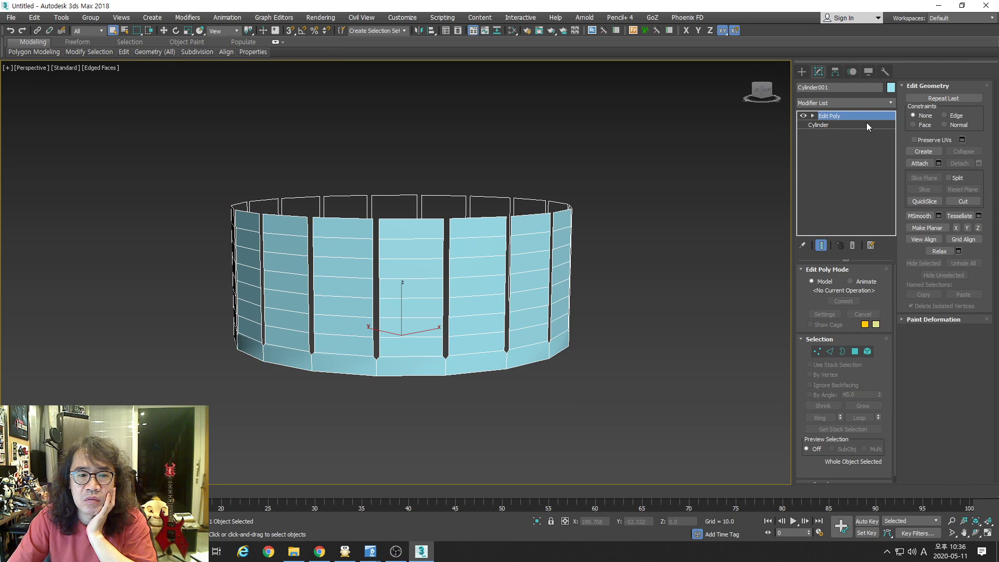
- Apply a Taper modifier to the slit cylinder with an Amount of 0.8 and a Curve of 0.72
{"action": "left_click", "coordinate": [888, 104]}
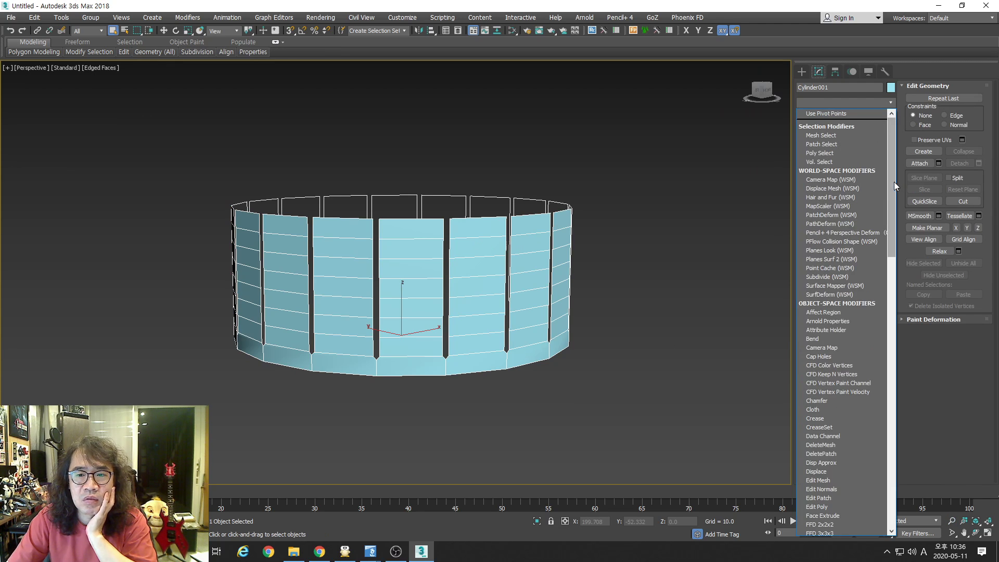
{"action": "left_click_drag", "start_coordinate": [895, 182], "coordinate": [895, 395]}
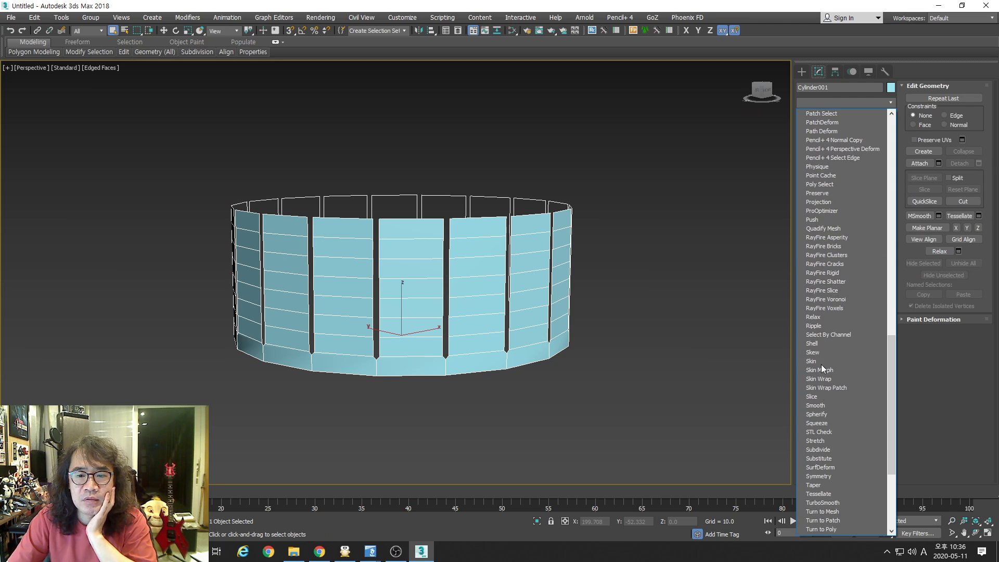
{"action": "left_click", "coordinate": [826, 485]}
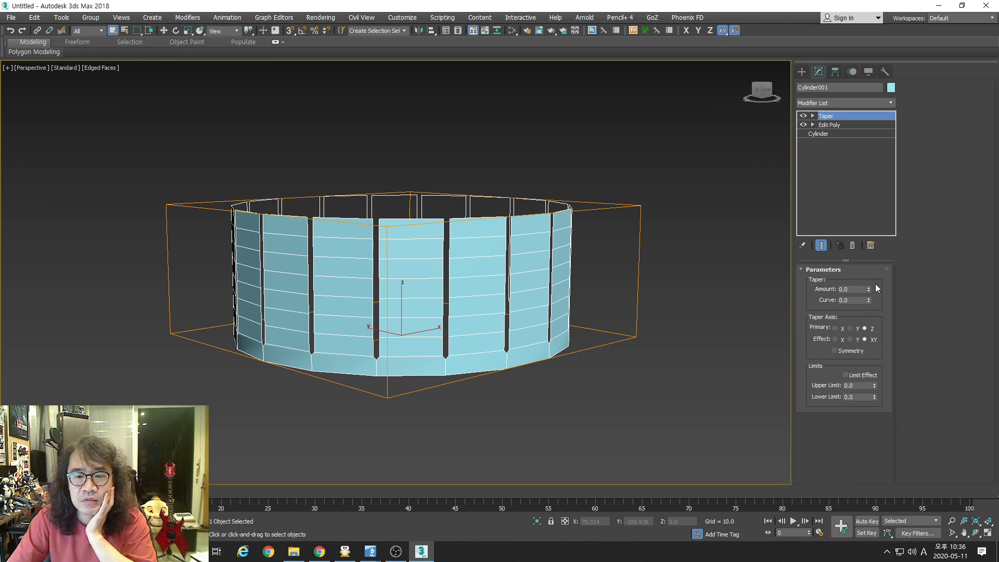
{"action": "left_click_drag", "start_coordinate": [869, 288], "coordinate": [860, 255]}
{"action": "left_click_drag", "start_coordinate": [870, 300], "coordinate": [871, 262]}
{"action": "middle_click_drag", "start_coordinate": [476, 324], "coordinate": [478, 267], "text": "alt"}
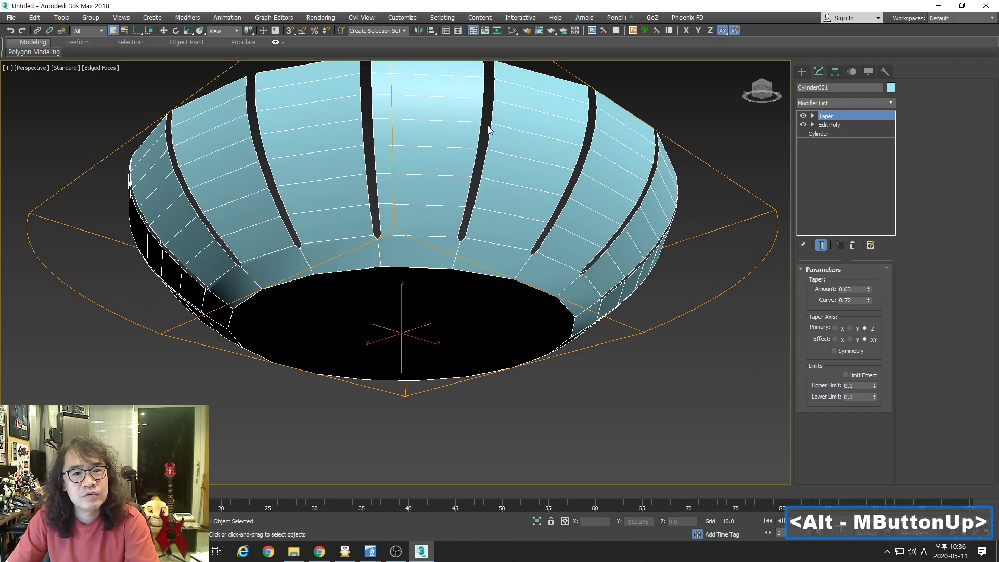
{"action": "left_click_drag", "start_coordinate": [870, 288], "coordinate": [873, 280]}
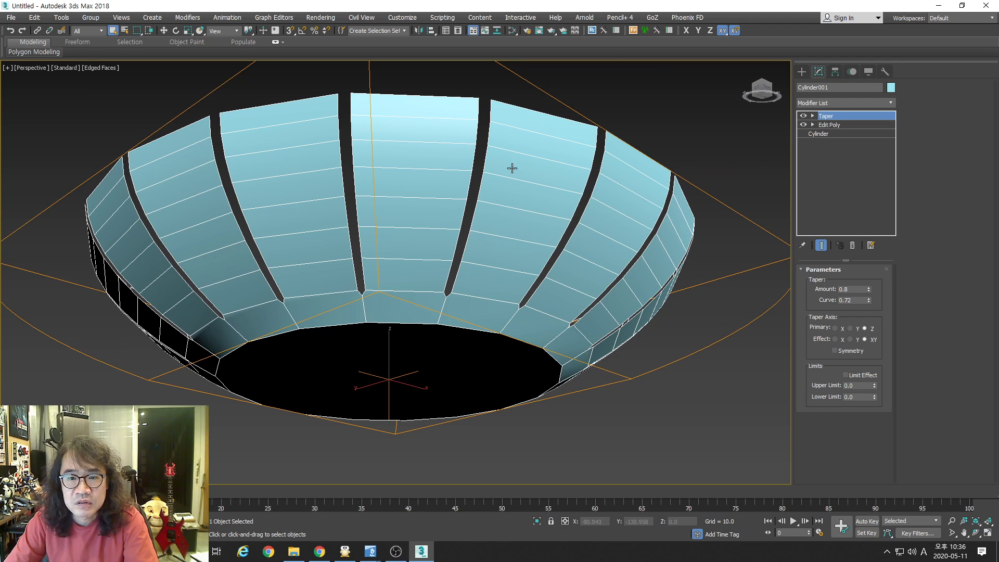
- Turn on Limit Effect for the Taper and set its Upper Limit to 5.47, checking in the front view
{"action": "left_click", "coordinate": [813, 116]}
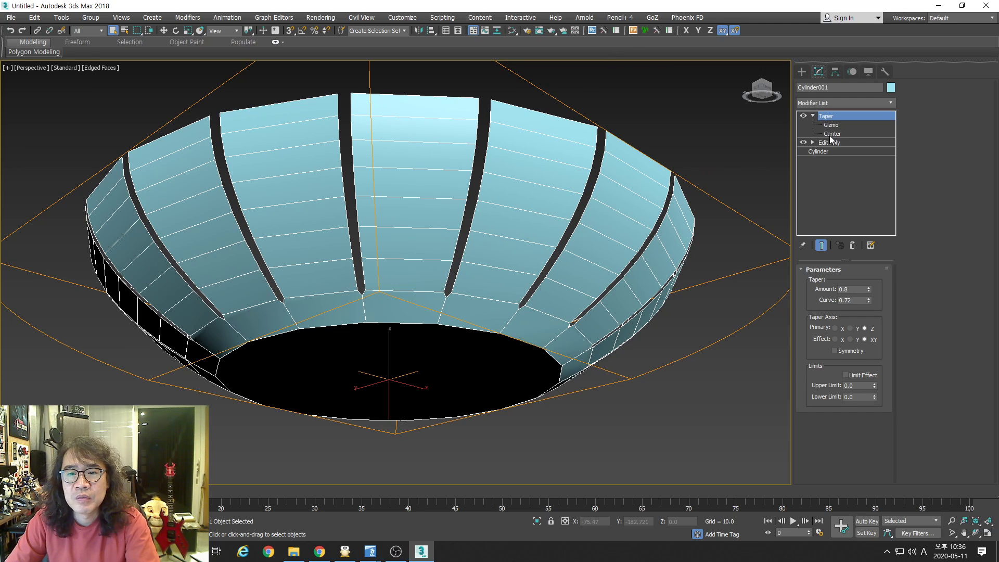
{"action": "left_click", "coordinate": [847, 375]}
{"action": "key", "text": "alt+w"}
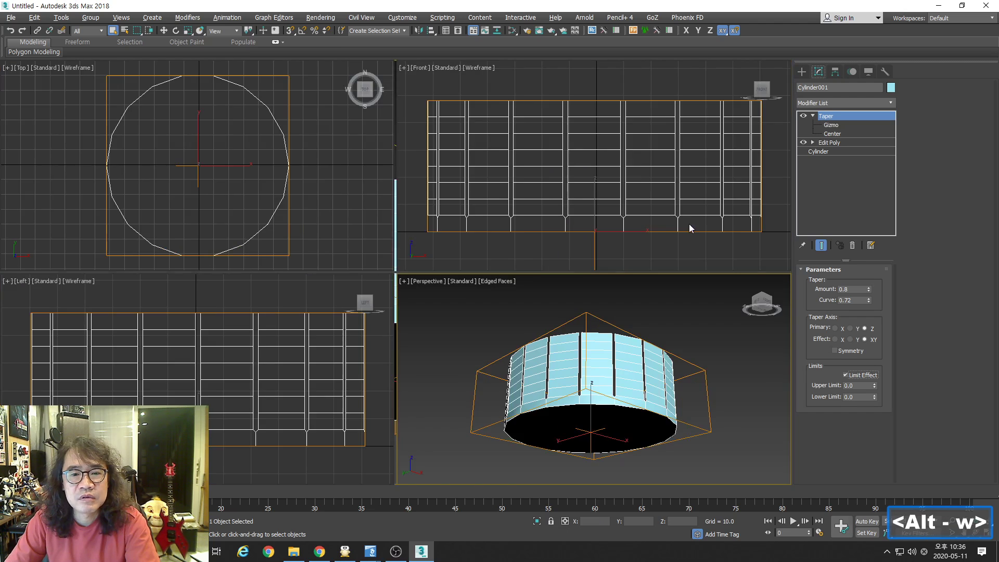
{"action": "right_click", "coordinate": [689, 224]}
{"action": "key", "text": "alt+w"}
{"action": "key", "text": "ctrl+shift+z"}
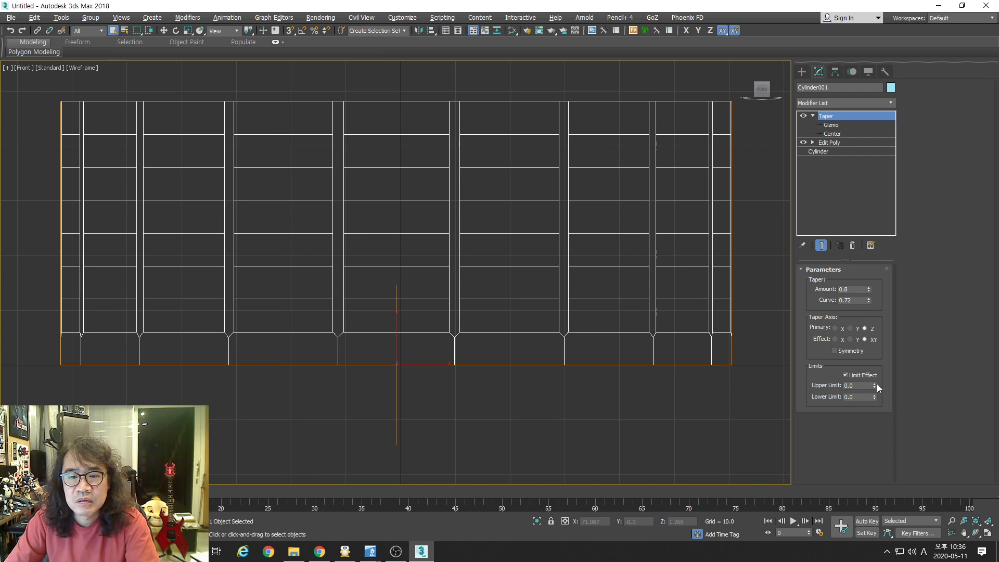
{"action": "left_click_drag", "start_coordinate": [876, 386], "coordinate": [824, 97]}
- Set the Taper's Upper Limit to 10.229 and its Amount to 0.87 while viewing the underside in perspective
{"action": "key", "text": "alt+w"}
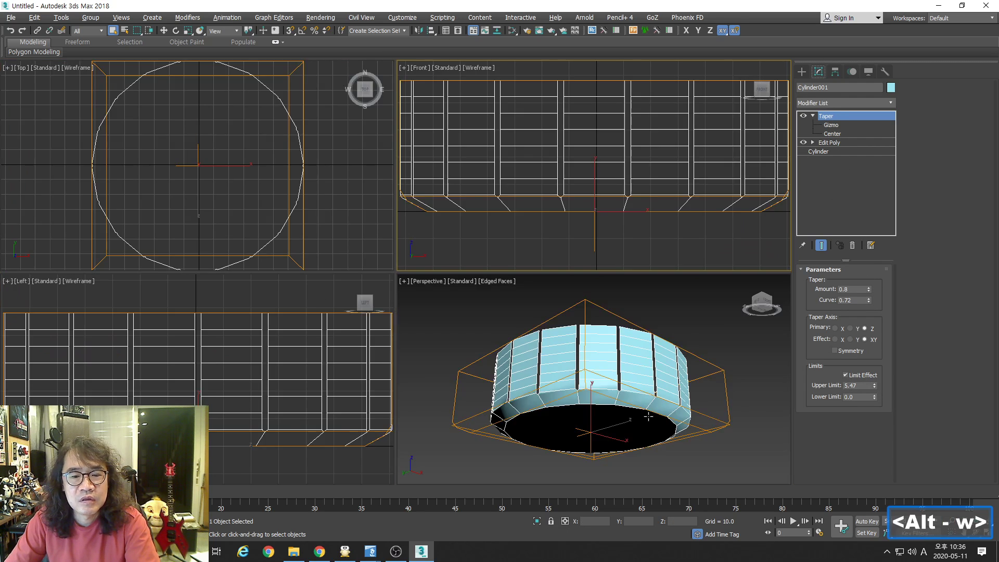
{"action": "key", "text": "alt+w"}
{"action": "key", "text": "alt+z"}
{"action": "left_click_drag", "start_coordinate": [558, 388], "coordinate": [498, 329]}
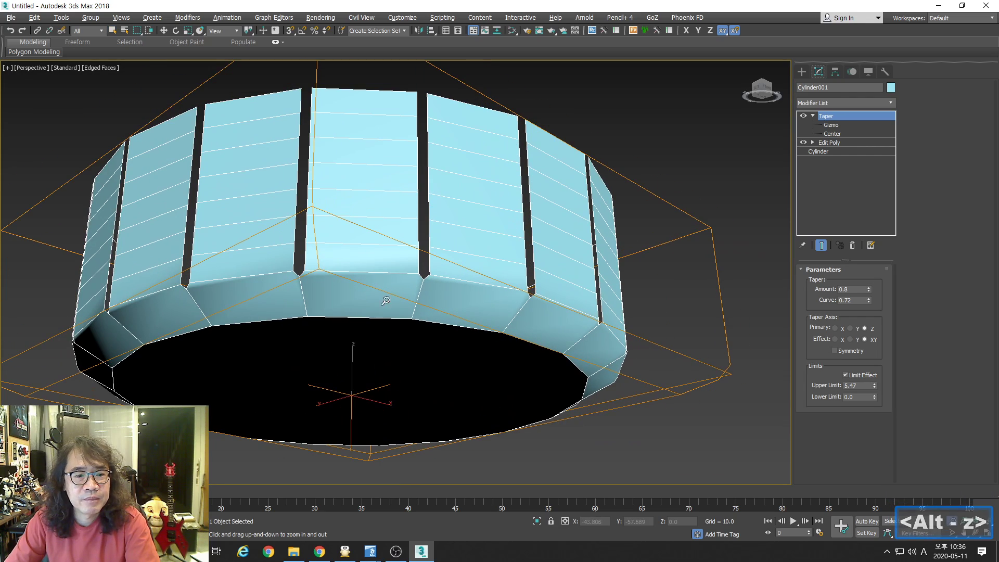
{"action": "middle_click_drag", "start_coordinate": [395, 288], "coordinate": [462, 293]}
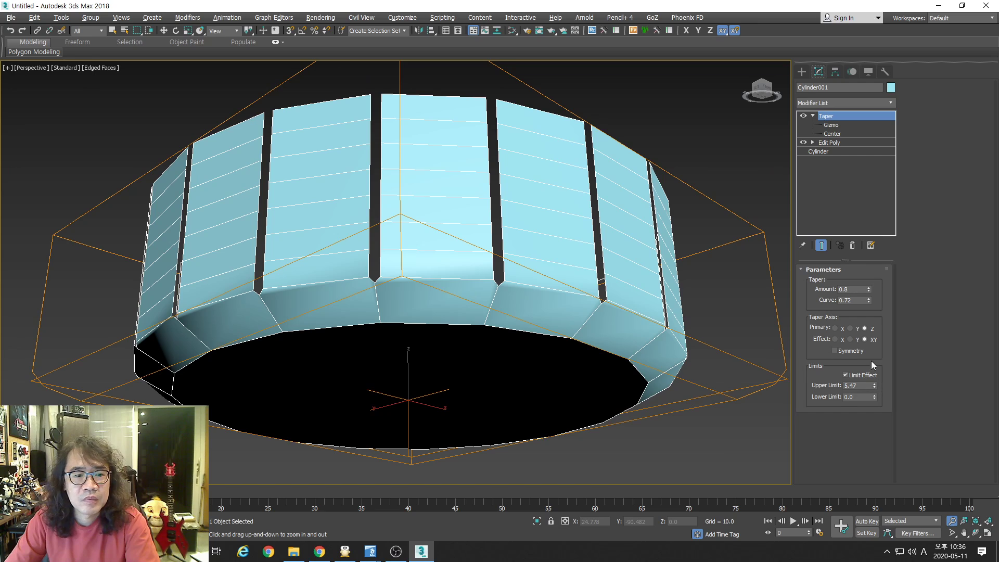
{"action": "left_click_drag", "start_coordinate": [872, 383], "coordinate": [860, 349]}
{"action": "left_click_drag", "start_coordinate": [869, 289], "coordinate": [879, 255]}
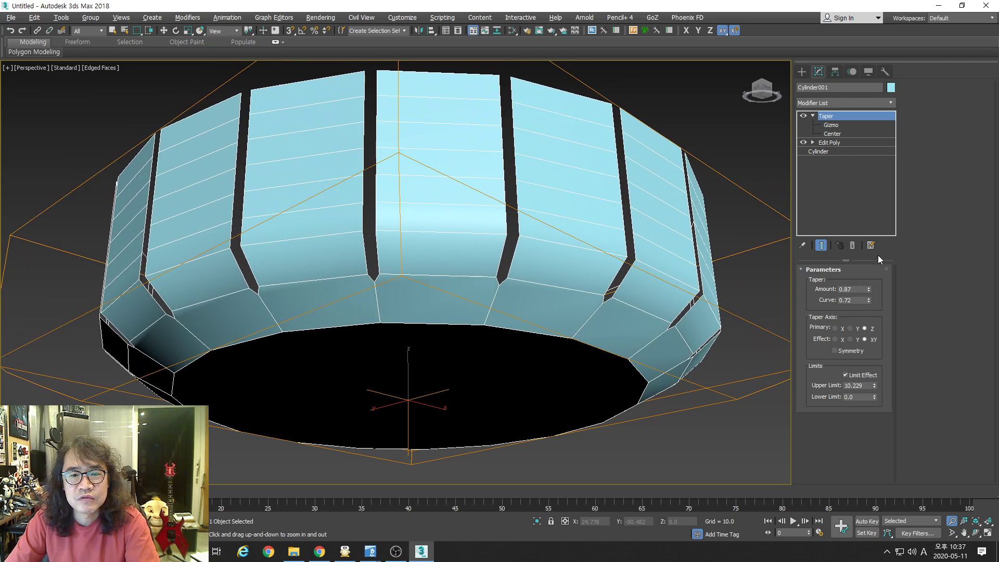
- Move the Taper's center up to about 11.9 in Z in the front view, above the cylinder's base
{"action": "left_click", "coordinate": [832, 134]}
{"action": "key", "text": "alt+w"}
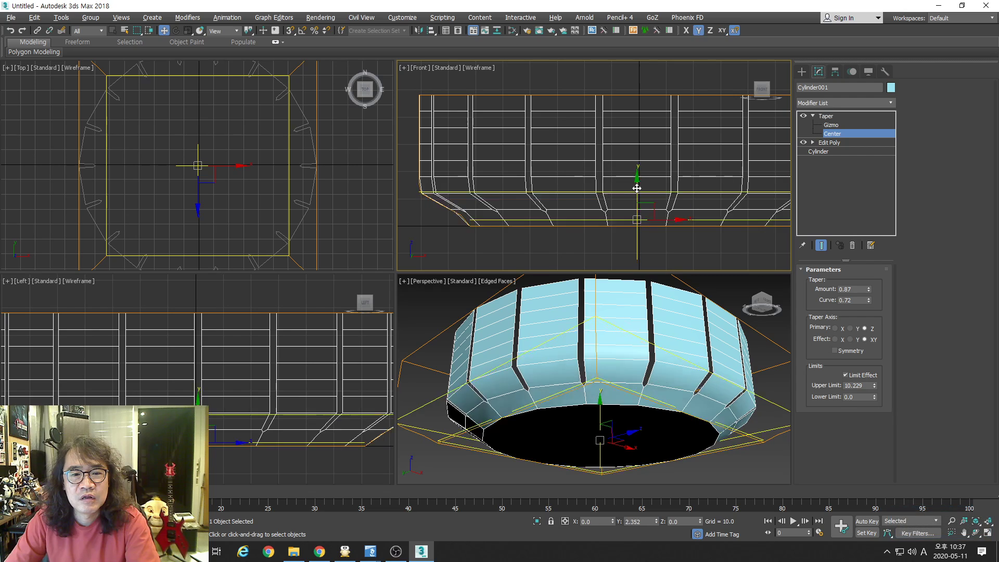
{"action": "left_click_drag", "start_coordinate": [638, 188], "coordinate": [638, 165]}
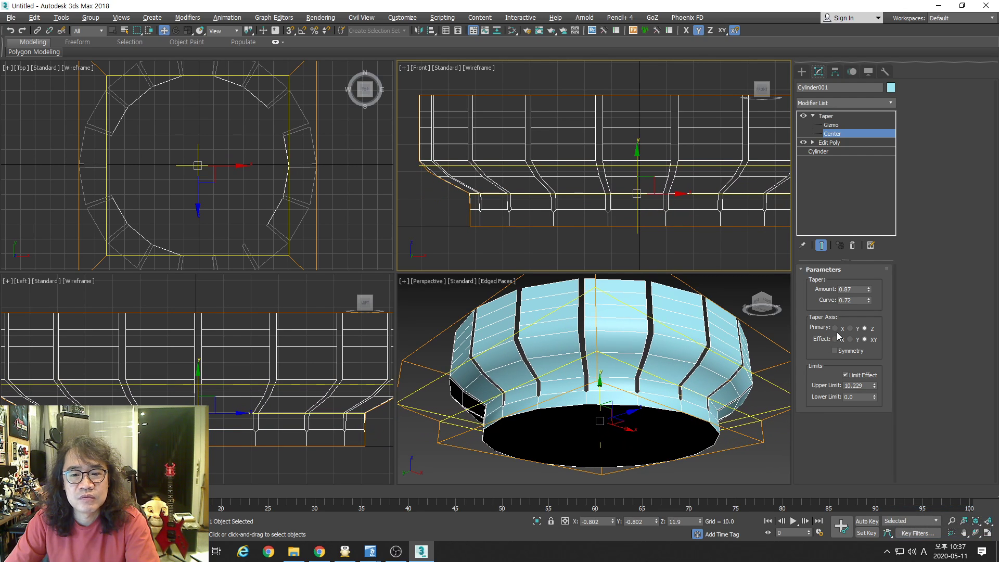
- Set the Taper's Amount to 0.82, its Curve to 1.07 and its Upper Limit to 39.042 in the perspective view
{"action": "left_click", "coordinate": [667, 391]}
{"action": "key", "text": "alt+w"}
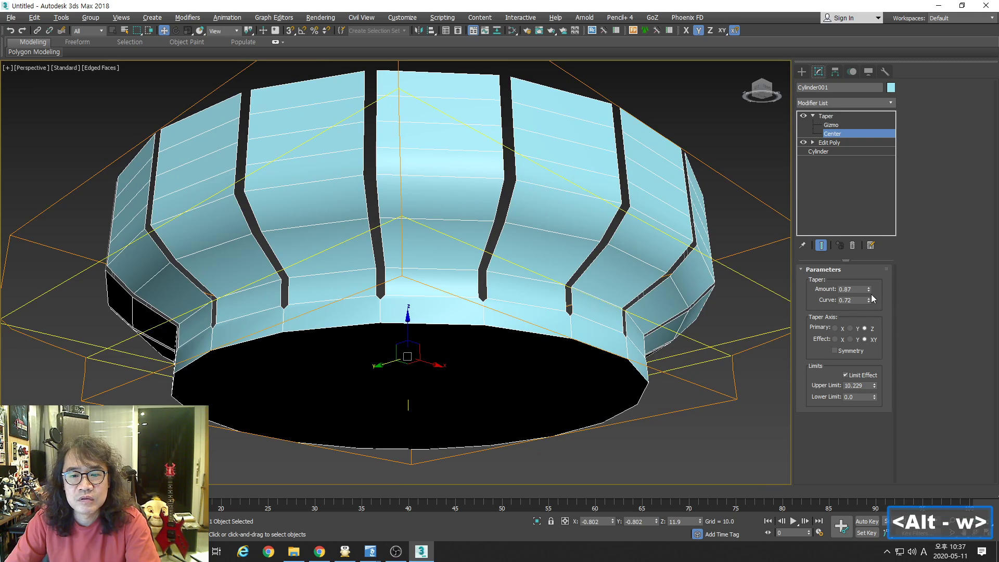
{"action": "left_click_drag", "start_coordinate": [869, 287], "coordinate": [871, 343]}
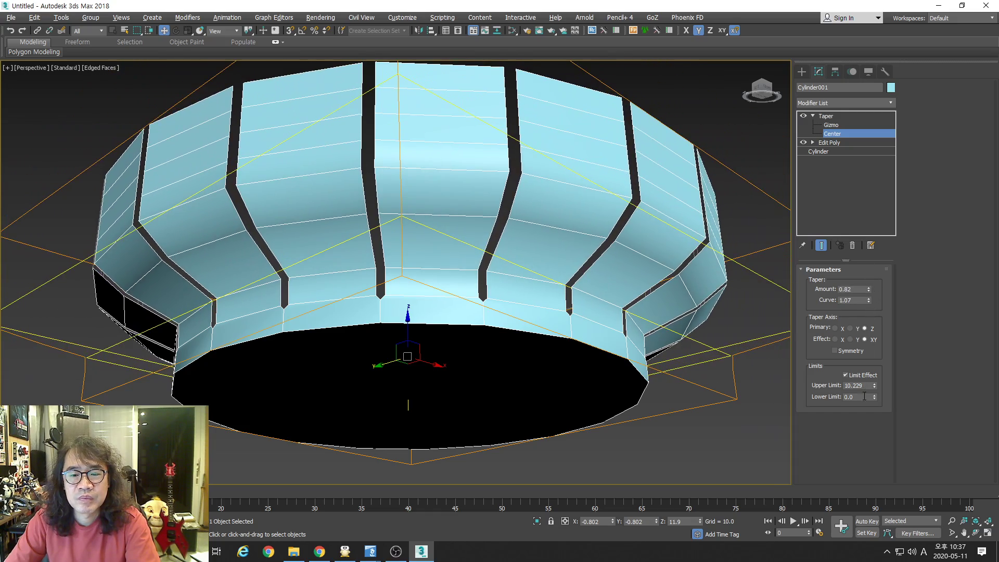
{"action": "left_click_drag", "start_coordinate": [876, 387], "coordinate": [863, 257]}
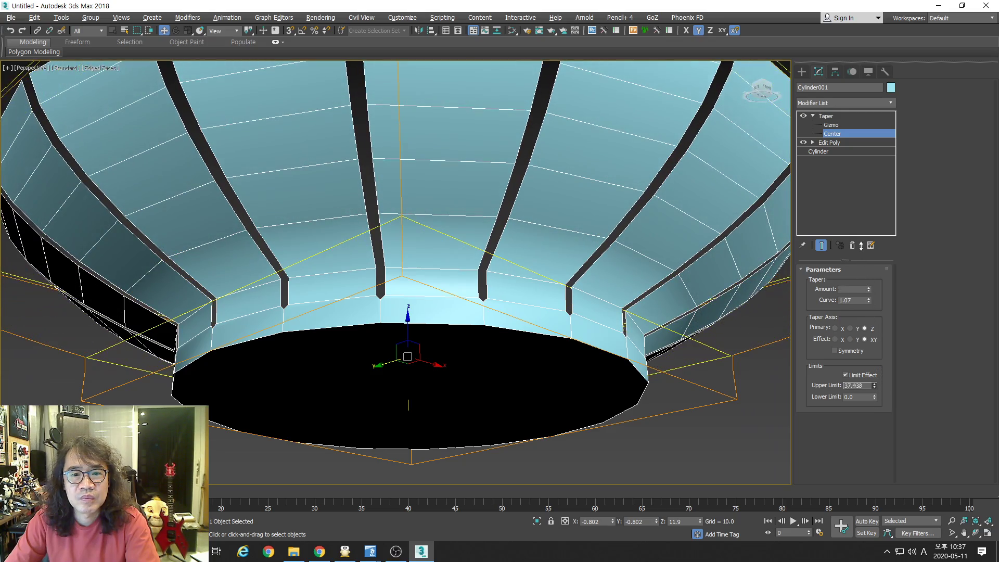
{"action": "middle_click_drag", "start_coordinate": [604, 267], "coordinate": [676, 338]}
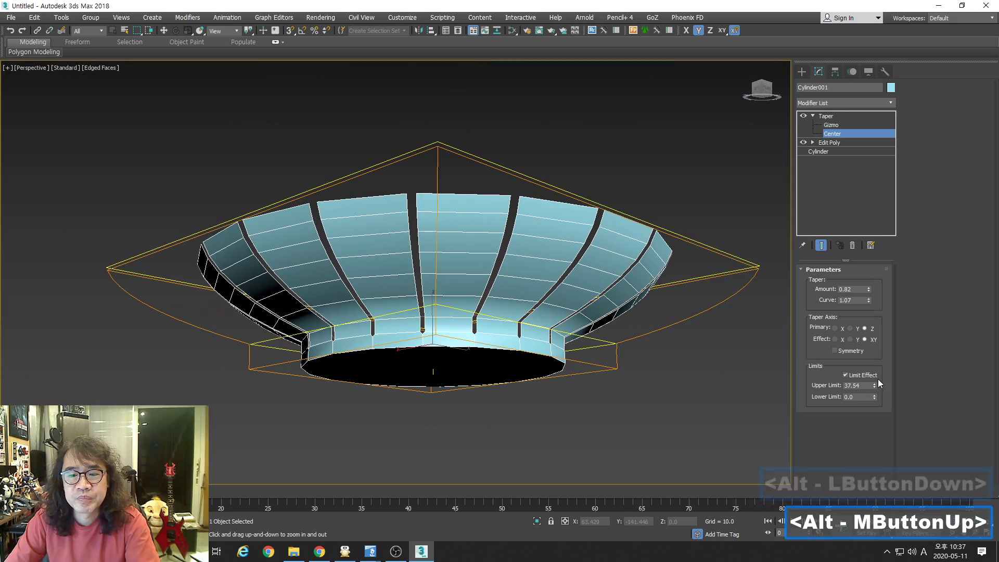
{"action": "left_click_drag", "start_coordinate": [875, 384], "coordinate": [873, 382]}
- Increase the Taper's Amount to 1.19 to flare the slit wall wider
{"action": "middle_click_drag", "start_coordinate": [676, 365], "coordinate": [816, 281], "text": "alt"}
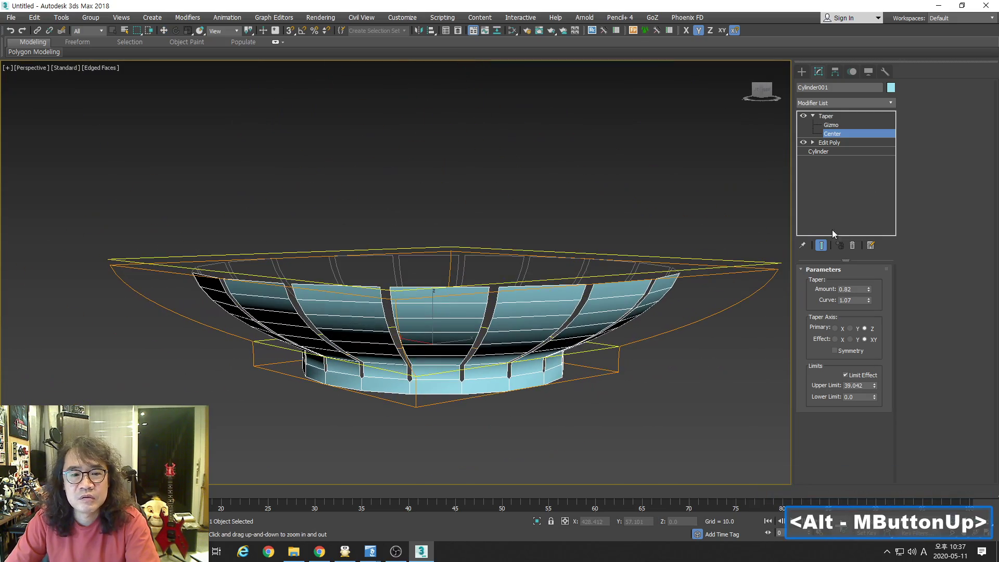
{"action": "middle_click_drag", "start_coordinate": [755, 261], "coordinate": [687, 287], "text": "alt"}
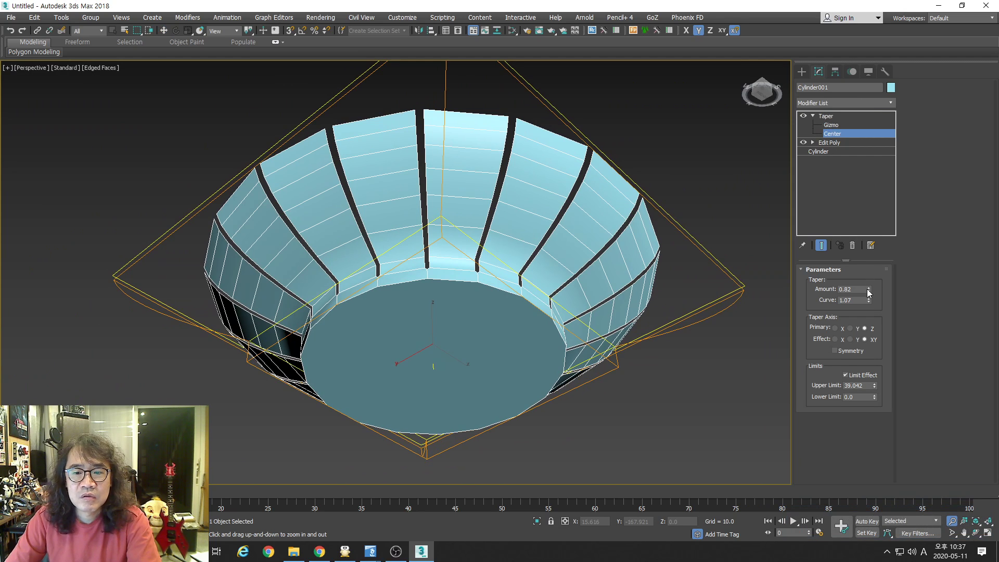
{"action": "left_click_drag", "start_coordinate": [868, 291], "coordinate": [876, 269]}
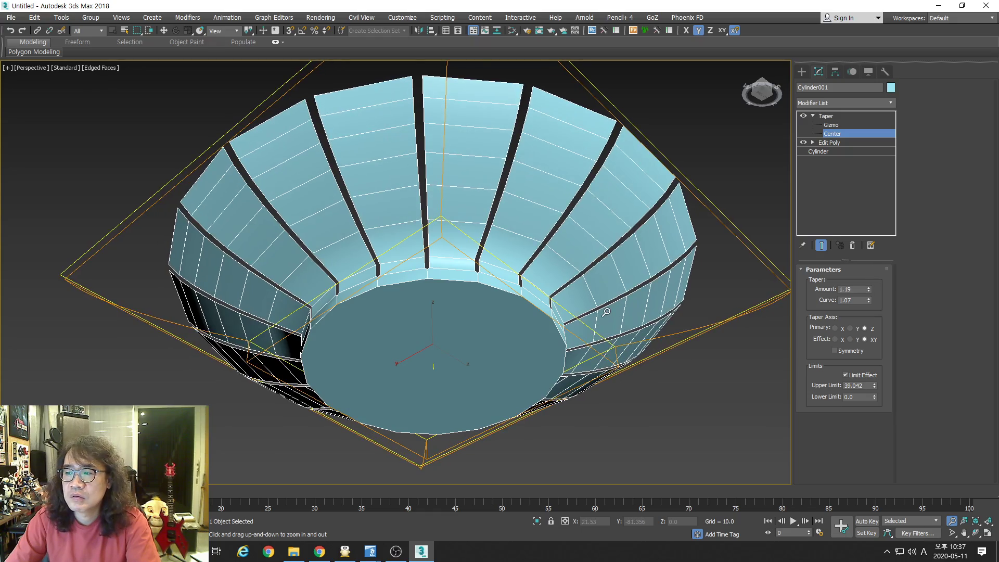
{"action": "middle_click_drag", "start_coordinate": [606, 312], "coordinate": [609, 346], "text": "alt"}
{"action": "middle_click_drag", "start_coordinate": [750, 350], "coordinate": [904, 298], "text": "alt"}
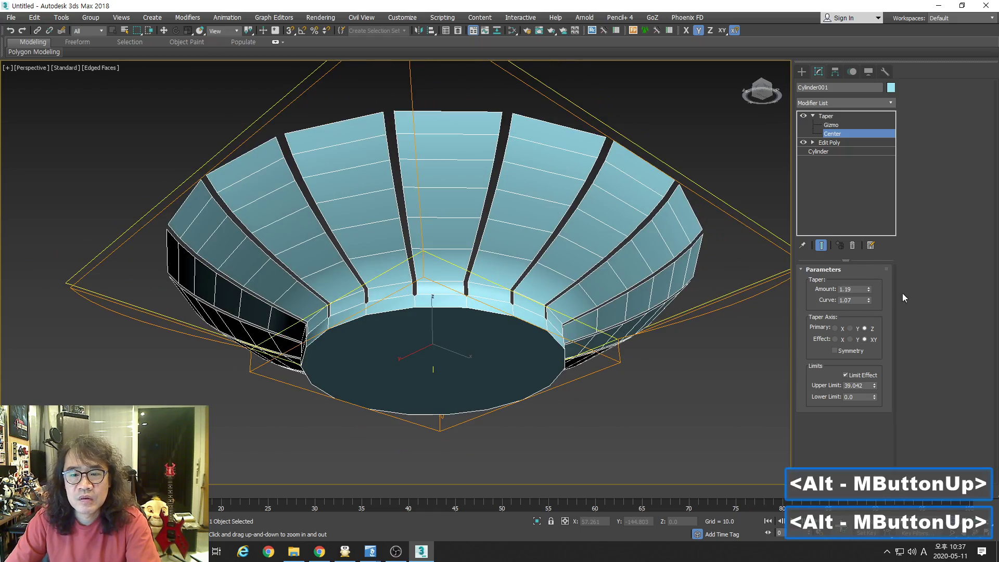
- Try a concave profile with a Taper Curve of -2.75 and an Amount of 1.96
{"action": "left_click_drag", "start_coordinate": [869, 300], "coordinate": [872, 398]}
{"action": "middle_click_drag", "start_coordinate": [622, 319], "coordinate": [594, 333], "text": "alt"}
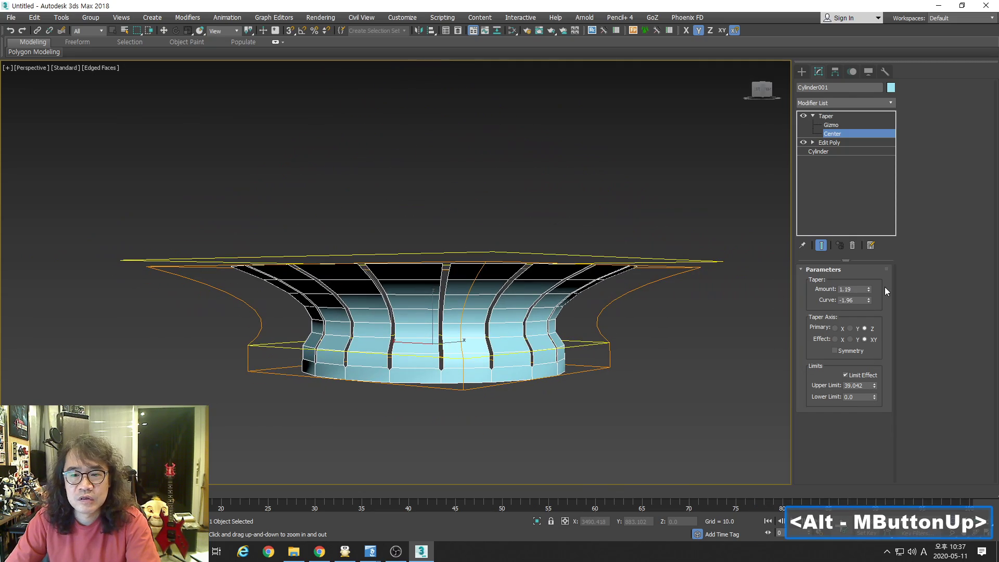
{"action": "left_click_drag", "start_coordinate": [870, 291], "coordinate": [872, 339]}
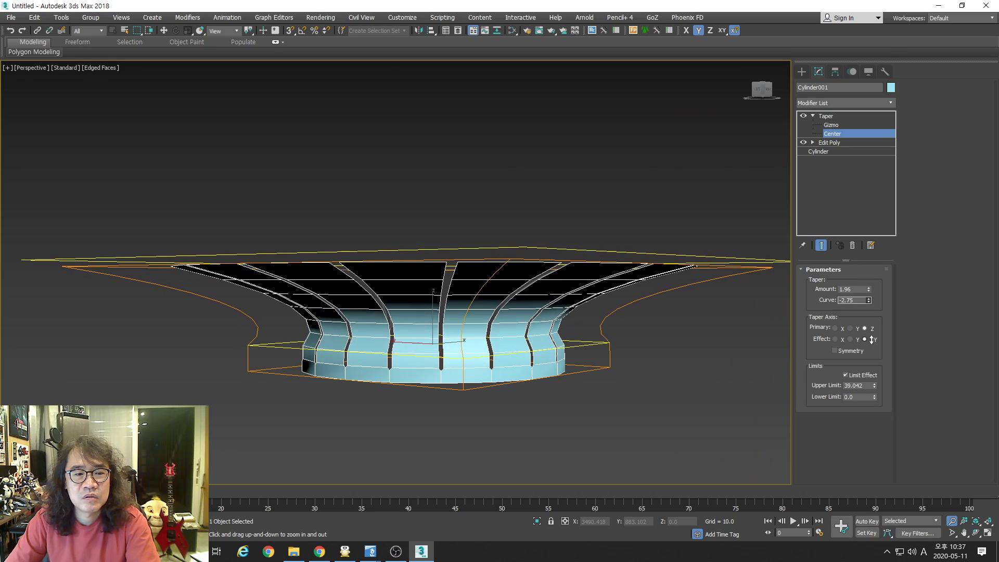
{"action": "middle_click_drag", "start_coordinate": [632, 354], "coordinate": [637, 318], "text": "alt"}
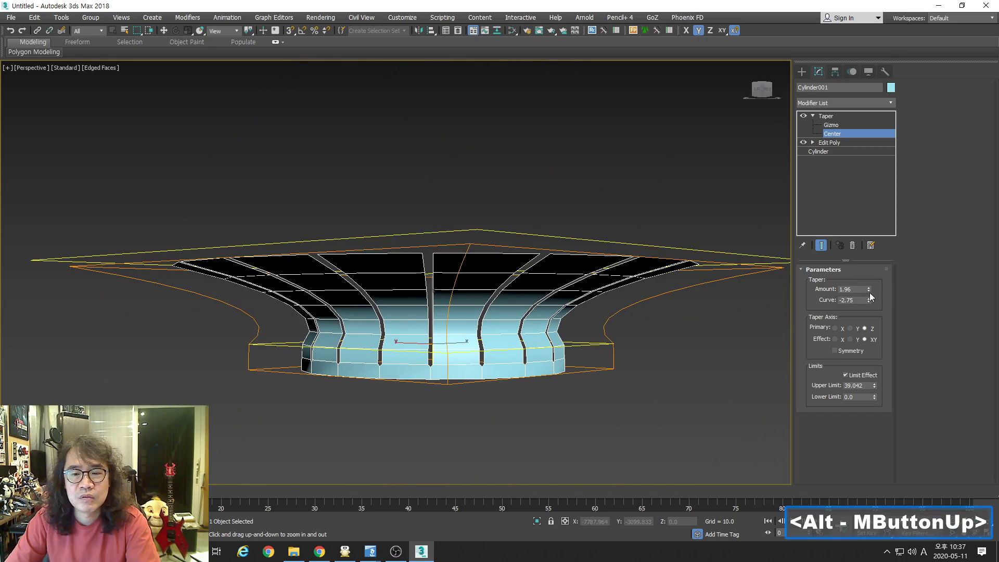
- Shape the wall into a wide convex bowl with a Taper Curve of 2.81 and an Amount of 1.18
{"action": "left_click_drag", "start_coordinate": [869, 298], "coordinate": [842, 152]}
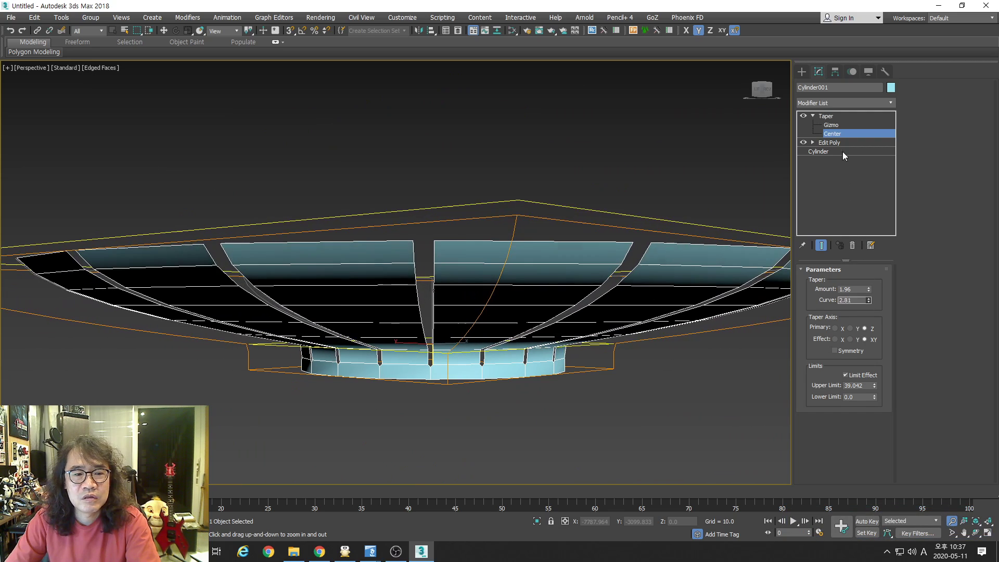
{"action": "left_click_drag", "start_coordinate": [868, 289], "coordinate": [871, 328]}
{"action": "middle_click_drag", "start_coordinate": [634, 261], "coordinate": [644, 241], "text": "alt"}
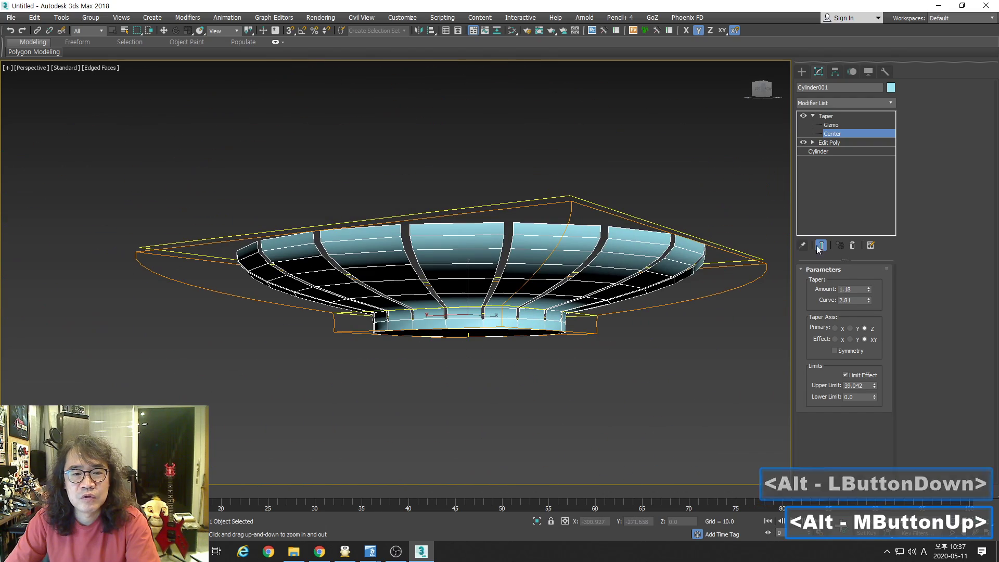
- Leave the Taper's Center sub-object level and add a Shell modifier above the Taper on the slit bowl
{"action": "left_click", "coordinate": [837, 116]}
{"action": "left_click", "coordinate": [887, 103]}
{"action": "left_click_drag", "start_coordinate": [892, 130], "coordinate": [905, 422]}
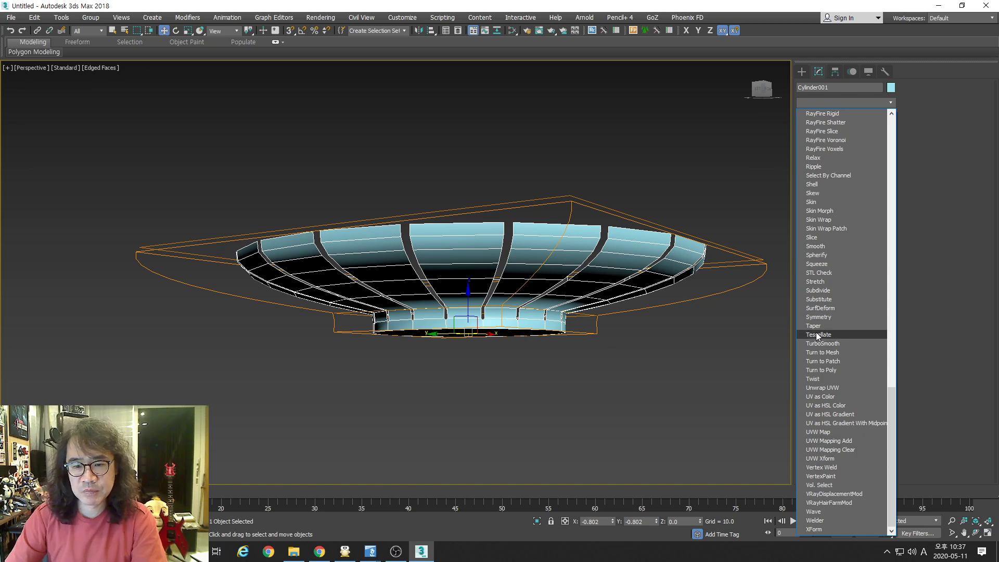
{"action": "left_click", "coordinate": [813, 185]}
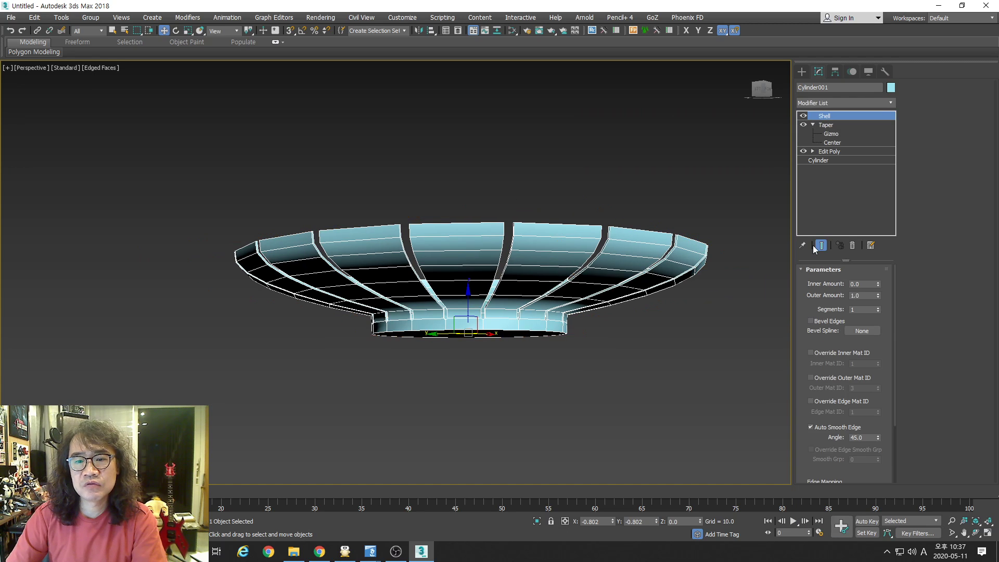
- Add a TurboSmooth modifier above the Shell and display the bowl shaded without edges
{"action": "left_click", "coordinate": [889, 103]}
{"action": "left_click_drag", "start_coordinate": [895, 136], "coordinate": [908, 429]}
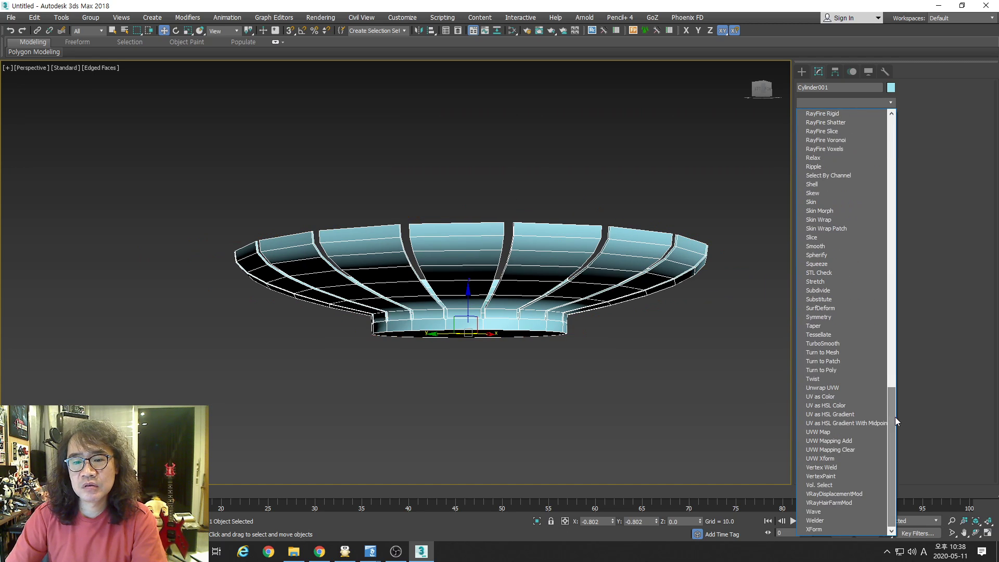
{"action": "left_click", "coordinate": [826, 343]}
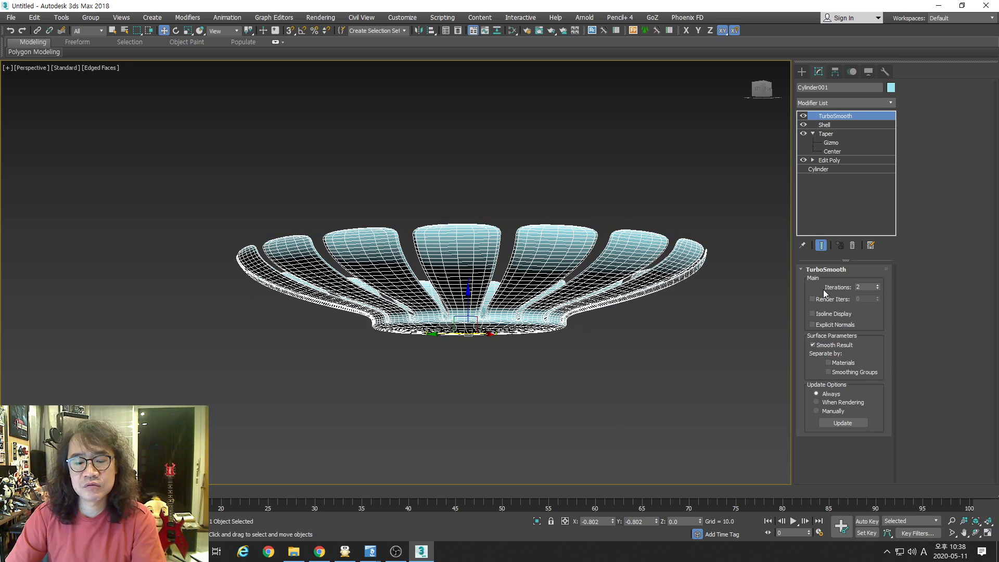
{"action": "key", "text": "F4"}
{"action": "mouse_move", "coordinate": [720, 328]}
{"action": "middle_mouse_down", "text": "alt"}
{"action": "mouse_move", "coordinate": [593, 354]}
{"action": "mouse_move", "coordinate": [587, 328]}
{"action": "middle_mouse_up", "text": "alt"}
{"action": "key", "text": "alt+z"}
- Thicken the bowl by setting the Shell's Inner Amount to 2.64 and Outer Amount to 2.88, and show its edges again
{"action": "left_click", "coordinate": [825, 125]}
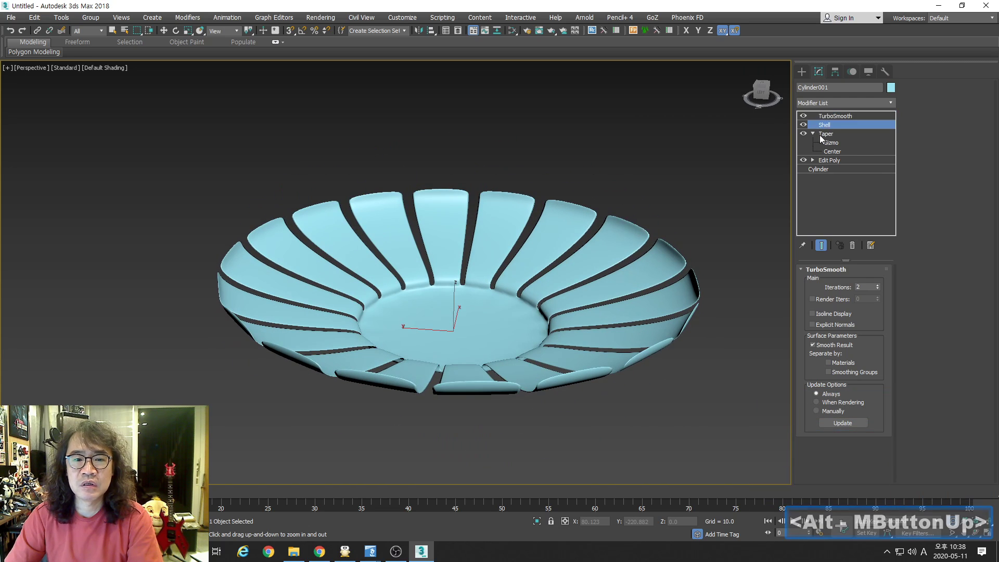
{"action": "left_click_drag", "start_coordinate": [879, 286], "coordinate": [859, 158]}
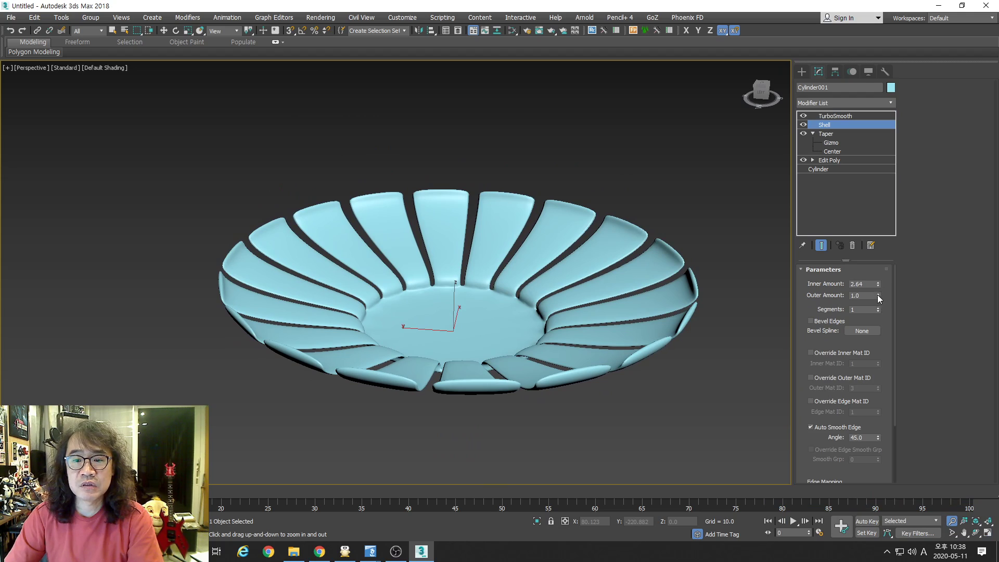
{"action": "left_click_drag", "start_coordinate": [879, 295], "coordinate": [867, 196]}
{"action": "key", "text": "F4"}
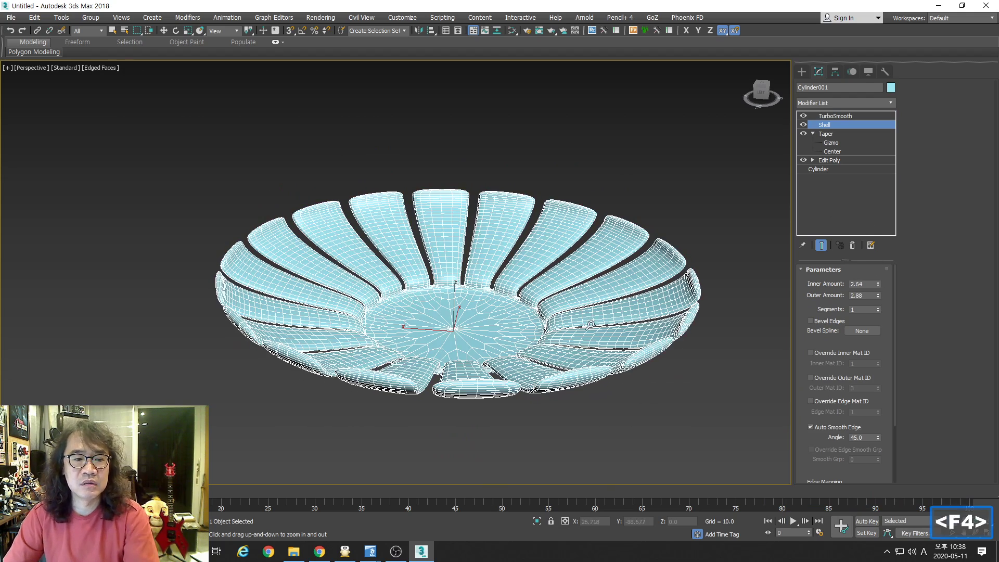
- Examine the smoothed bowl's petals and mesh from several angles in the perspective view and in all four viewports
{"action": "key", "text": "alt+z"}
{"action": "middle_click_drag", "start_coordinate": [590, 326], "coordinate": [562, 351], "text": "alt"}
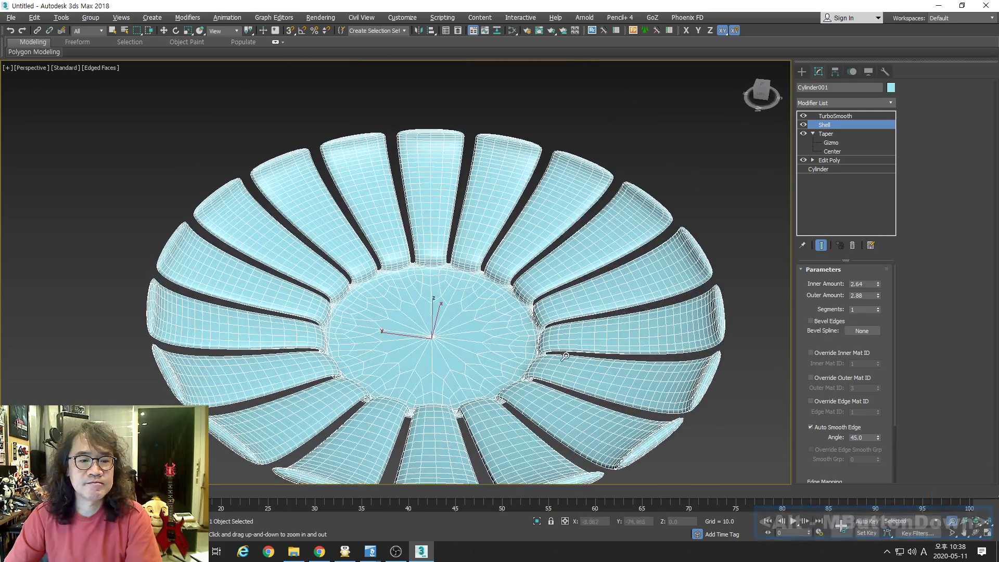
{"action": "middle_click_drag", "start_coordinate": [638, 357], "coordinate": [626, 303], "text": "alt"}
{"action": "key", "text": "alt+z"}
{"action": "left_click_drag", "start_coordinate": [626, 303], "coordinate": [648, 322]}
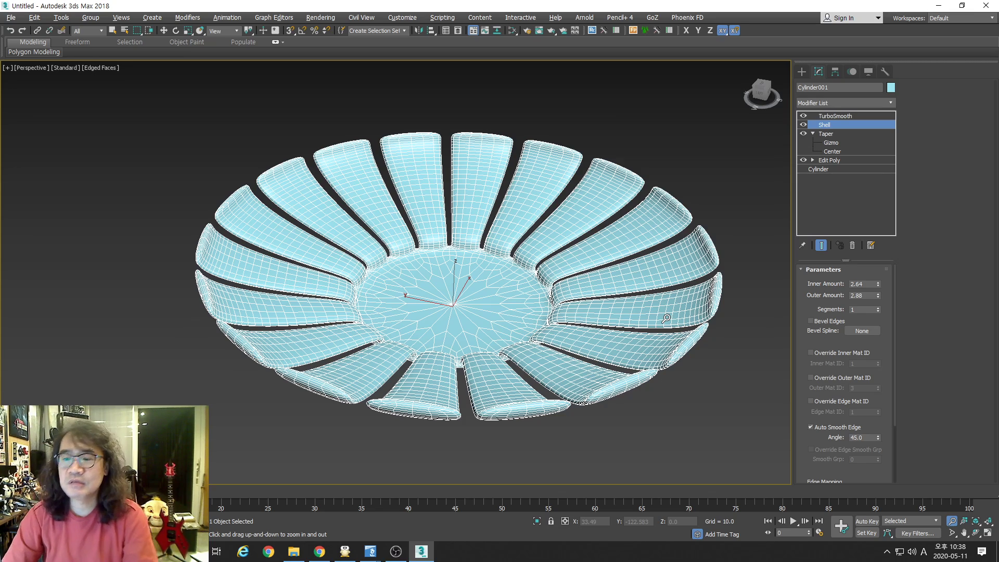
{"action": "middle_click_drag", "start_coordinate": [694, 327], "coordinate": [650, 308]}
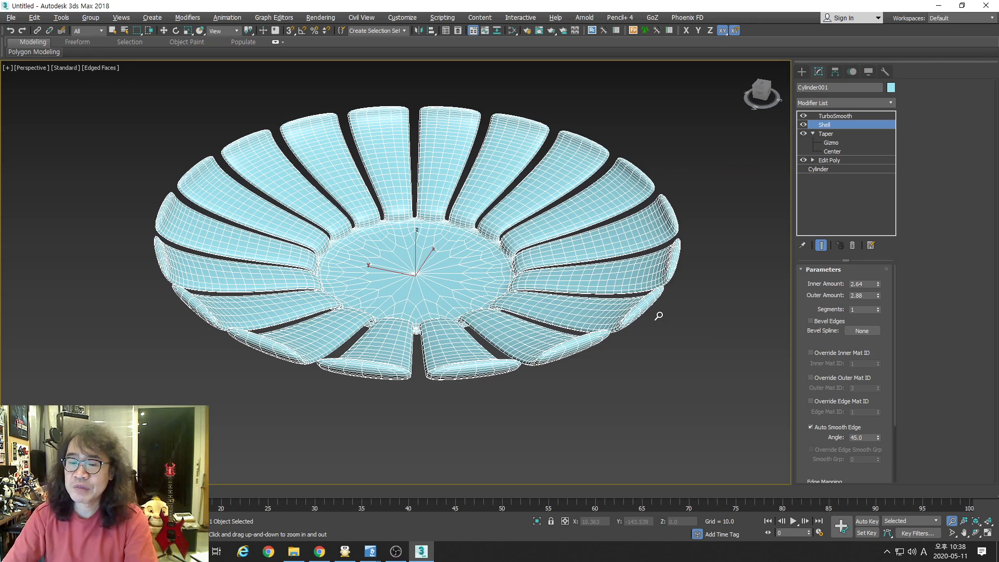
{"action": "scroll", "coordinate": [443, 293], "scroll_direction": "down", "scroll_amount": 4}
{"action": "key", "text": "alt+w"}
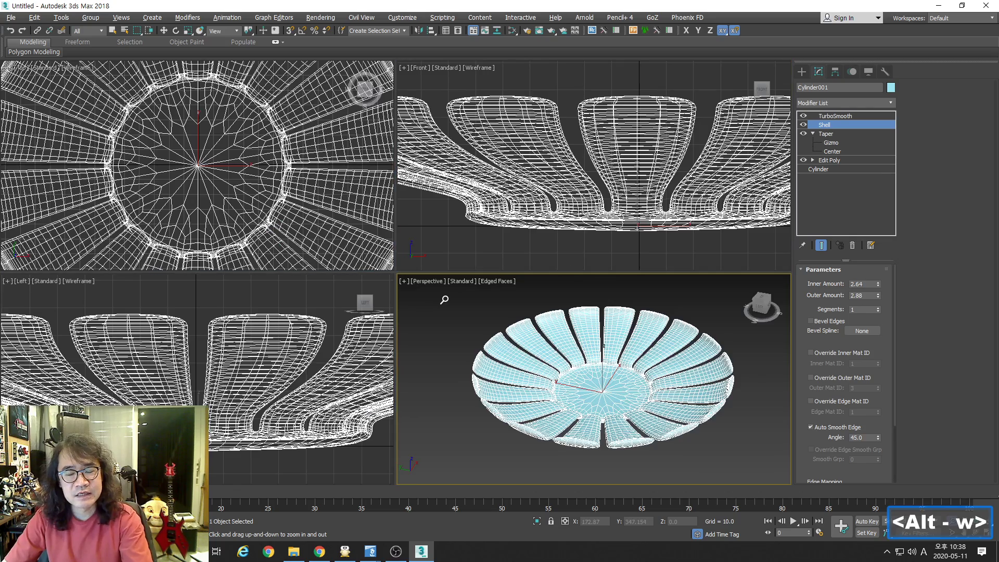
{"action": "key", "text": "ctrl+shift+z"}
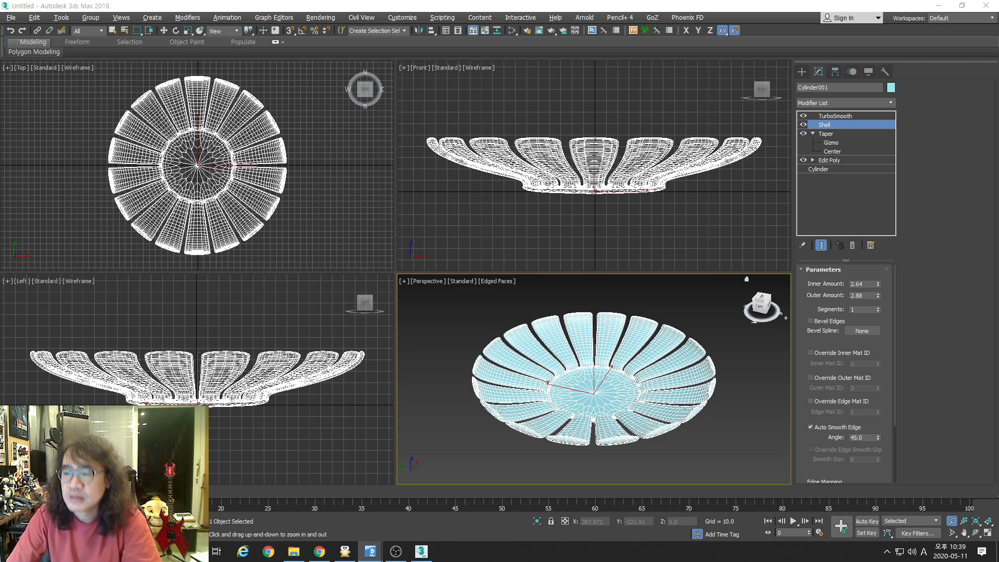
- Reset to an empty scene without saving the bowl
{"action": "left_click", "coordinate": [74, 90]}
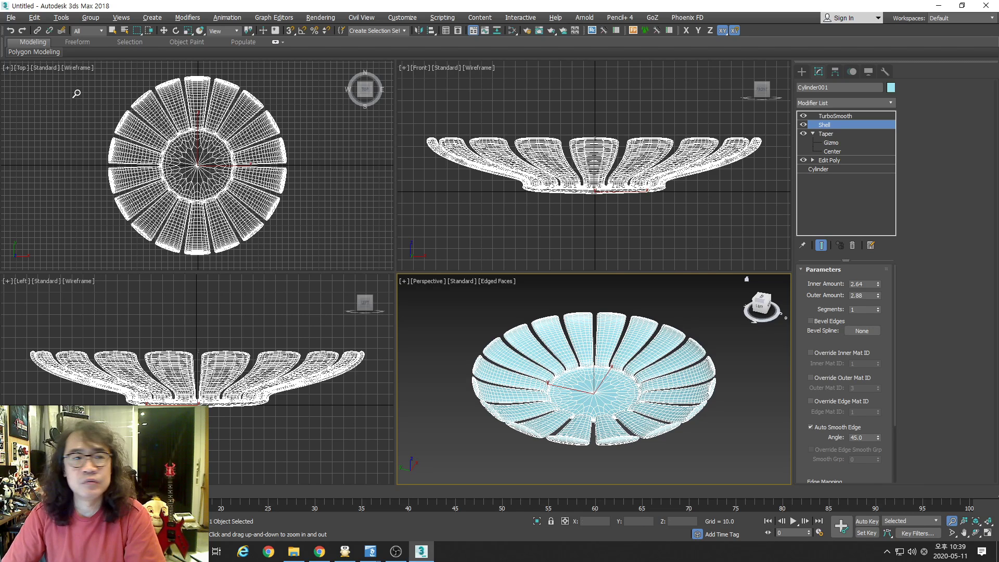
{"action": "left_click", "coordinate": [9, 17]}
{"action": "left_click", "coordinate": [32, 60]}
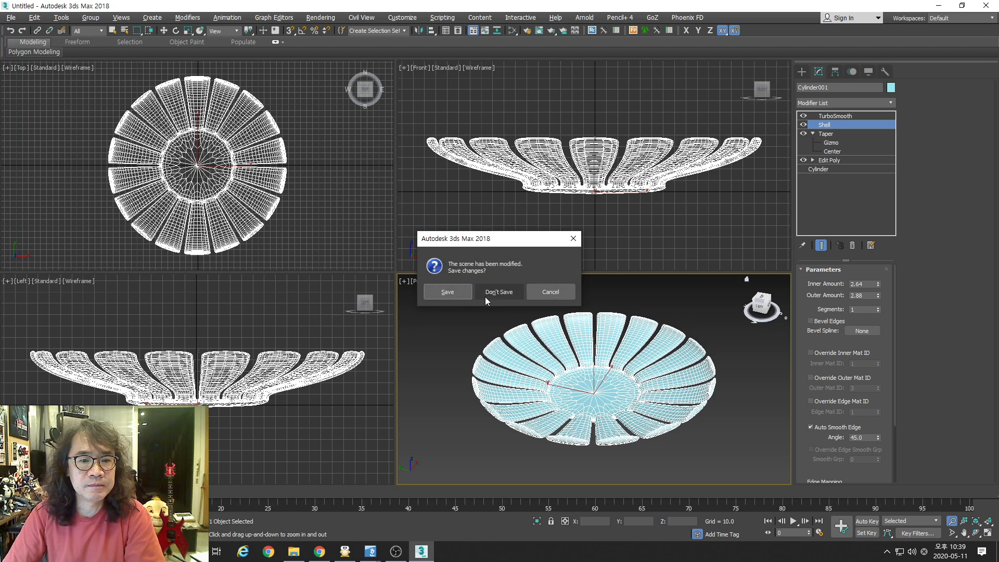
{"action": "left_click", "coordinate": [487, 296]}
{"action": "left_click", "coordinate": [470, 293]}
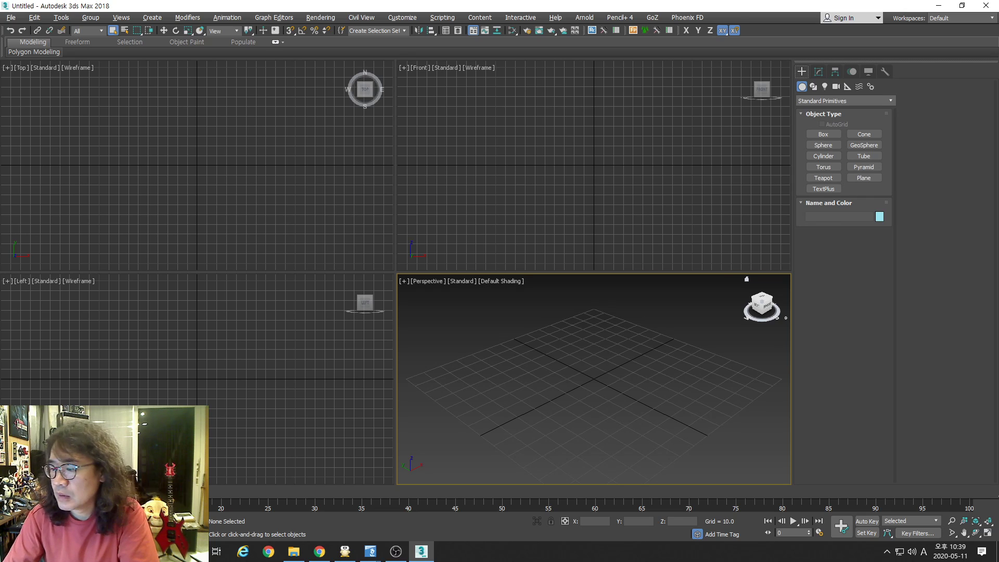
- Open the student's in-progress flower vase (꽃병) scene from the file browser
{"action": "key", "text": "alt+Tab"}
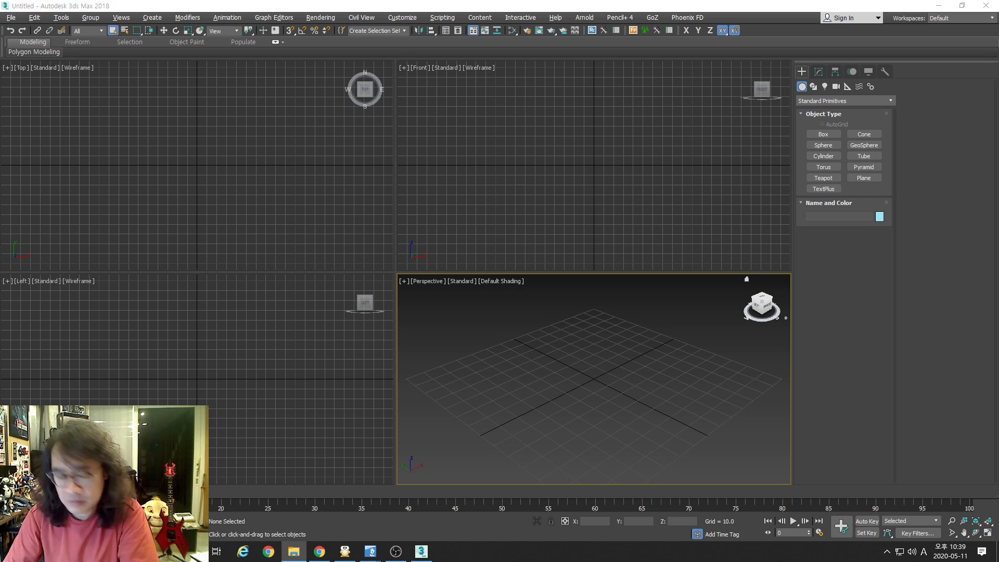
{"action": "left_click_drag", "start_coordinate": [998, 156], "coordinate": [657, 167]}
{"action": "left_click", "coordinate": [676, 174]}
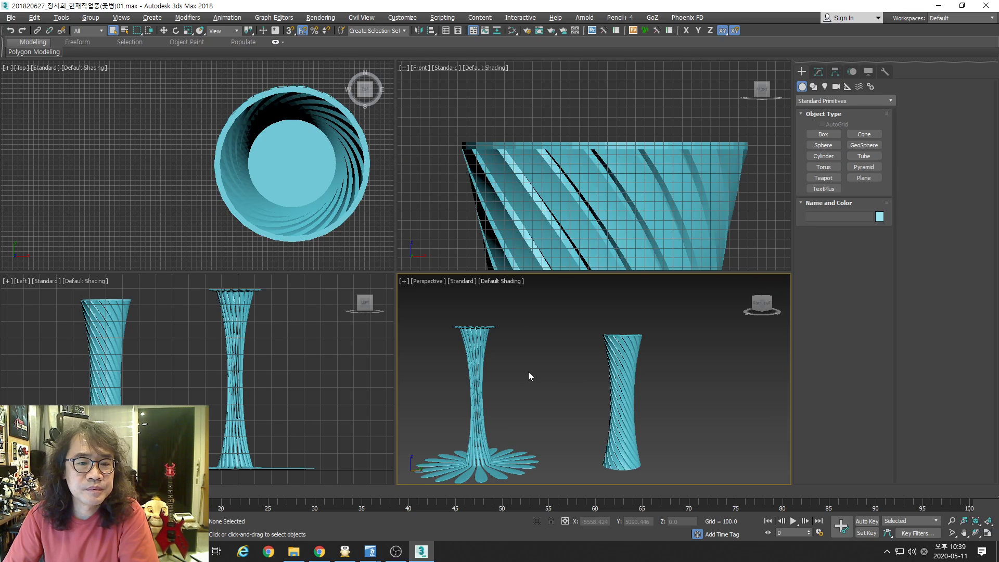
- Inspect both vases in an enlarged perspective view, selecting the twisted one and checking the mesh with Edged Faces
{"action": "key", "text": "alt+w"}
{"action": "key", "text": "ctrl+shift+z"}
{"action": "middle_click_drag", "start_coordinate": [498, 337], "coordinate": [481, 323], "text": "alt"}
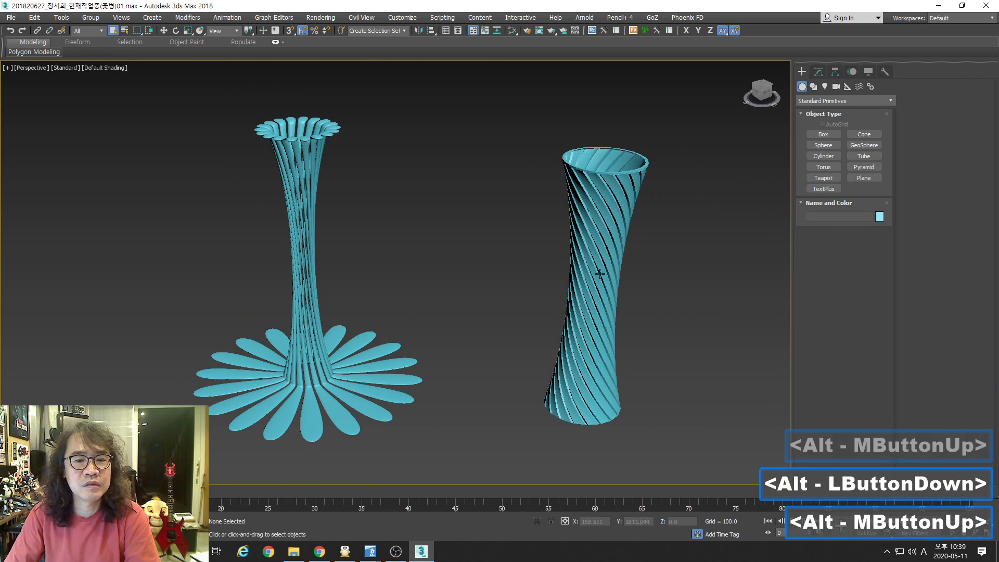
{"action": "left_click", "coordinate": [582, 225]}
{"action": "key", "text": "F4"}
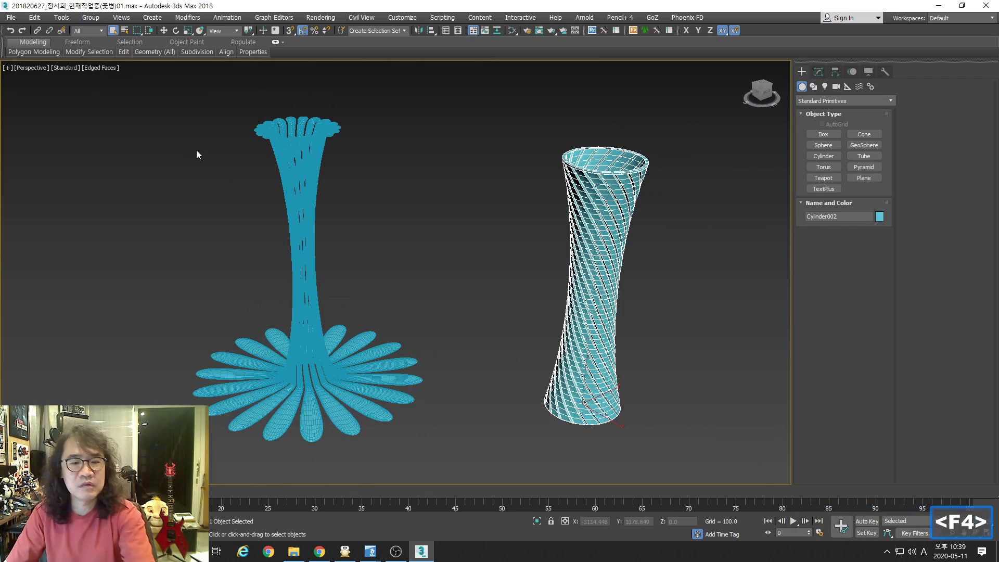
{"action": "key", "text": "F4"}
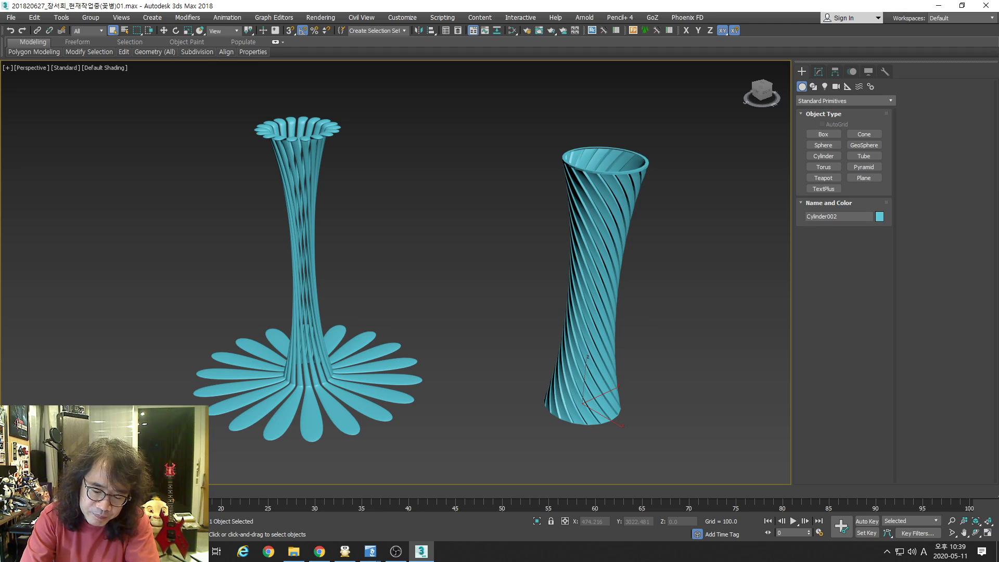
- Close the flower vase scene by resetting without saving its changes
{"action": "key", "text": "alt+Tab"}
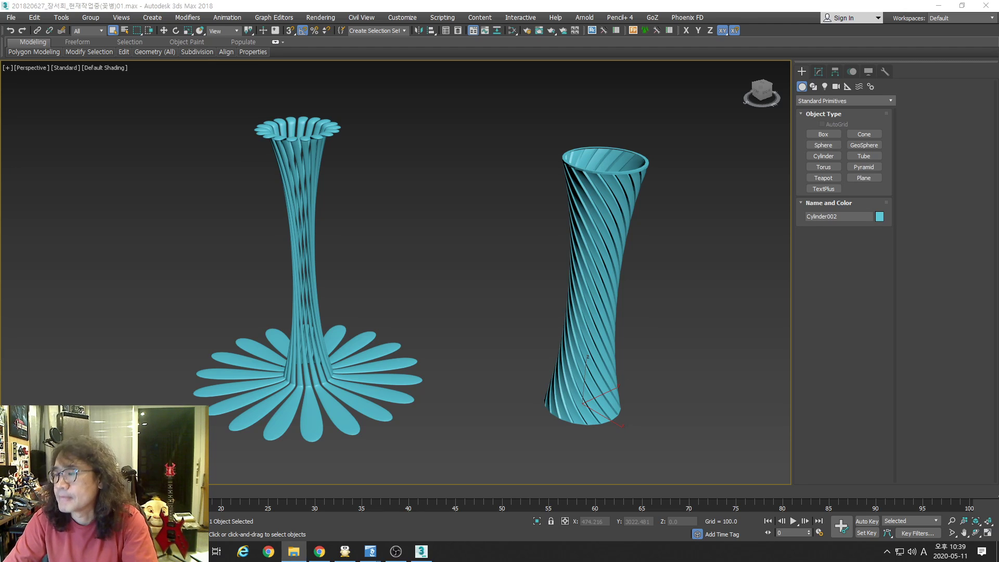
{"action": "left_click_drag", "start_coordinate": [998, 210], "coordinate": [689, 194]}
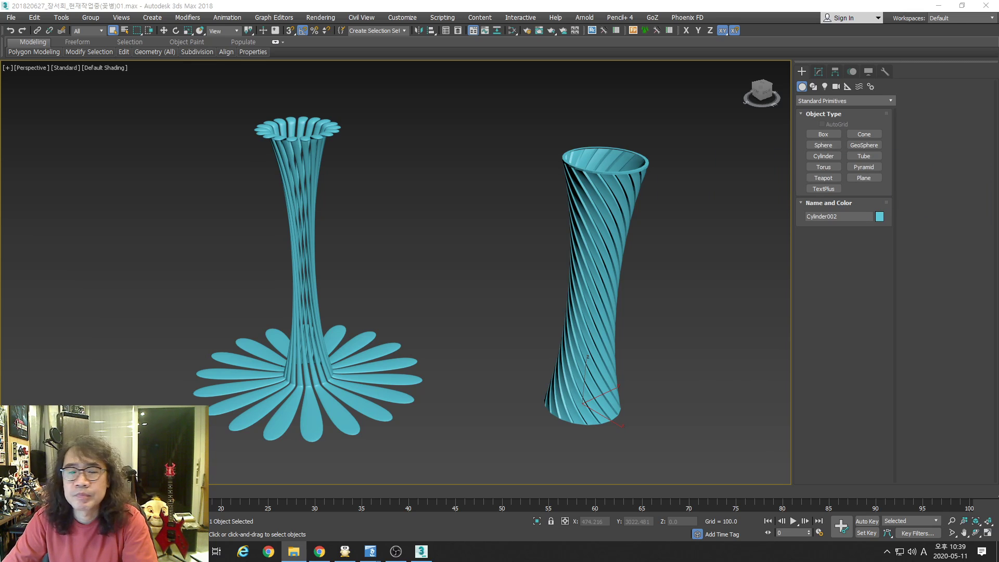
{"action": "left_click", "coordinate": [21, 20]}
{"action": "left_click", "coordinate": [22, 37]}
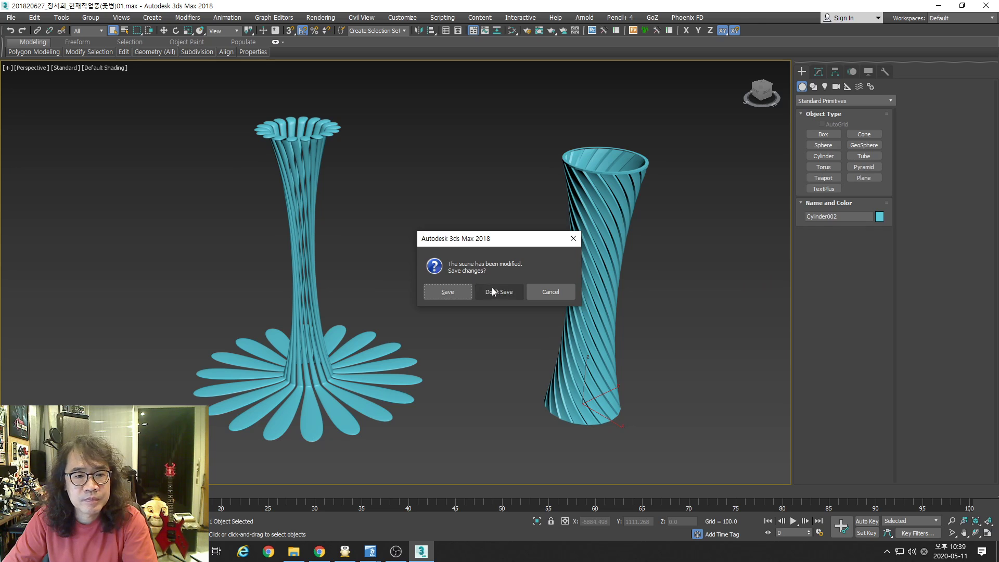
{"action": "left_click", "coordinate": [469, 292]}
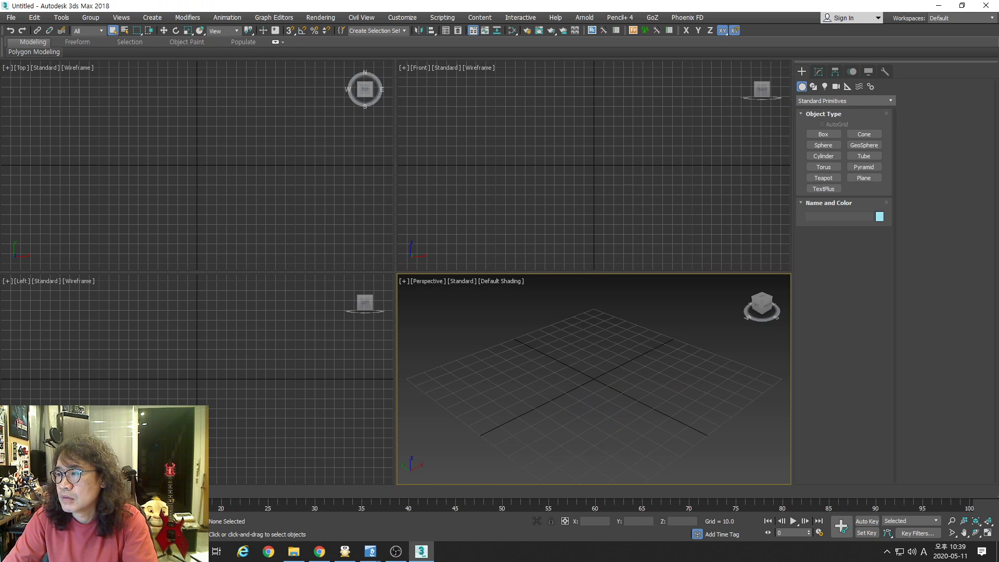
- Open the student's question scene (질문01), adopting the file's unit scale and continuing past the student version notice
{"action": "left_click_drag", "start_coordinate": [998, 208], "coordinate": [593, 208]}
{"action": "left_click", "coordinate": [620, 214]}
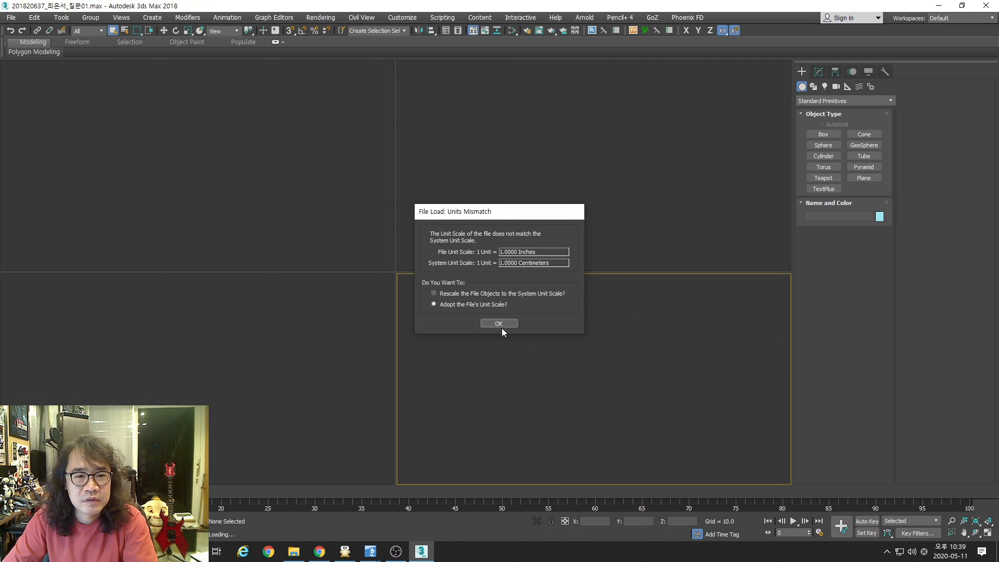
{"action": "left_click", "coordinate": [502, 324]}
{"action": "left_click", "coordinate": [555, 312]}
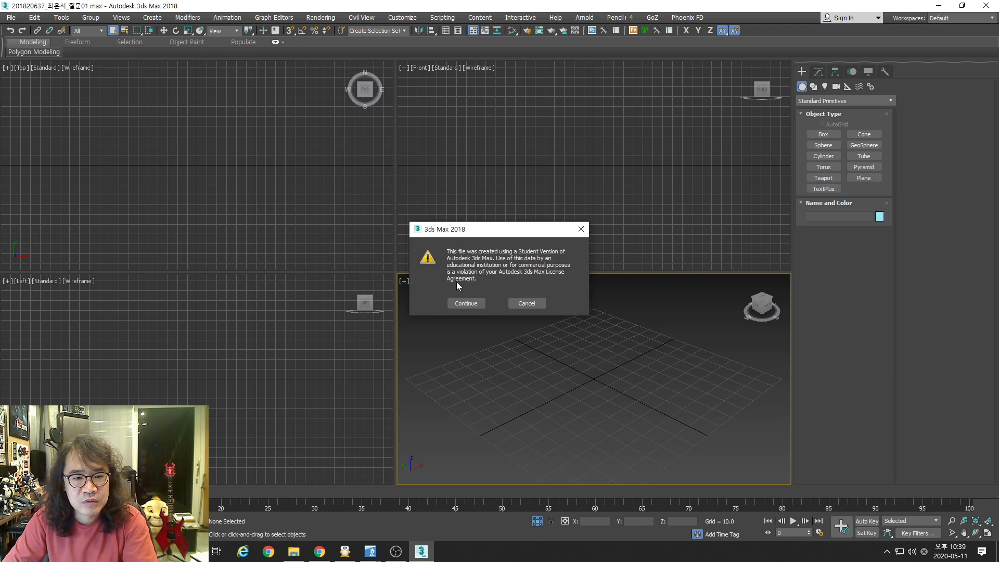
{"action": "left_click", "coordinate": [464, 306]}
- Exit isolation to show all objects, select the frontmost green stepped model and frame it in an enlarged perspective view
{"action": "left_click", "coordinate": [537, 521]}
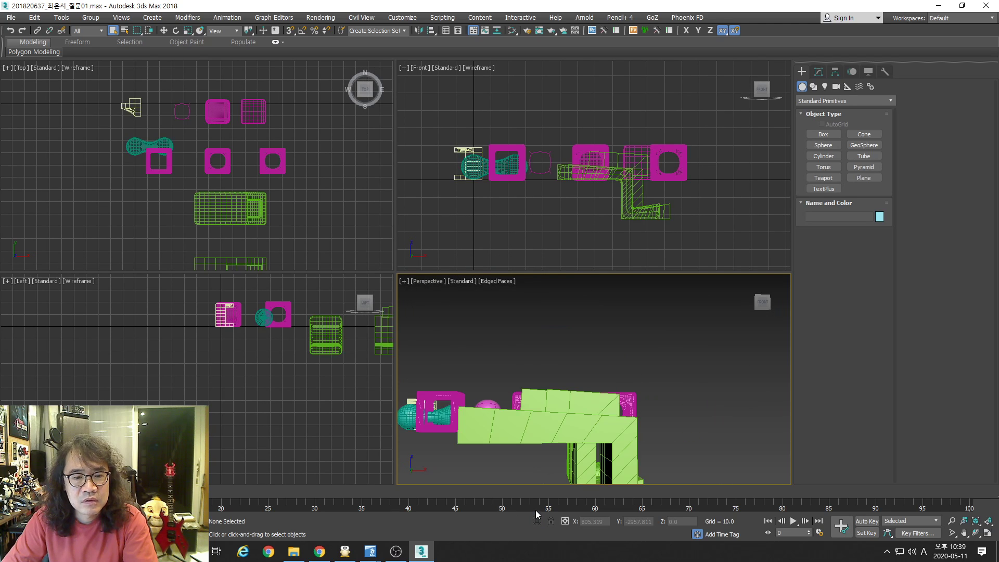
{"action": "key", "text": "ctrl+shift+z"}
{"action": "left_click", "coordinate": [675, 366]}
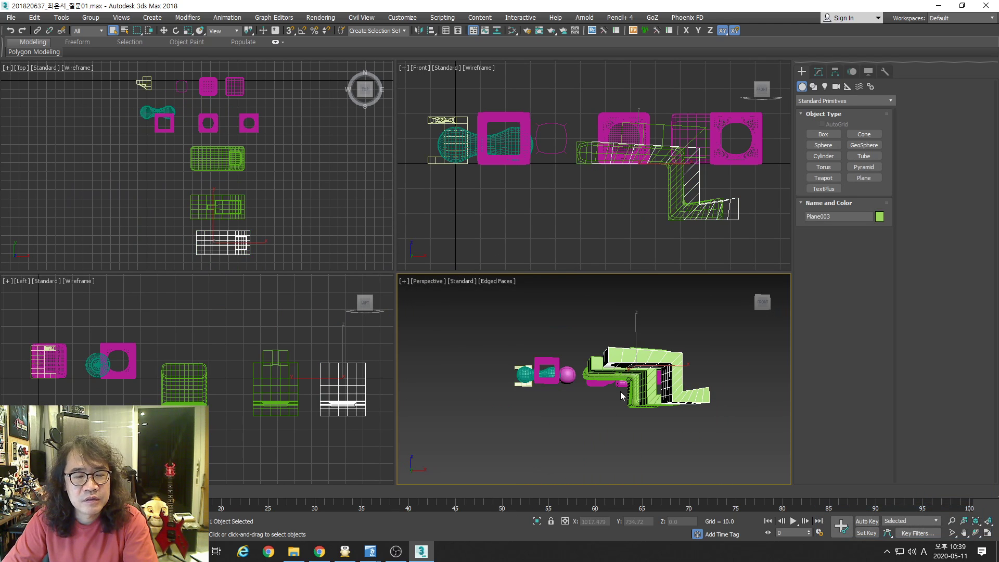
{"action": "key", "text": "alt+w"}
{"action": "key", "text": "alt+z"}
{"action": "middle_click_drag", "start_coordinate": [620, 397], "coordinate": [489, 300], "text": "alt"}
{"action": "key", "text": "alt+z"}
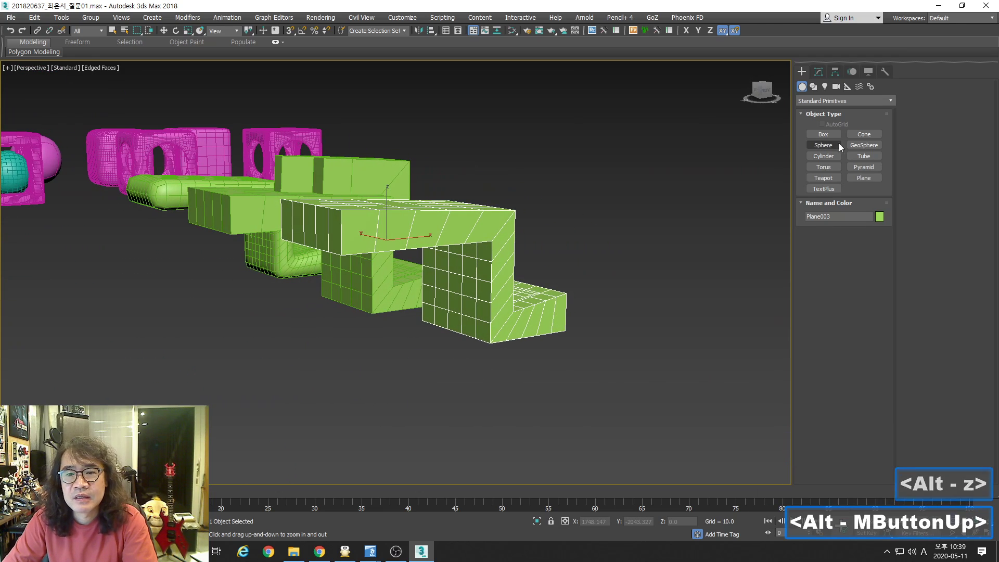
- Create a plane about 118.8 by 172.0 with 4 by 4 segments in front of the green stepped model
{"action": "left_click", "coordinate": [864, 177]}
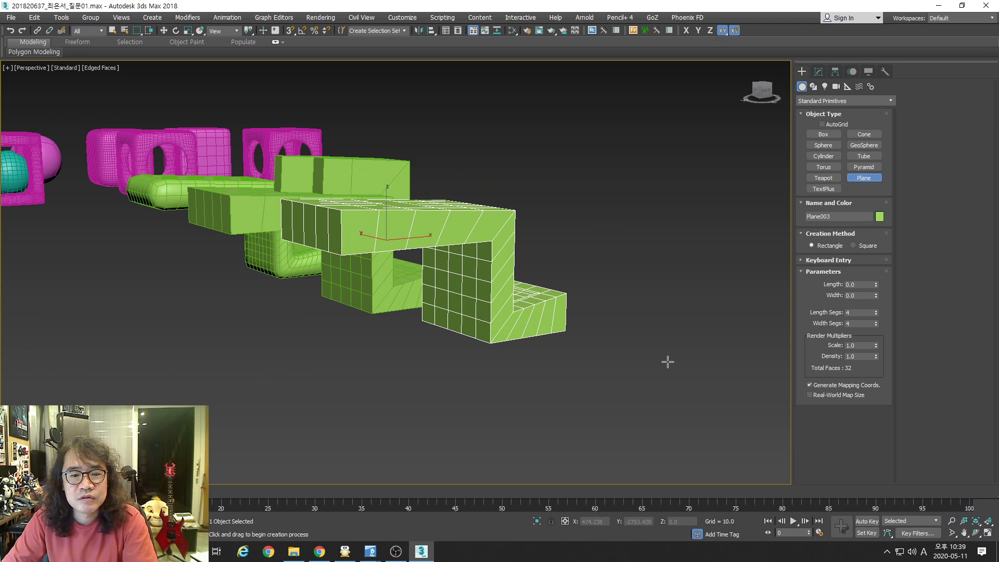
{"action": "left_click_drag", "start_coordinate": [667, 360], "coordinate": [639, 410]}
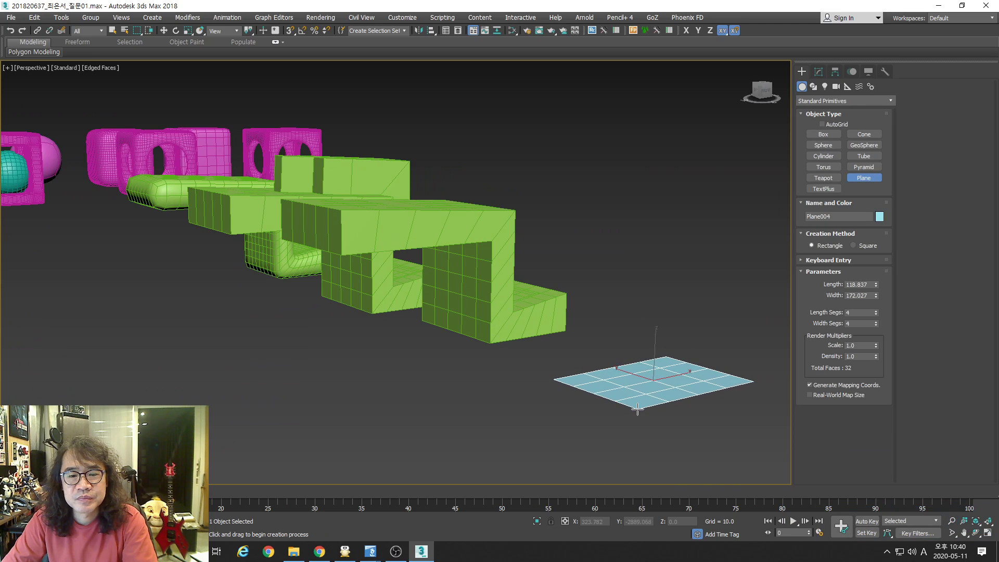
{"action": "middle_click_drag", "start_coordinate": [667, 259], "coordinate": [653, 248]}
- Add an Edit Poly modifier to the new plane
{"action": "left_click", "coordinate": [819, 71]}
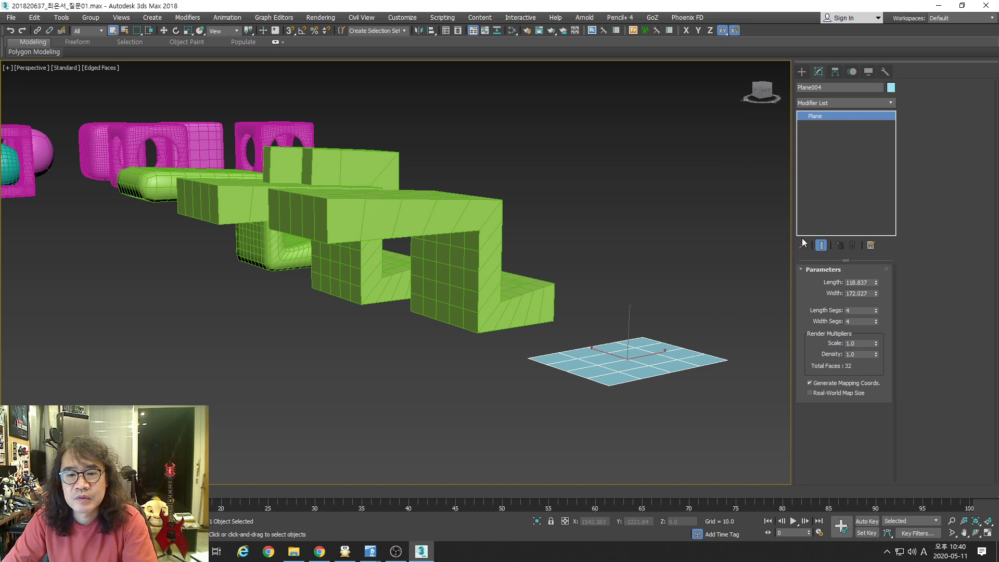
{"action": "left_click", "coordinate": [843, 100]}
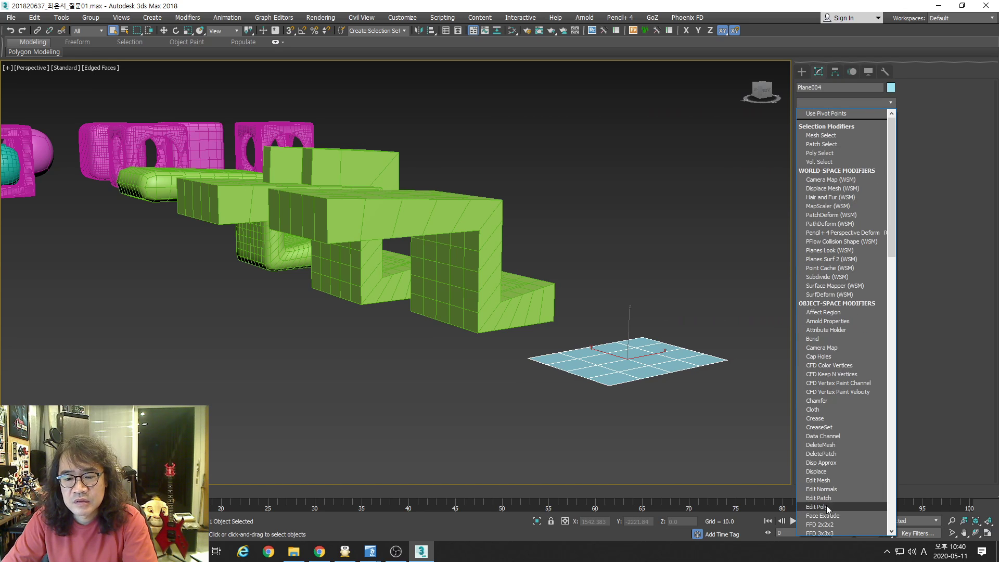
{"action": "left_click", "coordinate": [817, 507]}
- Select the plane's border edge loop on its negative X side and extend it upward into a vertical wall about 128 units high
{"action": "key", "text": "2"}
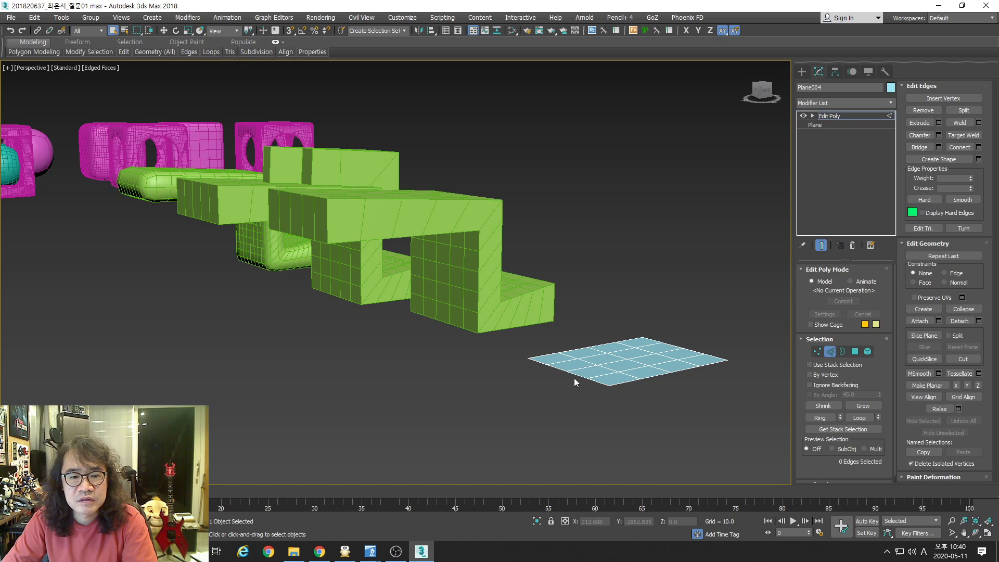
{"action": "left_click", "coordinate": [575, 381]}
{"action": "left_click", "coordinate": [859, 418]}
{"action": "right_click", "coordinate": [583, 344]}
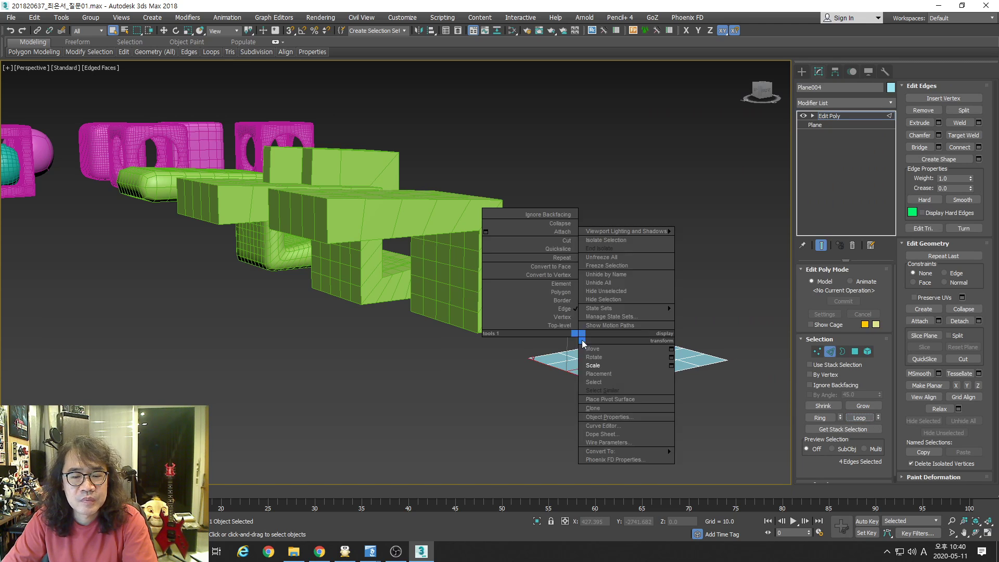
{"action": "left_click", "coordinate": [592, 349]}
{"action": "left_click_drag", "start_coordinate": [568, 333], "coordinate": [550, 200], "text": "shift"}
{"action": "middle_click_drag", "start_coordinate": [637, 294], "coordinate": [599, 297], "text": "alt"}
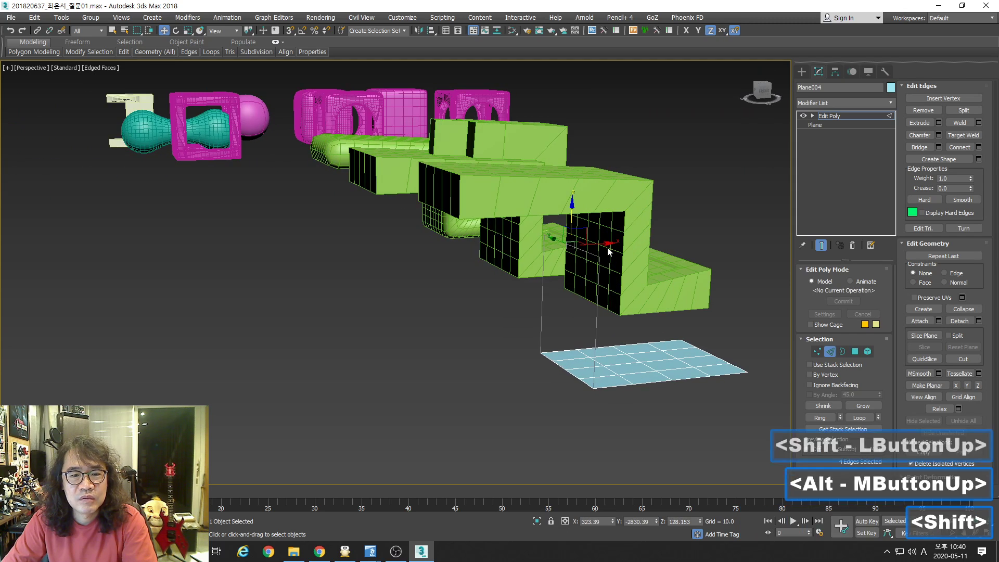
- Extend the wall's top edges horizontally in the negative X direction to form an upper ledge
{"action": "left_click_drag", "start_coordinate": [608, 249], "coordinate": [503, 251], "text": "shift"}
{"action": "middle_click_drag", "start_coordinate": [543, 291], "coordinate": [513, 299], "text": "alt"}
{"action": "scroll", "coordinate": [513, 299], "scroll_direction": "down", "scroll_amount": 3}
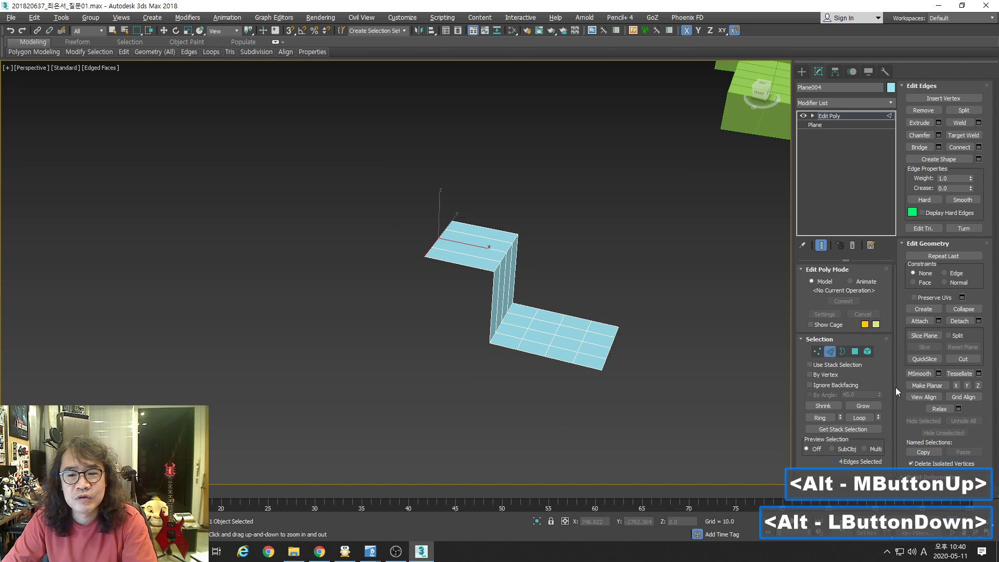
- Select all polygons of the stepped strip and preview an Extrude with group normals
{"action": "left_click", "coordinate": [856, 352]}
{"action": "key", "text": "ctrl+a"}
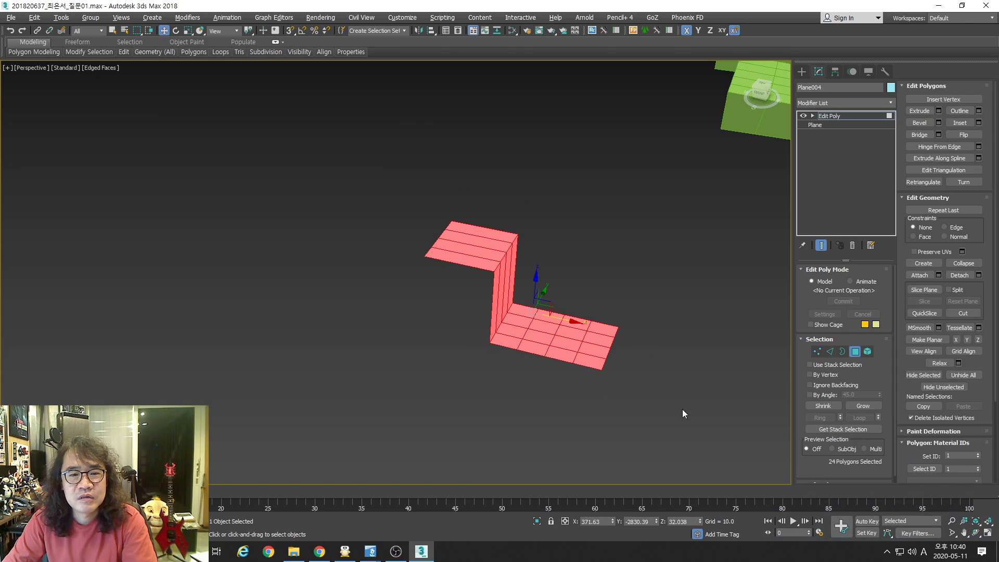
{"action": "middle_click_drag", "start_coordinate": [756, 249], "coordinate": [875, 167], "text": "alt"}
{"action": "left_click", "coordinate": [939, 111]}
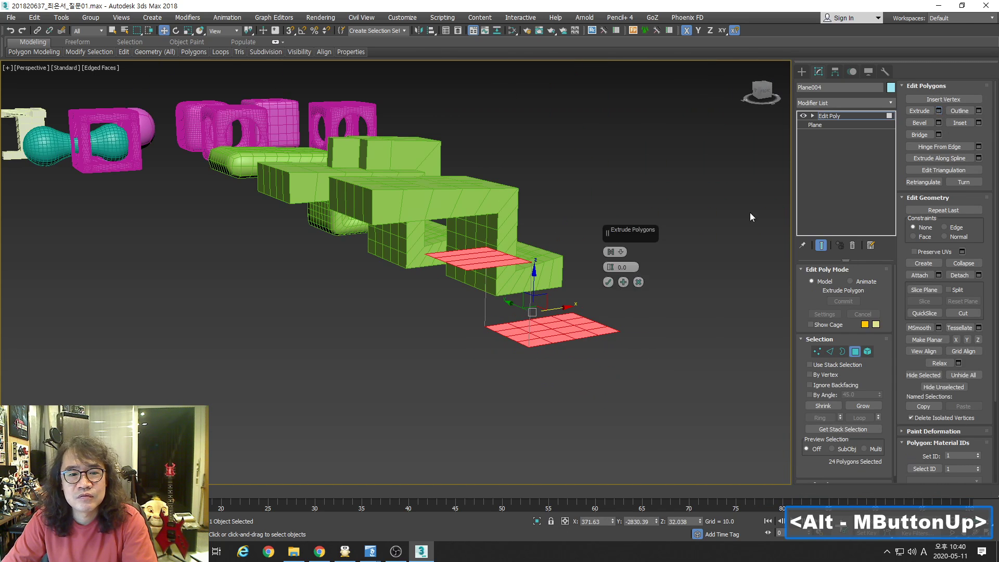
{"action": "middle_click_drag", "start_coordinate": [650, 263], "coordinate": [651, 282]}
{"action": "left_click_drag", "start_coordinate": [610, 269], "coordinate": [614, 256]}
- Switch the extrusion to Local Normals with a height of 37.681 and apply it to thicken the stepped strip
{"action": "left_click", "coordinate": [622, 255]}
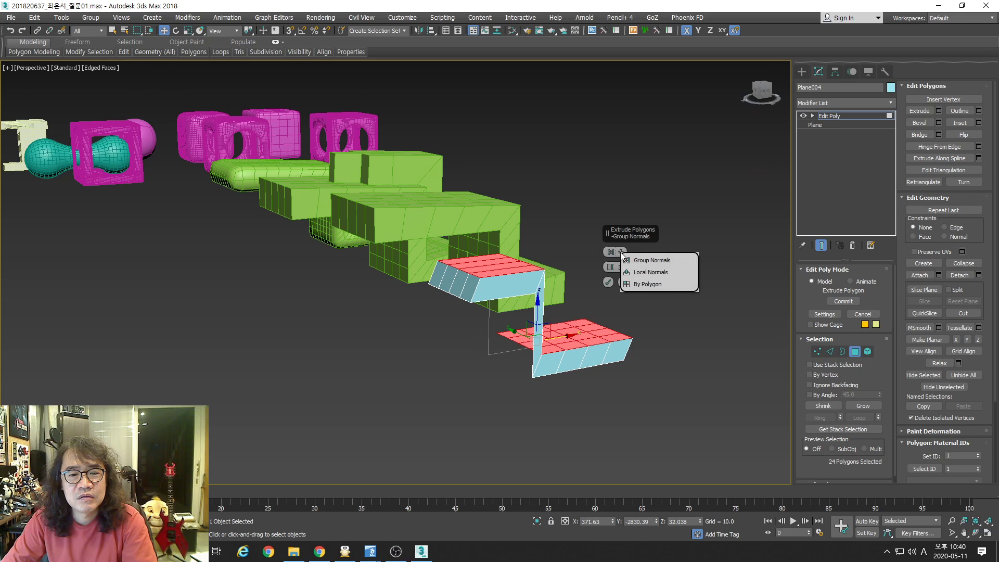
{"action": "left_click", "coordinate": [647, 273]}
{"action": "middle_click_drag", "start_coordinate": [607, 290], "coordinate": [546, 318]}
{"action": "left_click_drag", "start_coordinate": [546, 318], "coordinate": [546, 304], "text": "alt"}
{"action": "middle_click_drag", "start_coordinate": [546, 304], "coordinate": [538, 319], "text": "alt"}
{"action": "left_click_drag", "start_coordinate": [611, 268], "coordinate": [575, 319]}
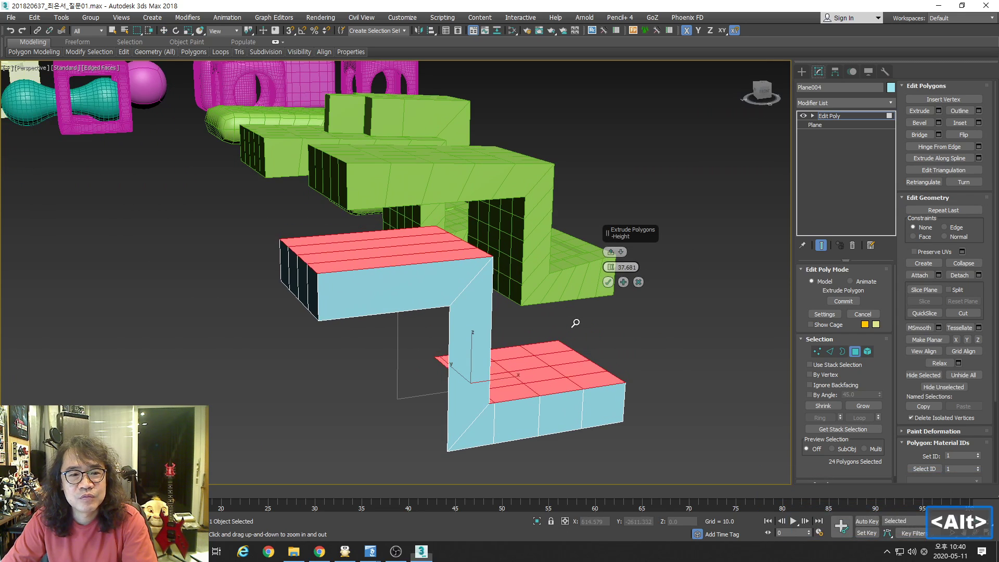
{"action": "middle_click_drag", "start_coordinate": [576, 319], "coordinate": [587, 344], "text": "alt"}
{"action": "middle_click_drag", "start_coordinate": [409, 229], "coordinate": [503, 323]}
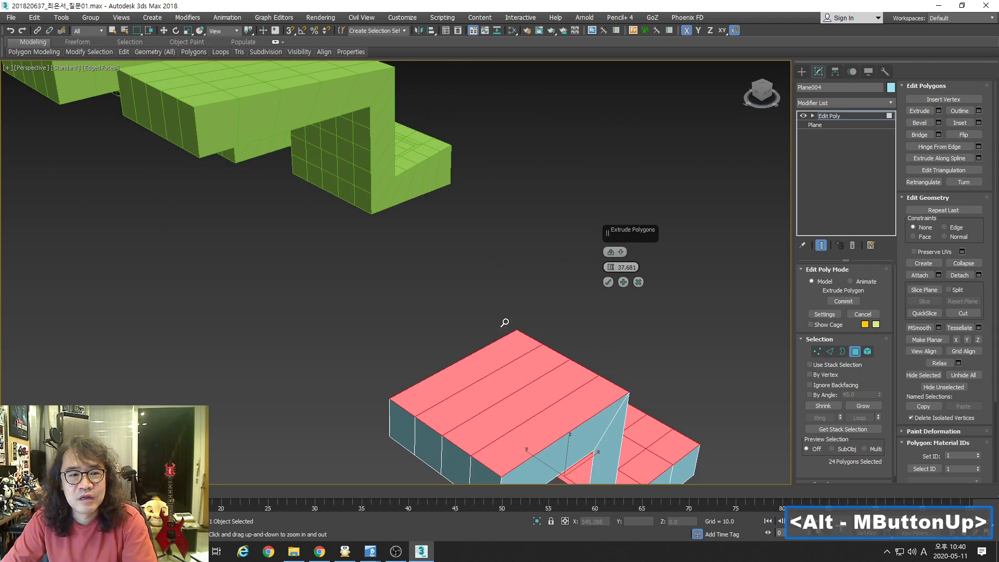
{"action": "mouse_move", "coordinate": [386, 162]}
{"action": "middle_mouse_down"}
{"action": "mouse_move", "coordinate": [501, 335]}
{"action": "mouse_move", "coordinate": [475, 290]}
{"action": "mouse_move", "coordinate": [469, 245]}
{"action": "middle_mouse_up"}
{"action": "middle_click_drag", "start_coordinate": [475, 299], "coordinate": [349, 151]}
{"action": "left_click", "coordinate": [608, 282]}
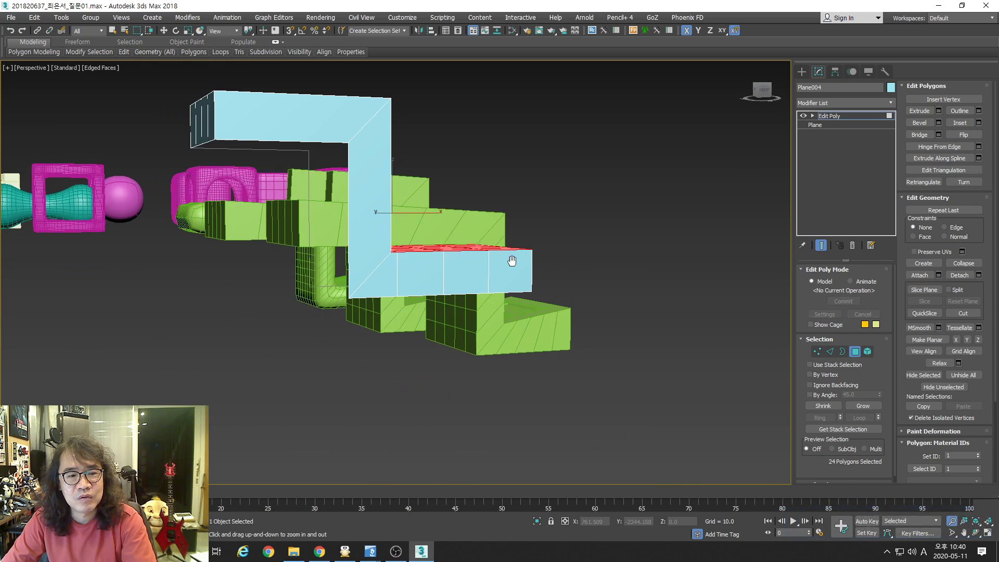
- Clear the polygon selection and leave polygon editing on the blue stepped form
{"action": "middle_click_drag", "start_coordinate": [508, 261], "coordinate": [604, 346], "text": "alt"}
{"action": "left_click", "coordinate": [603, 346]}
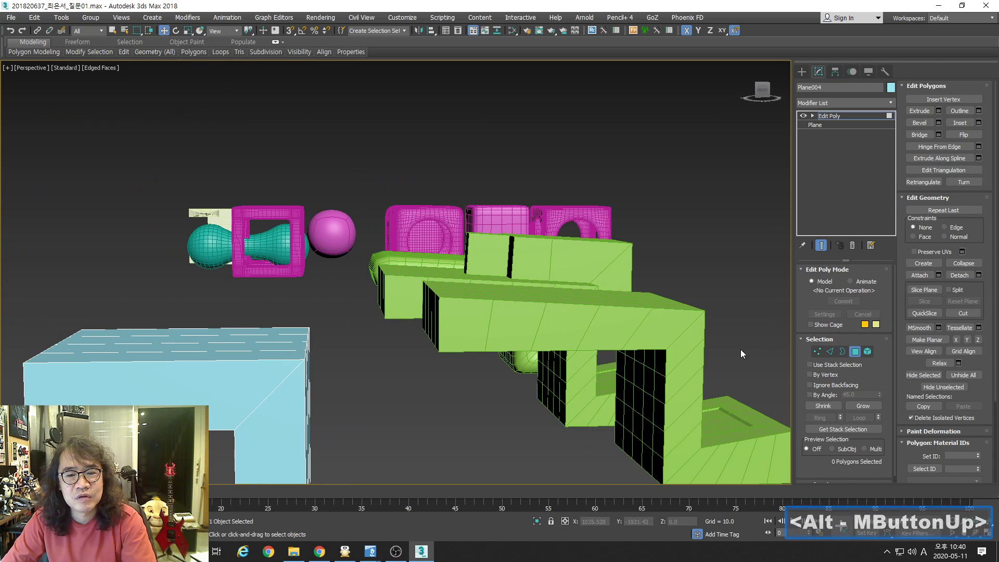
{"action": "left_click", "coordinate": [857, 351]}
{"action": "middle_click_drag", "start_coordinate": [625, 302], "coordinate": [631, 339], "text": "alt"}
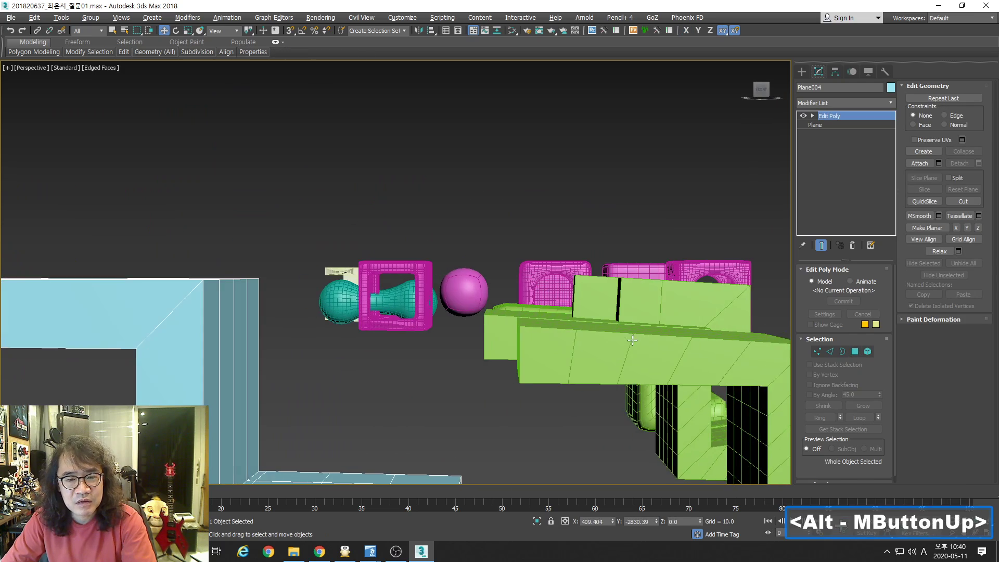
- Examine the profiles of the stepped models in an enlarged Front view with the grid hidden, and return to the perspective view
{"action": "key", "text": "alt+w"}
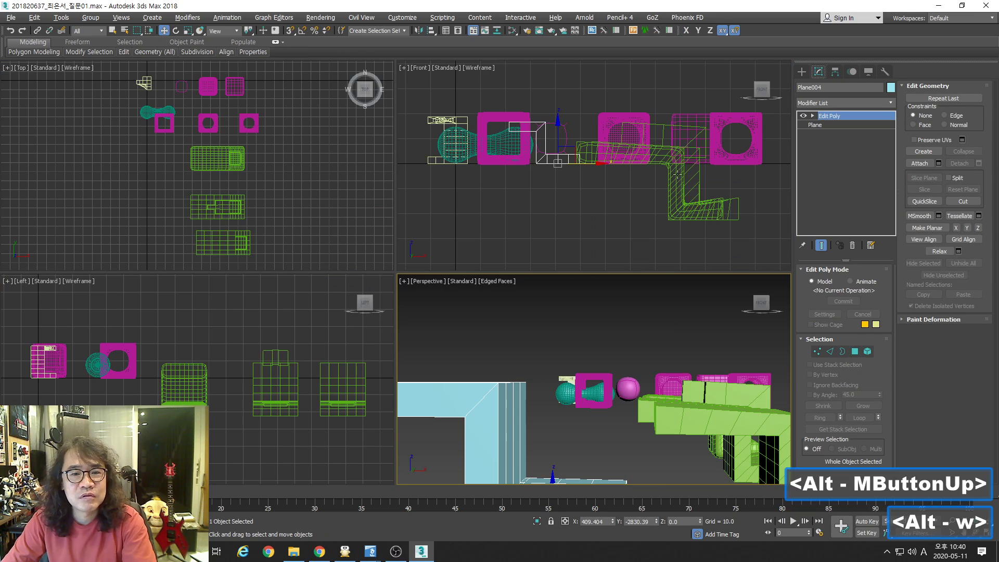
{"action": "right_click", "coordinate": [640, 223]}
{"action": "key", "text": "alt+w"}
{"action": "key", "text": "g"}
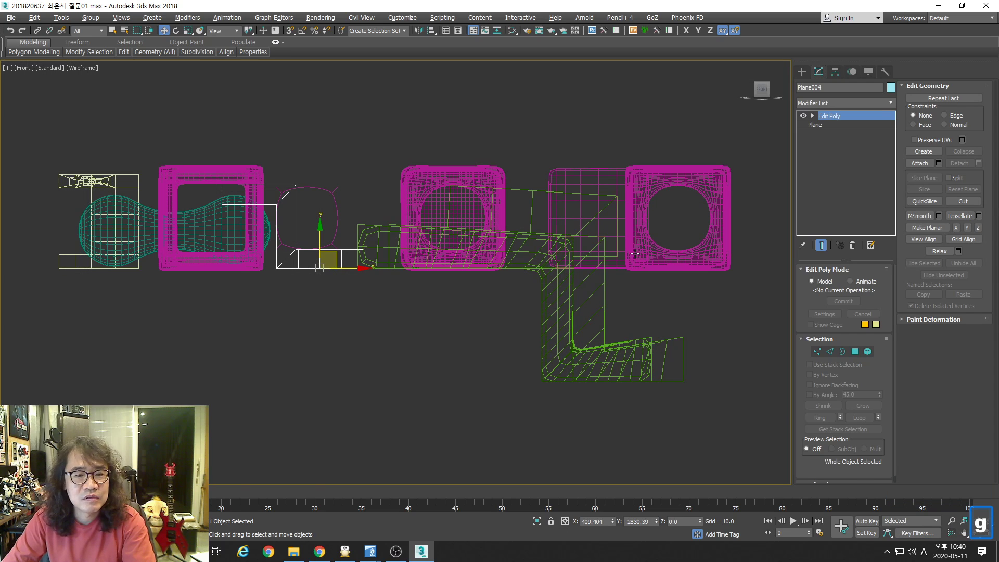
{"action": "key", "text": "alt+w"}
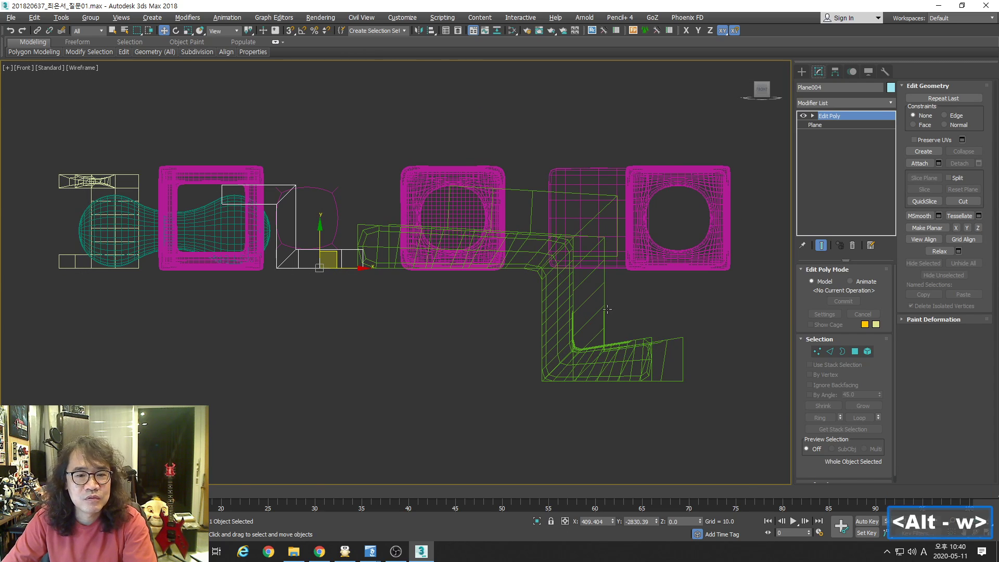
{"action": "middle_click_drag", "start_coordinate": [698, 396], "coordinate": [609, 307]}
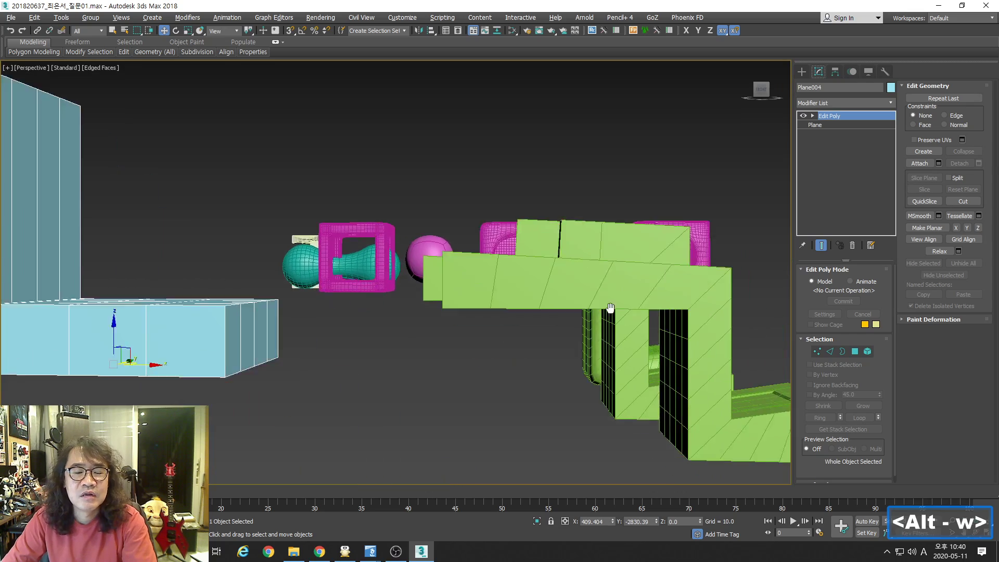
- Make one independent copy of the frontmost green stepped model, offset about 667 units in the negative X direction
{"action": "scroll", "coordinate": [609, 308], "scroll_direction": "down", "scroll_amount": 3}
{"action": "left_click_drag", "start_coordinate": [589, 309], "coordinate": [622, 350], "text": "alt"}
{"action": "middle_click_drag", "start_coordinate": [623, 350], "coordinate": [622, 412], "text": "alt"}
{"action": "key", "text": "w"}
{"action": "left_click", "coordinate": [528, 225]}
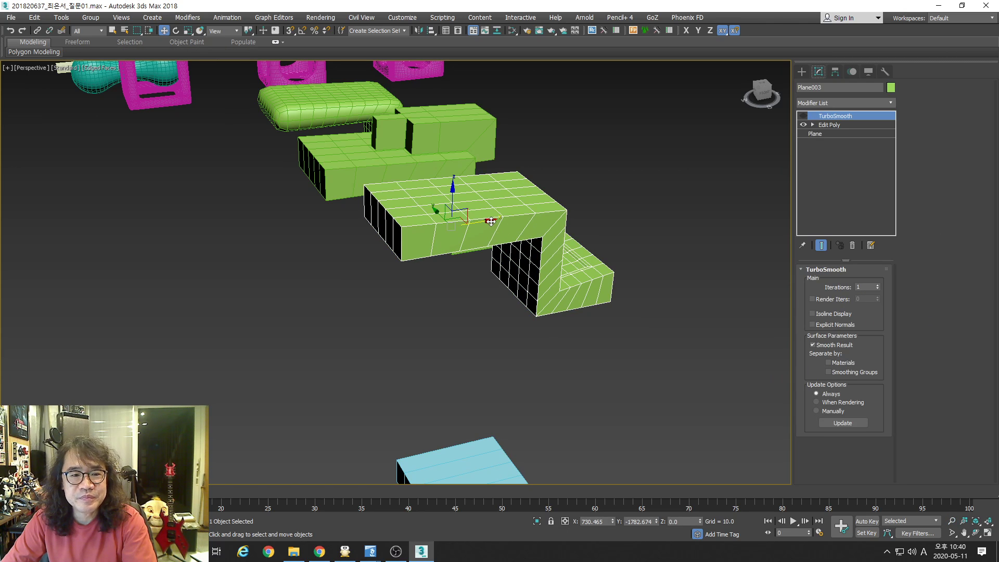
{"action": "middle_click_drag", "start_coordinate": [499, 252], "coordinate": [539, 276]}
{"action": "mouse_move", "coordinate": [528, 242]}
{"action": "left_mouse_down", "text": "shift"}
{"action": "mouse_move", "coordinate": [476, 242]}
{"action": "mouse_move", "coordinate": [271, 285]}
{"action": "left_mouse_up", "text": "shift"}
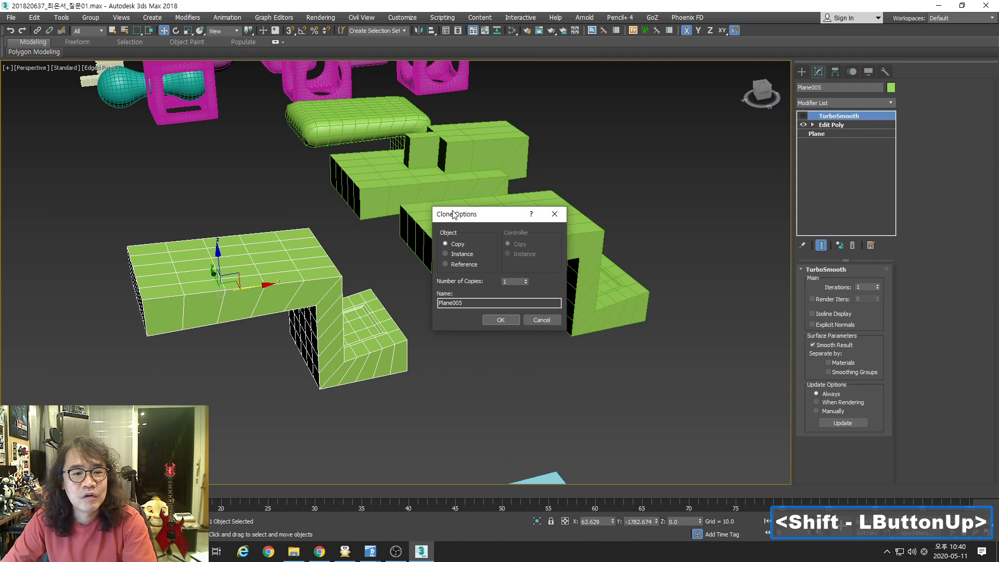
{"action": "left_click", "coordinate": [501, 320]}
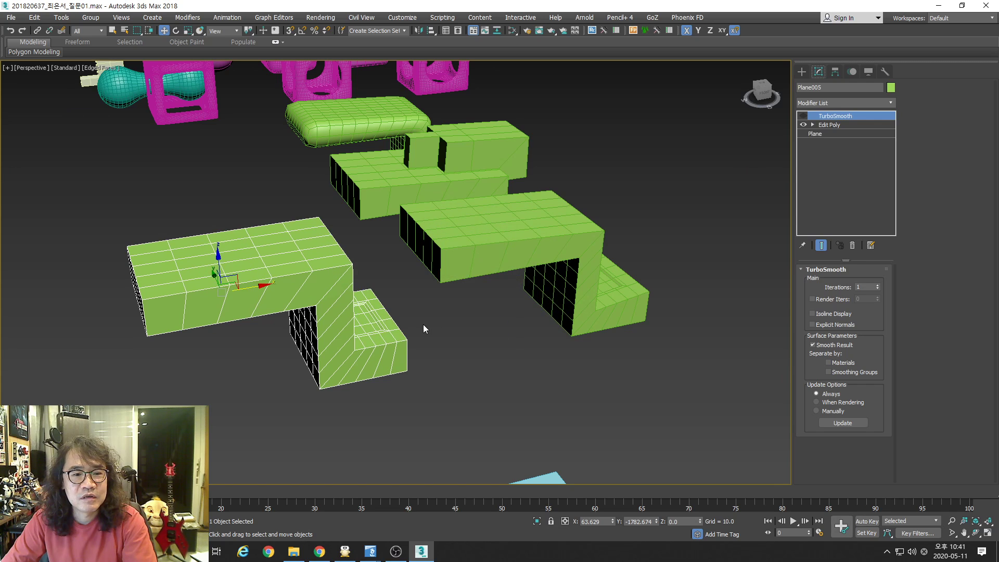
- Select the original green stepped model and view it alongside its copy and the blue form
{"action": "middle_click_drag", "start_coordinate": [423, 325], "coordinate": [465, 308]}
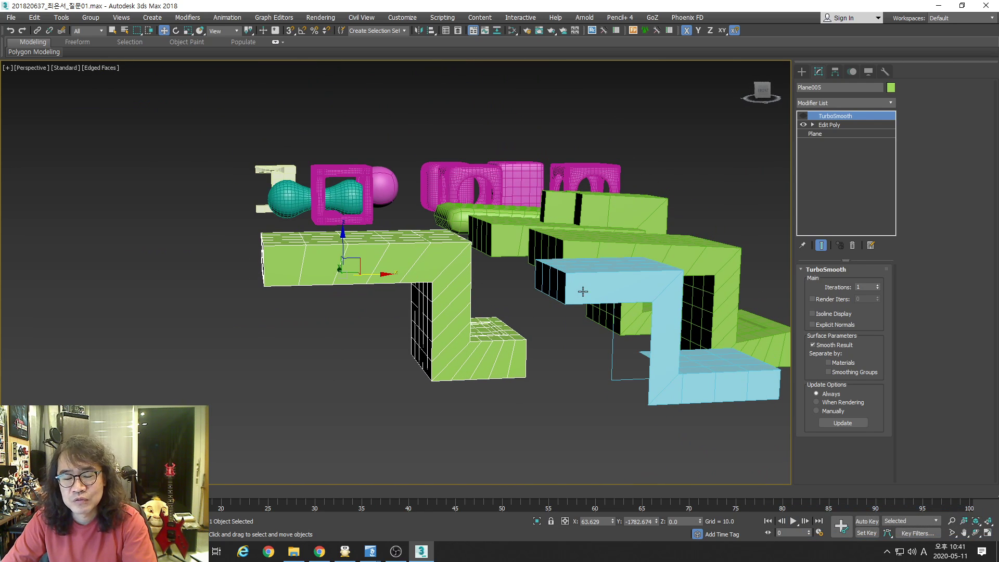
{"action": "middle_click_drag", "start_coordinate": [583, 292], "coordinate": [559, 296]}
{"action": "left_click", "coordinate": [644, 288]}
{"action": "middle_click_drag", "start_coordinate": [644, 288], "coordinate": [660, 303], "text": "alt"}
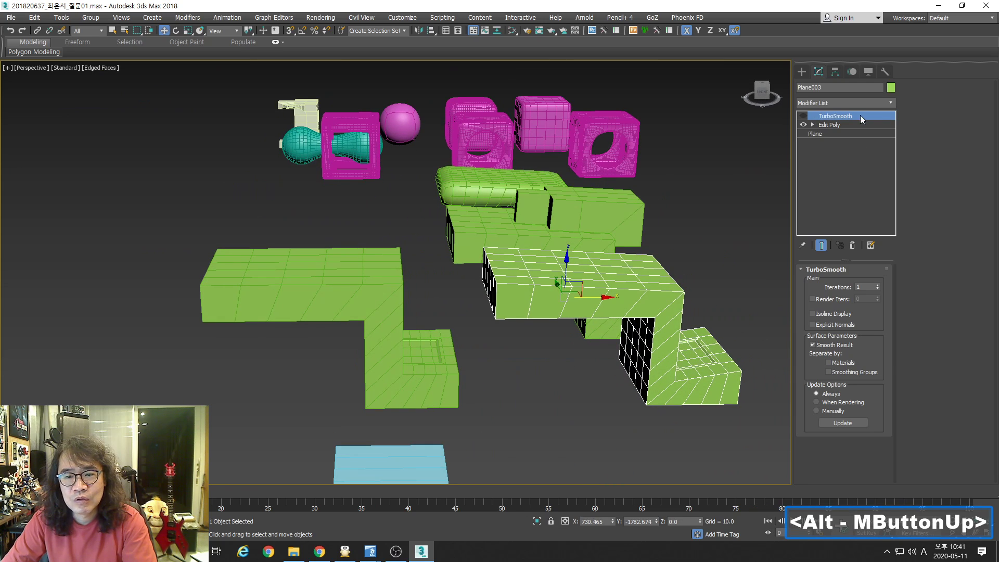
- Select a top corner polygon of the Z-shaped mesh in its Edit Poly modifier and return to object level
{"action": "left_click", "coordinate": [813, 125]}
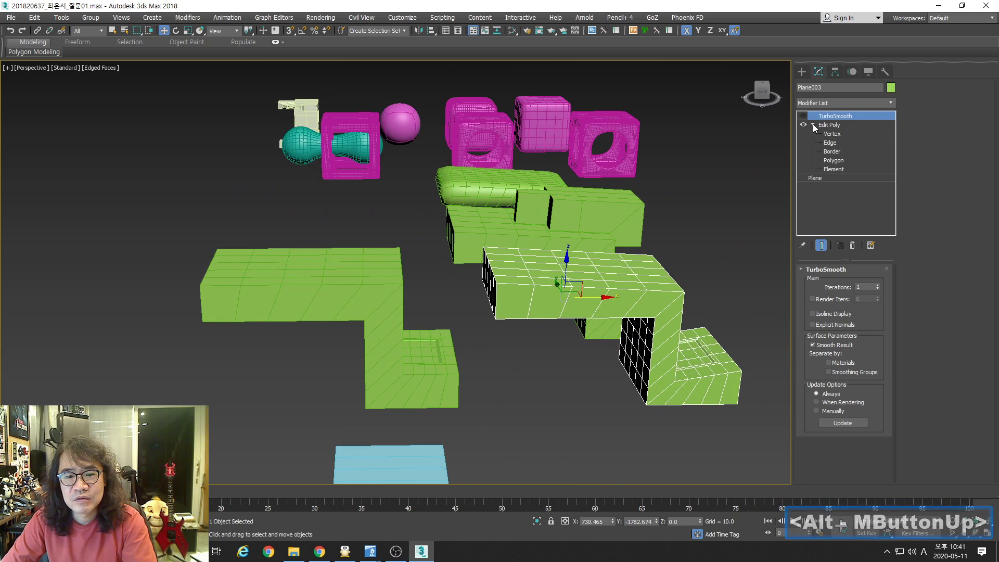
{"action": "left_click", "coordinate": [834, 160]}
{"action": "left_click", "coordinate": [695, 341]}
{"action": "left_click", "coordinate": [657, 286]}
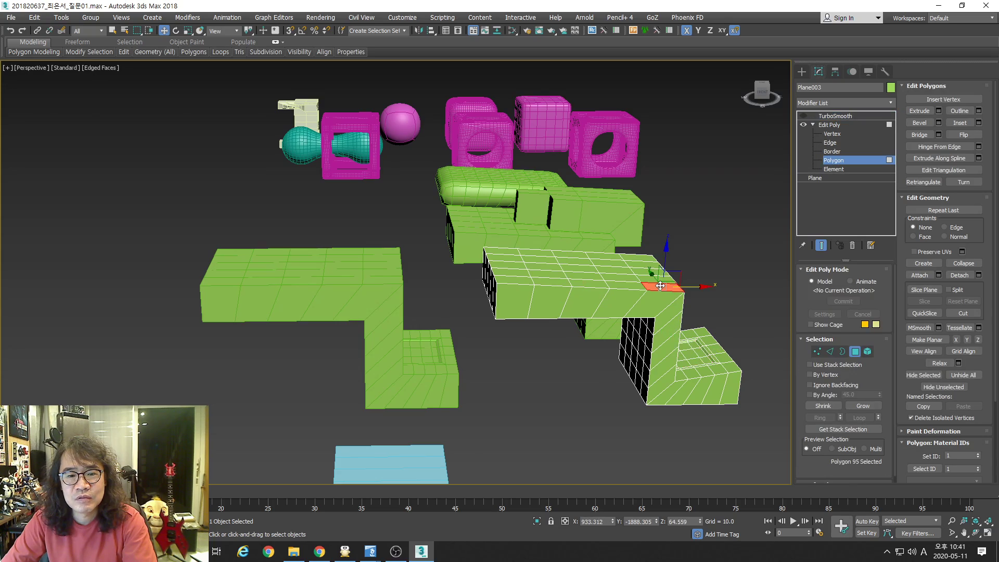
{"action": "middle_click_drag", "start_coordinate": [657, 286], "coordinate": [604, 292], "text": "alt"}
{"action": "left_click", "coordinate": [833, 125]}
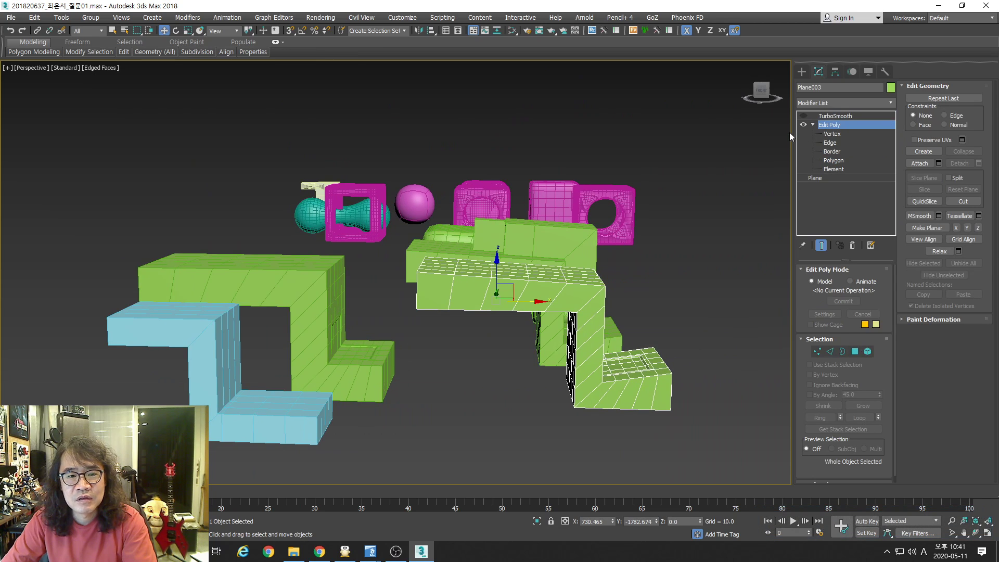
- Toggle the TurboSmooth modifier's visibility, turn off Show End Result, and compare the TurboSmooth and Edit Poly levels of the stack
{"action": "left_click", "coordinate": [804, 116]}
{"action": "left_click", "coordinate": [804, 116]}
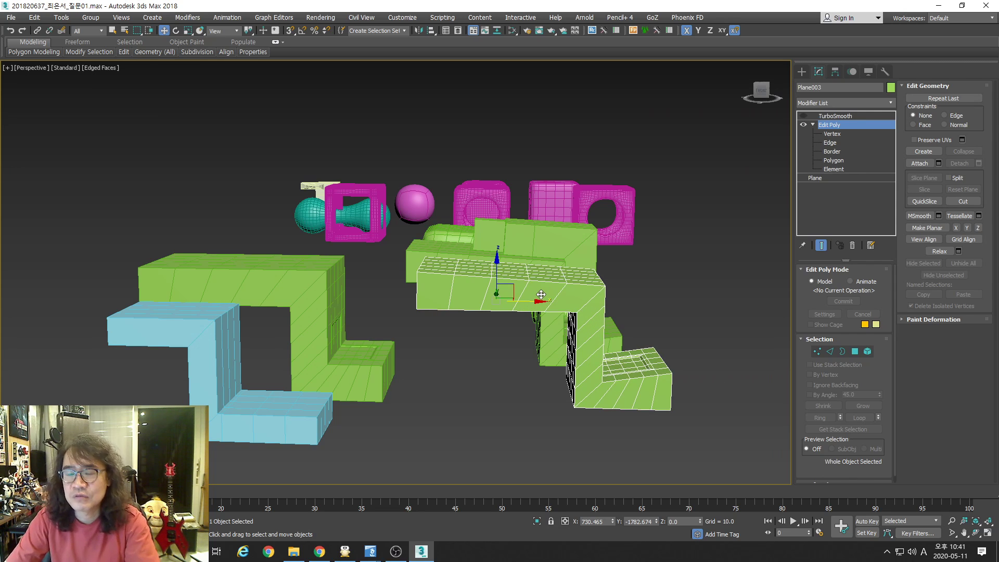
{"action": "left_click", "coordinate": [822, 245]}
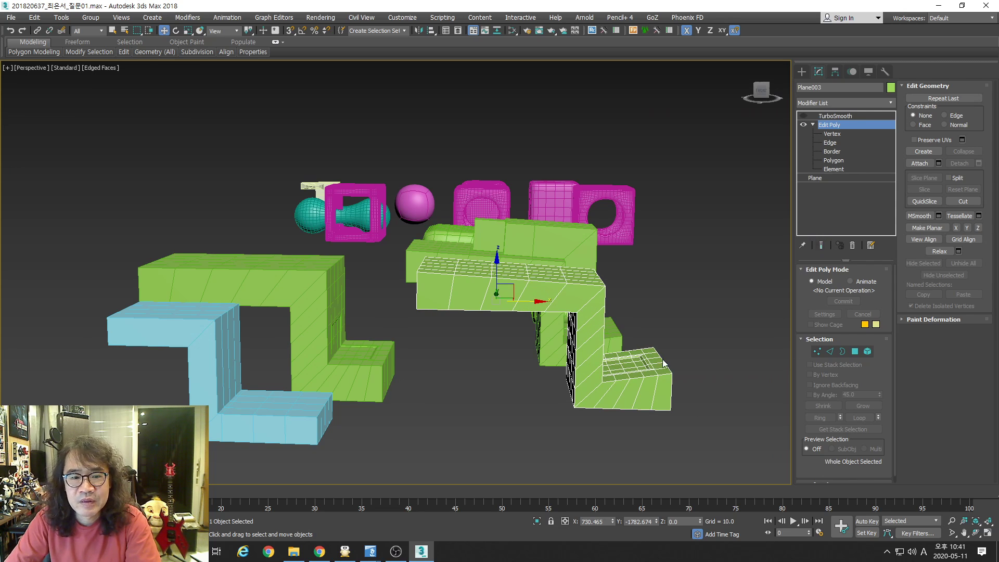
{"action": "left_click", "coordinate": [828, 116]}
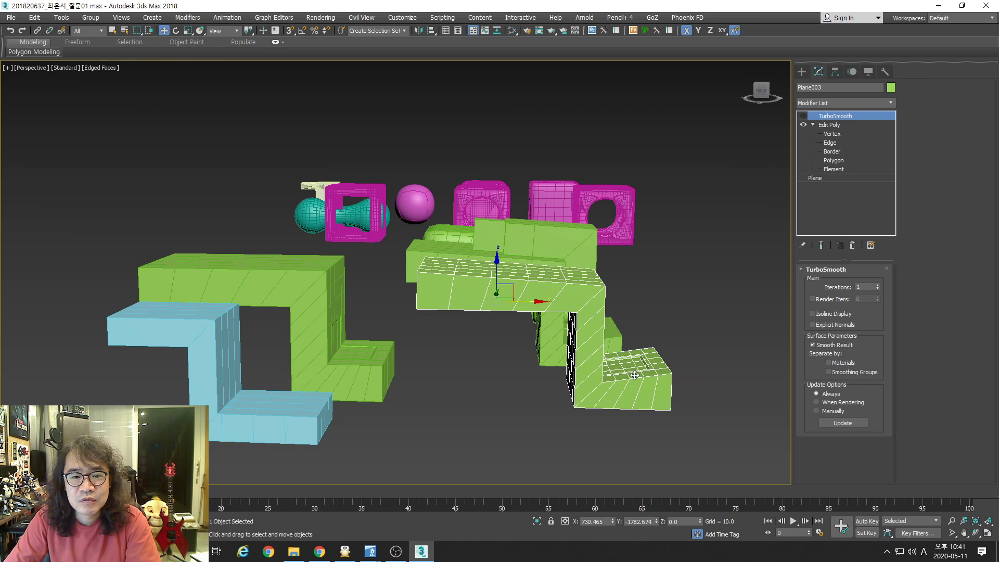
{"action": "left_click", "coordinate": [805, 116]}
{"action": "left_click", "coordinate": [804, 116]}
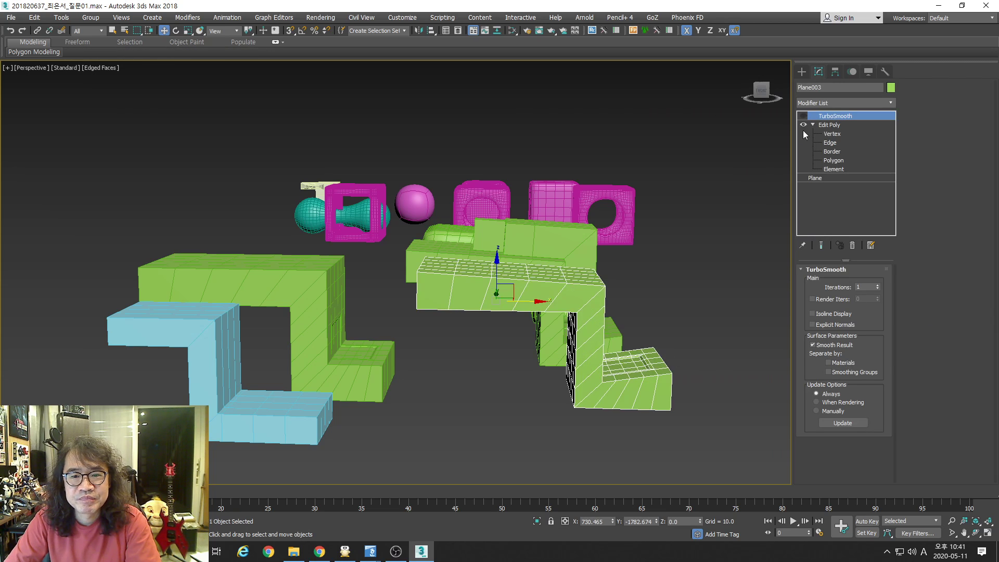
{"action": "left_click", "coordinate": [830, 125]}
{"action": "middle_click_drag", "start_coordinate": [685, 293], "coordinate": [673, 296]}
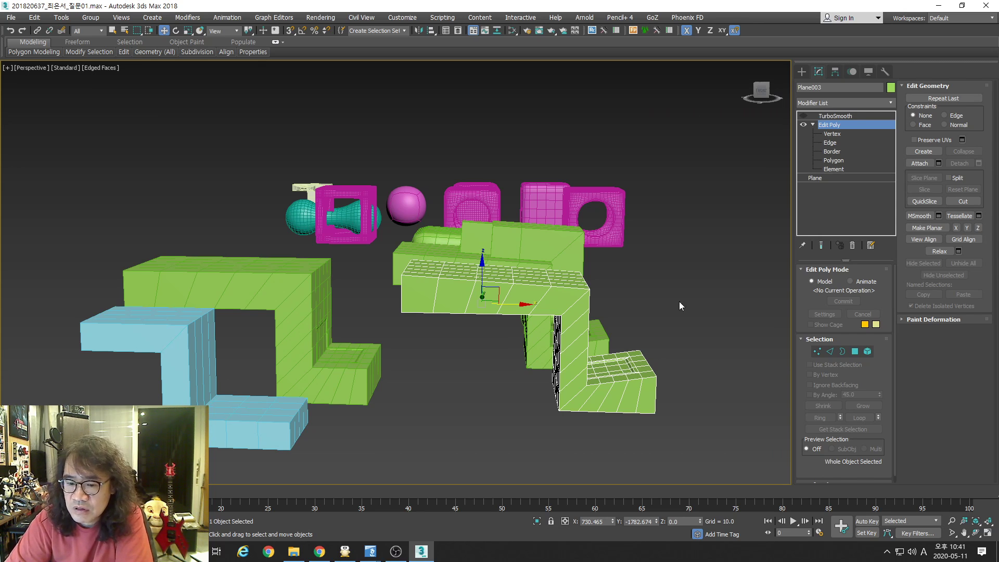
{"action": "left_click", "coordinate": [888, 553]}
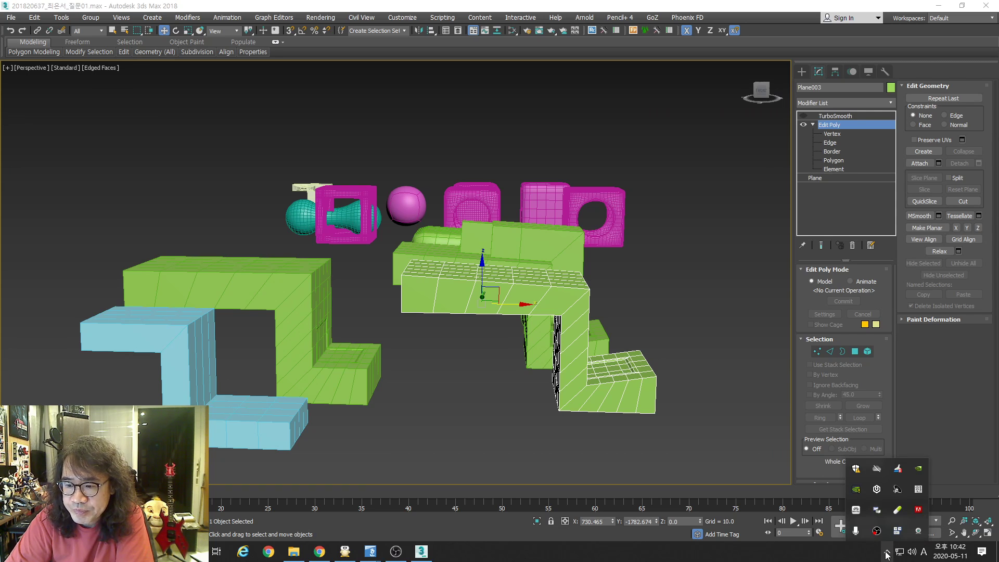
{"action": "left_click", "coordinate": [973, 526]}
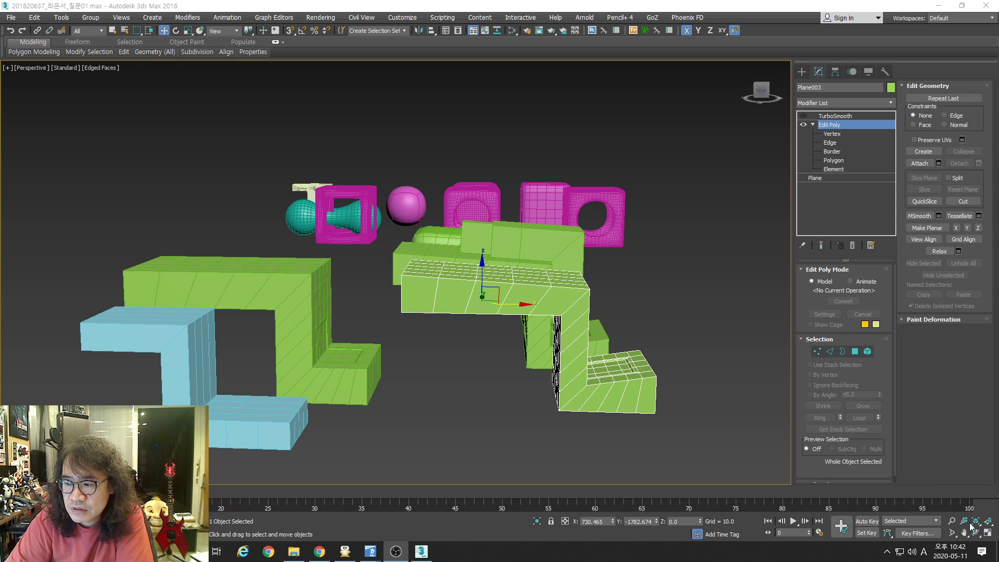
{"action": "left_click", "coordinate": [888, 553]}
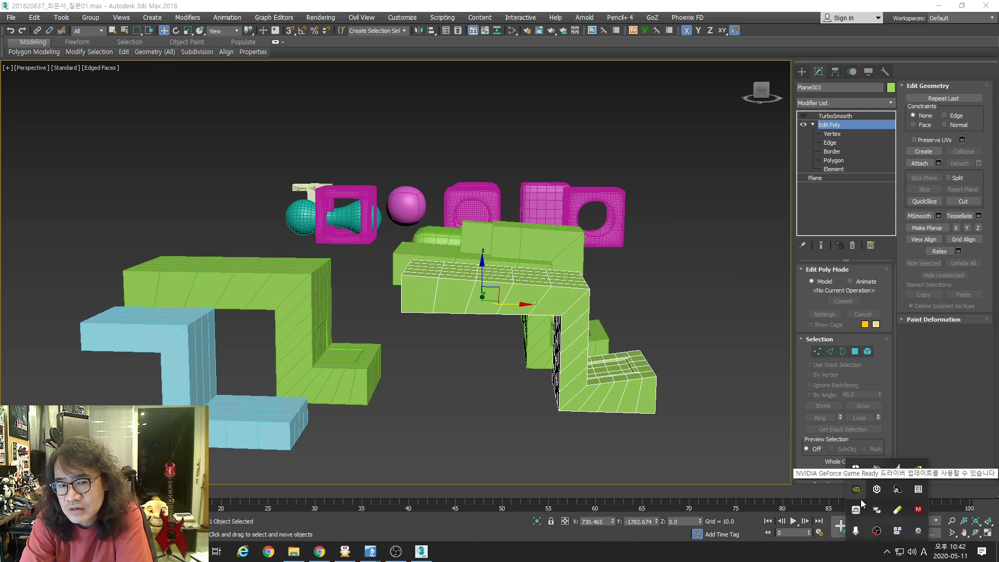
{"action": "left_click", "coordinate": [720, 323]}
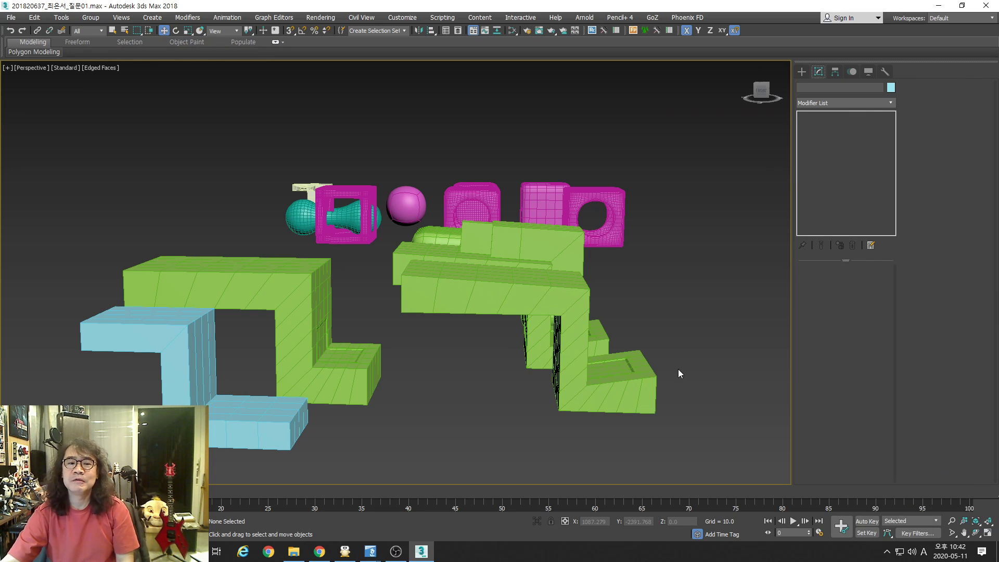
- Clone the Z-shaped mesh along the X axis as one independent copy beside the original
{"action": "left_click", "coordinate": [566, 318]}
{"action": "middle_click_drag", "start_coordinate": [507, 319], "coordinate": [375, 310]}
{"action": "mouse_move", "coordinate": [380, 281]}
{"action": "left_mouse_down", "text": "shift"}
{"action": "mouse_move", "coordinate": [572, 291]}
{"action": "mouse_move", "coordinate": [573, 343]}
{"action": "left_mouse_up", "text": "shift"}
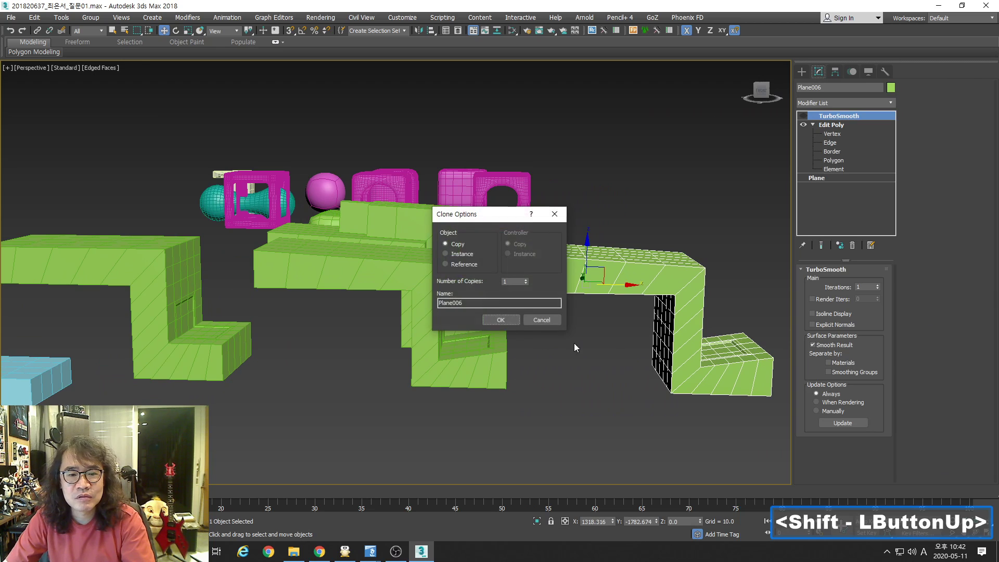
{"action": "left_click", "coordinate": [500, 320]}
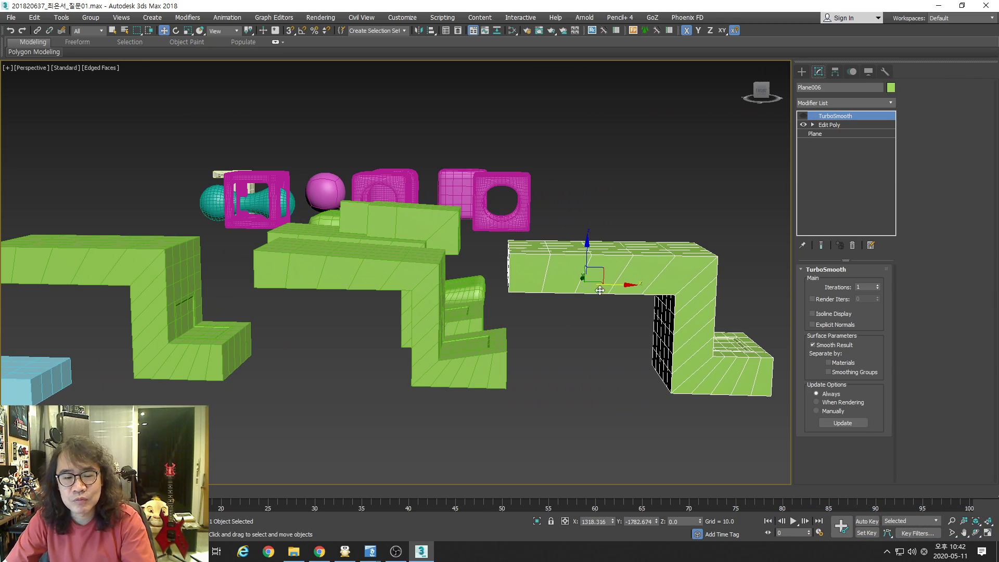
- Undo the polygon extrusion on top of the green mesh behind the original and leave its polygon level
{"action": "middle_click_drag", "start_coordinate": [614, 303], "coordinate": [604, 333], "text": "alt"}
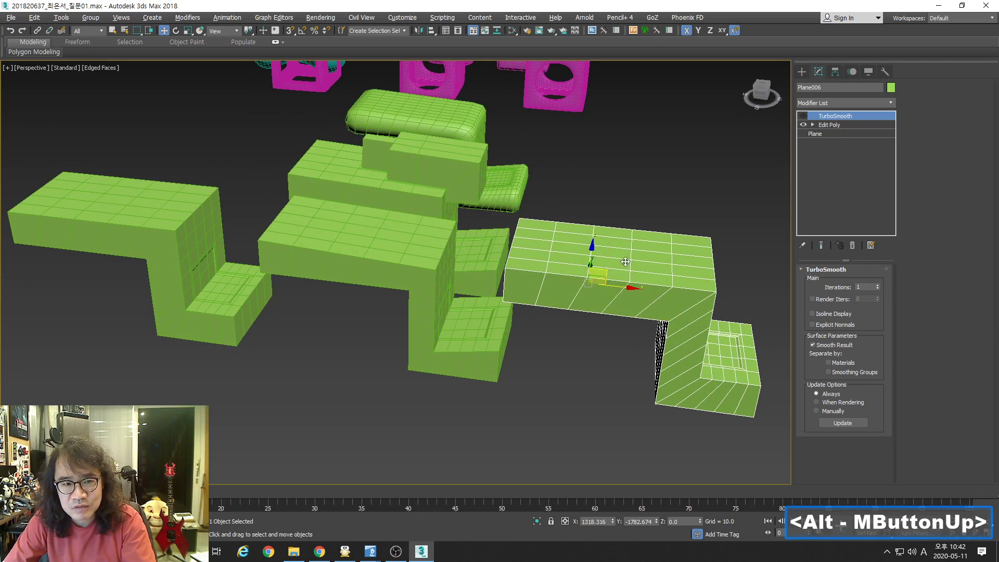
{"action": "middle_click_drag", "start_coordinate": [590, 239], "coordinate": [551, 266], "text": "alt"}
{"action": "middle_click_drag", "start_coordinate": [272, 263], "coordinate": [364, 299], "text": "alt"}
{"action": "left_click", "coordinate": [346, 309]}
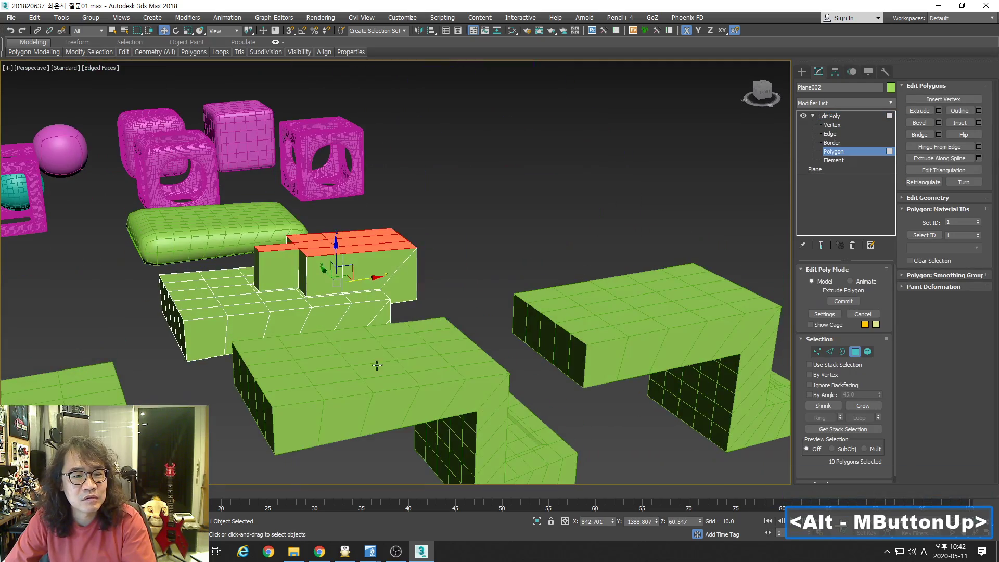
{"action": "key", "text": "ctrl+z"}
{"action": "middle_click_drag", "start_coordinate": [377, 366], "coordinate": [371, 235]}
{"action": "left_click", "coordinate": [308, 275]}
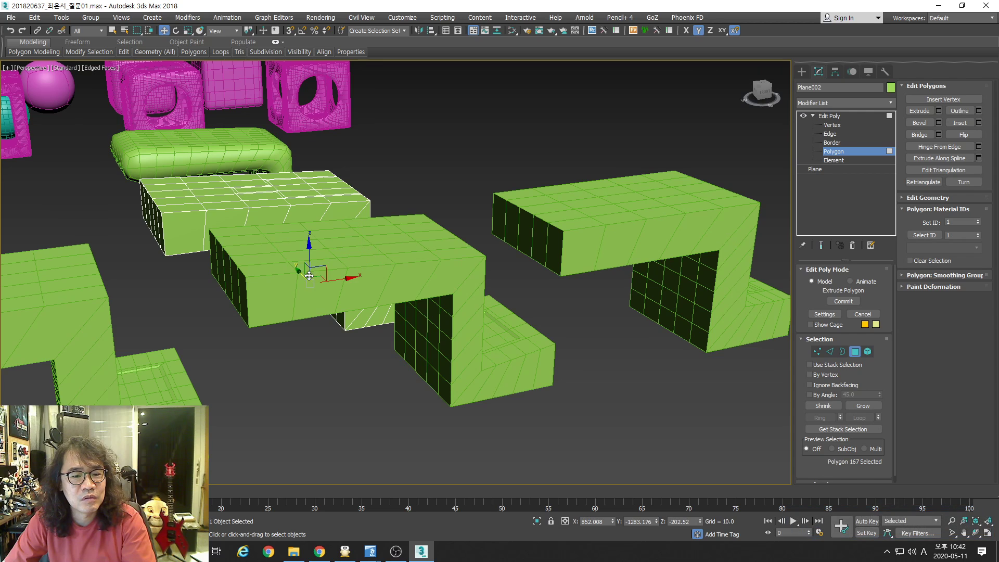
{"action": "left_click", "coordinate": [856, 352]}
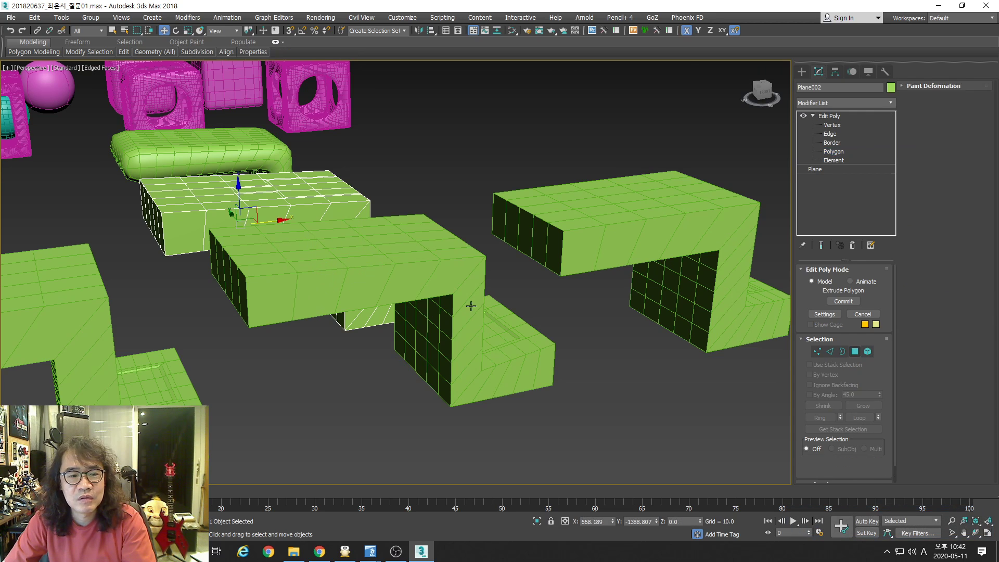
- Isolate the middle Z-shaped mesh to inspect it up close, and end the isolation to view the whole scene
{"action": "left_click", "coordinate": [446, 293]}
{"action": "middle_click_drag", "start_coordinate": [446, 292], "coordinate": [424, 262], "text": "alt"}
{"action": "key", "text": "alt+z"}
{"action": "left_click_drag", "start_coordinate": [424, 261], "coordinate": [497, 309]}
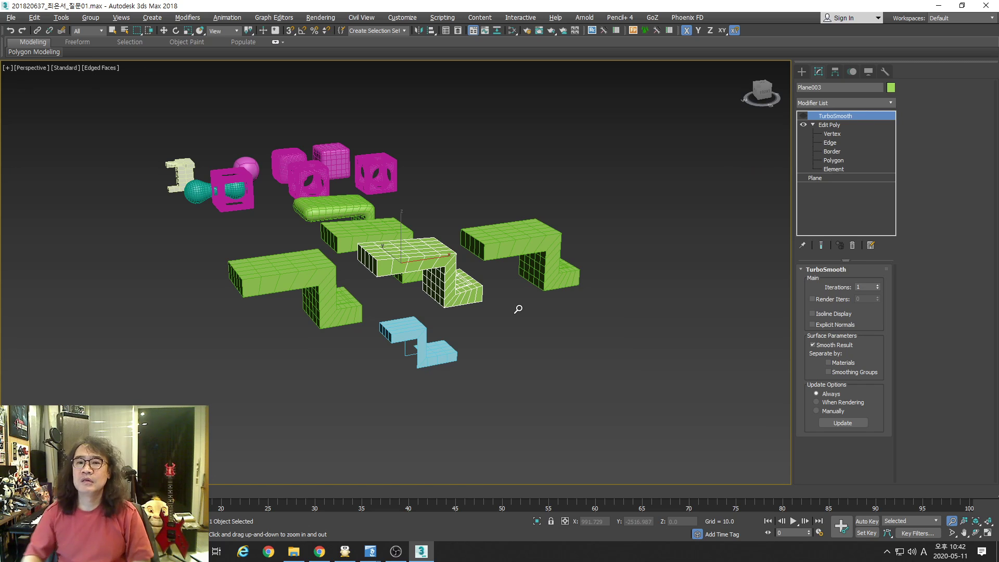
{"action": "left_click_drag", "start_coordinate": [513, 290], "coordinate": [524, 302]}
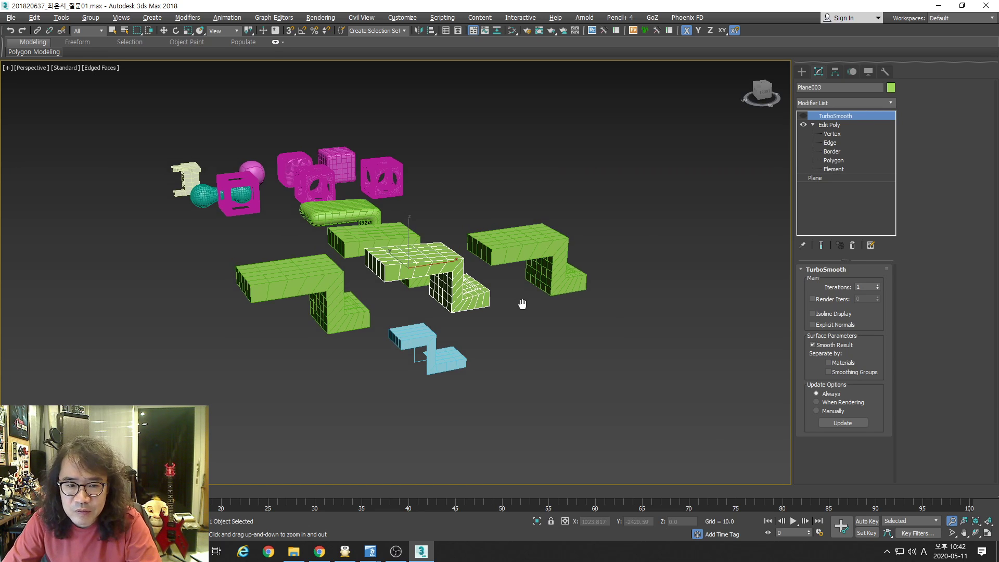
{"action": "key", "text": "z"}
{"action": "key", "text": "alt+w"}
{"action": "key", "text": "alt+w"}
{"action": "key", "text": "ctrl+shift+z"}
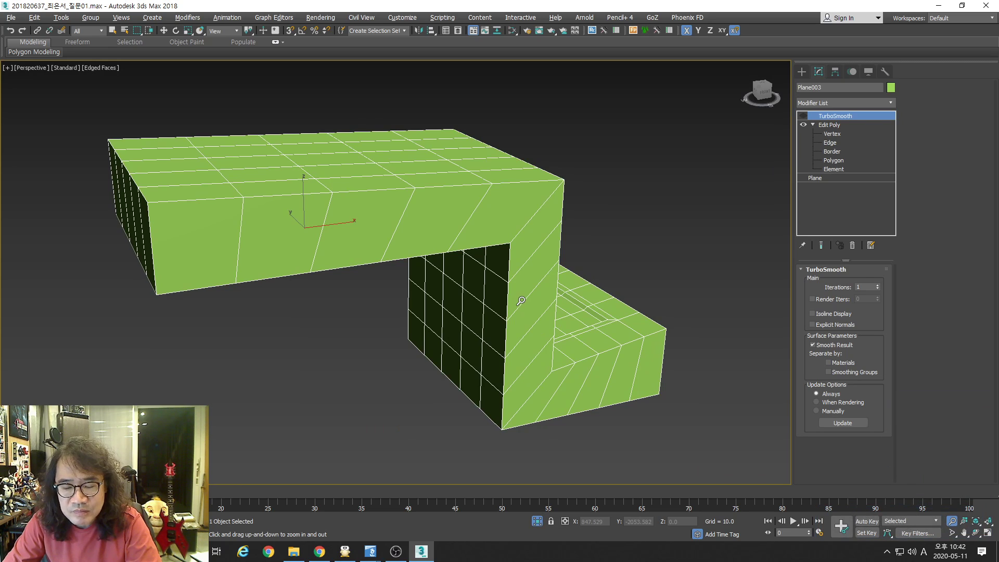
{"action": "left_click", "coordinate": [538, 523]}
{"action": "middle_click_drag", "start_coordinate": [572, 276], "coordinate": [585, 301]}
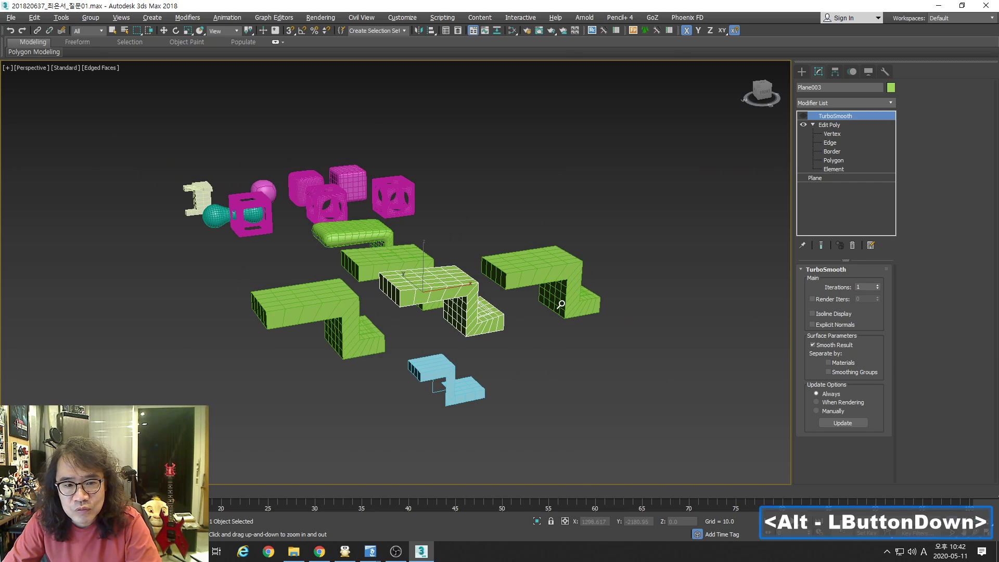
{"action": "left_click_drag", "start_coordinate": [585, 301], "coordinate": [560, 297], "text": "alt"}
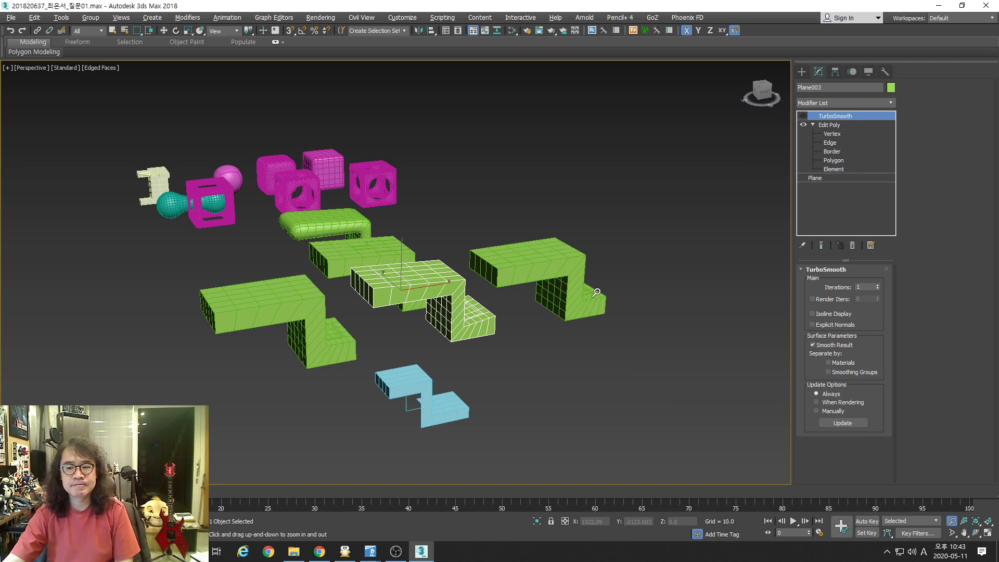
- Reset to an empty scene without saving the changes and close the third question document window
{"action": "left_click", "coordinate": [11, 17]}
{"action": "left_click", "coordinate": [21, 47]}
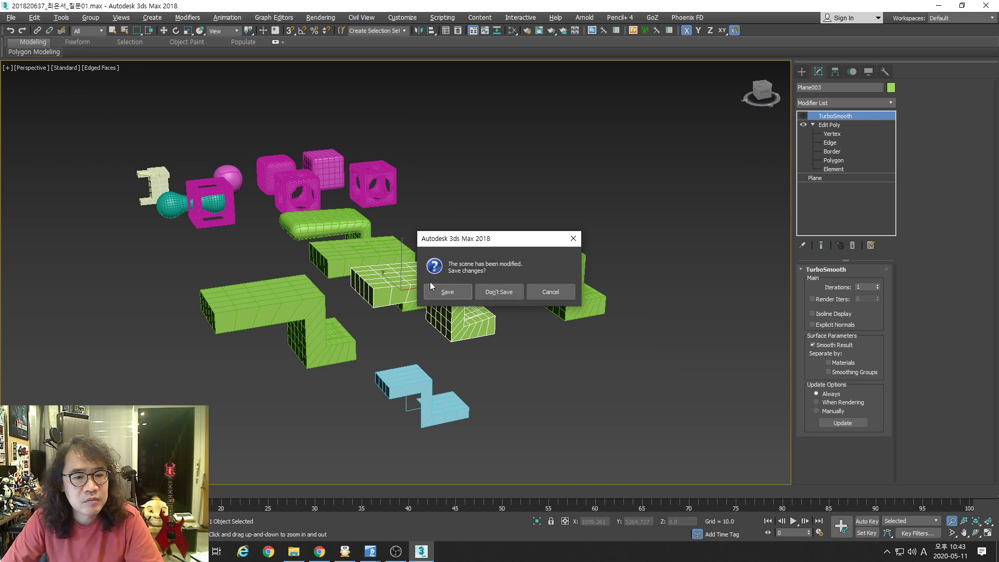
{"action": "left_click", "coordinate": [499, 292]}
{"action": "left_click", "coordinate": [484, 293]}
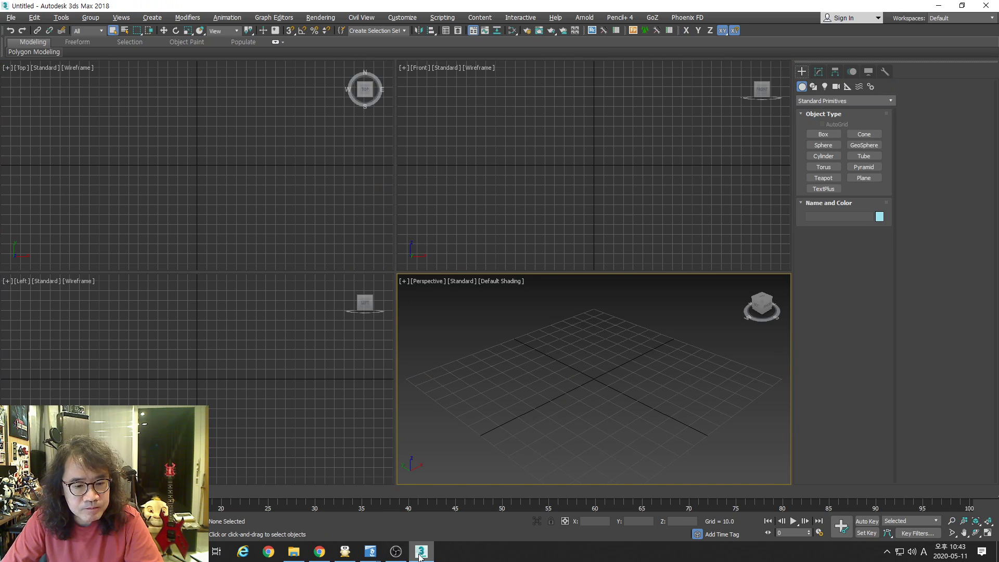
{"action": "mouse_move", "coordinate": [370, 552]}
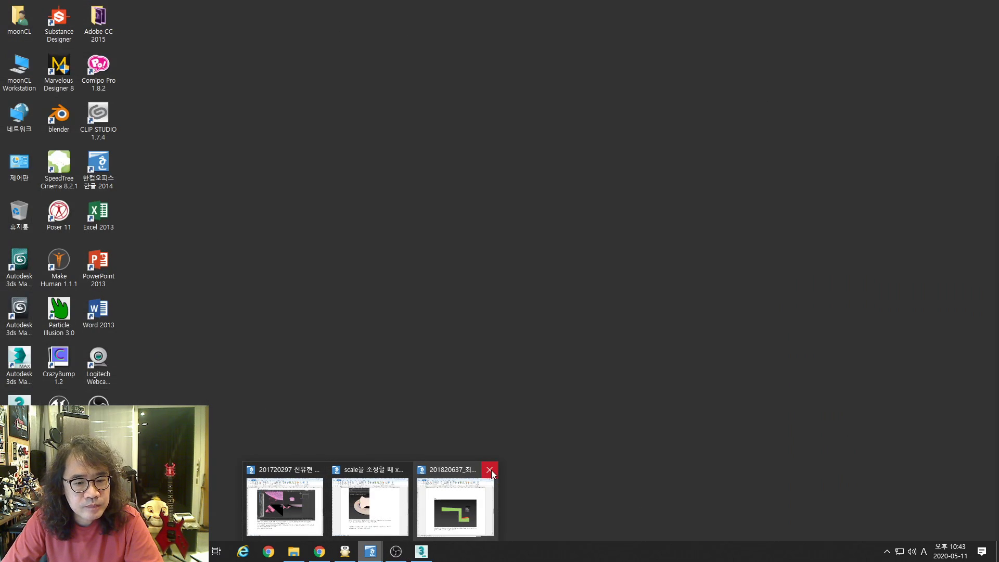
{"action": "left_click", "coordinate": [490, 469]}
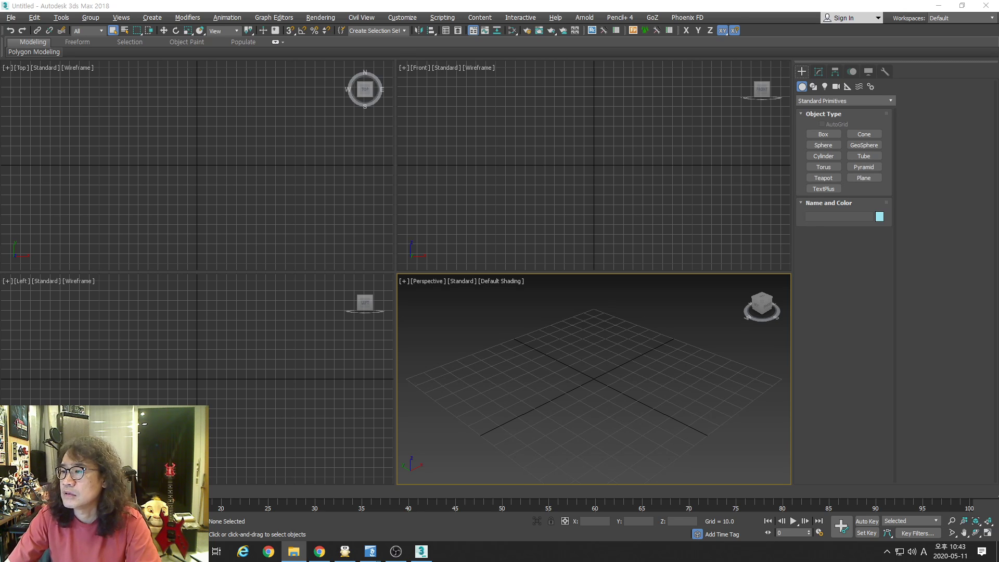
- Open the iron_editable_poly scene file, accept the student-version notice, and switch to the open question documents
{"action": "left_click_drag", "start_coordinate": [981, 225], "coordinate": [641, 195]}
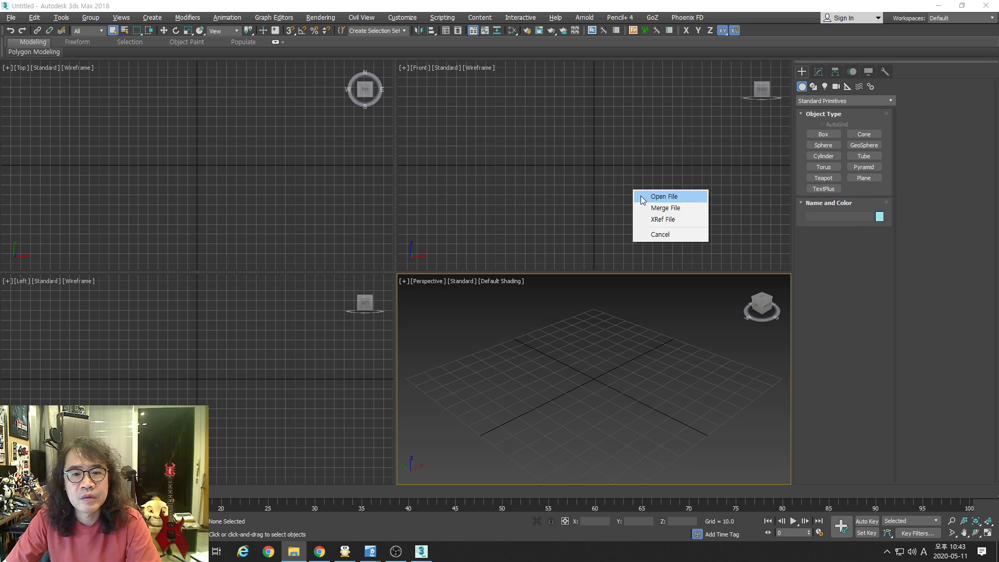
{"action": "left_click", "coordinate": [641, 196]}
{"action": "left_click", "coordinate": [496, 324]}
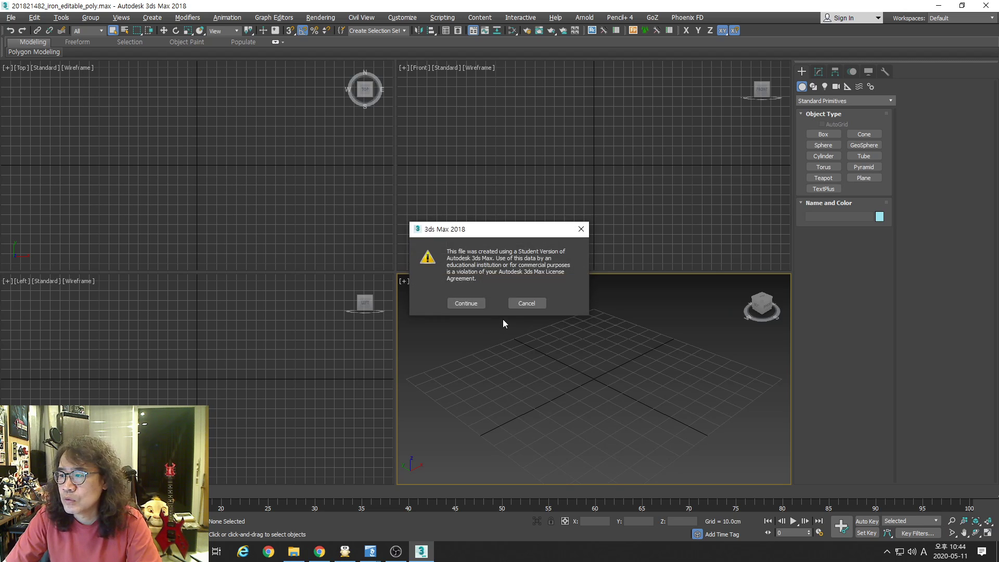
{"action": "left_click", "coordinate": [459, 303]}
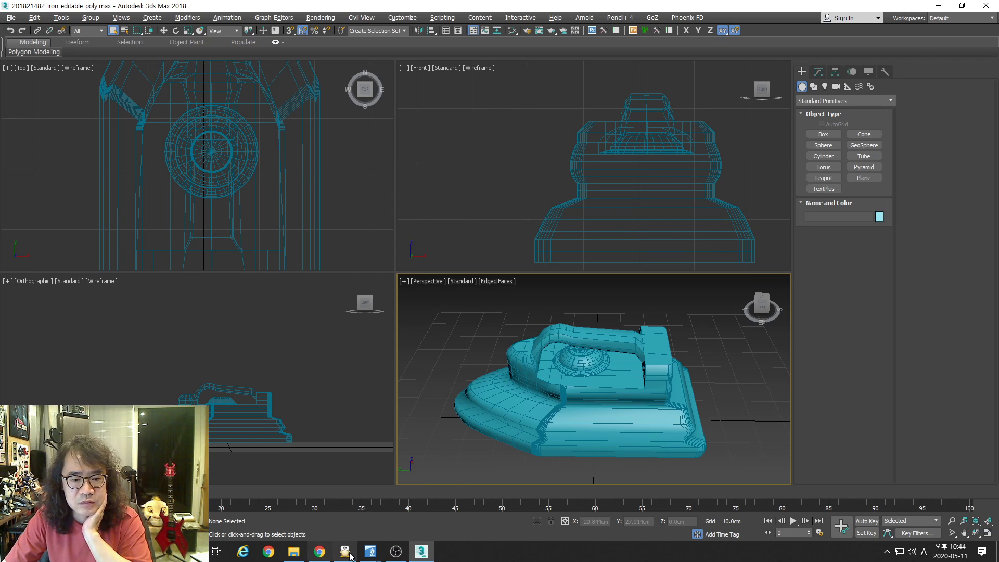
{"action": "left_click", "coordinate": [375, 555]}
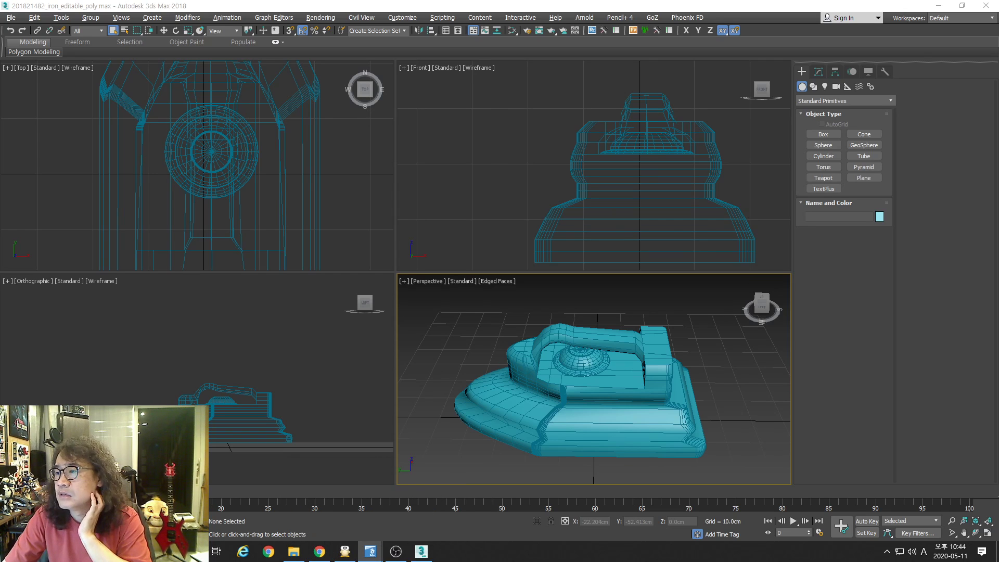
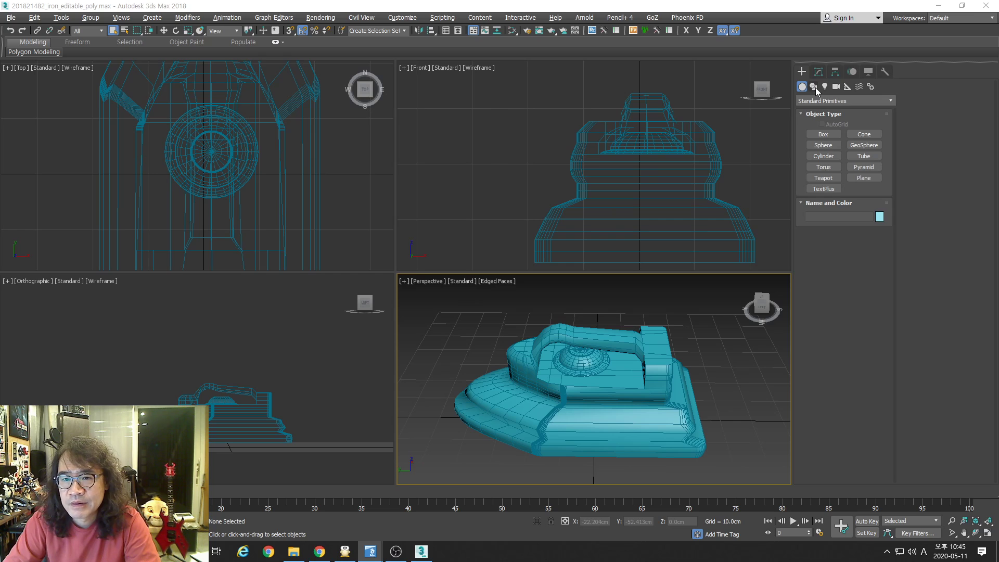
- Create a Snow particle emitter about 93 by 86 cm around the iron in the Top view
{"action": "left_click", "coordinate": [815, 101]}
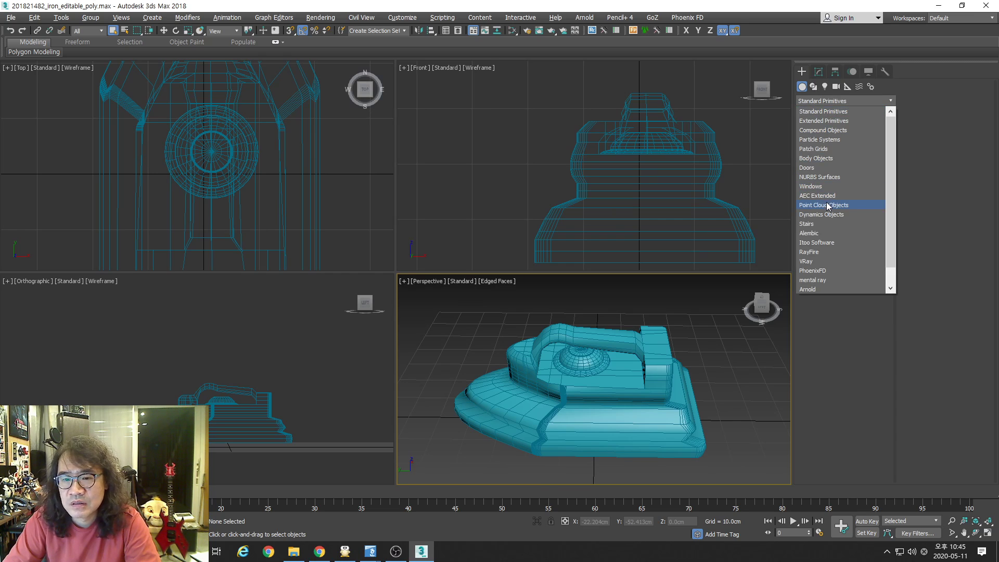
{"action": "left_click_drag", "start_coordinate": [893, 171], "coordinate": [858, 164]}
{"action": "left_click", "coordinate": [816, 141]}
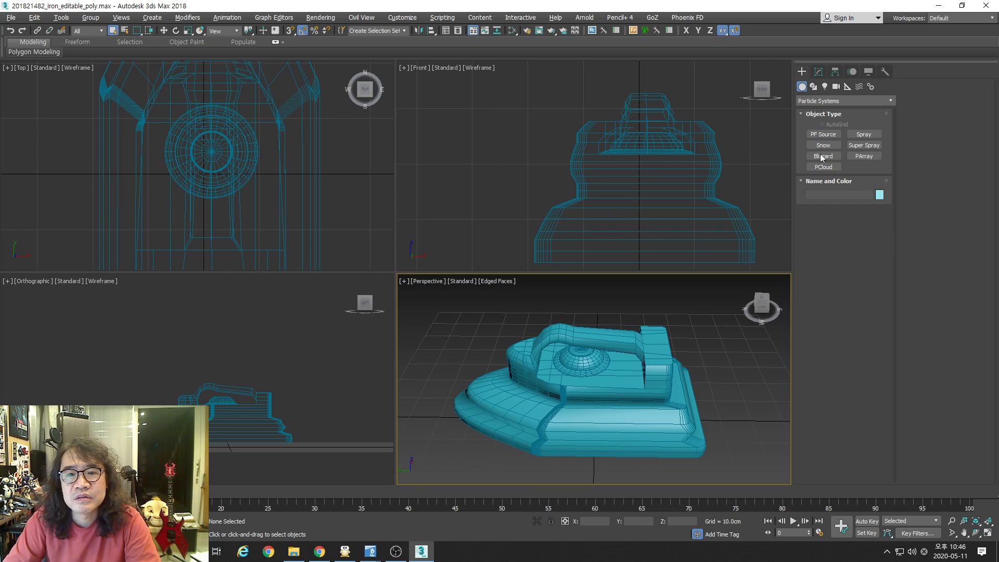
{"action": "left_click", "coordinate": [823, 145]}
{"action": "scroll", "coordinate": [154, 144], "scroll_direction": "down", "scroll_amount": 5}
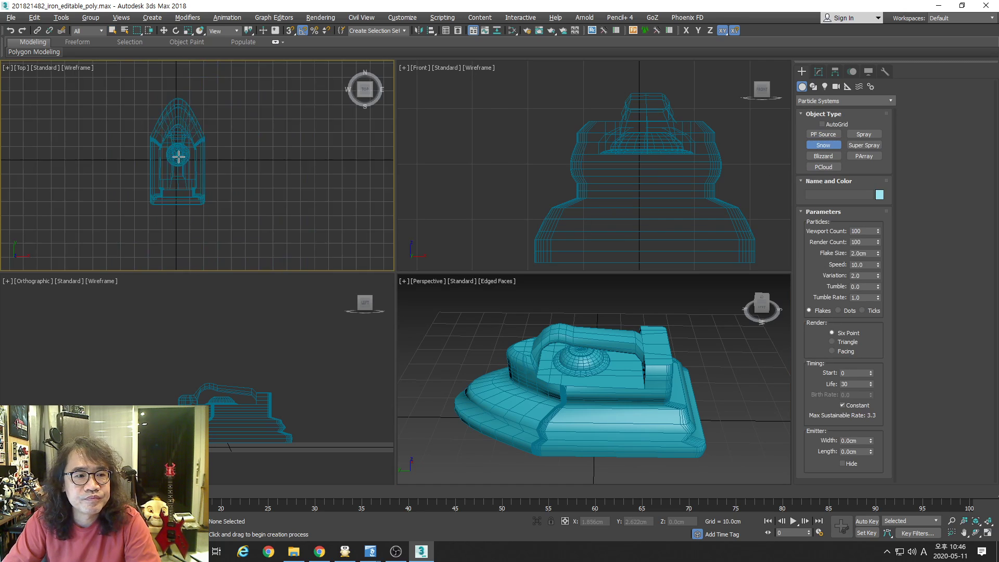
{"action": "left_click_drag", "start_coordinate": [109, 92], "coordinate": [239, 211]}
- Move the snow emitter up about 66 cm so it sits above the iron in the Front view
{"action": "middle_click_drag", "start_coordinate": [607, 203], "coordinate": [594, 199]}
{"action": "scroll", "coordinate": [598, 200], "scroll_direction": "down", "scroll_amount": 5}
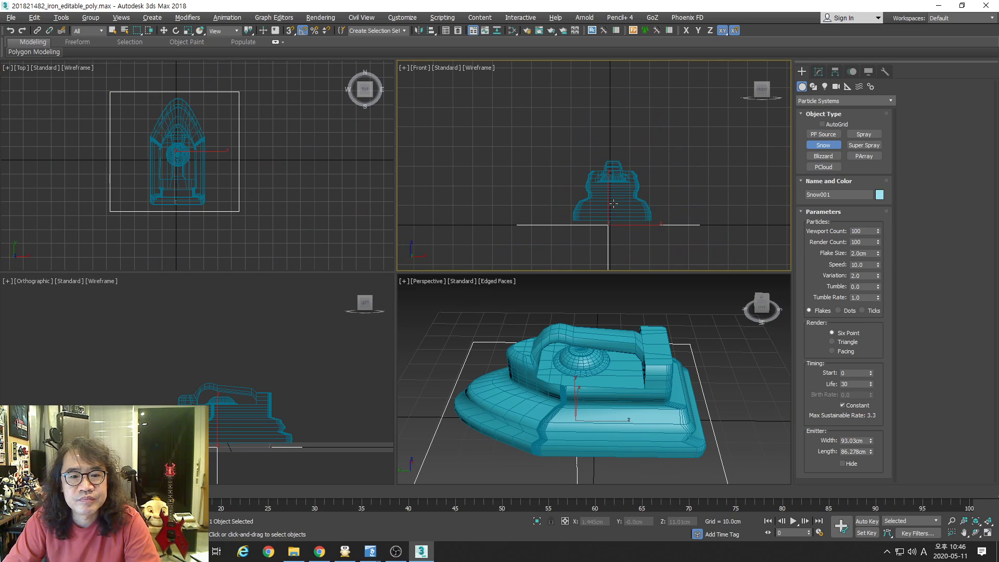
{"action": "right_click", "coordinate": [606, 209]}
{"action": "key", "text": "w"}
{"action": "left_click_drag", "start_coordinate": [607, 184], "coordinate": [607, 71]}
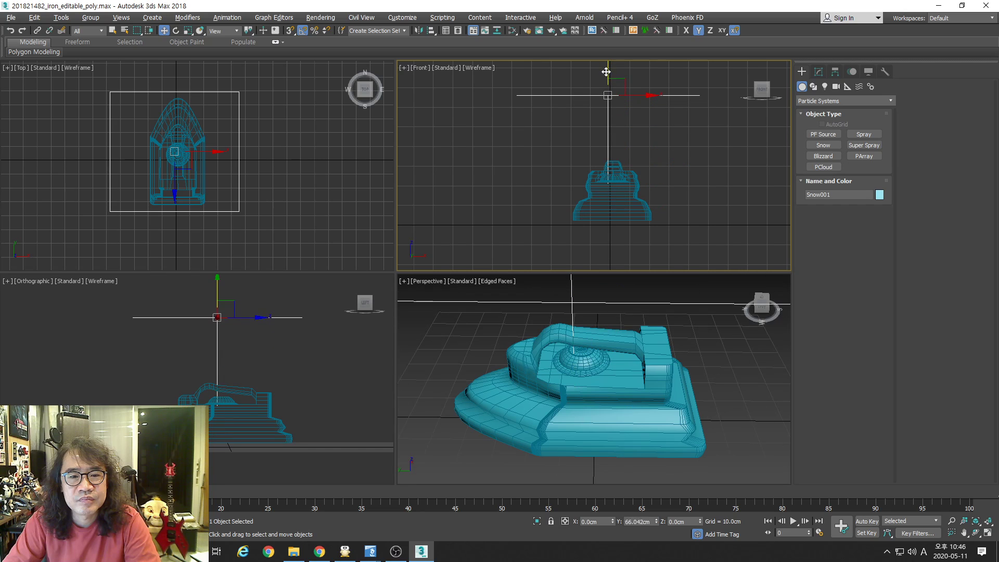
- Maximize the Perspective view with the iron and emitter in frame, and play the snow animation
{"action": "middle_click_drag", "start_coordinate": [588, 343], "coordinate": [590, 354]}
{"action": "key", "text": "alt+z"}
{"action": "left_click_drag", "start_coordinate": [589, 354], "coordinate": [595, 380], "text": "alt"}
{"action": "middle_click_drag", "start_coordinate": [595, 380], "coordinate": [601, 356], "text": "alt"}
{"action": "key", "text": "alt+w"}
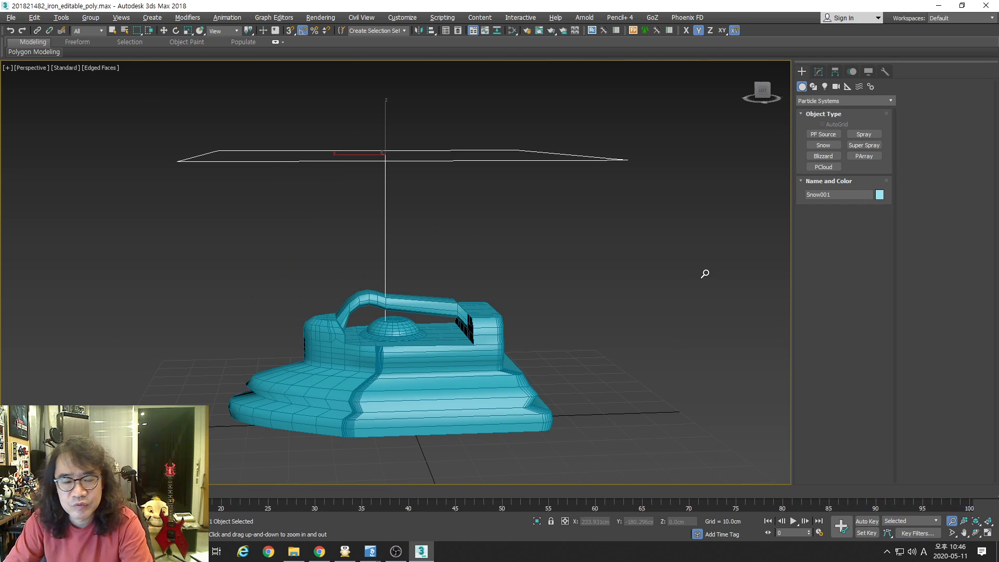
{"action": "key", "text": "/"}
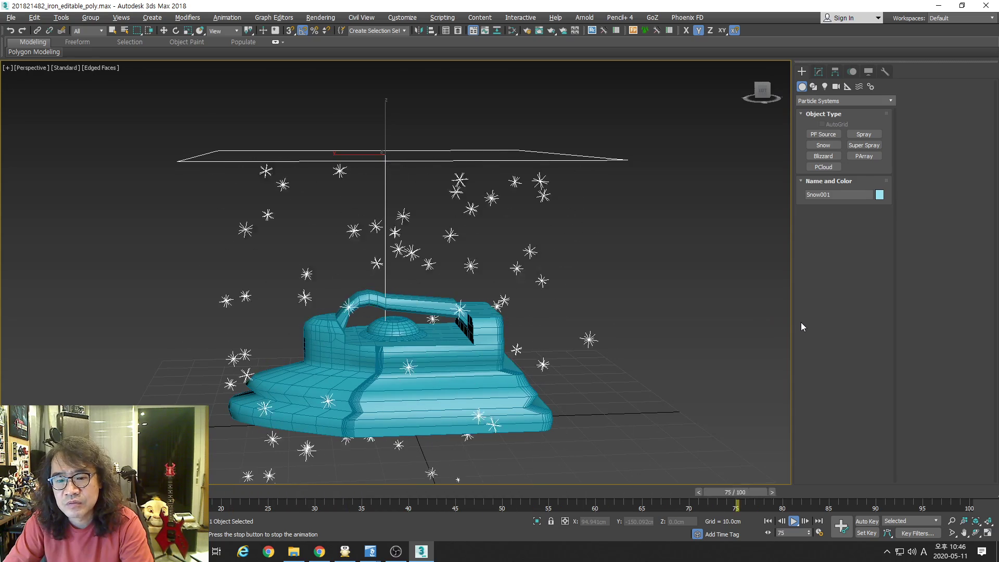
- Delete the snow emitter and frame the whole iron in the Perspective view
{"action": "key", "text": "alt+z"}
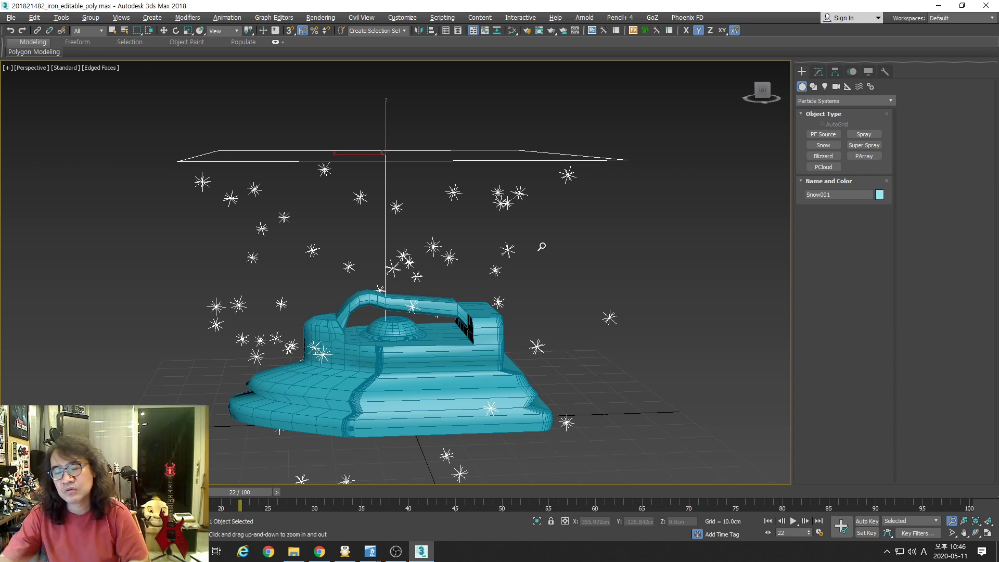
{"action": "key", "text": "w"}
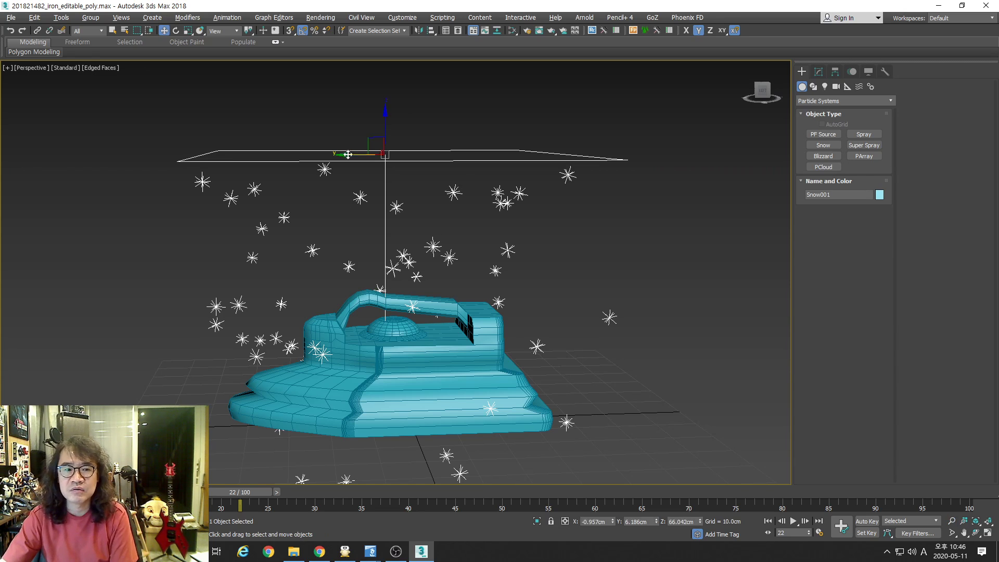
{"action": "left_click", "coordinate": [339, 135]}
{"action": "left_click", "coordinate": [370, 160]}
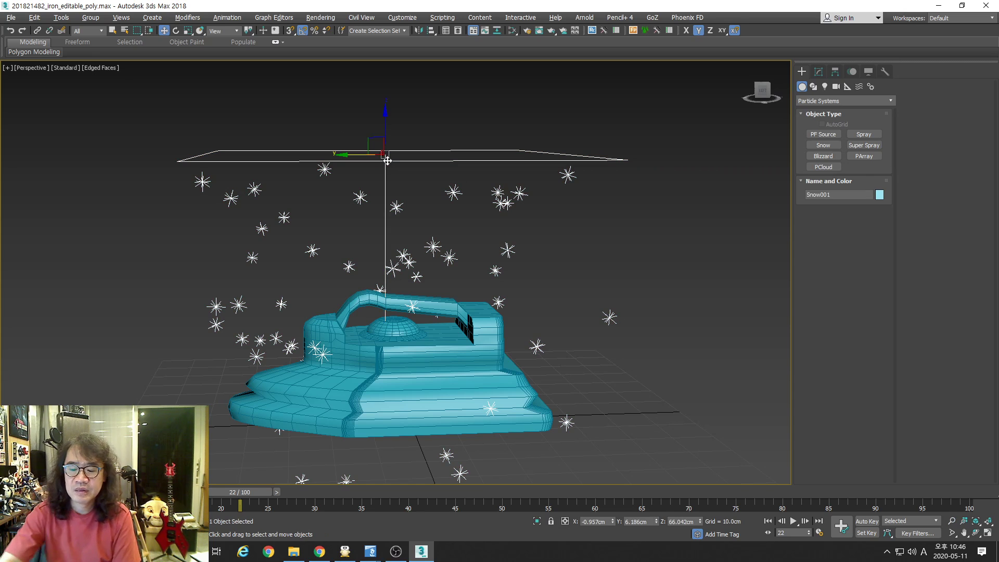
{"action": "key", "text": "Delete"}
{"action": "key", "text": "ctrl+shift+z"}
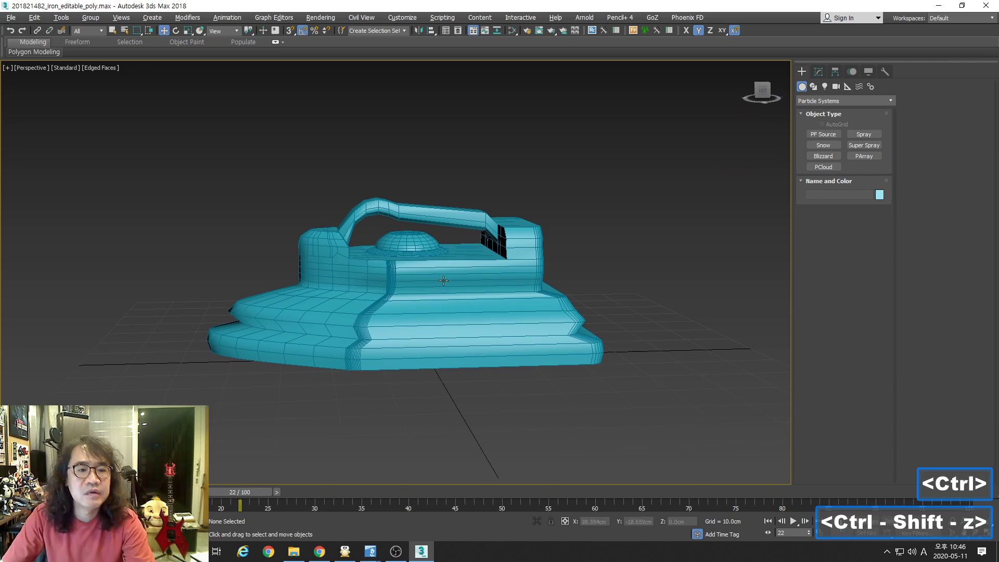
- Select the iron group and show its modifier stack
{"action": "left_click", "coordinate": [482, 272]}
{"action": "middle_click_drag", "start_coordinate": [483, 272], "coordinate": [479, 308], "text": "alt"}
{"action": "key", "text": "alt+z"}
{"action": "left_click_drag", "start_coordinate": [479, 307], "coordinate": [480, 291]}
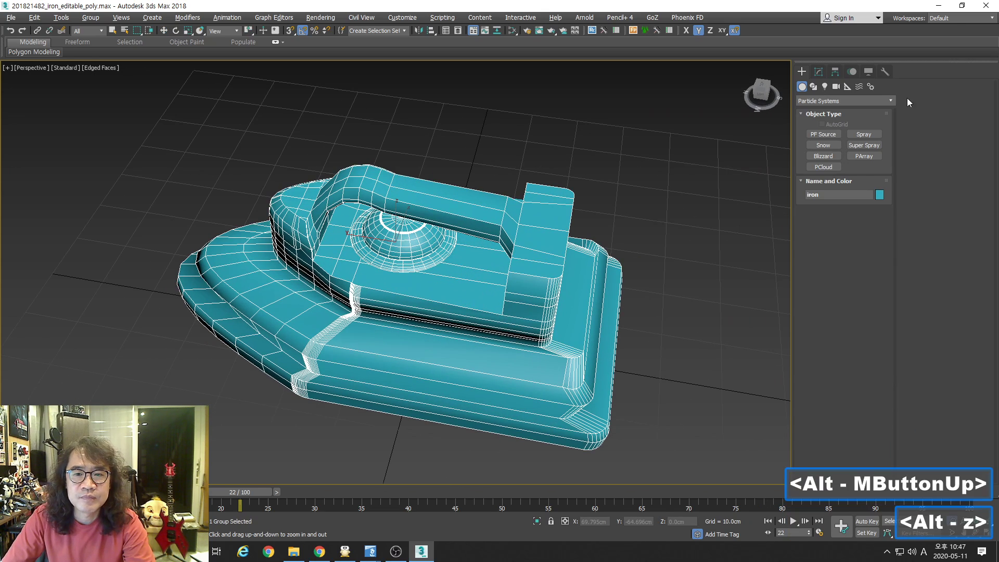
{"action": "left_click", "coordinate": [823, 74]}
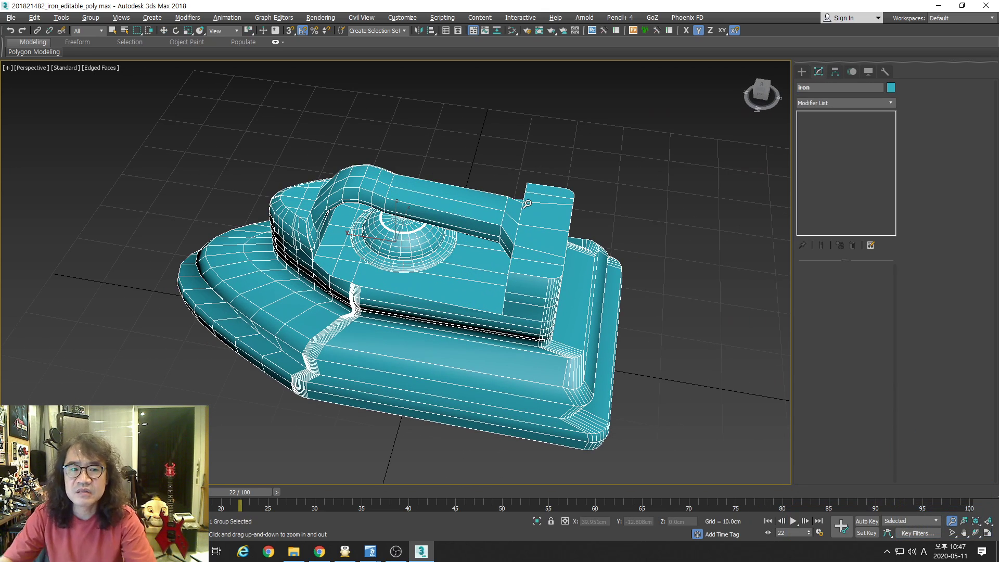
- Open the iron group and select its main body mesh, Line001
{"action": "key", "text": "w"}
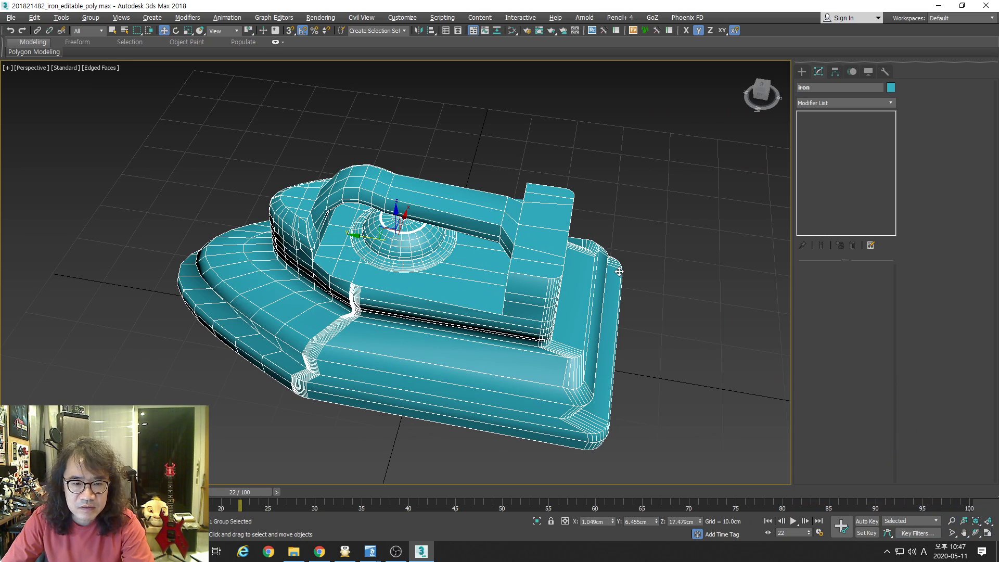
{"action": "key", "text": "shift+ctrl+f"}
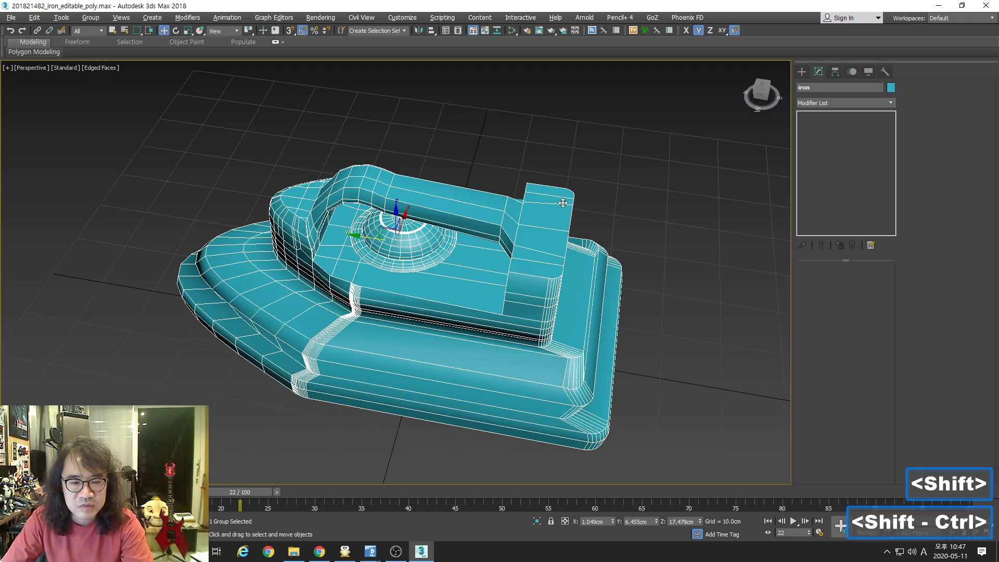
{"action": "left_click", "coordinate": [551, 228]}
- Examine the edge layout of the iron's body mesh from above and behind
{"action": "key", "text": "z"}
{"action": "key", "text": "alt+z"}
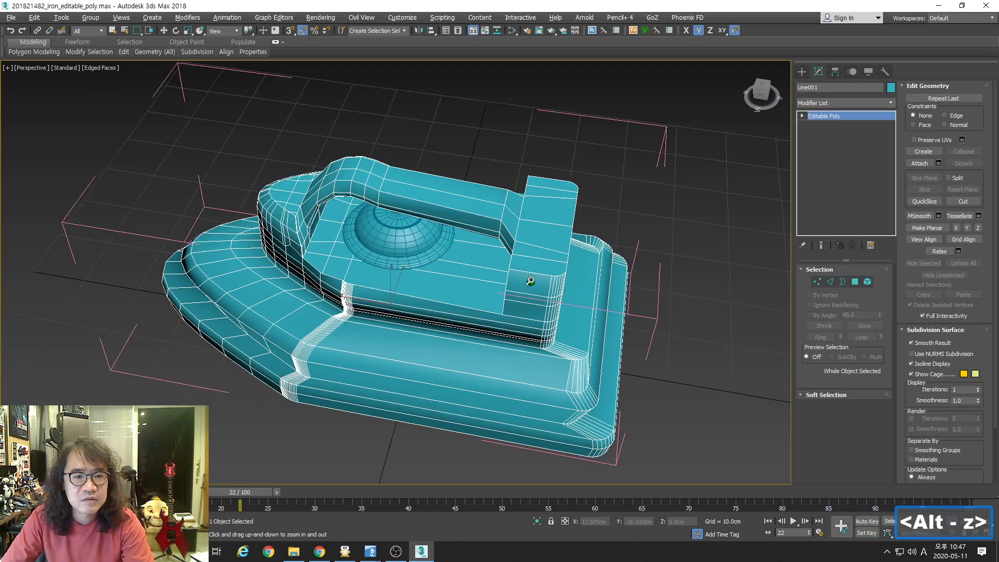
{"action": "middle_click_drag", "start_coordinate": [531, 282], "coordinate": [504, 276], "text": "alt"}
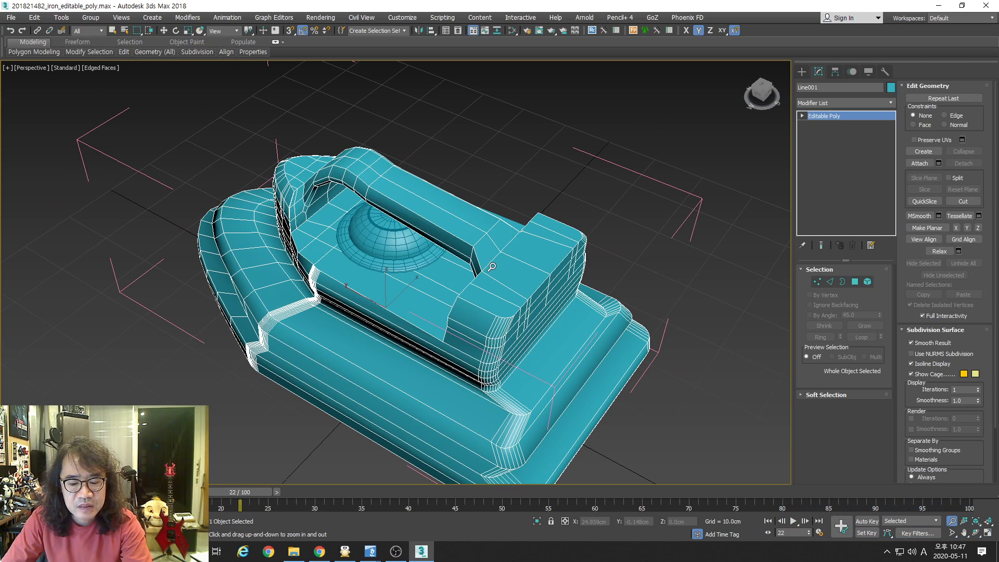
{"action": "key", "text": "z"}
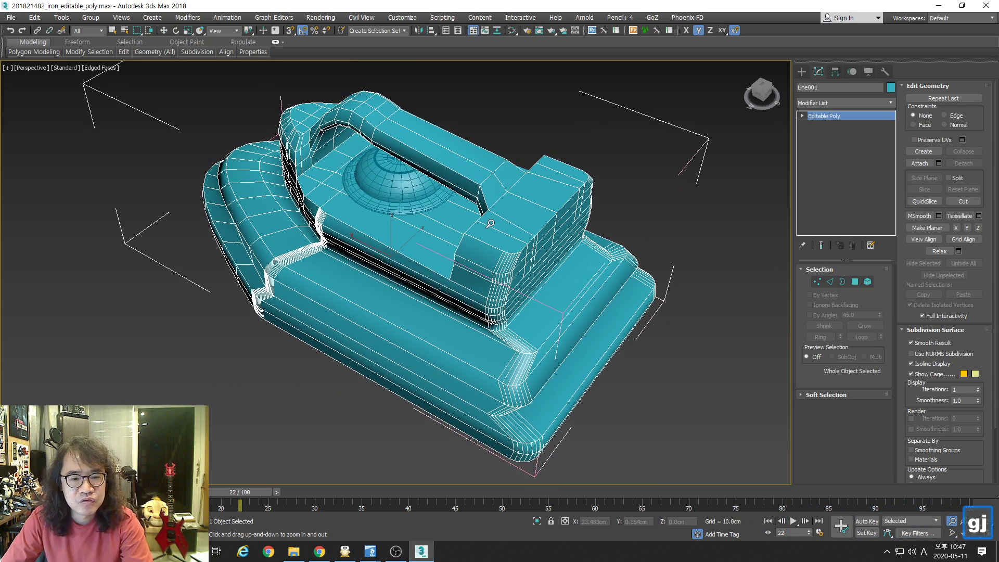
{"action": "key", "text": "alt+z"}
{"action": "key", "text": "j"}
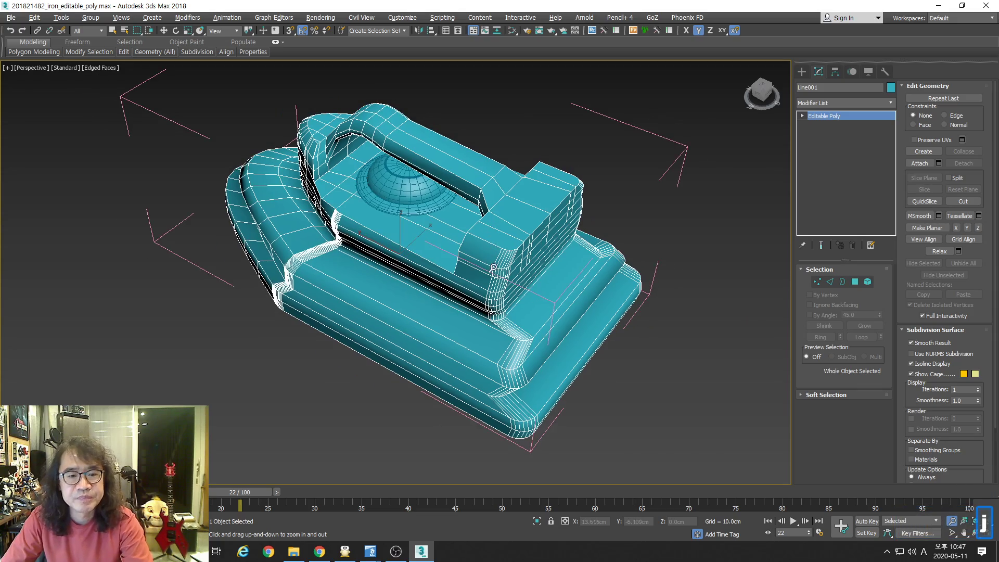
{"action": "left_click_drag", "start_coordinate": [502, 269], "coordinate": [501, 261]}
{"action": "middle_click_drag", "start_coordinate": [501, 261], "coordinate": [515, 245], "text": "alt"}
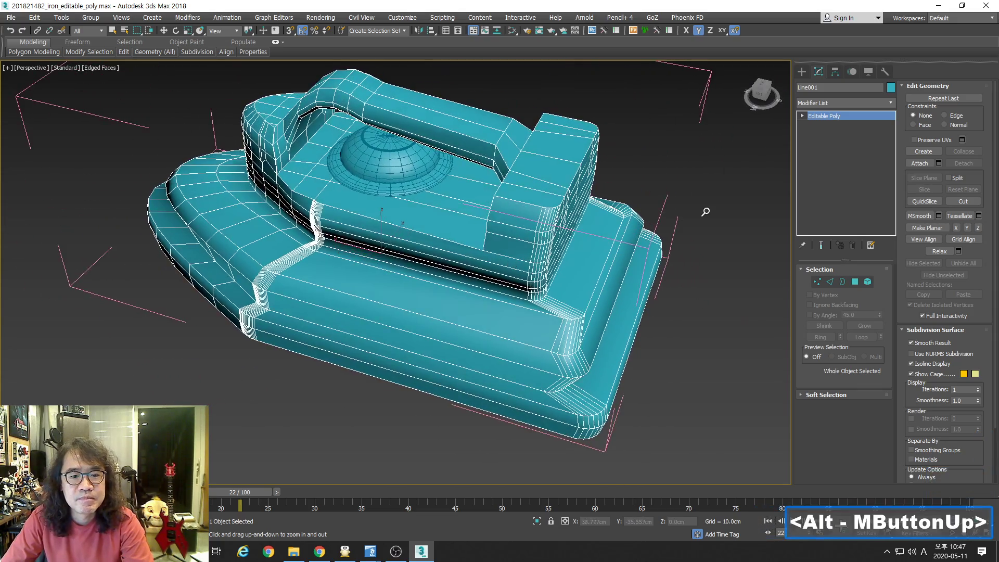
{"action": "left_click", "coordinate": [893, 102]}
{"action": "left_click_drag", "start_coordinate": [893, 121], "coordinate": [876, 93]}
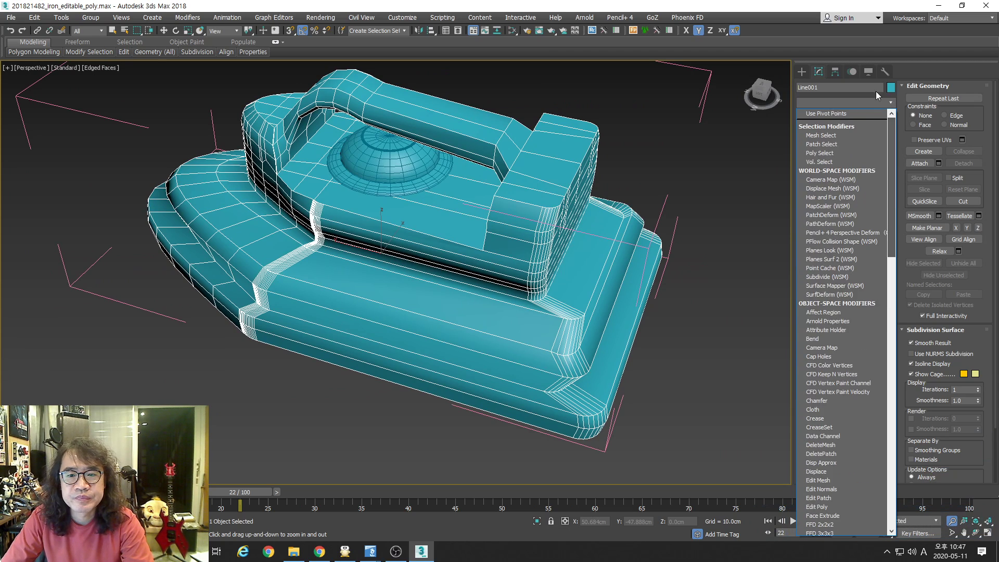
{"action": "left_click", "coordinate": [876, 92]}
- Examine the iron's body mesh from the front, the underside and the side
{"action": "key", "text": "alt+z"}
{"action": "middle_click_drag", "start_coordinate": [602, 230], "coordinate": [524, 275], "text": "alt"}
{"action": "middle_click_drag", "start_coordinate": [505, 283], "coordinate": [514, 286], "text": "alt"}
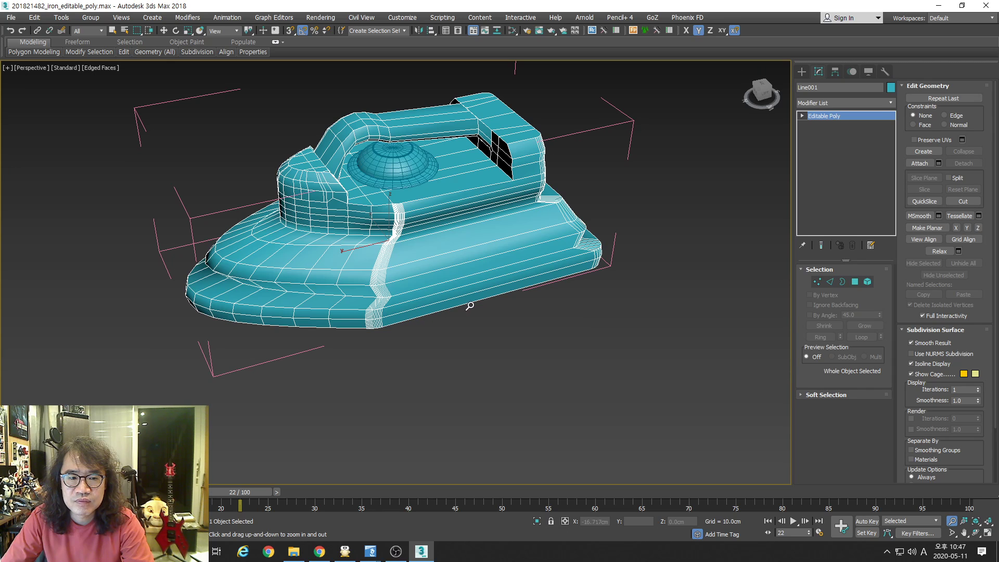
{"action": "middle_click_drag", "start_coordinate": [470, 305], "coordinate": [464, 203], "text": "alt"}
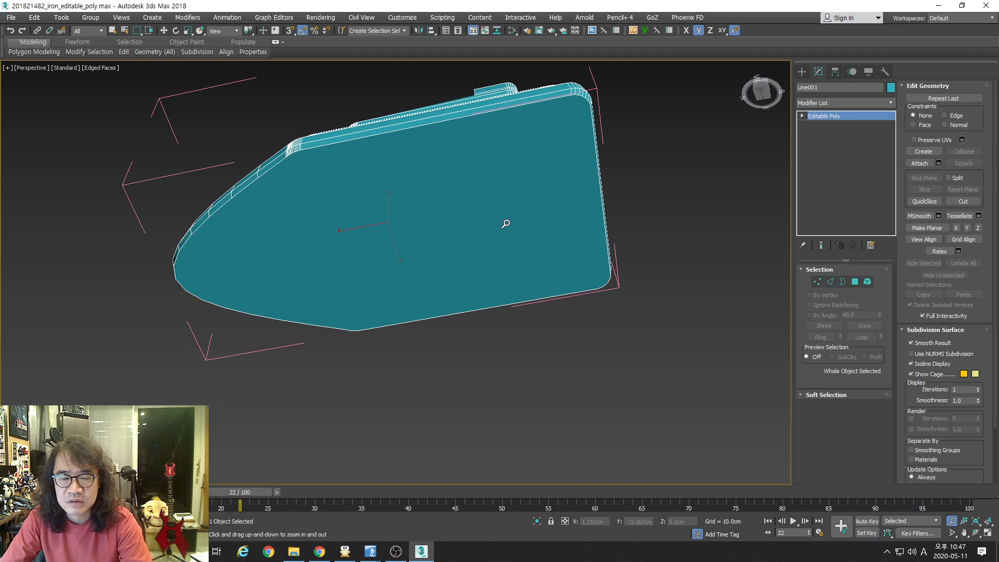
{"action": "middle_click_drag", "start_coordinate": [464, 198], "coordinate": [481, 295], "text": "alt"}
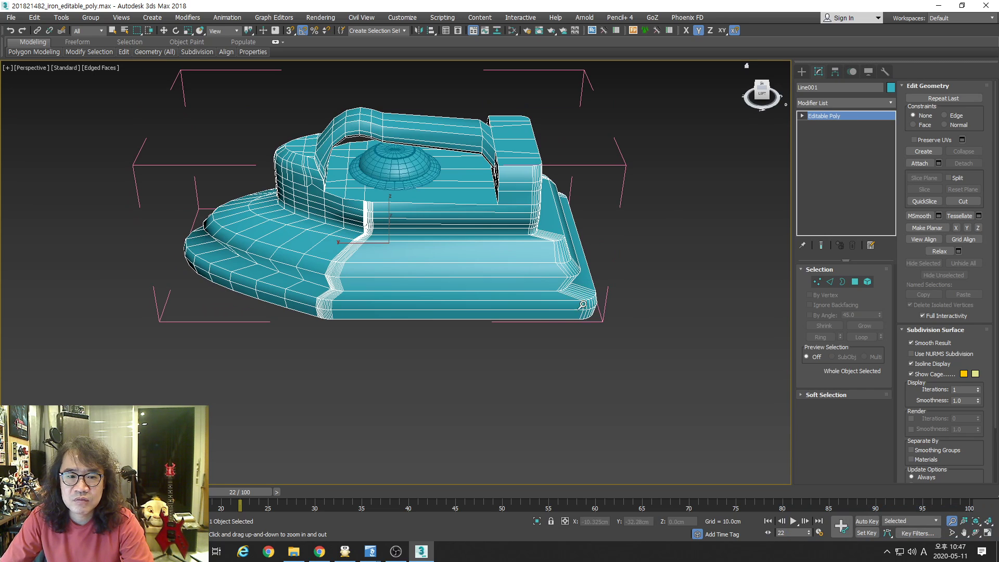
{"action": "middle_click_drag", "start_coordinate": [599, 314], "coordinate": [605, 329], "text": "alt"}
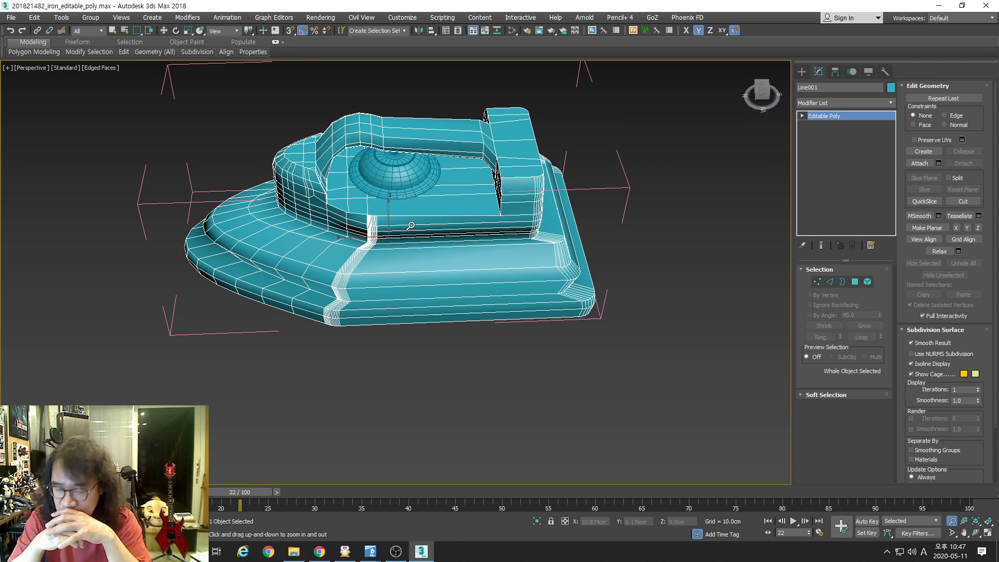
{"action": "middle_click_drag", "start_coordinate": [411, 226], "coordinate": [428, 246]}
{"action": "key", "text": "alt+z"}
{"action": "left_click_drag", "start_coordinate": [431, 259], "coordinate": [434, 249]}
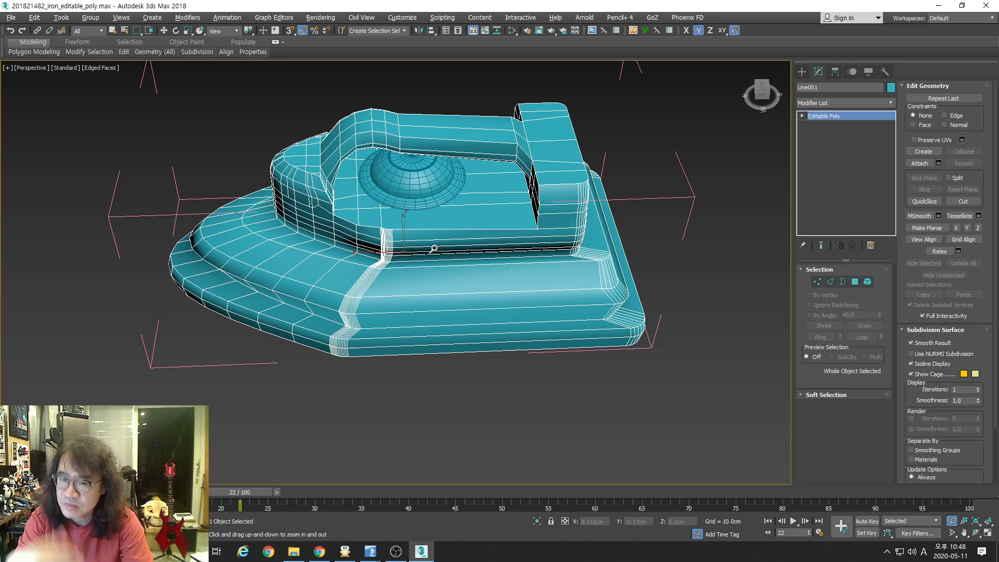
{"action": "middle_click_drag", "start_coordinate": [454, 290], "coordinate": [457, 304]}
{"action": "key", "text": "alt+z"}
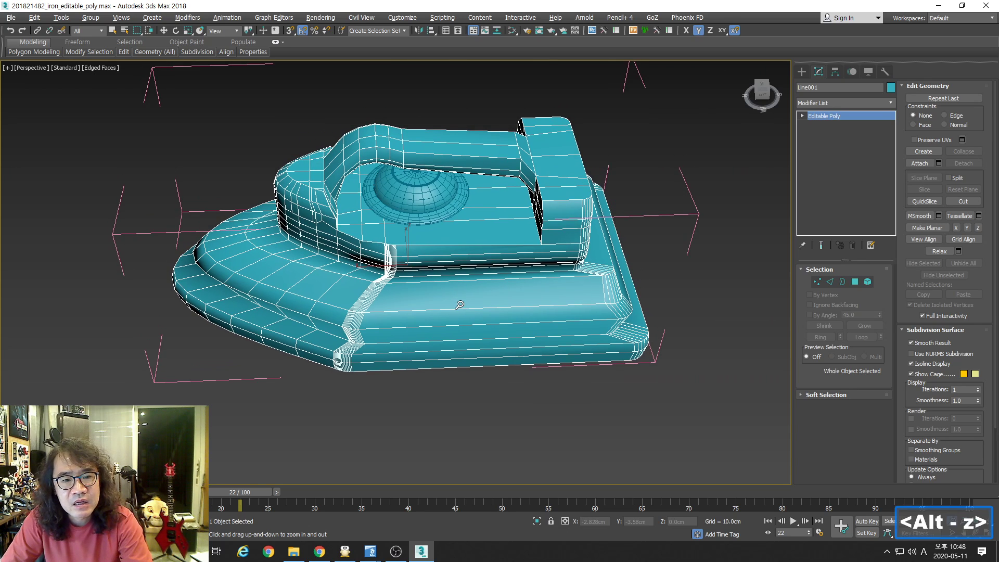
{"action": "left_click_drag", "start_coordinate": [458, 304], "coordinate": [459, 293]}
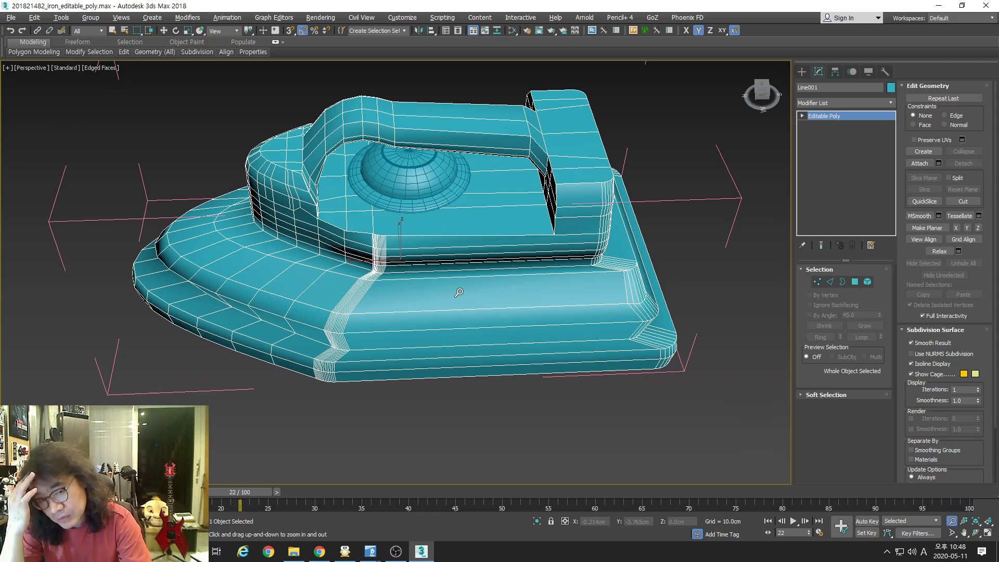
- Inspect up close the dense band of edges at the corner of the iron's base
{"action": "key", "text": "alt+z"}
{"action": "left_click_drag", "start_coordinate": [418, 324], "coordinate": [375, 289]}
{"action": "middle_click_drag", "start_coordinate": [292, 348], "coordinate": [372, 307]}
{"action": "left_click_drag", "start_coordinate": [373, 307], "coordinate": [383, 321]}
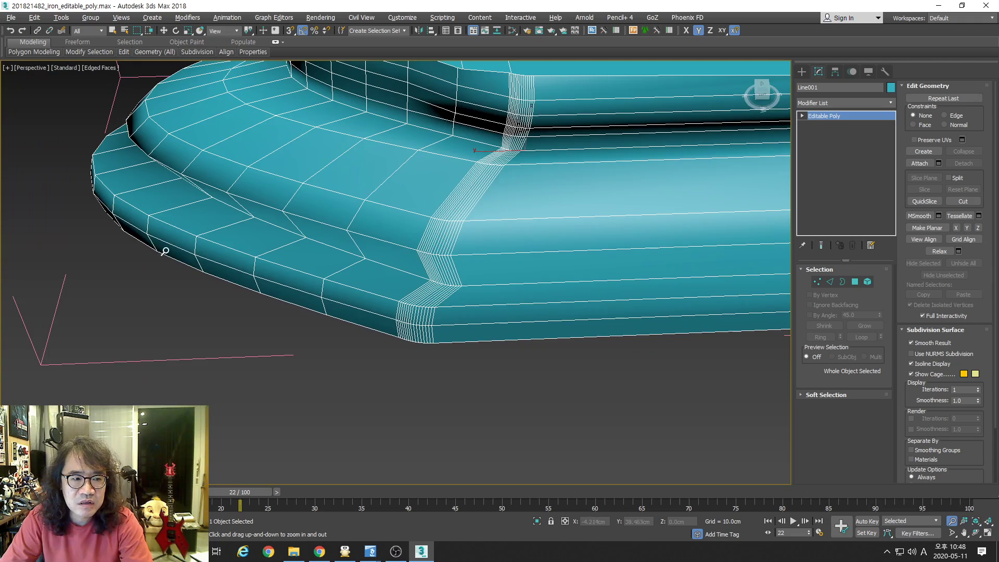
{"action": "middle_click_drag", "start_coordinate": [165, 251], "coordinate": [141, 238], "text": "alt"}
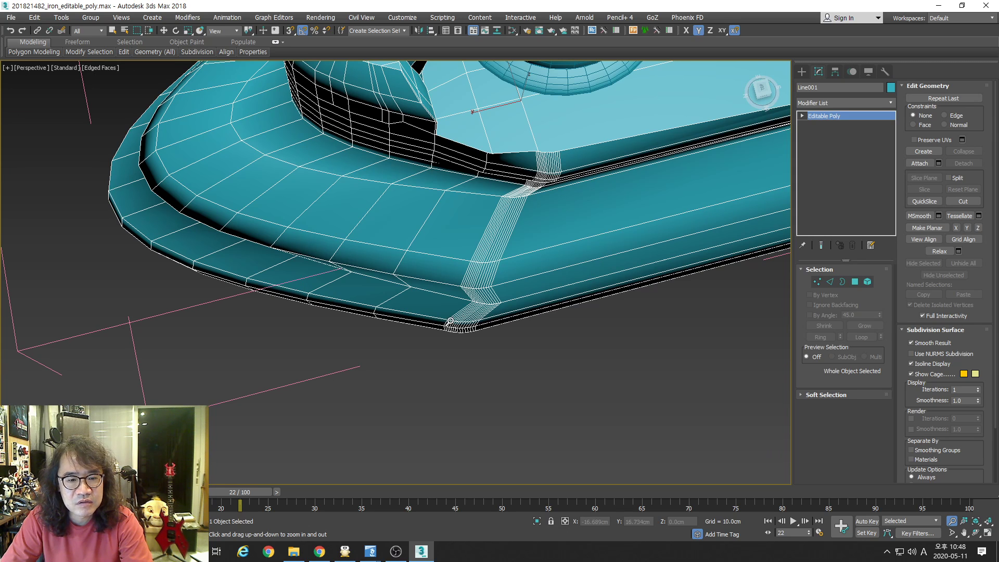
{"action": "middle_click_drag", "start_coordinate": [449, 321], "coordinate": [419, 329]}
{"action": "left_click_drag", "start_coordinate": [424, 332], "coordinate": [426, 324], "text": "alt"}
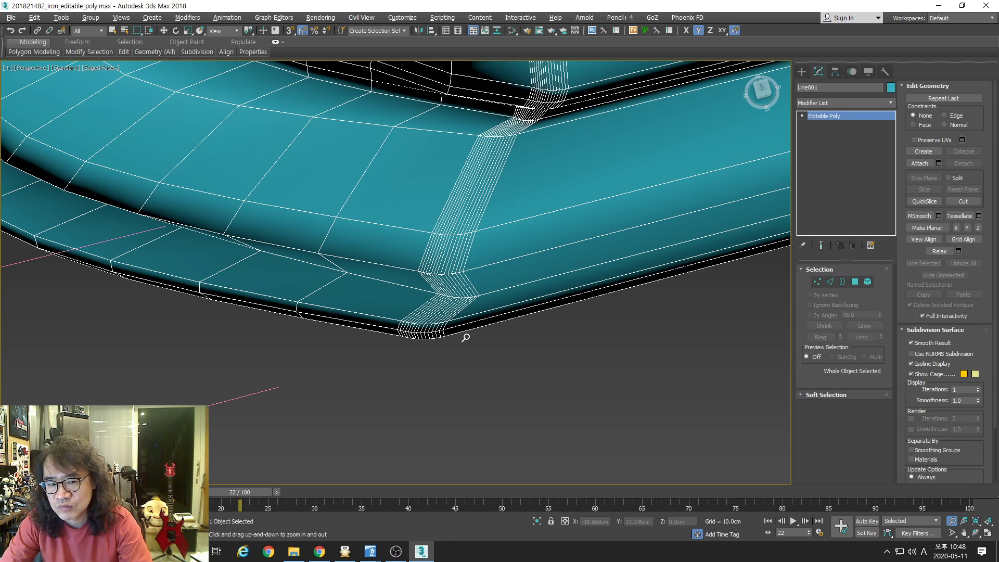
{"action": "key", "text": "alt+z"}
{"action": "left_click_drag", "start_coordinate": [457, 323], "coordinate": [431, 370]}
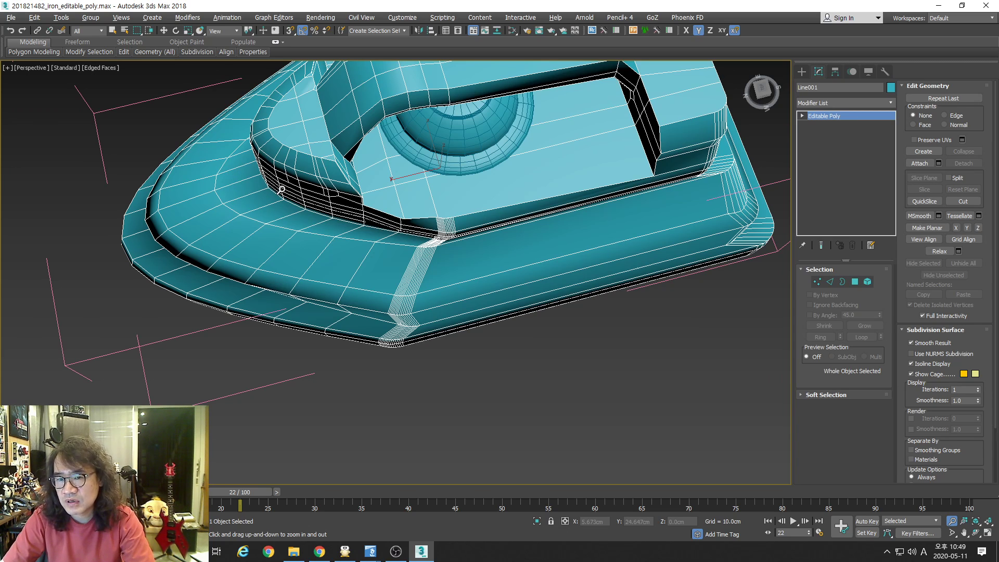
- Apply a TurboSmooth modifier to the iron's body mesh and display it shaded without its edges
{"action": "left_click", "coordinate": [891, 101]}
{"action": "left_click_drag", "start_coordinate": [890, 128], "coordinate": [867, 415]}
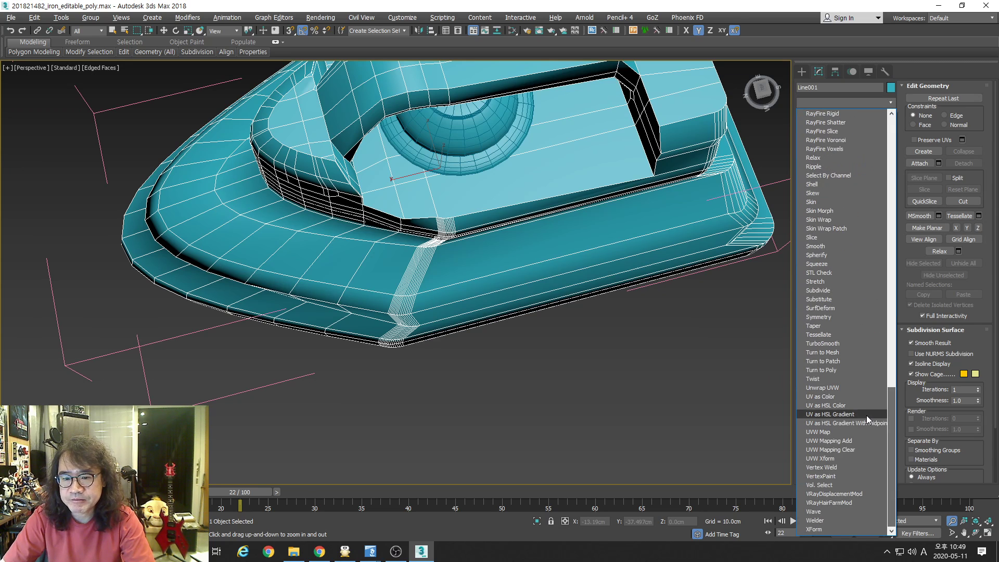
{"action": "left_click", "coordinate": [827, 343]}
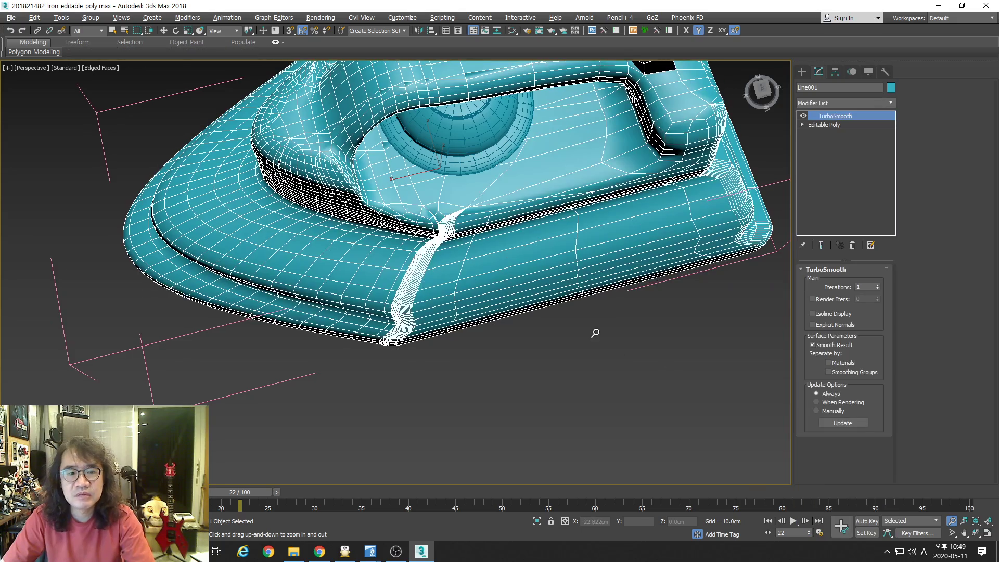
{"action": "middle_click_drag", "start_coordinate": [595, 333], "coordinate": [391, 337], "text": "alt"}
{"action": "key", "text": "F4"}
{"action": "key", "text": "alt+z"}
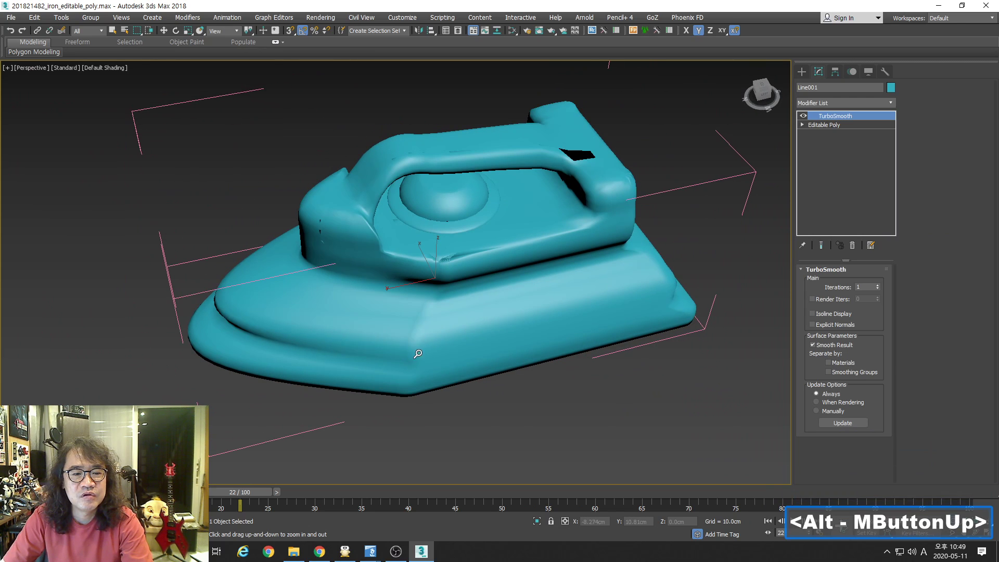
- Examine the TurboSmooth result on the iron's body from the side, at the front block and around the rear handle joint
{"action": "key", "text": "alt+z"}
{"action": "left_click_drag", "start_coordinate": [417, 350], "coordinate": [394, 315]}
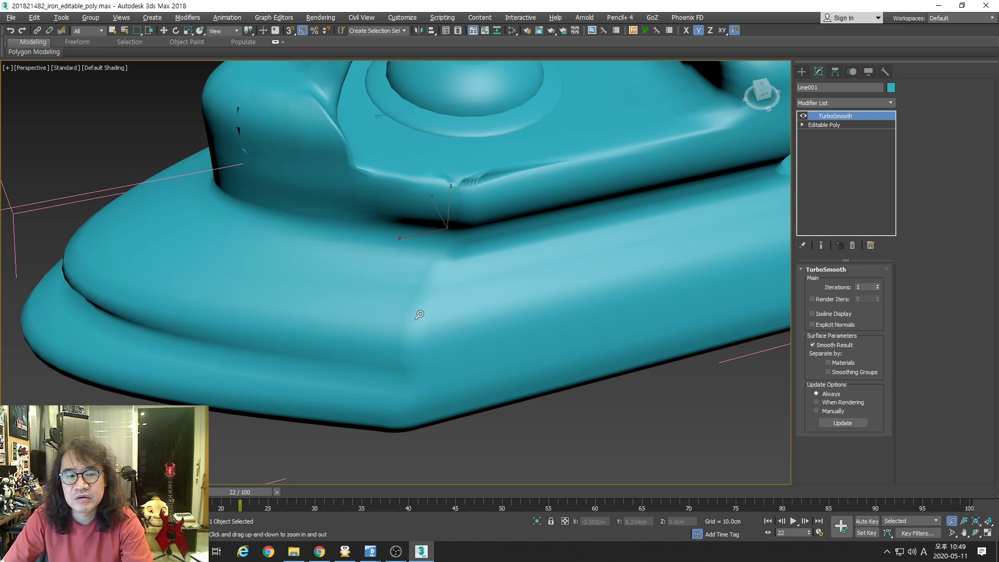
{"action": "middle_click_drag", "start_coordinate": [466, 315], "coordinate": [469, 329]}
{"action": "left_click_drag", "start_coordinate": [437, 326], "coordinate": [440, 359], "text": "alt"}
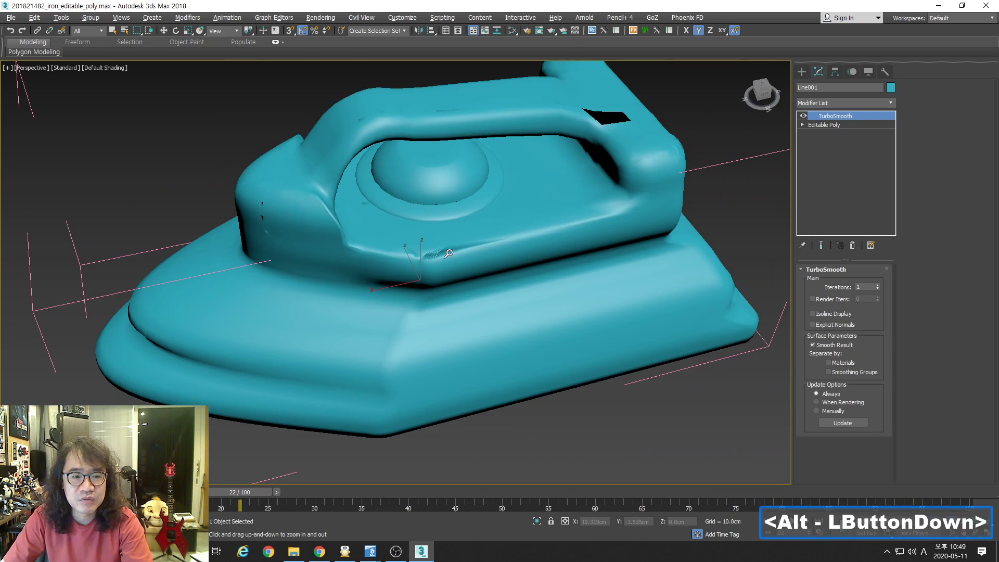
{"action": "middle_click_drag", "start_coordinate": [593, 300], "coordinate": [533, 234], "text": "alt"}
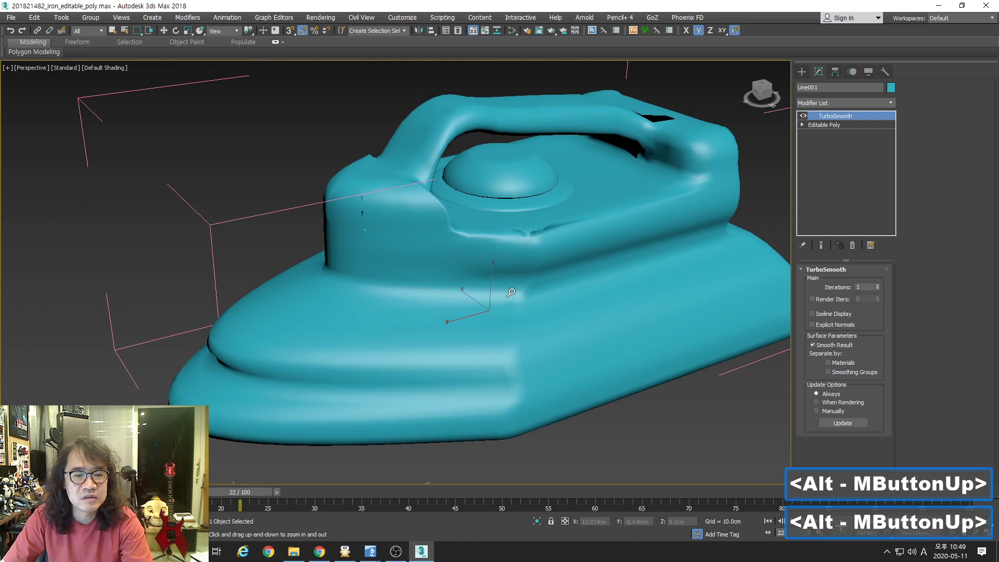
{"action": "scroll", "coordinate": [535, 232], "scroll_direction": "up", "scroll_amount": 2}
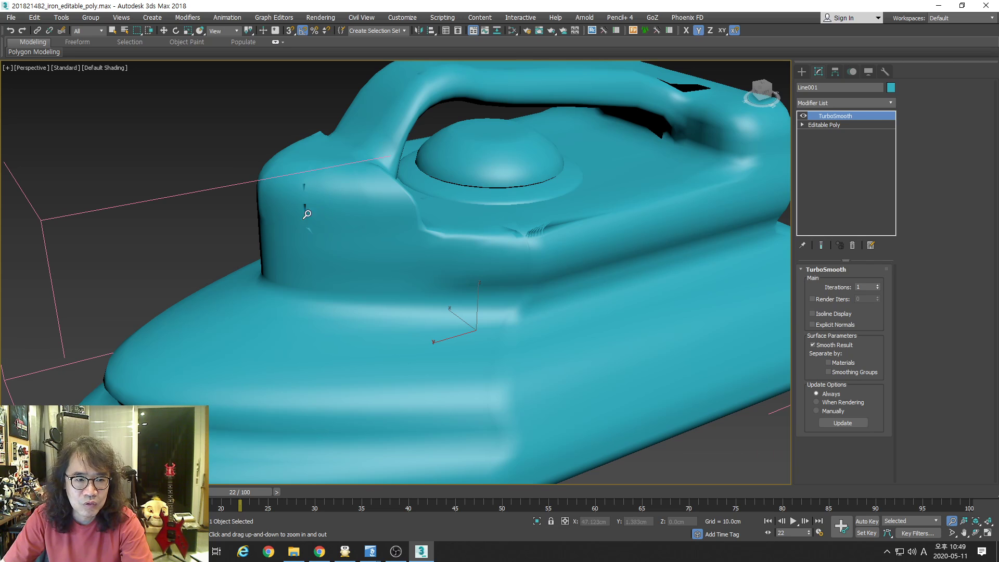
{"action": "middle_click_drag", "start_coordinate": [668, 221], "coordinate": [580, 287], "text": "alt"}
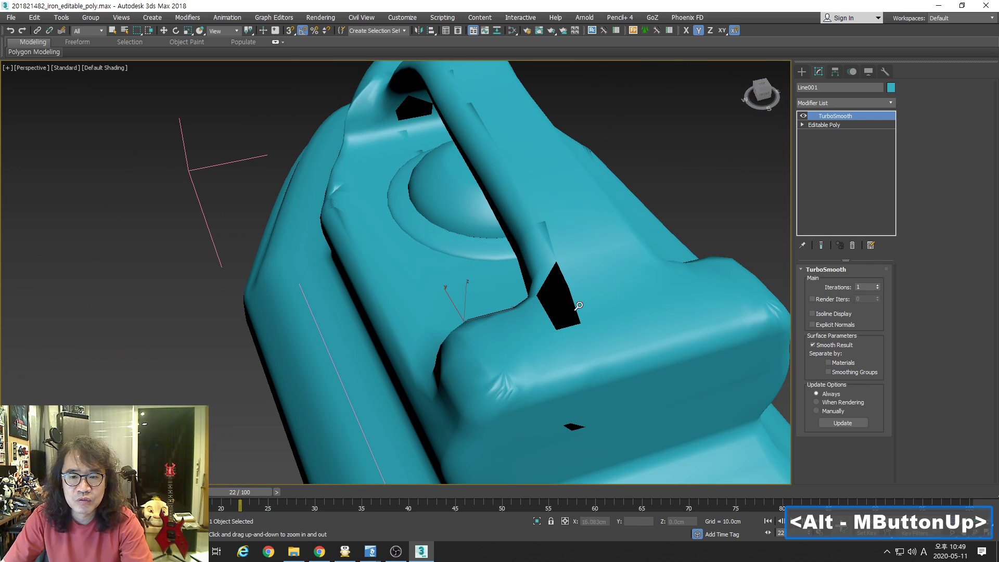
- Display the mesh edges, go down to the Editable Poly level and examine the edge layout on the iron's rear
{"action": "key", "text": "F4"}
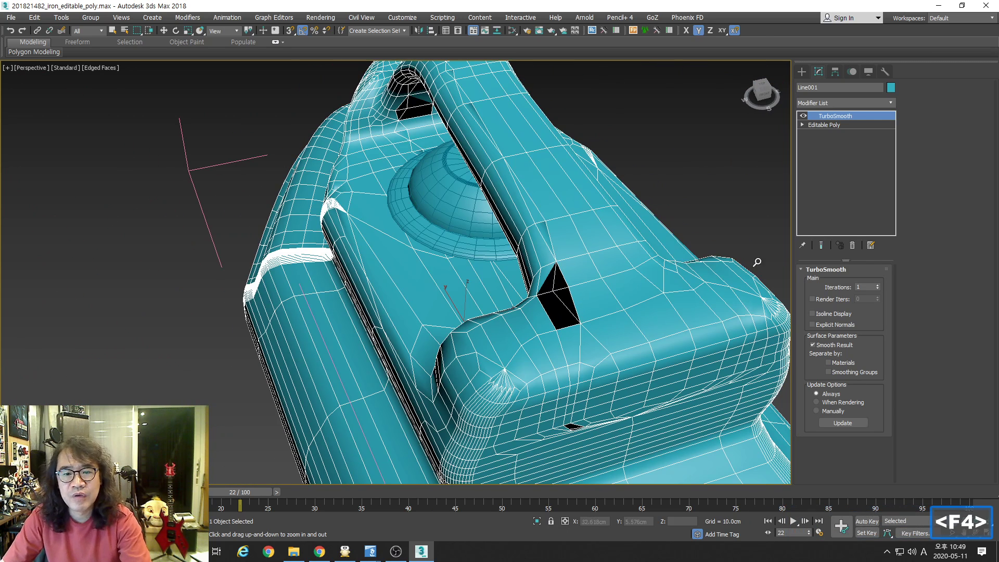
{"action": "left_click", "coordinate": [821, 125]}
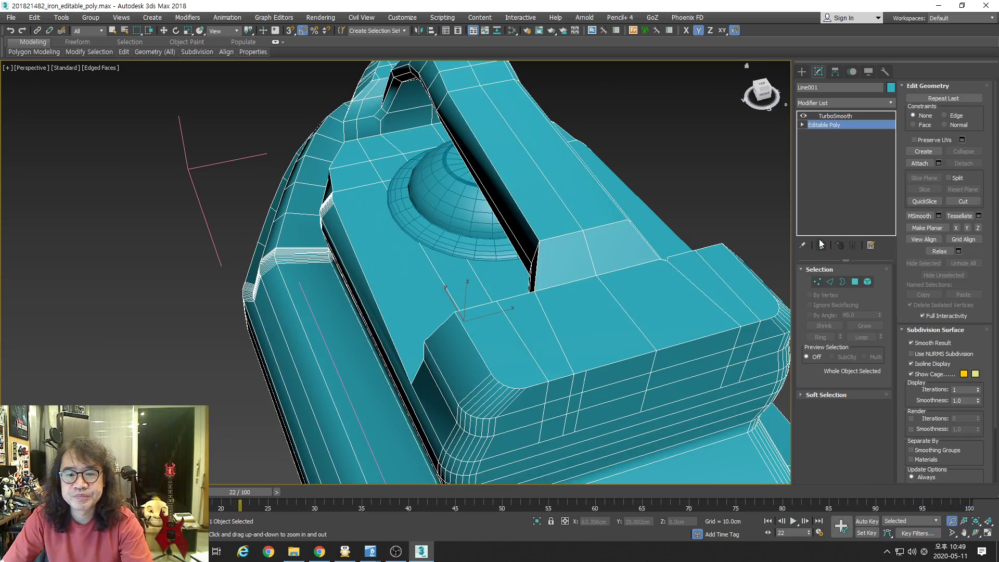
{"action": "middle_click_drag", "start_coordinate": [599, 255], "coordinate": [509, 182]}
{"action": "key", "text": "alt+z"}
{"action": "left_click_drag", "start_coordinate": [509, 182], "coordinate": [524, 274]}
{"action": "key", "text": "alt+z"}
{"action": "middle_click_drag", "start_coordinate": [524, 275], "coordinate": [526, 254], "text": "alt"}
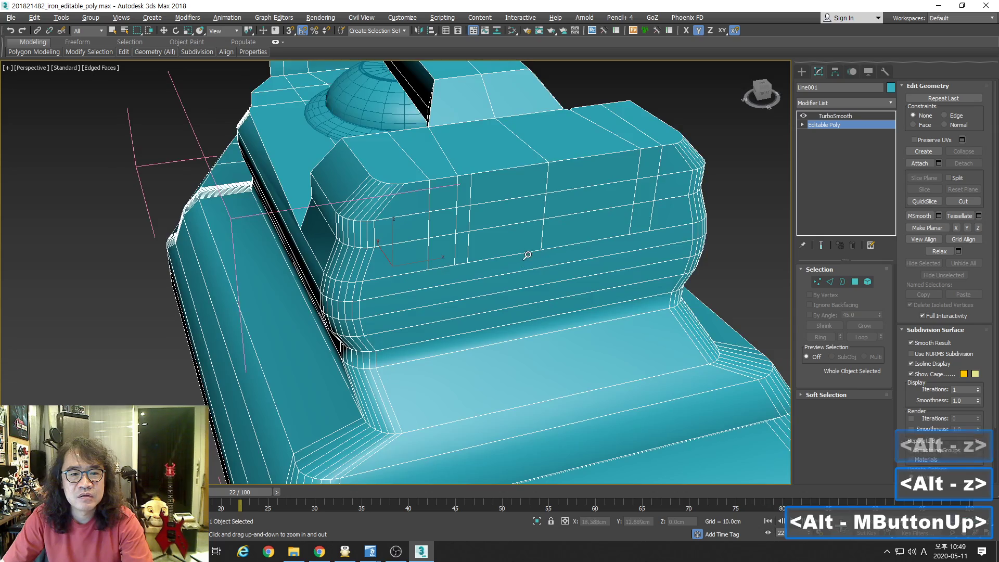
{"action": "left_click_drag", "start_coordinate": [520, 255], "coordinate": [592, 287], "text": "alt"}
{"action": "middle_click_drag", "start_coordinate": [492, 282], "coordinate": [480, 207], "text": "alt"}
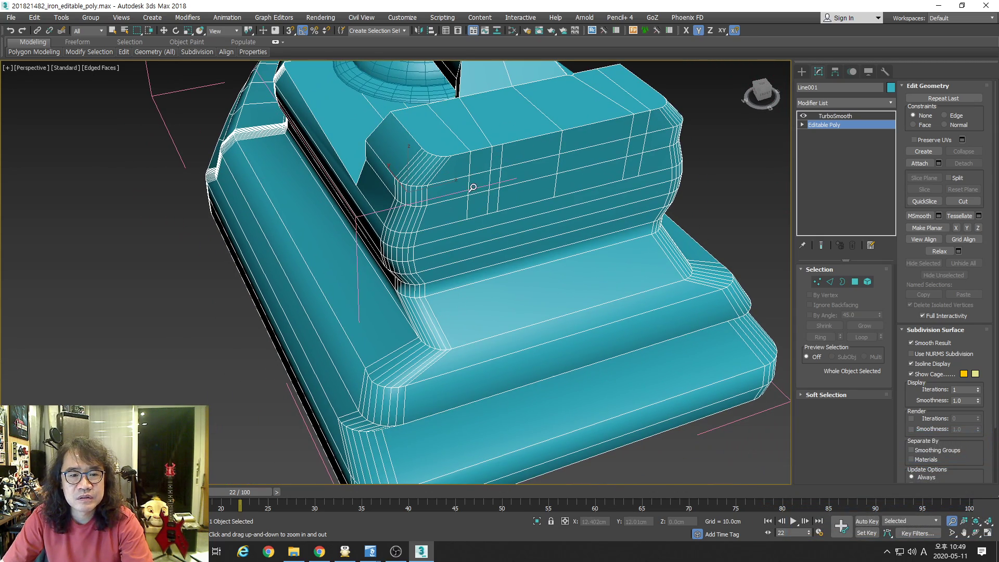
- Enter edge editing and compare the front block's base mesh with its smoothed end result
{"action": "left_click", "coordinate": [830, 282]}
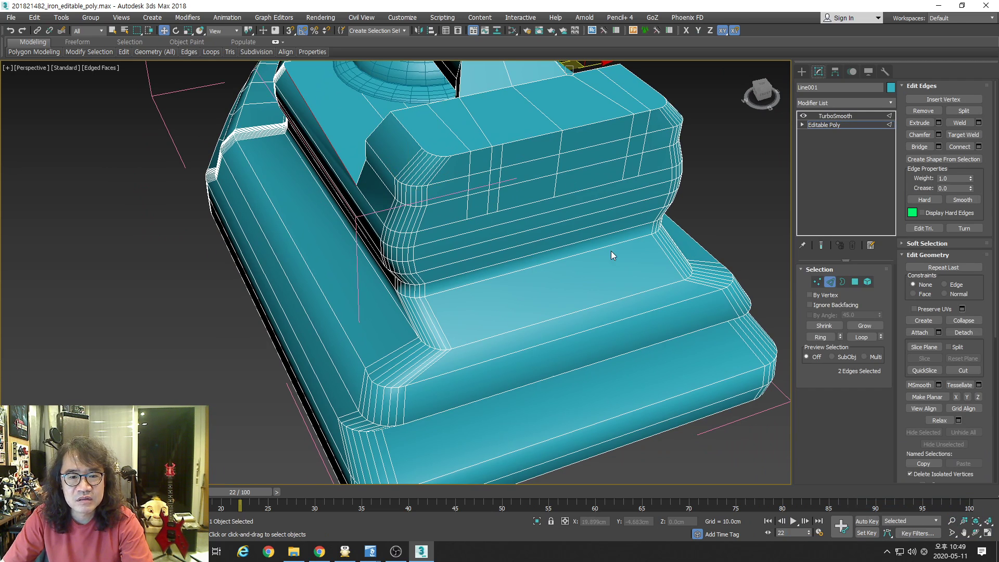
{"action": "mouse_move", "coordinate": [613, 252]}
{"action": "middle_mouse_down", "text": "alt"}
{"action": "mouse_move", "coordinate": [639, 248]}
{"action": "mouse_move", "coordinate": [620, 250]}
{"action": "middle_mouse_up", "text": "alt"}
{"action": "left_click_drag", "start_coordinate": [619, 250], "coordinate": [598, 192], "text": "alt"}
{"action": "middle_click_drag", "start_coordinate": [599, 192], "coordinate": [481, 281], "text": "alt"}
{"action": "key", "text": "alt+z"}
{"action": "key", "text": "alt+z"}
{"action": "left_click_drag", "start_coordinate": [481, 281], "coordinate": [479, 252]}
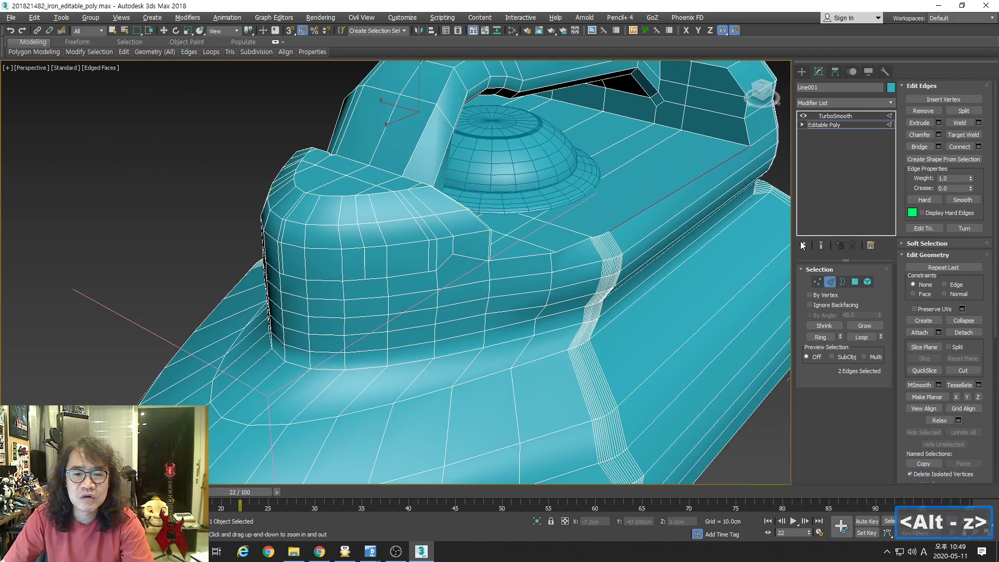
{"action": "left_click", "coordinate": [822, 246]}
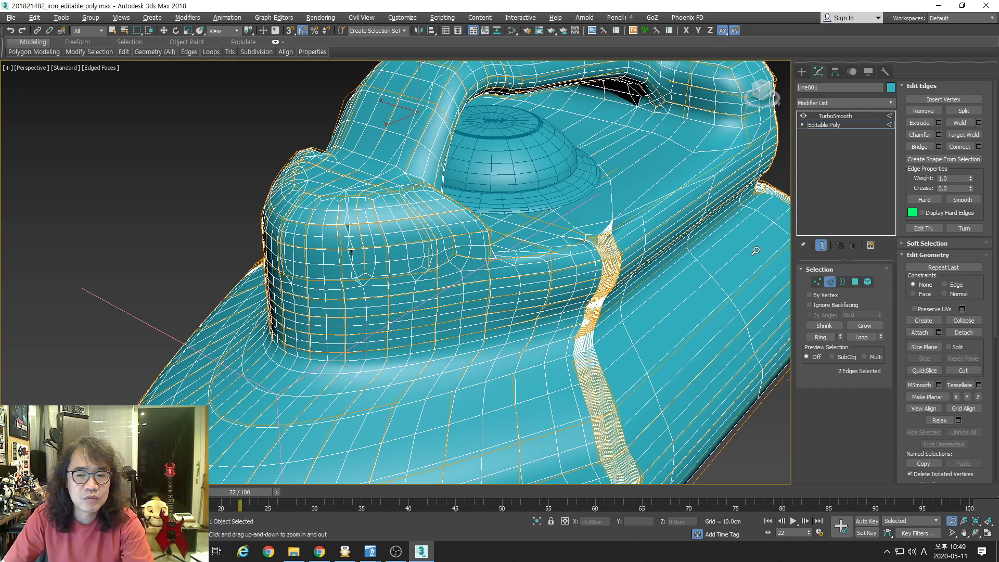
{"action": "left_click", "coordinate": [824, 248]}
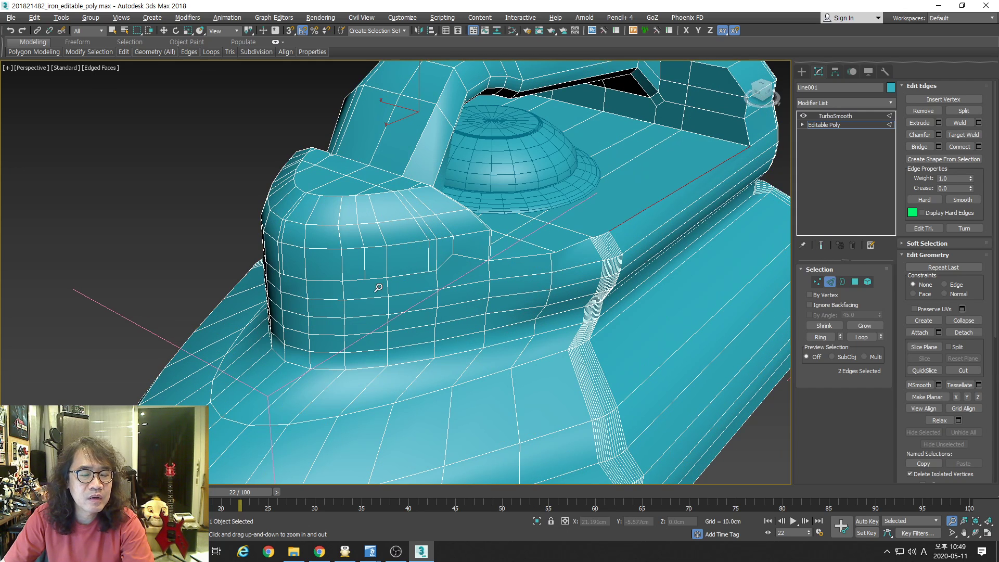
- Inspect up close the vertical edges that stop partway down the front block, checking them again against the smoothed result
{"action": "key", "text": "alt+z"}
{"action": "scroll", "coordinate": [366, 281], "scroll_direction": "up", "scroll_amount": 3}
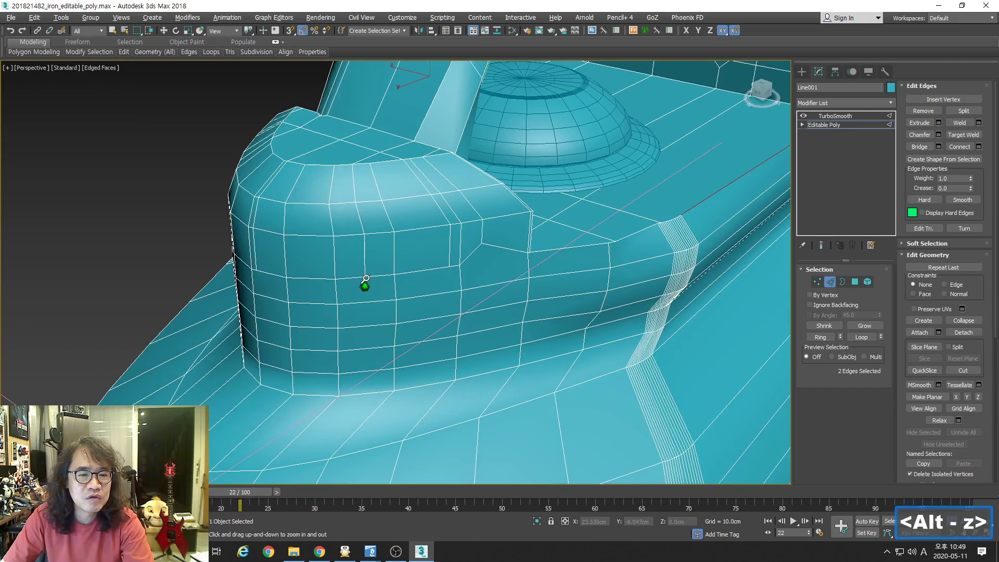
{"action": "middle_click_drag", "start_coordinate": [361, 285], "coordinate": [458, 285], "text": "alt"}
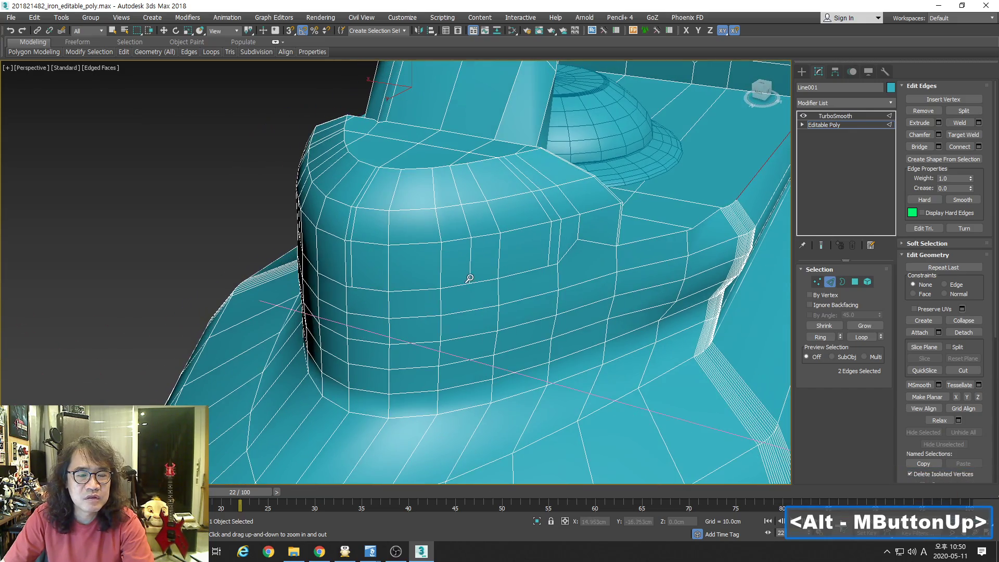
{"action": "middle_click_drag", "start_coordinate": [549, 311], "coordinate": [517, 324]}
{"action": "left_click_drag", "start_coordinate": [509, 296], "coordinate": [476, 325], "text": "alt"}
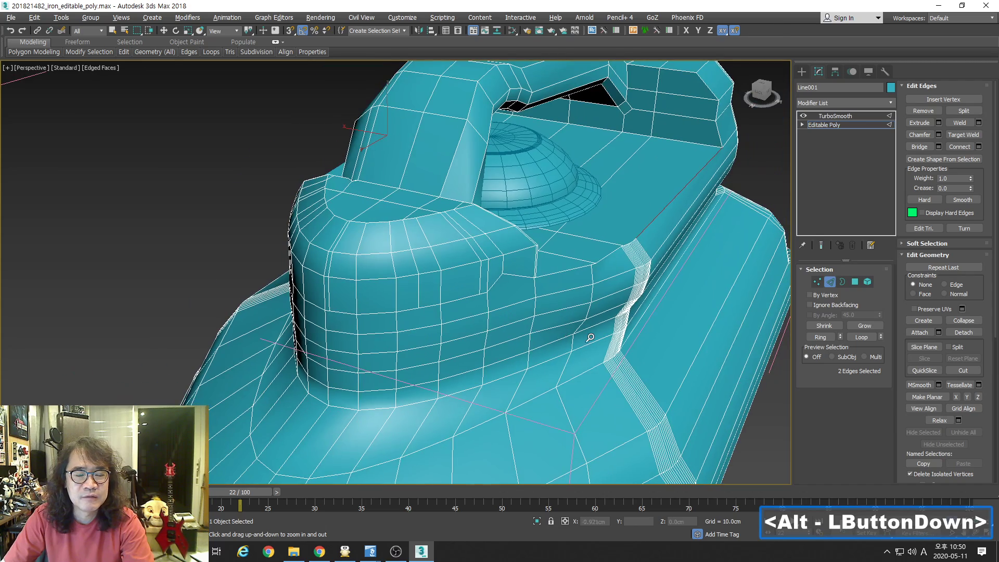
{"action": "left_click_drag", "start_coordinate": [590, 338], "coordinate": [501, 352], "text": "alt"}
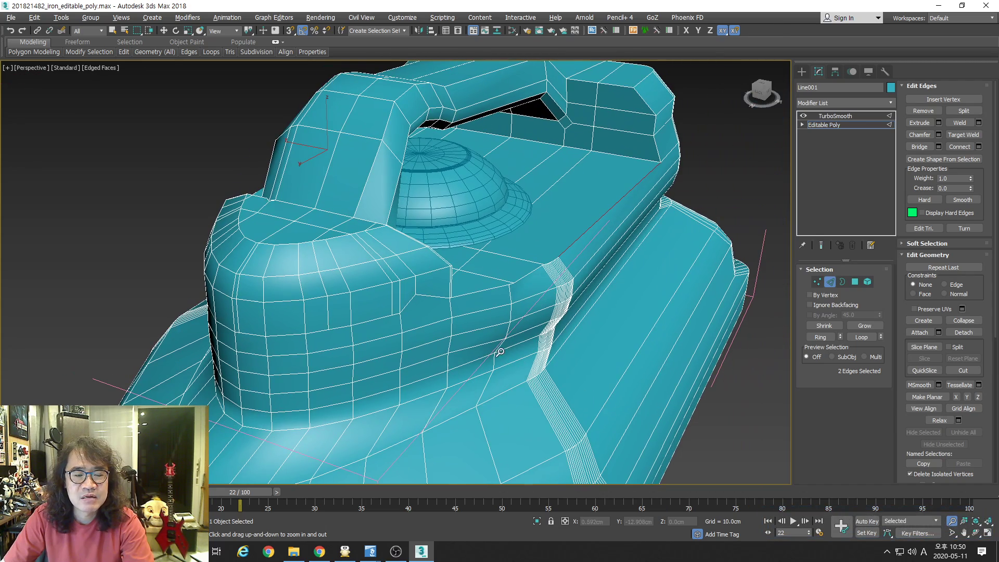
{"action": "left_click", "coordinate": [831, 281]}
{"action": "left_click", "coordinate": [831, 281]}
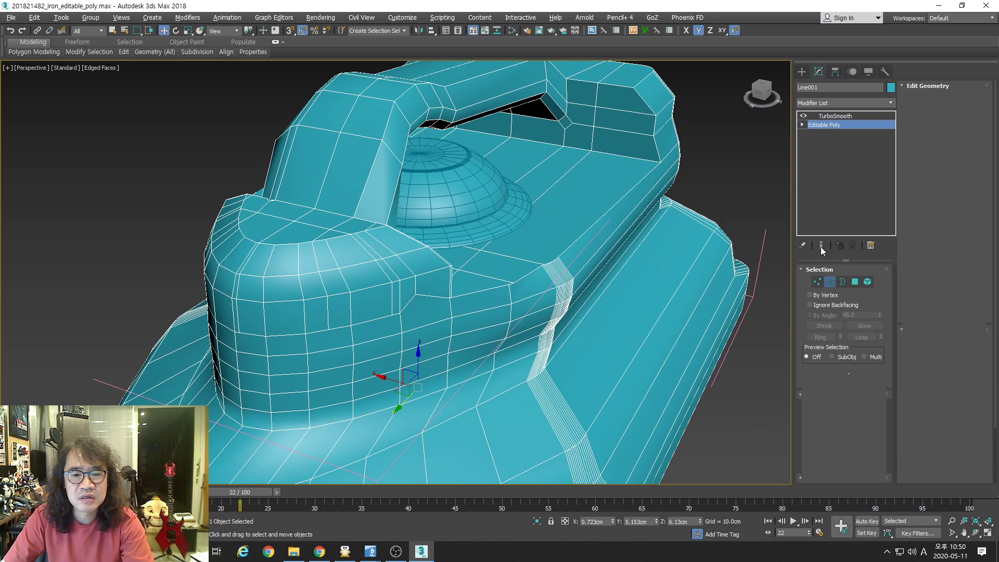
{"action": "left_click", "coordinate": [821, 245]}
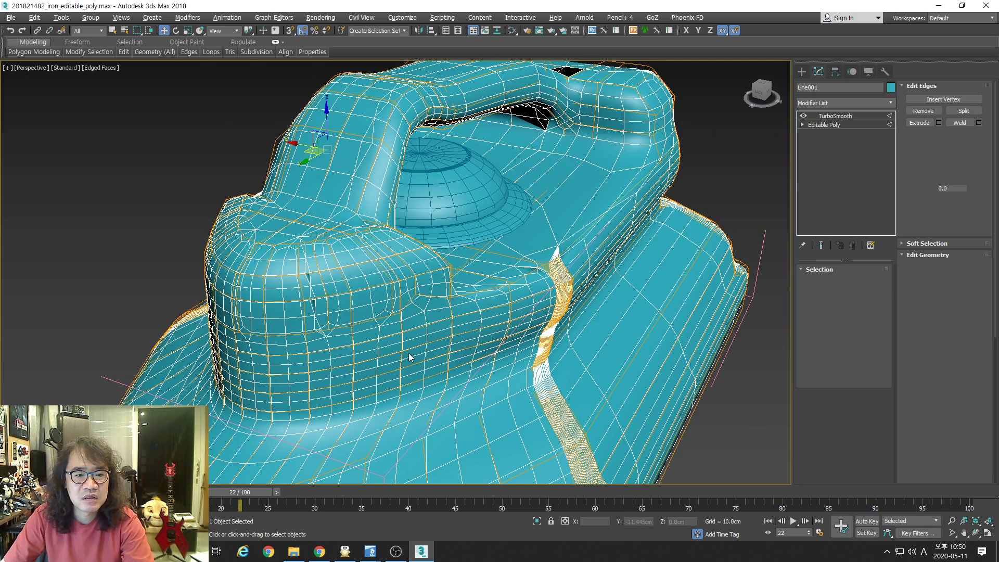
{"action": "left_click", "coordinate": [821, 245]}
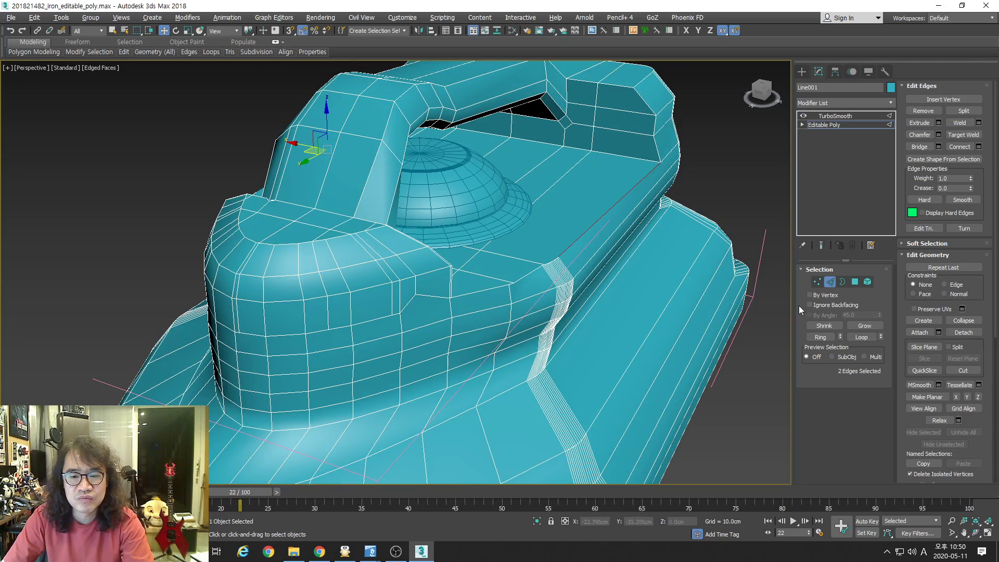
- Switch to vertex editing and check the iron's mesh from behind in wireframe and shaded display
{"action": "left_click", "coordinate": [821, 281]}
{"action": "middle_click_drag", "start_coordinate": [733, 329], "coordinate": [523, 266], "text": "alt"}
{"action": "key", "text": "alt+z"}
{"action": "scroll", "coordinate": [523, 267], "scroll_direction": "down", "scroll_amount": 6}
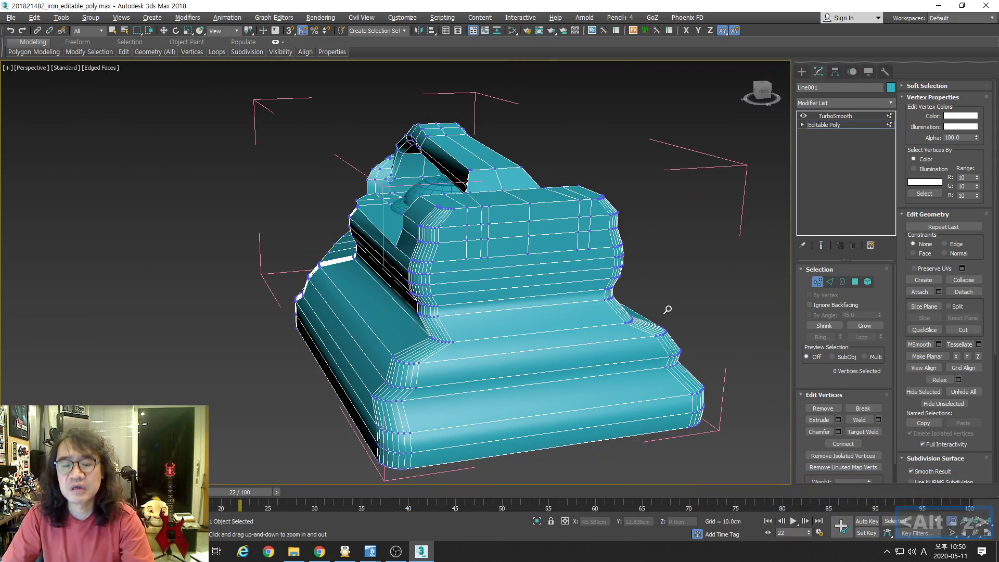
{"action": "key", "text": "F4"}
{"action": "key", "text": "F4"}
{"action": "key", "text": "F3"}
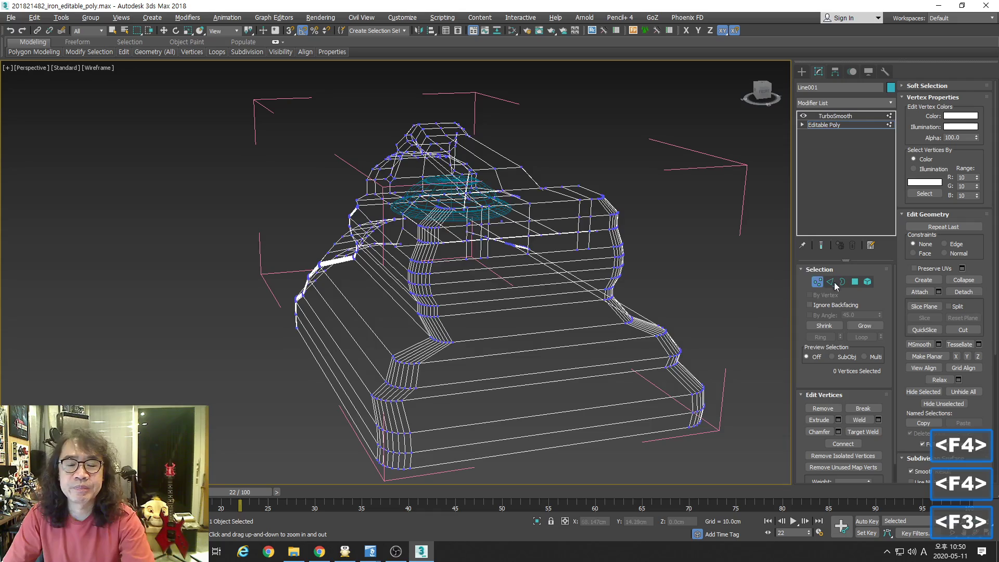
{"action": "key", "text": "F3"}
- Compare the smoothed end result with the base mesh on the iron's rear face
{"action": "left_click", "coordinate": [821, 245]}
{"action": "scroll", "coordinate": [482, 253], "scroll_direction": "up", "scroll_amount": 8}
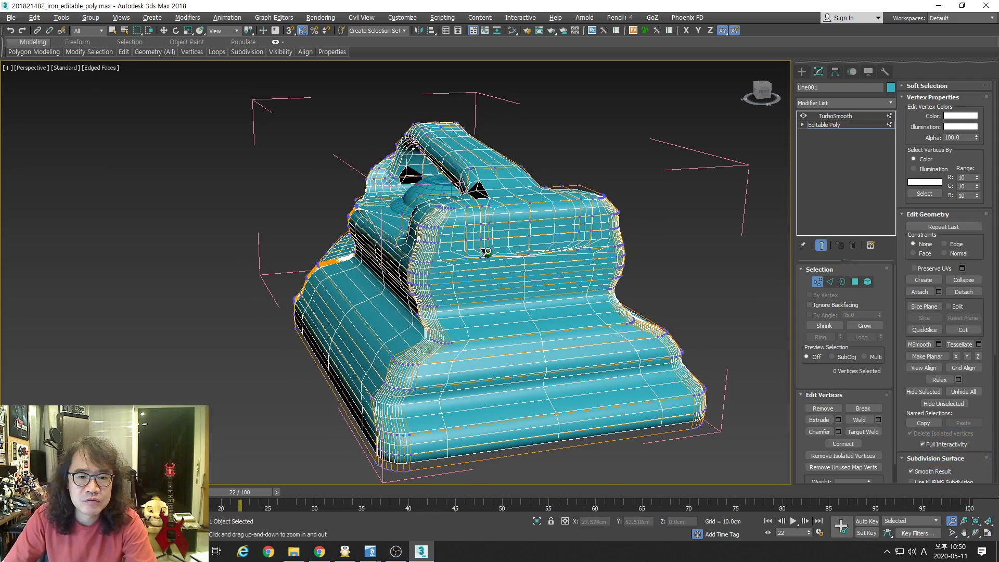
{"action": "scroll", "coordinate": [484, 247], "scroll_direction": "down", "scroll_amount": 6}
{"action": "middle_click_drag", "start_coordinate": [506, 281], "coordinate": [506, 250], "text": "alt"}
{"action": "left_click", "coordinate": [821, 246]}
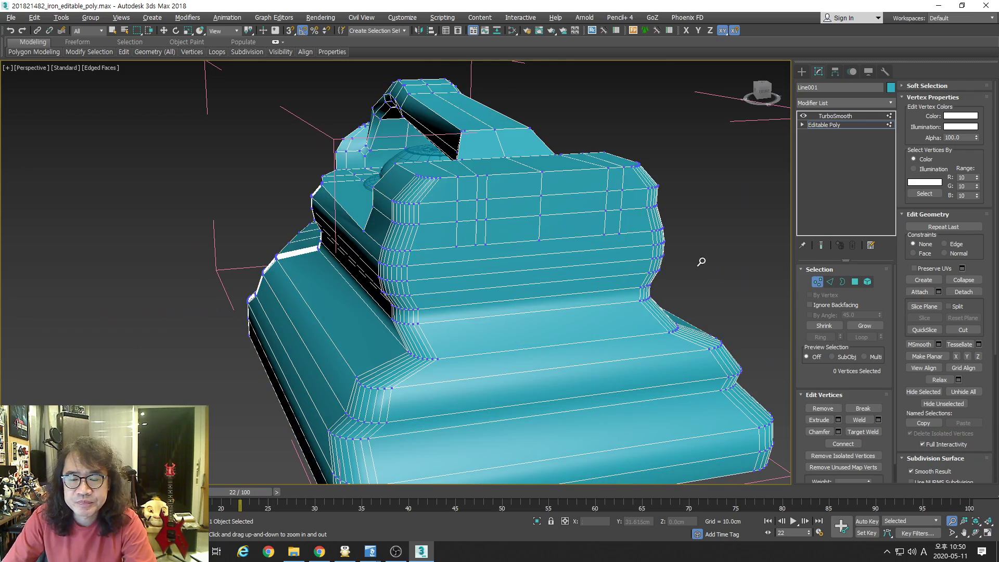
- Cut a continuous edge from the outermost short vertical edge on the iron's rear face down to the base's bottom edge
{"action": "middle_click_drag", "start_coordinate": [702, 262], "coordinate": [609, 226]}
{"action": "key", "text": "alt+z"}
{"action": "scroll", "coordinate": [509, 235], "scroll_direction": "down", "scroll_amount": 2}
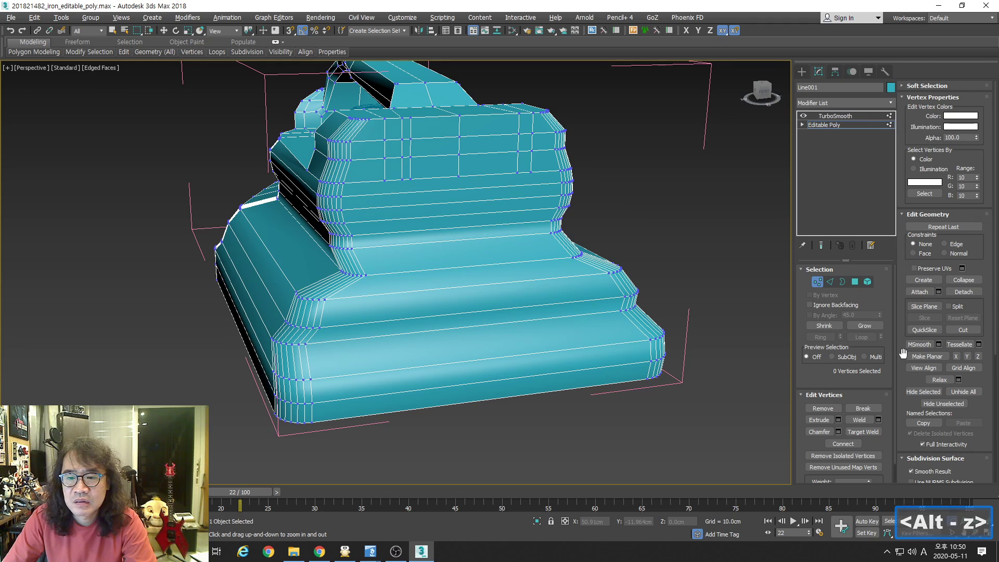
{"action": "middle_click_drag", "start_coordinate": [645, 302], "coordinate": [622, 300], "text": "alt"}
{"action": "left_click", "coordinate": [967, 331]}
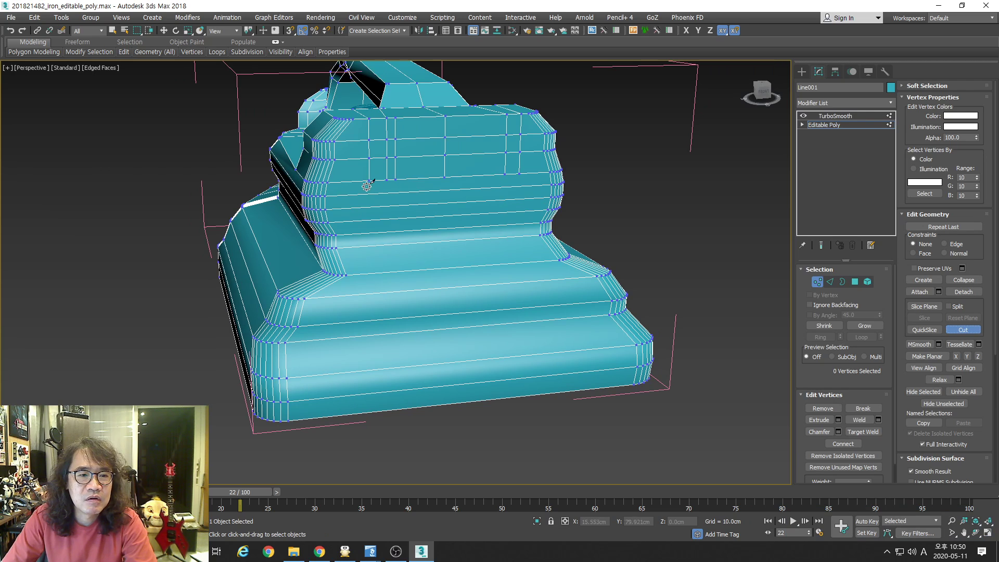
{"action": "left_click", "coordinate": [369, 180]}
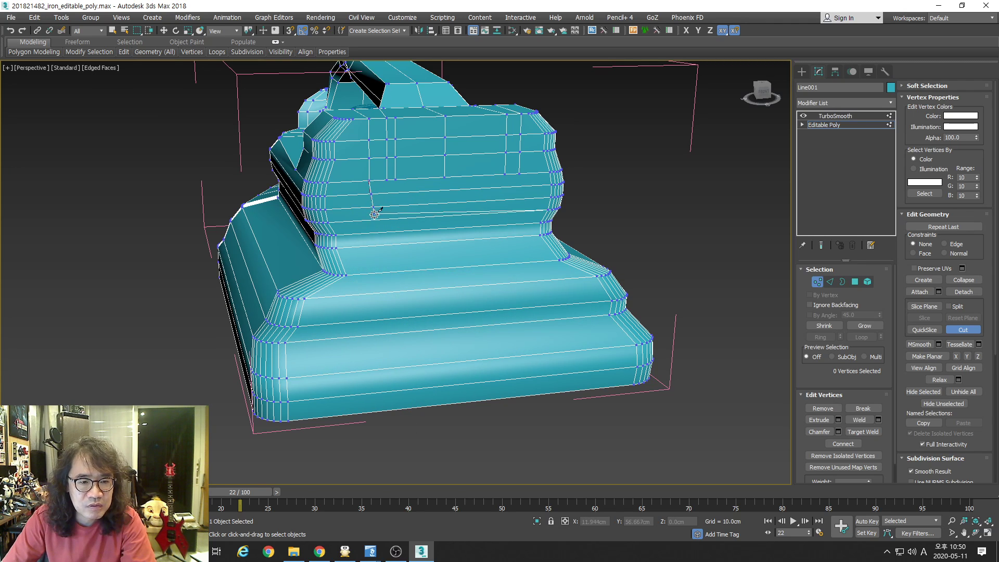
{"action": "left_click", "coordinate": [392, 321]}
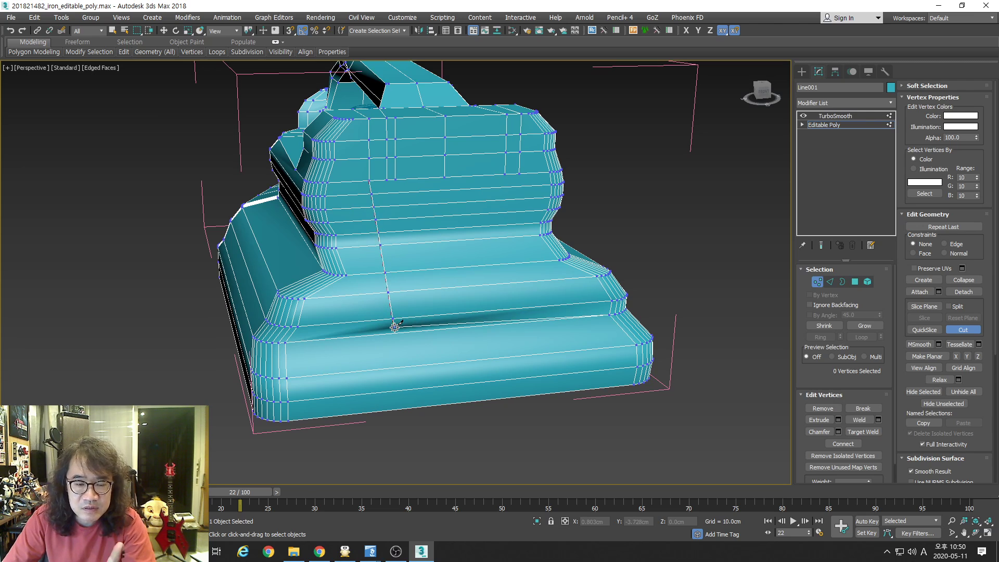
{"action": "left_click", "coordinate": [391, 339]}
{"action": "left_click", "coordinate": [398, 367]}
{"action": "left_click", "coordinate": [401, 390]}
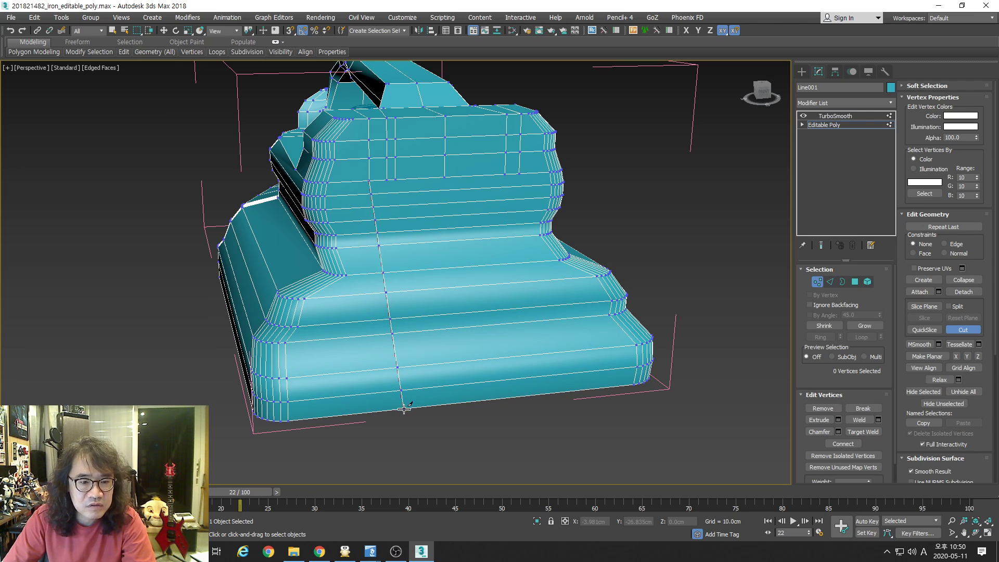
- Cut edges from the next two short vertical edges beside the first cut down to the base's bottom edge on the rear face
{"action": "middle_click_drag", "start_coordinate": [393, 409], "coordinate": [302, 414], "text": "alt"}
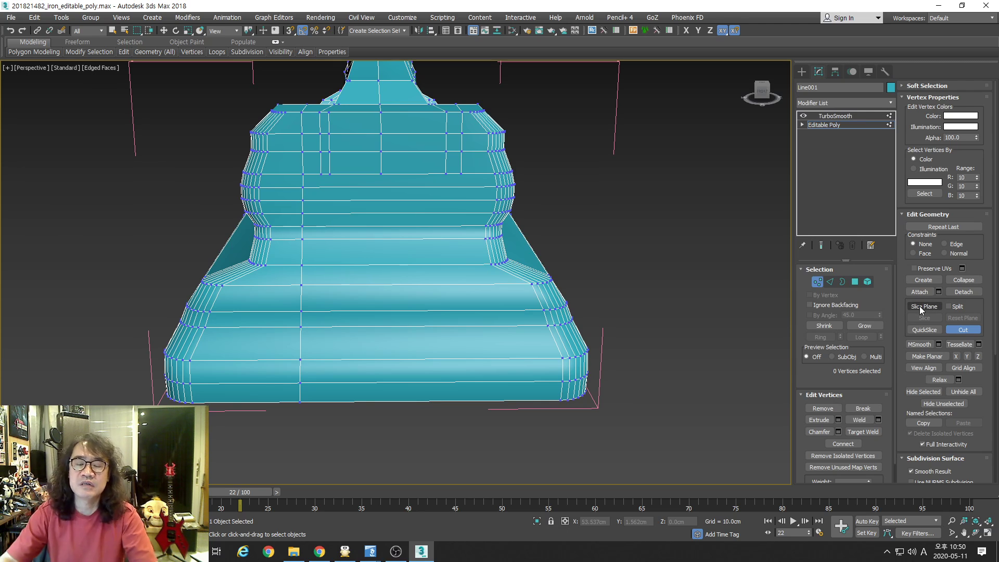
{"action": "left_click", "coordinate": [321, 175]}
{"action": "left_click", "coordinate": [323, 402]}
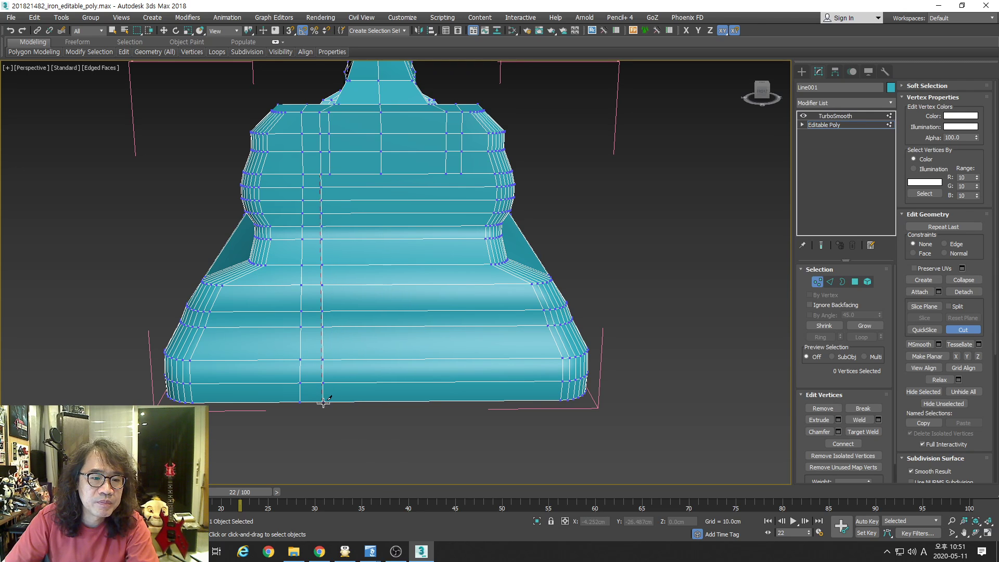
{"action": "right_click", "coordinate": [323, 402]}
{"action": "left_click", "coordinate": [329, 176]}
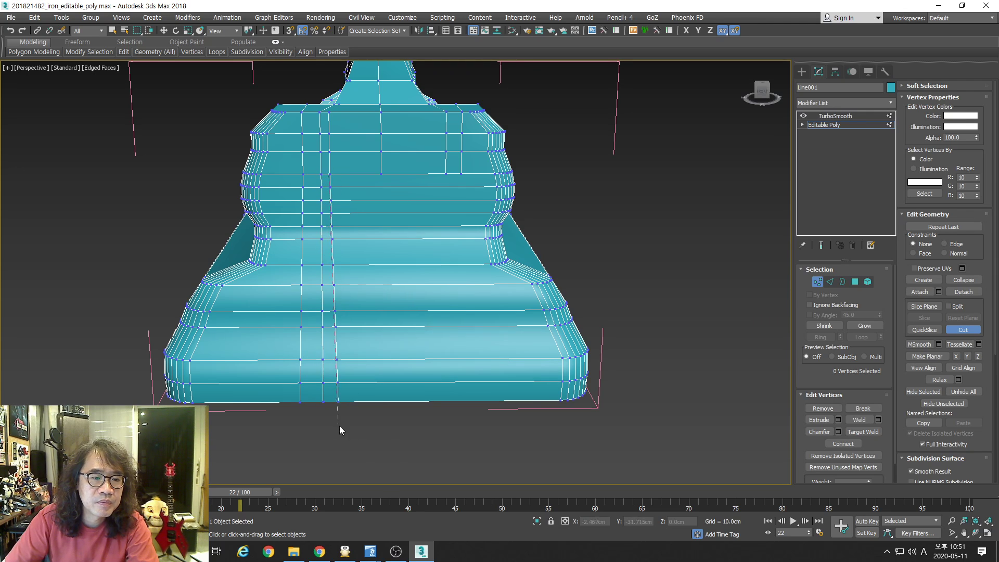
{"action": "left_click", "coordinate": [337, 401]}
{"action": "right_click", "coordinate": [337, 401]}
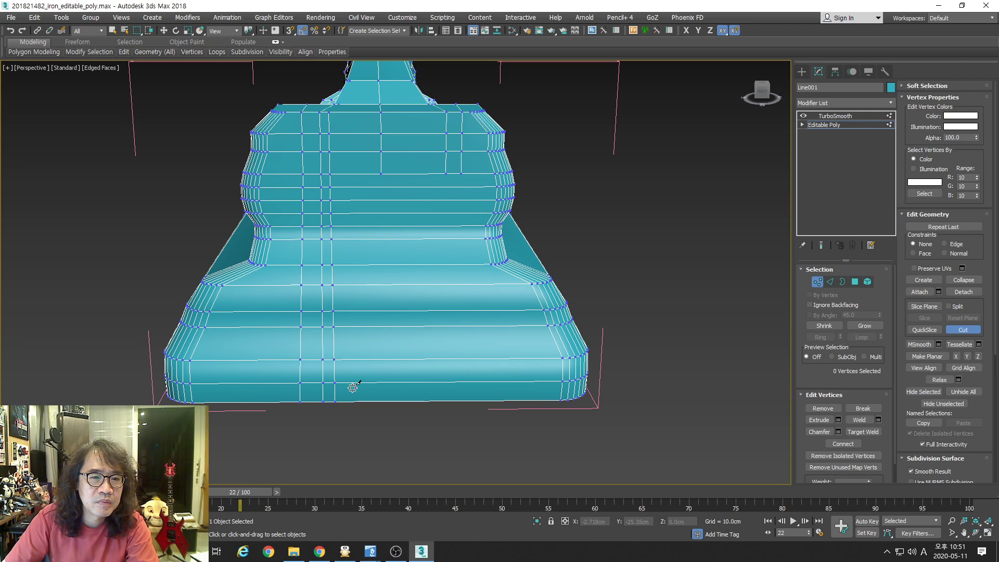
- Cut edges from the center and the two remaining short vertical edges down to the base's bottom edge on the rear face
{"action": "left_click", "coordinate": [381, 175]}
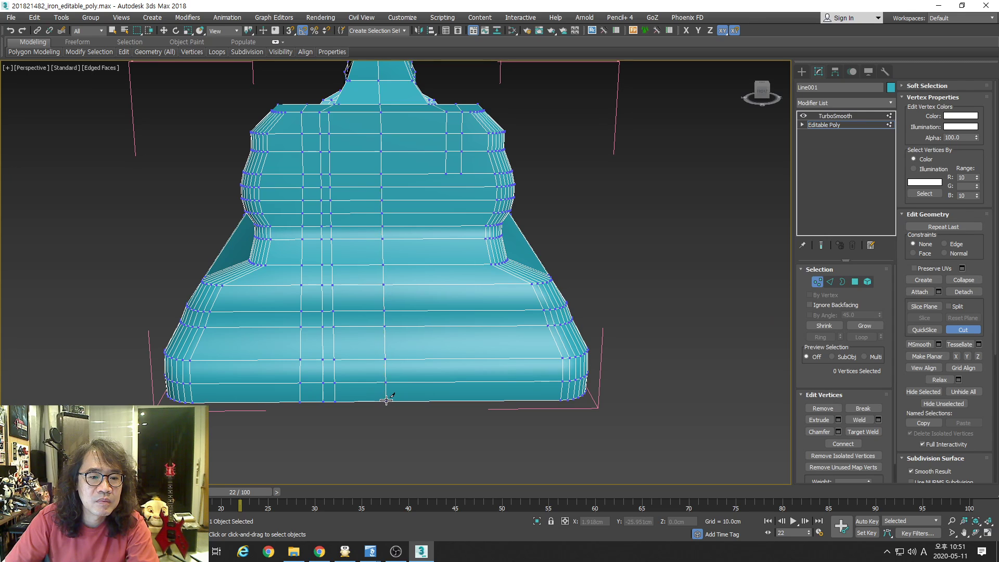
{"action": "left_click", "coordinate": [445, 173]}
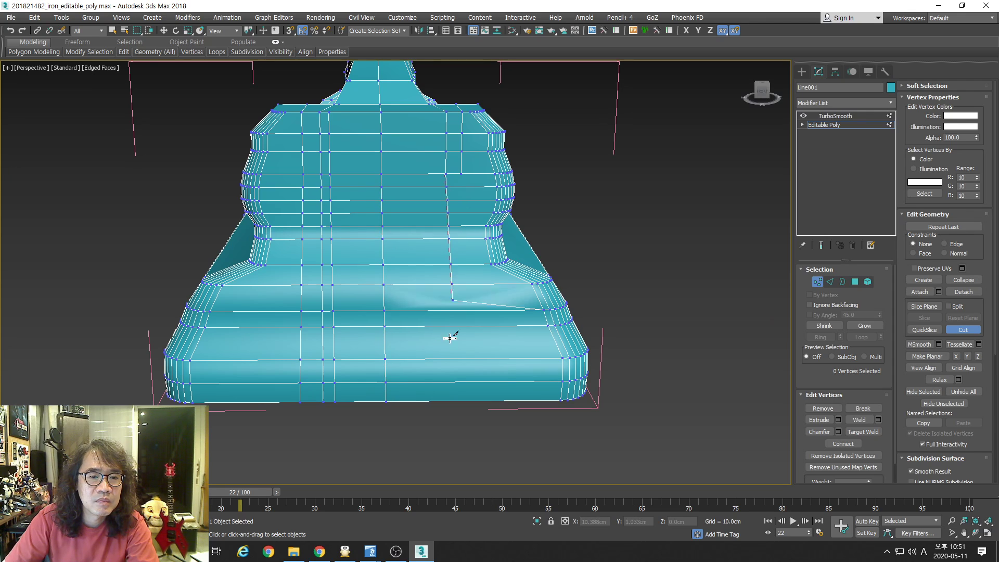
{"action": "left_click", "coordinate": [455, 401]}
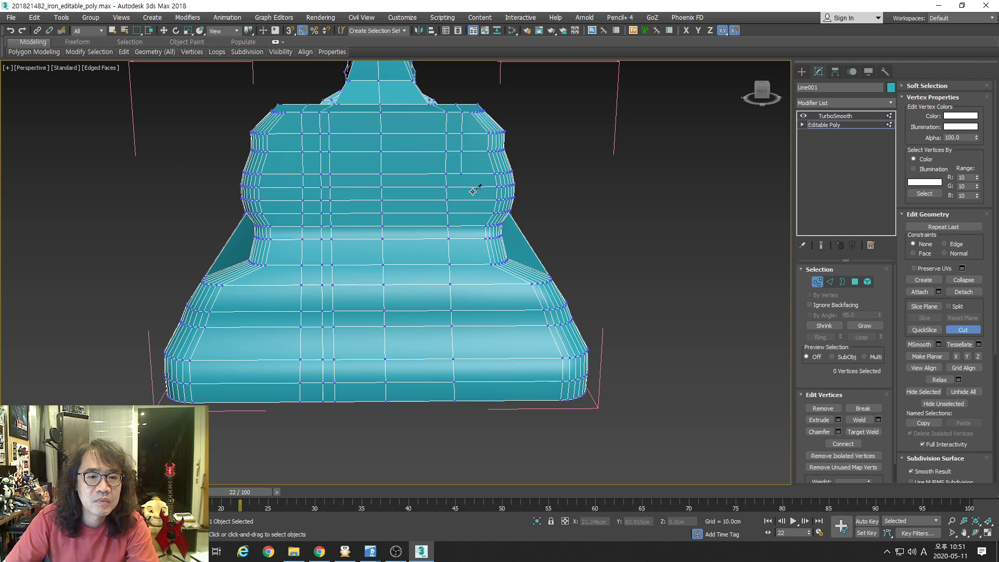
{"action": "left_click", "coordinate": [462, 174]}
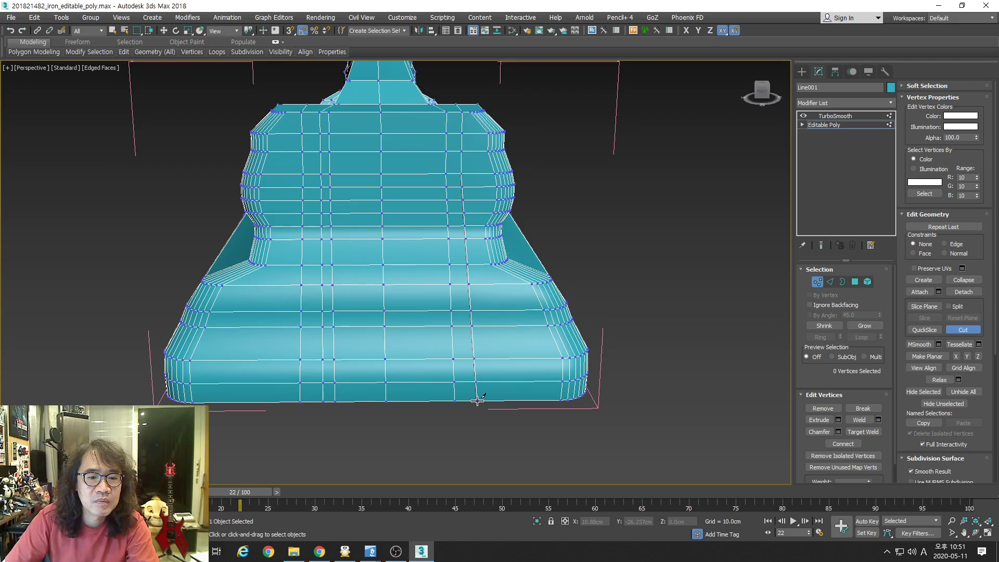
- Select the stray vertices running from the rear block's top edge over the handle's rear end and along its side to the front bend
{"action": "middle_click_drag", "start_coordinate": [456, 349], "coordinate": [420, 300], "text": "alt"}
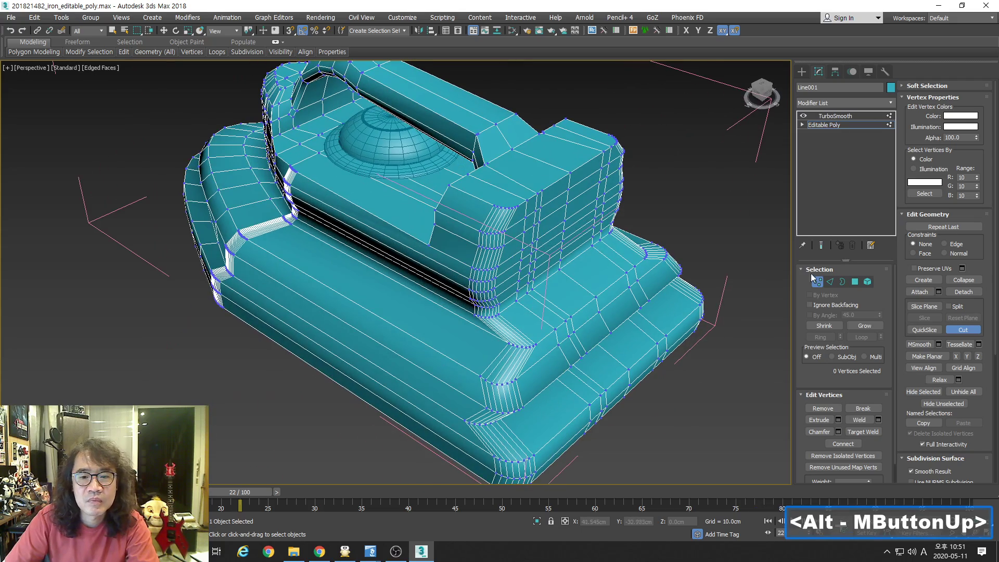
{"action": "middle_click_drag", "start_coordinate": [636, 251], "coordinate": [538, 283], "text": "alt"}
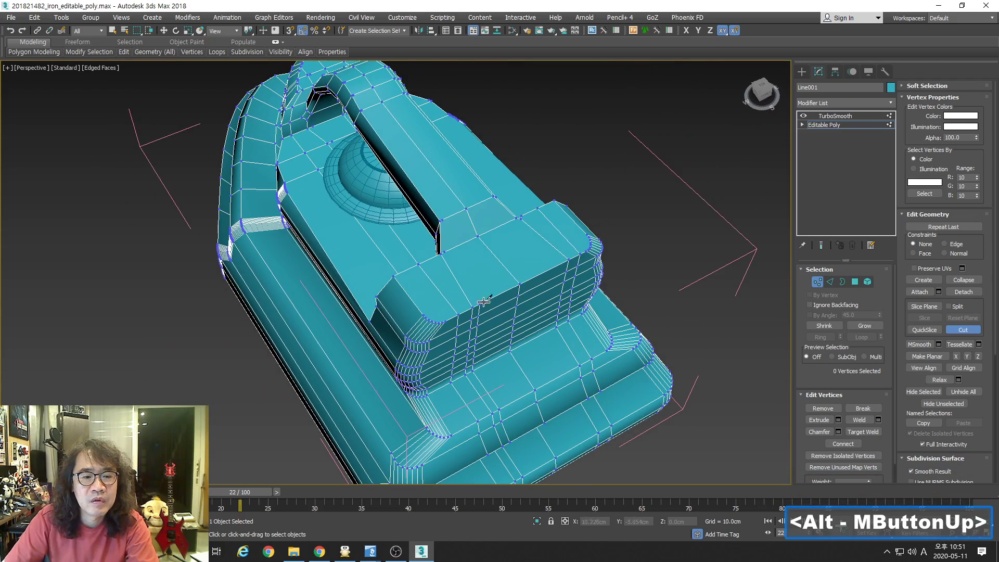
{"action": "middle_click_drag", "start_coordinate": [469, 282], "coordinate": [466, 306]}
{"action": "key", "text": "alt+z"}
{"action": "left_click_drag", "start_coordinate": [456, 295], "coordinate": [436, 272]}
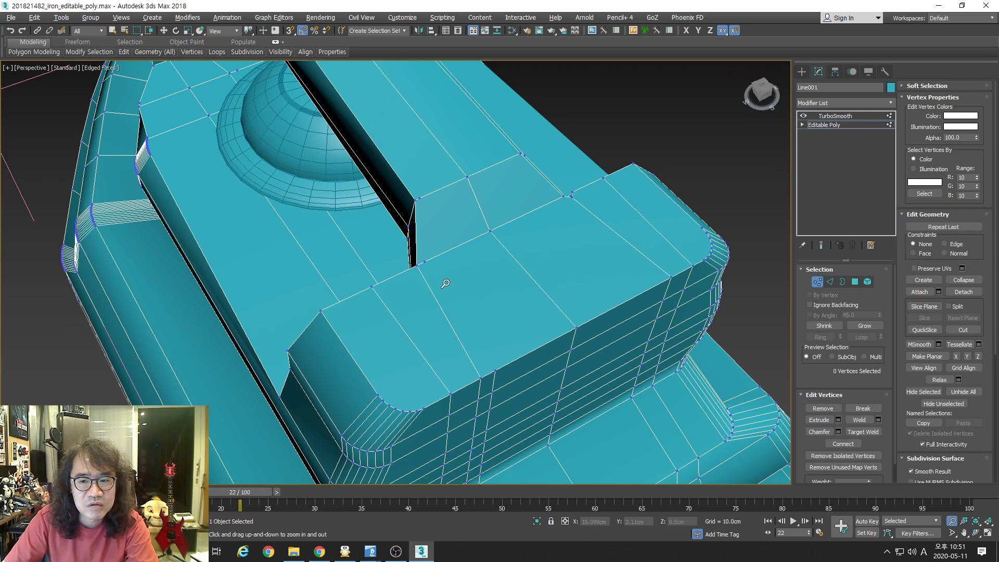
{"action": "right_click", "coordinate": [508, 362]}
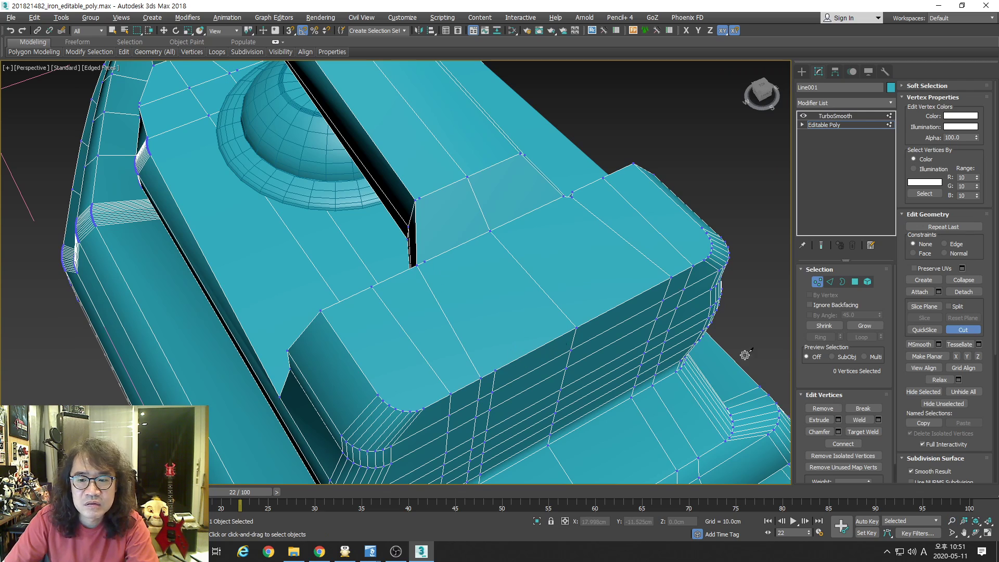
{"action": "left_click", "coordinate": [495, 370]}
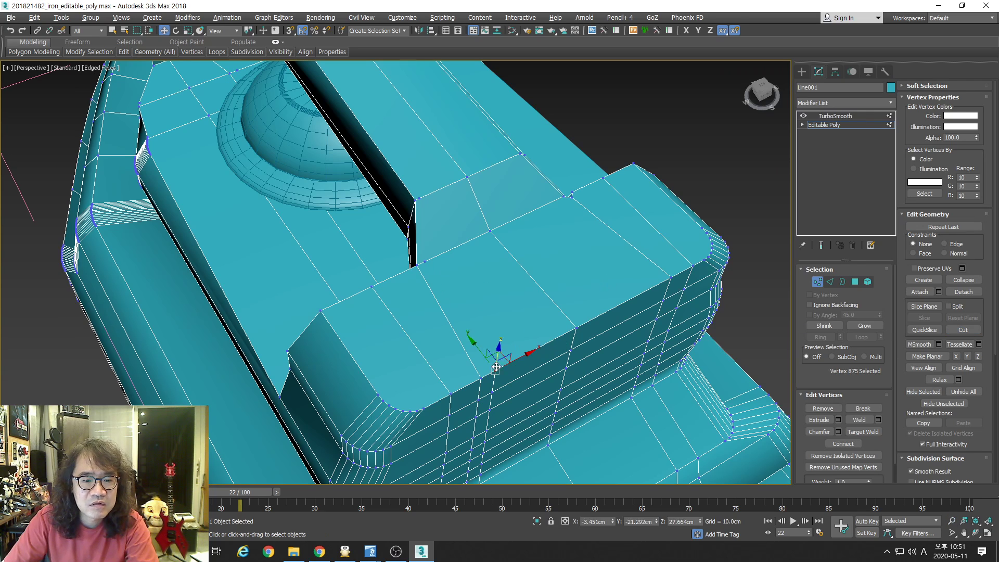
{"action": "left_click", "coordinate": [425, 262], "text": "ctrl"}
{"action": "left_click", "coordinate": [419, 197], "text": "ctrl"}
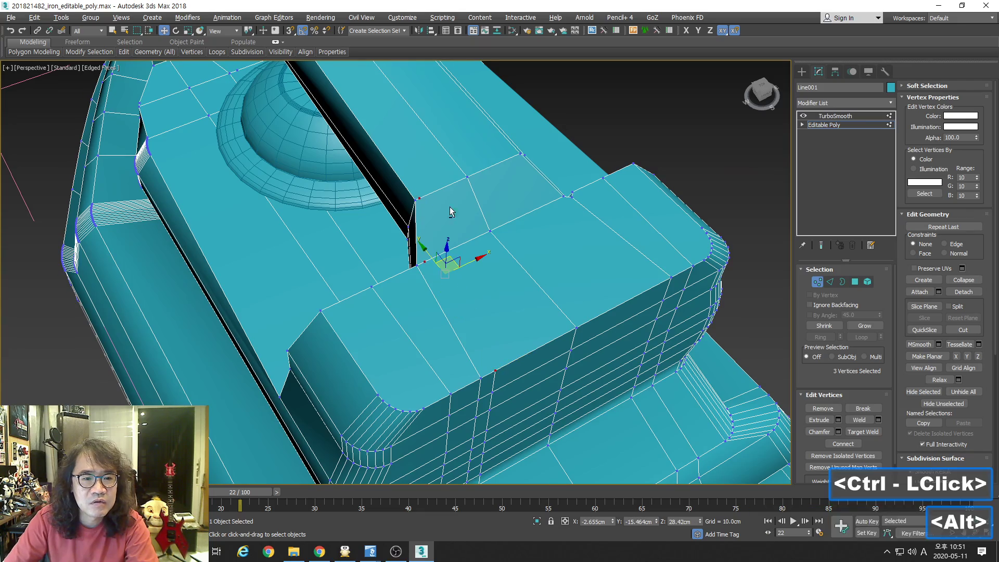
{"action": "middle_click_drag", "start_coordinate": [420, 197], "coordinate": [361, 232], "text": "alt"}
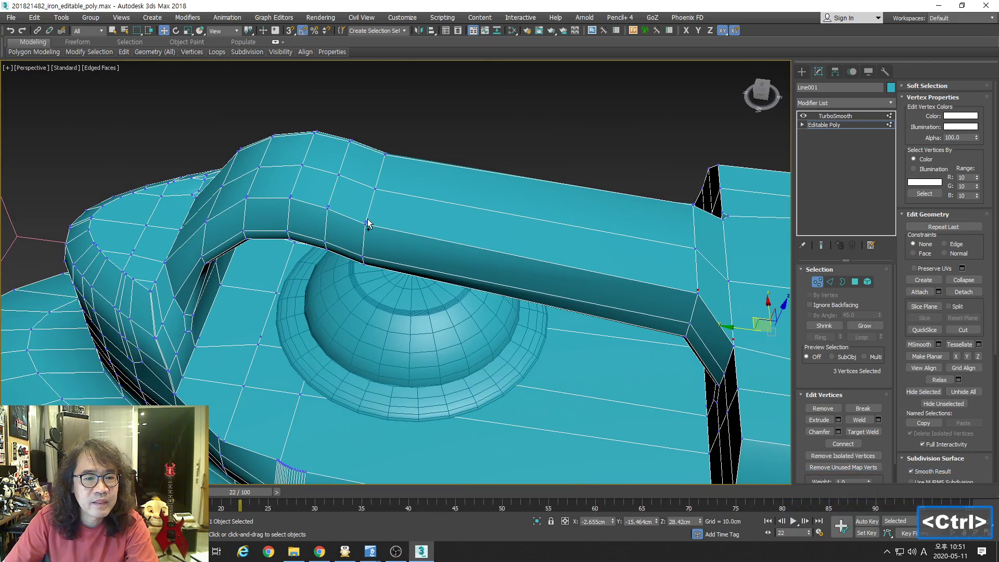
{"action": "left_click", "coordinate": [366, 223], "text": "ctrl"}
{"action": "key", "text": "alt+z"}
{"action": "left_click_drag", "start_coordinate": [354, 237], "coordinate": [351, 211]}
{"action": "middle_click_drag", "start_coordinate": [352, 212], "coordinate": [491, 250], "text": "alt"}
{"action": "left_click", "coordinate": [219, 254], "text": "ctrl"}
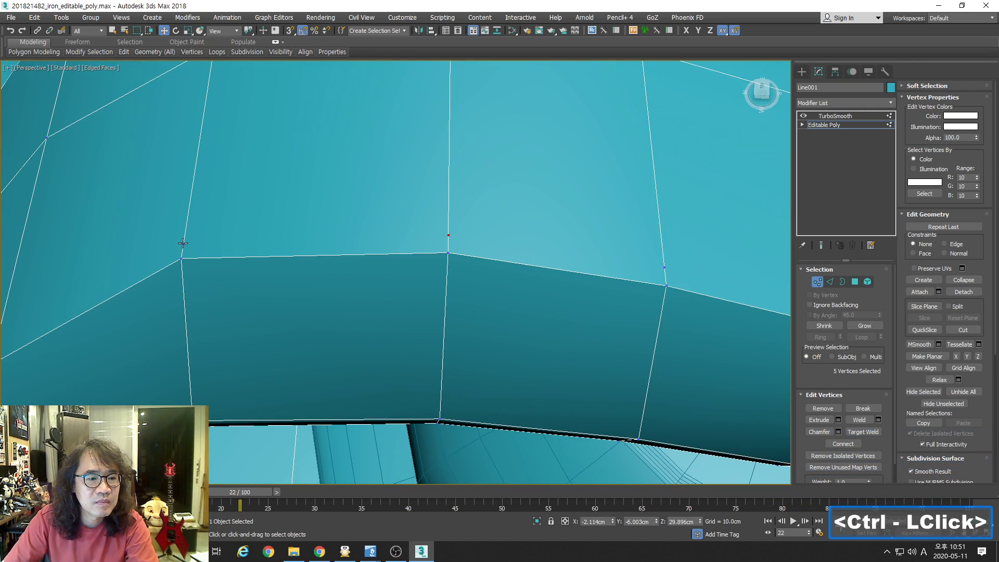
{"action": "left_click", "coordinate": [182, 243], "text": "ctrl"}
- Add the stray vertices down the handle's front slope and across the top of the front block to the selection
{"action": "key", "text": "alt+z"}
{"action": "left_click_drag", "start_coordinate": [208, 241], "coordinate": [250, 248]}
{"action": "middle_click_drag", "start_coordinate": [250, 248], "coordinate": [390, 266]}
{"action": "key", "text": "alt+z"}
{"action": "left_click_drag", "start_coordinate": [390, 265], "coordinate": [352, 230]}
{"action": "right_click", "coordinate": [352, 230]}
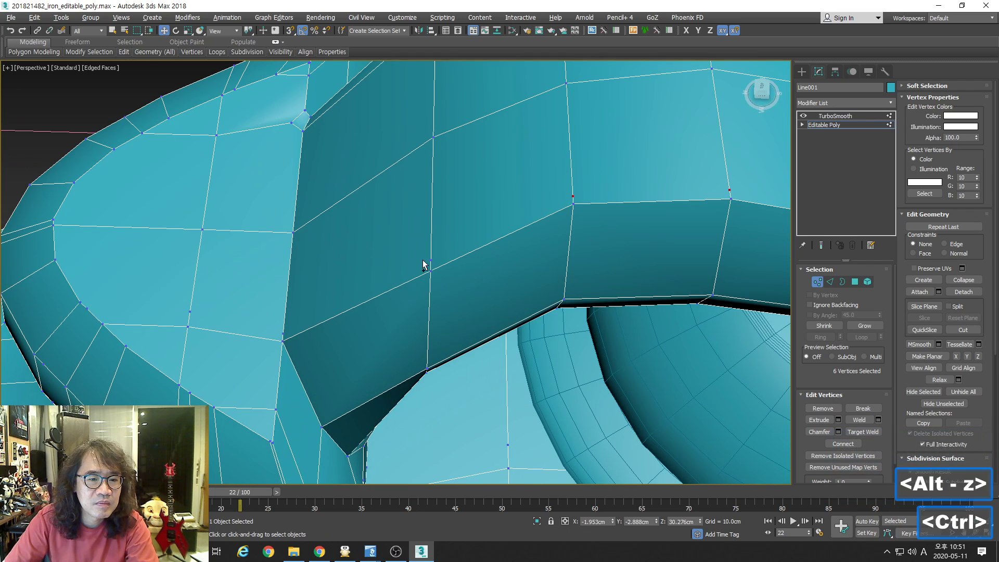
{"action": "left_click", "coordinate": [431, 260], "text": "ctrl"}
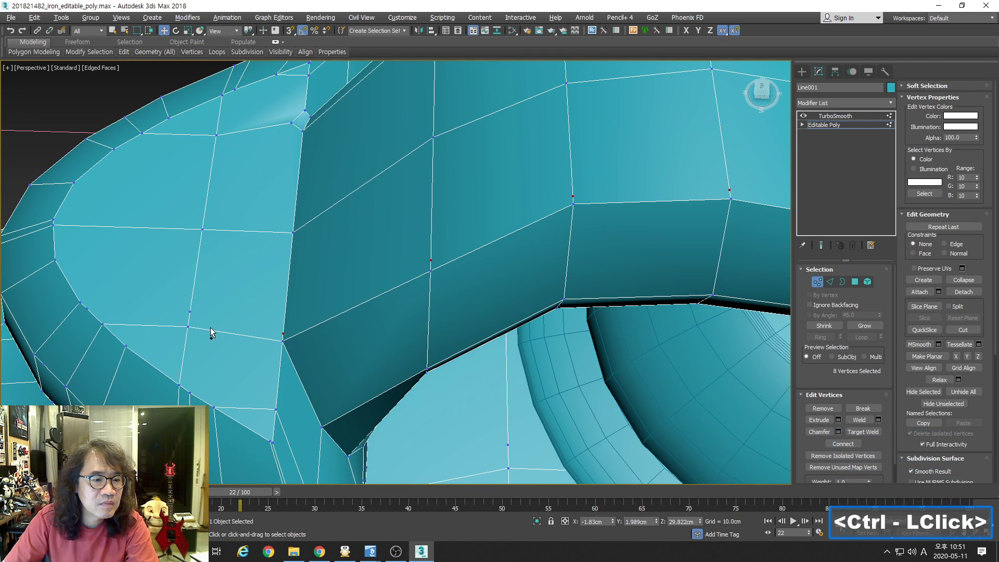
{"action": "left_click", "coordinate": [190, 312], "text": "ctrl"}
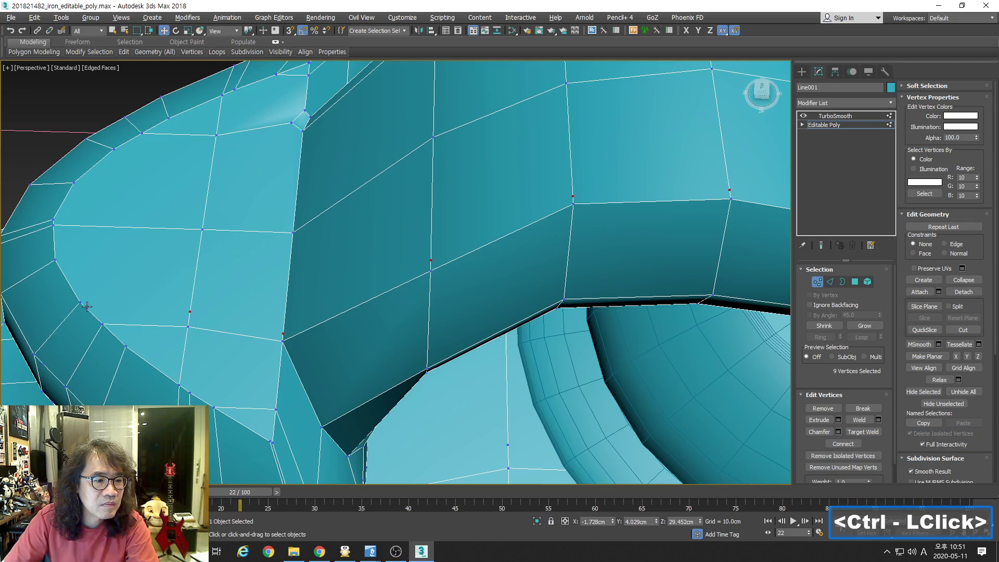
{"action": "left_click", "coordinate": [82, 305], "text": "ctrl"}
- Add the three stray vertices down the front block's side to the selection and connect all 13 selected vertices
{"action": "middle_click_drag", "start_coordinate": [403, 298], "coordinate": [462, 273]}
{"action": "key", "text": "alt+z"}
{"action": "left_click_drag", "start_coordinate": [210, 341], "coordinate": [215, 317]}
{"action": "middle_click_drag", "start_coordinate": [214, 317], "coordinate": [397, 305], "text": "alt"}
{"action": "left_click", "coordinate": [390, 384], "text": "ctrl"}
{"action": "key", "text": "alt+z"}
{"action": "left_click_drag", "start_coordinate": [393, 270], "coordinate": [388, 288]}
{"action": "left_click", "coordinate": [357, 368], "text": "ctrl"}
{"action": "middle_click_drag", "start_coordinate": [384, 400], "coordinate": [397, 336]}
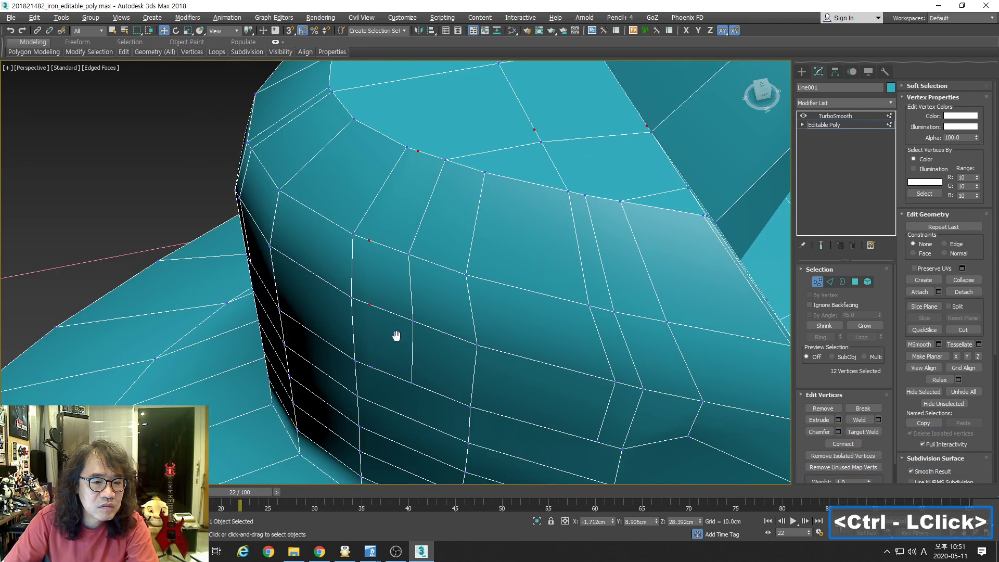
{"action": "left_click", "coordinate": [370, 368], "text": "ctrl"}
{"action": "middle_click_drag", "start_coordinate": [534, 306], "coordinate": [500, 321]}
{"action": "key", "text": "alt+z"}
{"action": "left_click_drag", "start_coordinate": [541, 292], "coordinate": [578, 339]}
{"action": "middle_click_drag", "start_coordinate": [579, 338], "coordinate": [432, 343]}
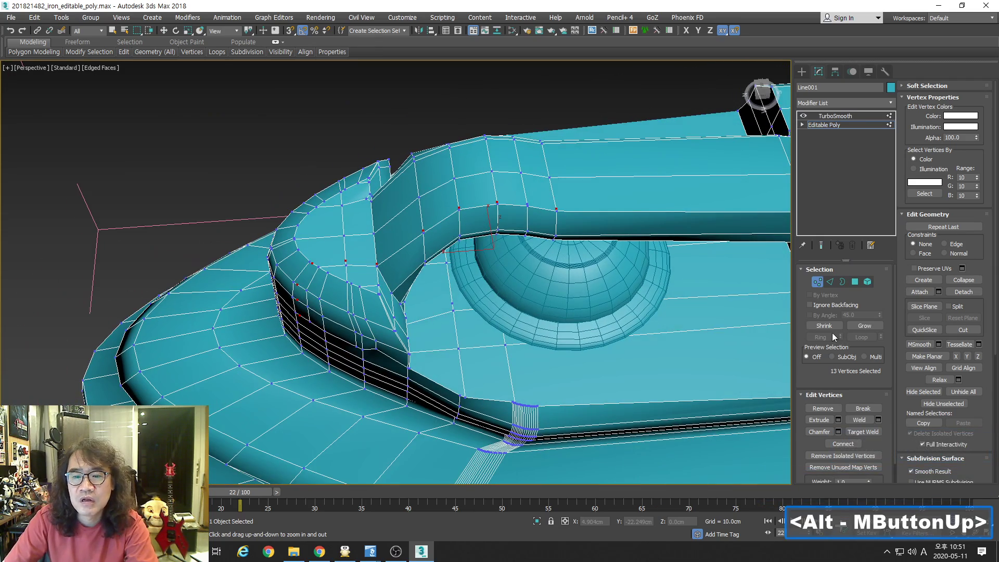
{"action": "left_click", "coordinate": [848, 448]}
- Connect the three vertices on the handle's front bend to fill the gap in the new edge line
{"action": "middle_click_drag", "start_coordinate": [683, 341], "coordinate": [471, 335]}
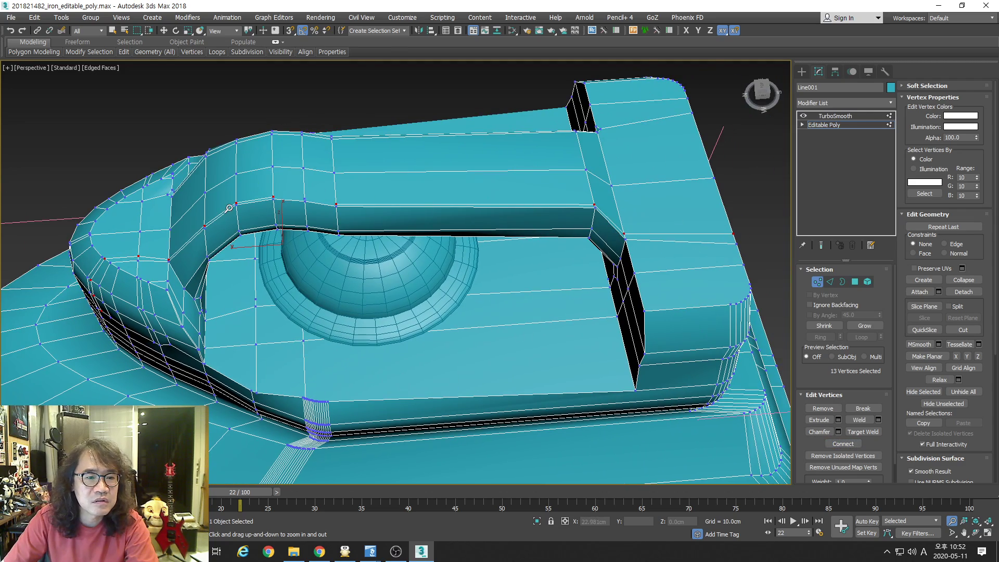
{"action": "middle_click_drag", "start_coordinate": [318, 229], "coordinate": [423, 310]}
{"action": "key", "text": "alt+z"}
{"action": "left_click_drag", "start_coordinate": [391, 280], "coordinate": [394, 258]}
{"action": "key", "text": "w"}
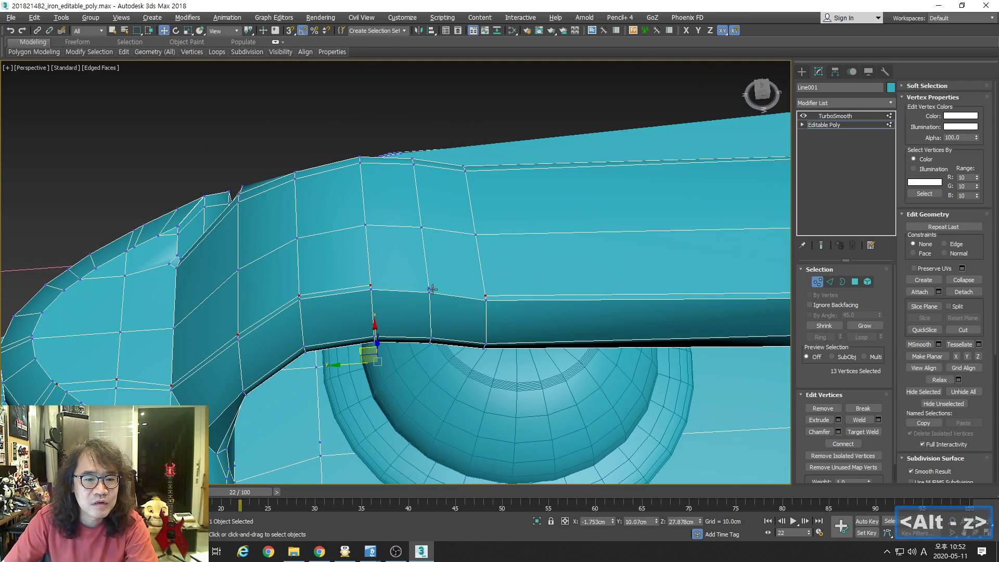
{"action": "left_click", "coordinate": [430, 289]}
{"action": "left_click", "coordinate": [371, 285], "text": "ctrl"}
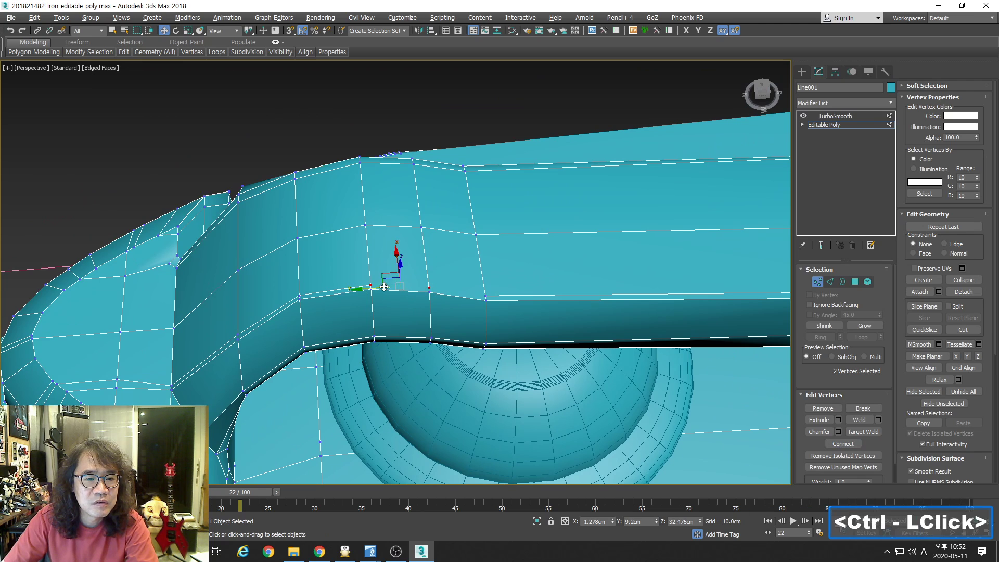
{"action": "left_click", "coordinate": [486, 295], "text": "ctrl"}
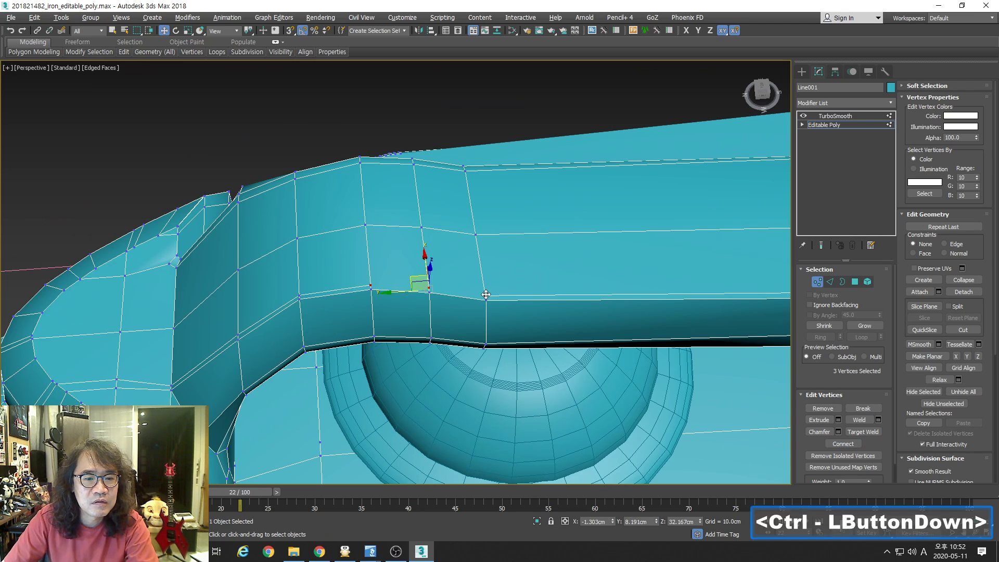
{"action": "left_click", "coordinate": [840, 448]}
- Examine the new edge line along the handle and the overall edge flow, and leave vertex editing
{"action": "middle_click_drag", "start_coordinate": [463, 308], "coordinate": [507, 284]}
{"action": "key", "text": "alt+z"}
{"action": "left_click_drag", "start_coordinate": [506, 283], "coordinate": [497, 312], "text": "alt"}
{"action": "middle_click_drag", "start_coordinate": [497, 312], "coordinate": [540, 301], "text": "alt"}
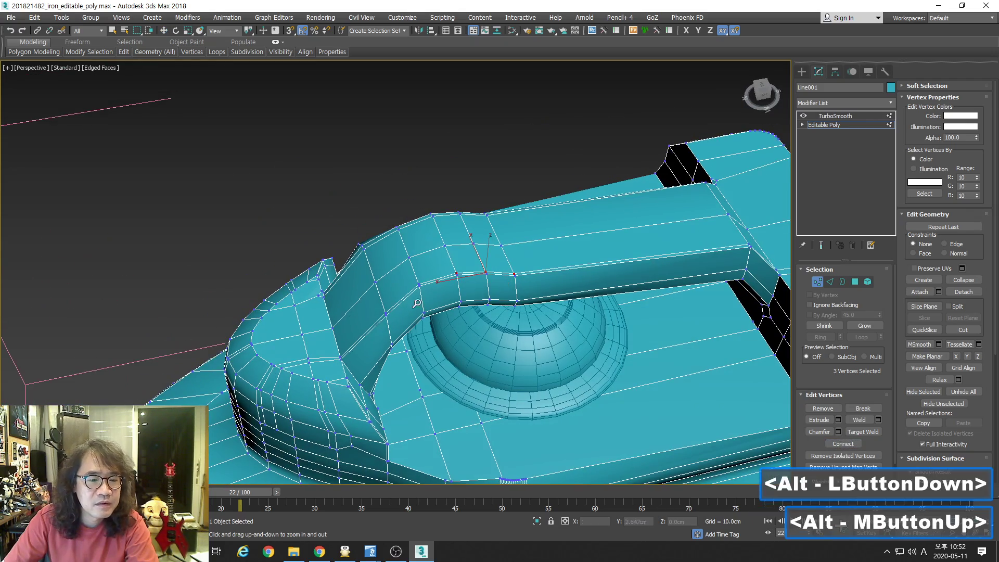
{"action": "middle_click_drag", "start_coordinate": [537, 335], "coordinate": [606, 343], "text": "alt"}
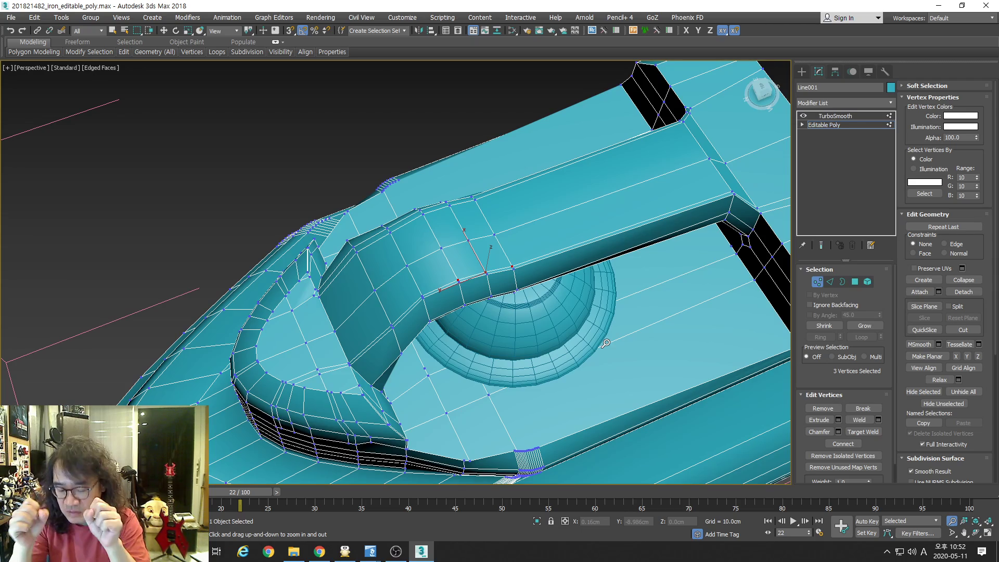
{"action": "middle_click_drag", "start_coordinate": [678, 353], "coordinate": [585, 257], "text": "alt"}
{"action": "key", "text": "alt+z"}
{"action": "left_click_drag", "start_coordinate": [585, 258], "coordinate": [579, 282], "text": "alt"}
{"action": "middle_click_drag", "start_coordinate": [579, 282], "coordinate": [537, 214]}
{"action": "left_click", "coordinate": [818, 285]}
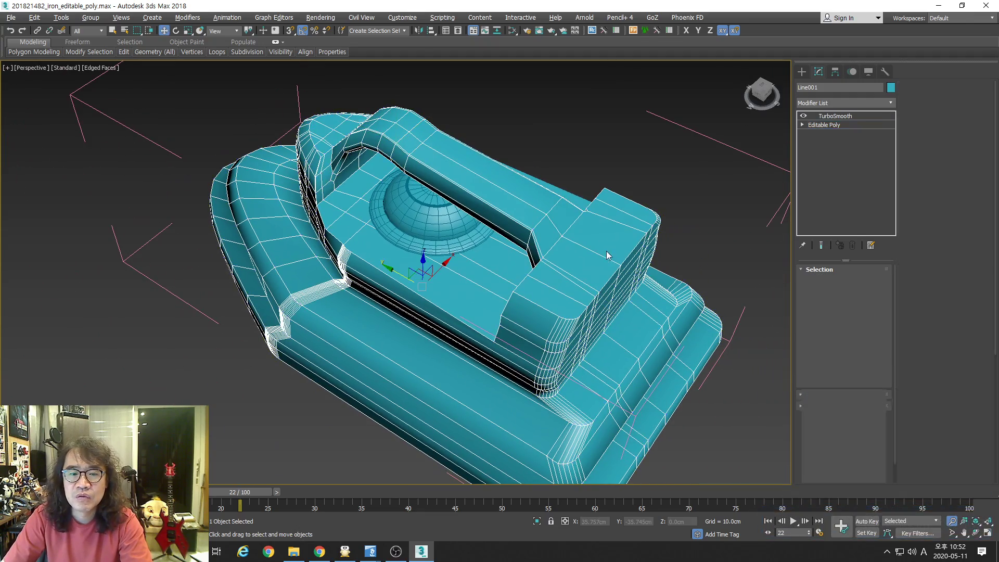
{"action": "key", "text": "alt+z"}
{"action": "middle_click_drag", "start_coordinate": [607, 251], "coordinate": [604, 223], "text": "alt"}
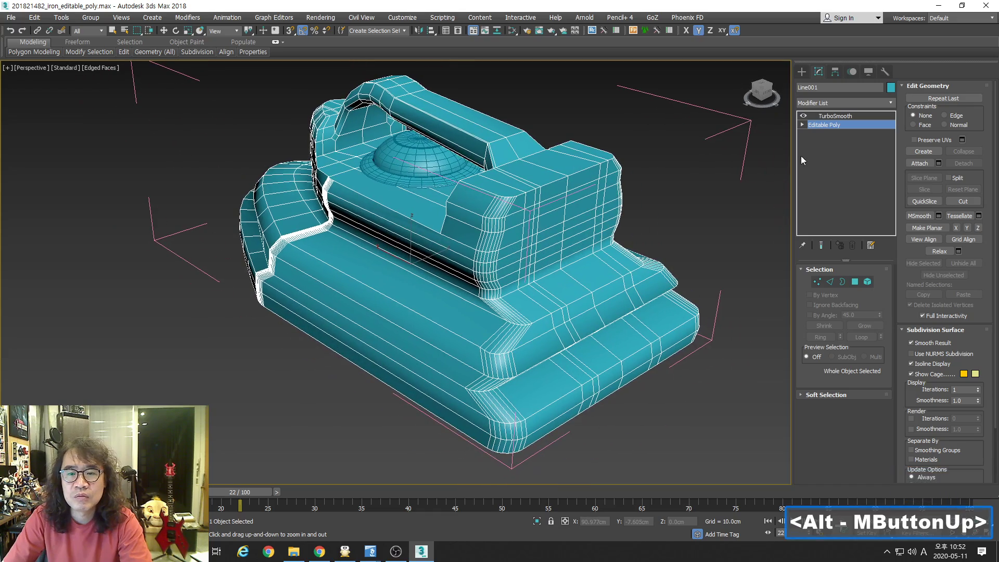
- Show the TurboSmooth result without edge lines and examine the rear block, handle and front of the iron
{"action": "left_click", "coordinate": [828, 119]}
{"action": "mouse_move", "coordinate": [653, 282]}
{"action": "middle_mouse_down"}
{"action": "mouse_move", "coordinate": [630, 293]}
{"action": "mouse_move", "coordinate": [566, 278]}
{"action": "middle_mouse_up"}
{"action": "key", "text": "F4"}
{"action": "middle_click_drag", "start_coordinate": [485, 267], "coordinate": [481, 281]}
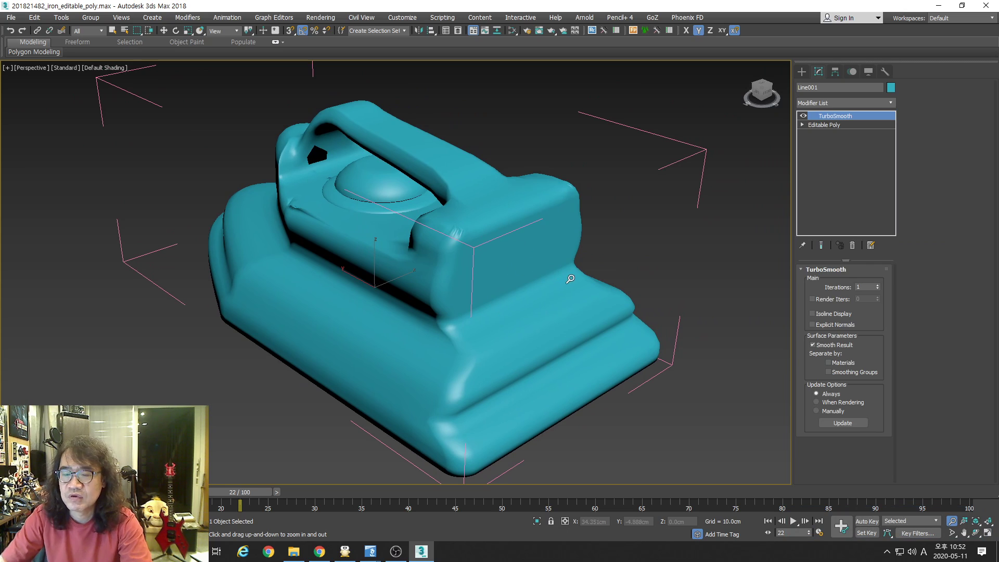
{"action": "middle_click_drag", "start_coordinate": [439, 215], "coordinate": [552, 275], "text": "alt"}
{"action": "scroll", "coordinate": [412, 345], "scroll_direction": "up", "scroll_amount": 3}
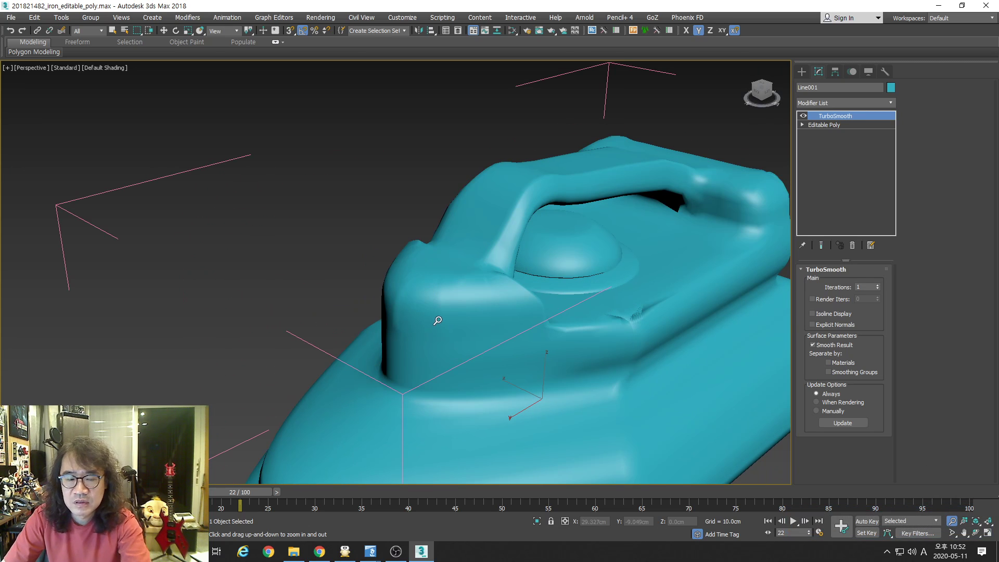
- Display edges again and compare the base mesh with the TurboSmooth result where the handle's front end meets the body
{"action": "key", "text": "F4"}
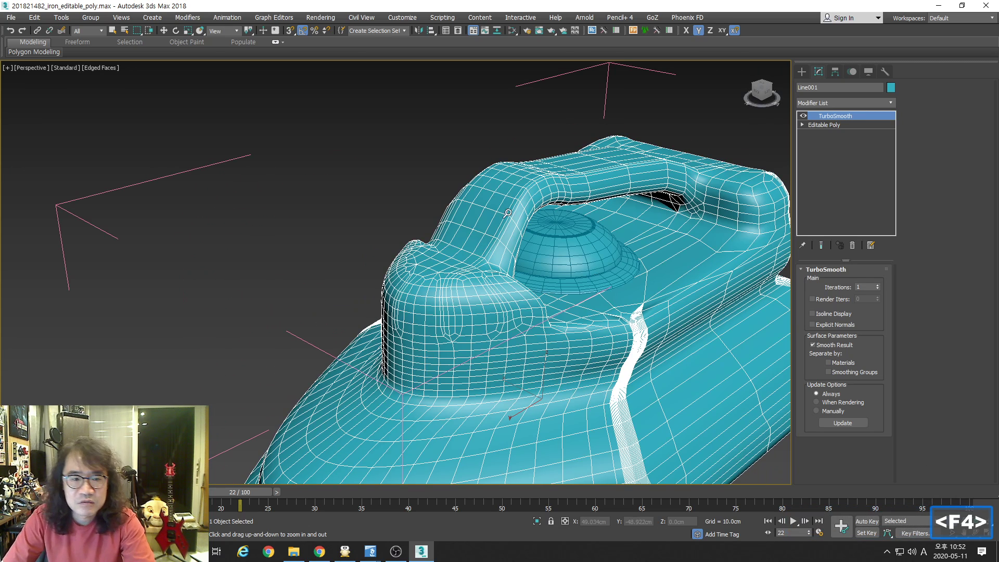
{"action": "left_click", "coordinate": [804, 116]}
{"action": "middle_click_drag", "start_coordinate": [592, 264], "coordinate": [567, 276], "text": "alt"}
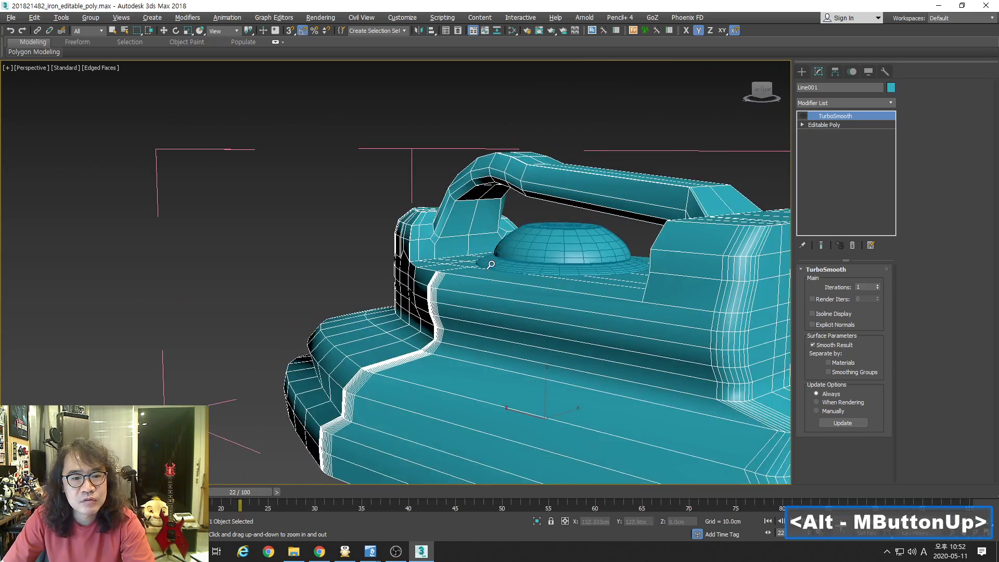
{"action": "left_click_drag", "start_coordinate": [567, 275], "coordinate": [590, 228], "text": "alt"}
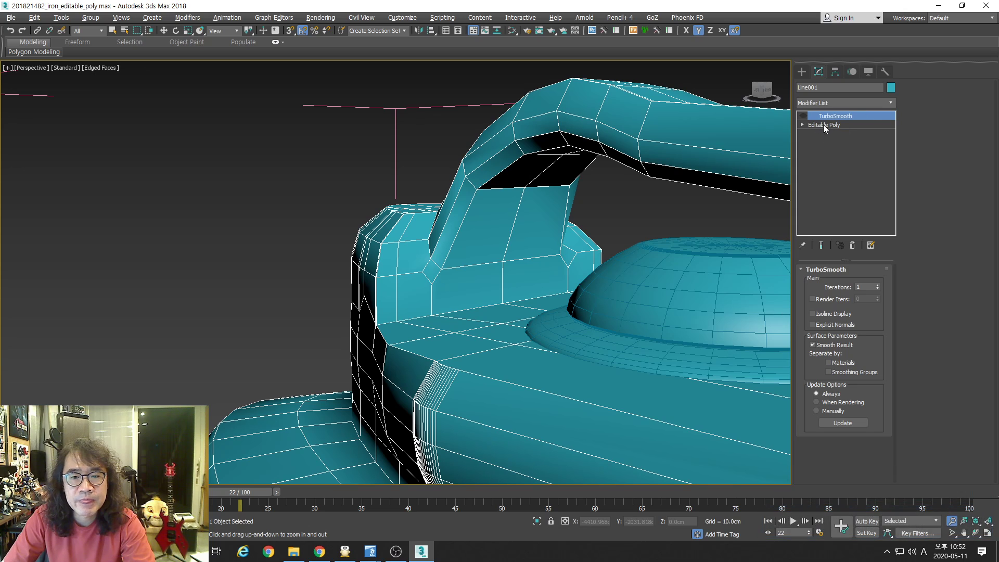
{"action": "left_click", "coordinate": [804, 117]}
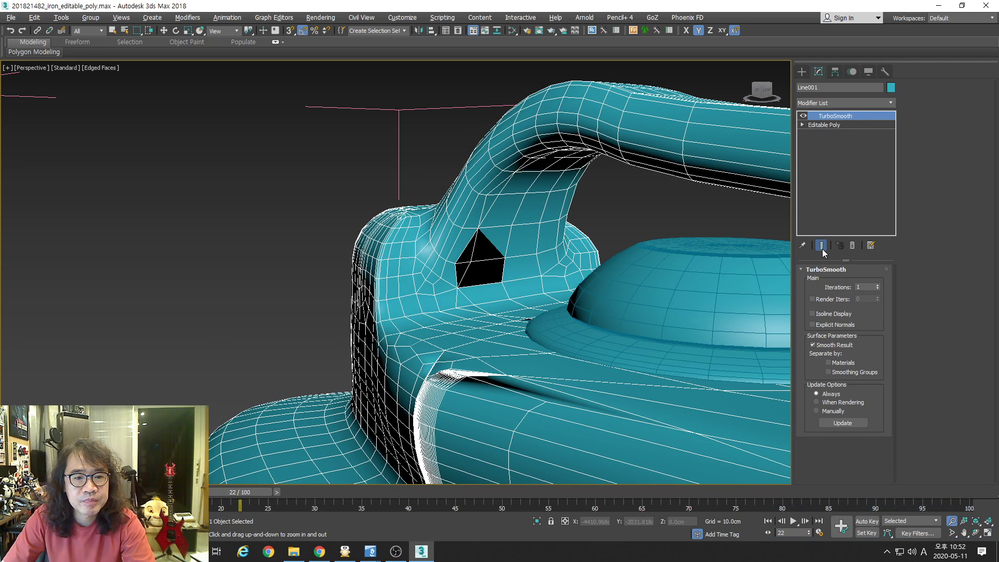
- Open the Editable Poly level and compare the base mesh with the TurboSmooth result around the hole at the handle's foot
{"action": "left_click", "coordinate": [822, 245]}
{"action": "left_click", "coordinate": [827, 125]}
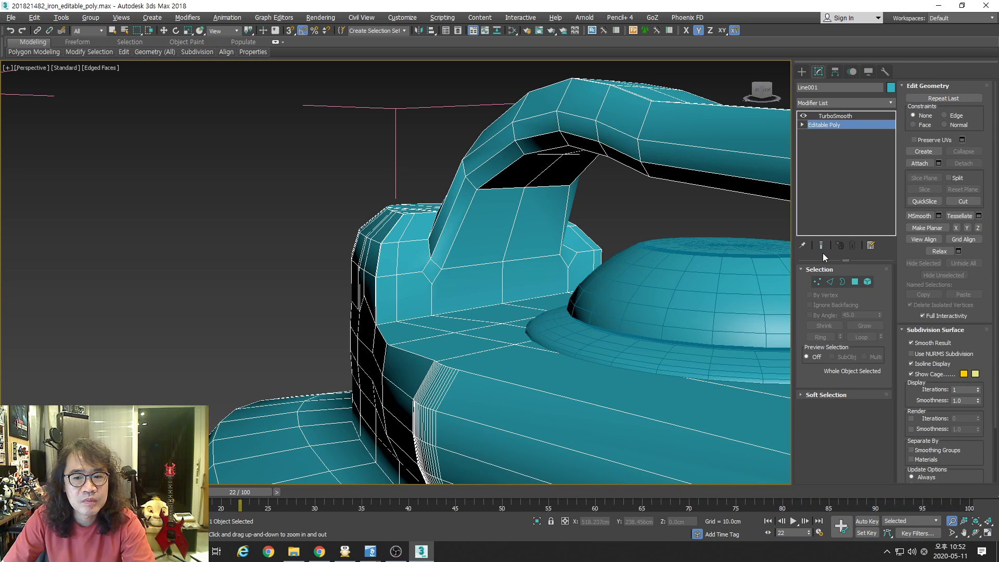
{"action": "left_click", "coordinate": [821, 246]}
{"action": "left_click", "coordinate": [821, 246]}
{"action": "left_click", "coordinate": [821, 246]}
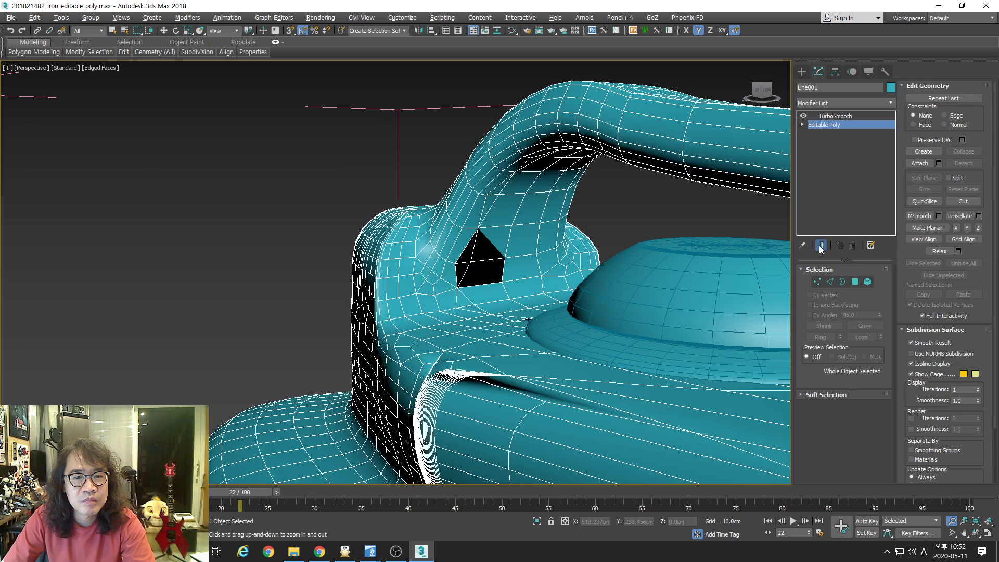
{"action": "left_click", "coordinate": [821, 247]}
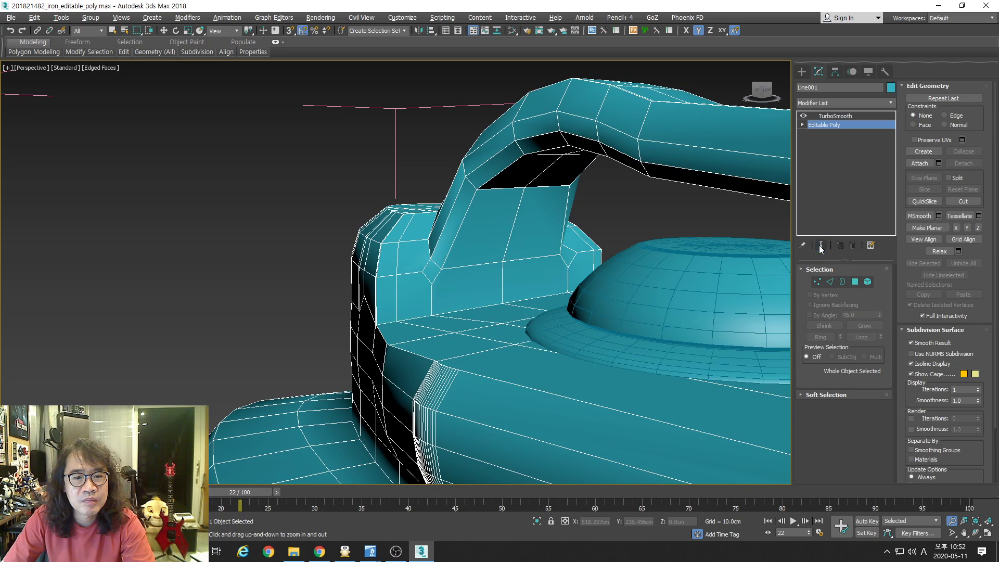
- Select the polygon on the handle's inner face above the hole and compare its base and smoothed shapes from several angles
{"action": "left_click", "coordinate": [854, 281]}
{"action": "key", "text": "w"}
{"action": "left_click", "coordinate": [489, 229]}
{"action": "middle_click_drag", "start_coordinate": [489, 229], "coordinate": [488, 277], "text": "alt"}
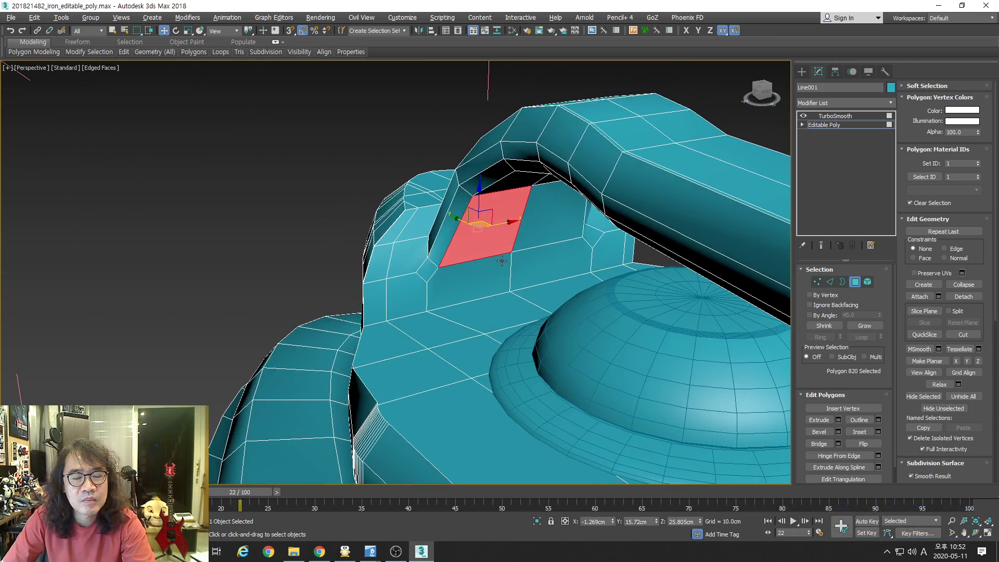
{"action": "key", "text": "alt+z"}
{"action": "left_click_drag", "start_coordinate": [489, 276], "coordinate": [493, 270]}
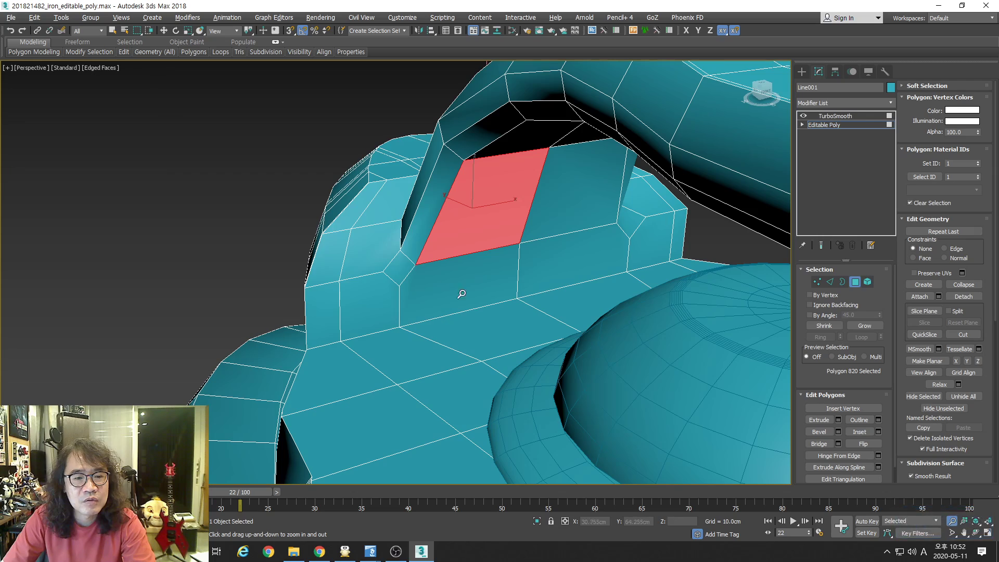
{"action": "middle_click_drag", "start_coordinate": [462, 292], "coordinate": [852, 243], "text": "alt"}
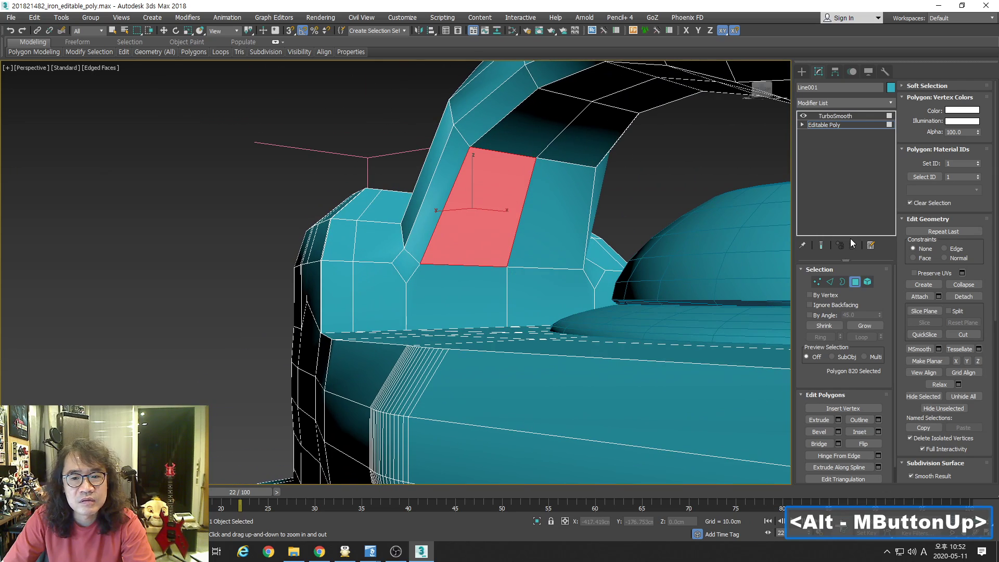
{"action": "left_click", "coordinate": [822, 245]}
{"action": "left_click", "coordinate": [822, 246]}
{"action": "left_click", "coordinate": [823, 245]}
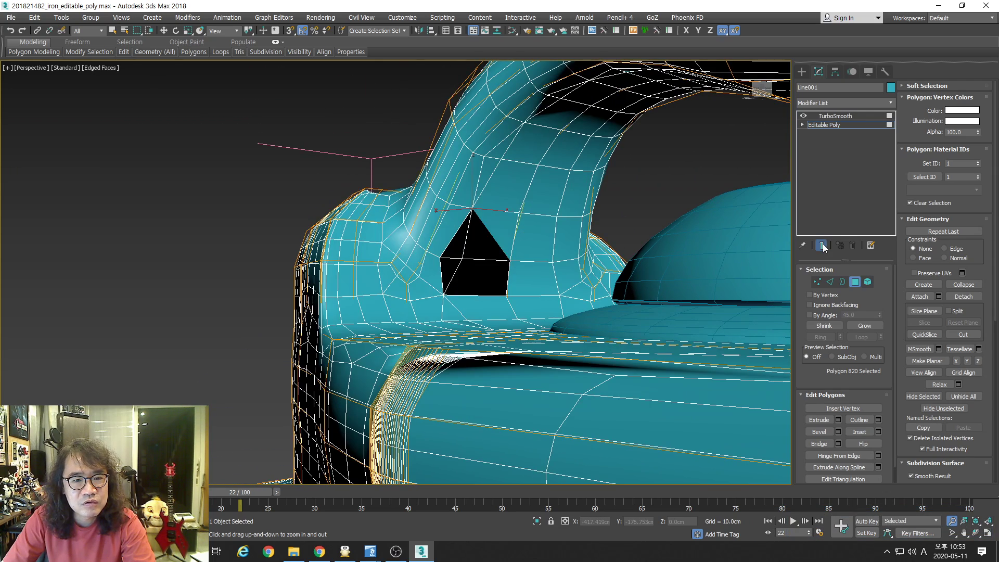
{"action": "left_click", "coordinate": [822, 244]}
{"action": "middle_click_drag", "start_coordinate": [555, 251], "coordinate": [565, 250], "text": "alt"}
- Try moving the vertex at that polygon's upper corner to test its connection, and undo the move
{"action": "key", "text": "1"}
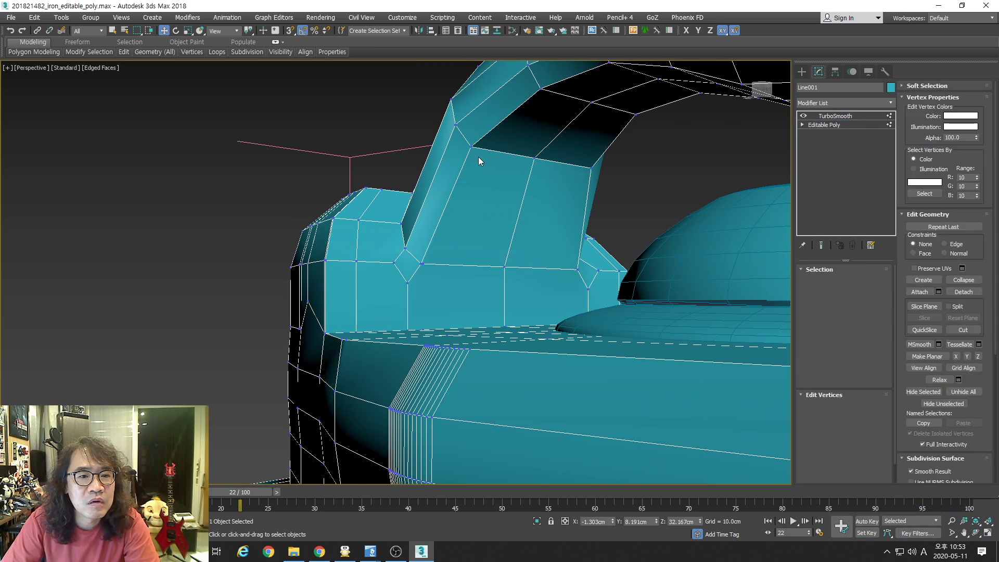
{"action": "left_click_drag", "start_coordinate": [489, 150], "coordinate": [501, 175]}
{"action": "key", "text": "ctrl+z"}
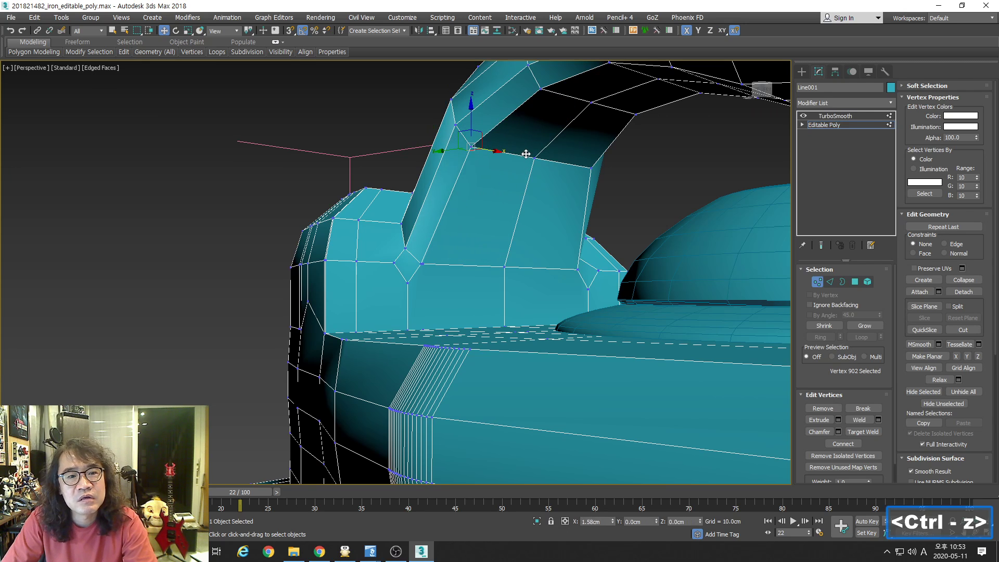
- Examine the upper corner vertex up close and compare the base mesh with the TurboSmooth result around it
{"action": "key", "text": "alt+z"}
{"action": "left_click_drag", "start_coordinate": [472, 208], "coordinate": [472, 171]}
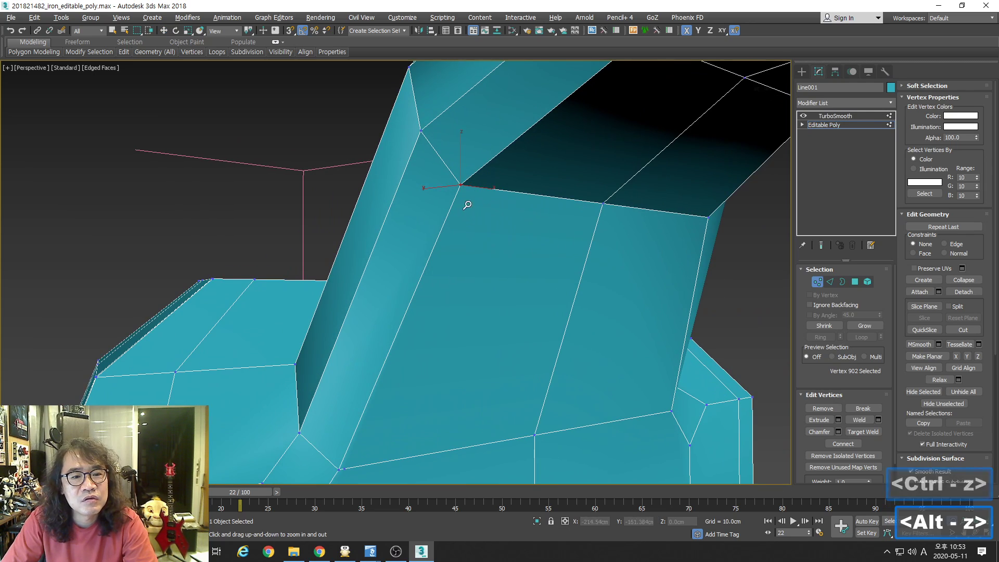
{"action": "right_click", "coordinate": [468, 204]}
{"action": "left_click", "coordinate": [504, 238]}
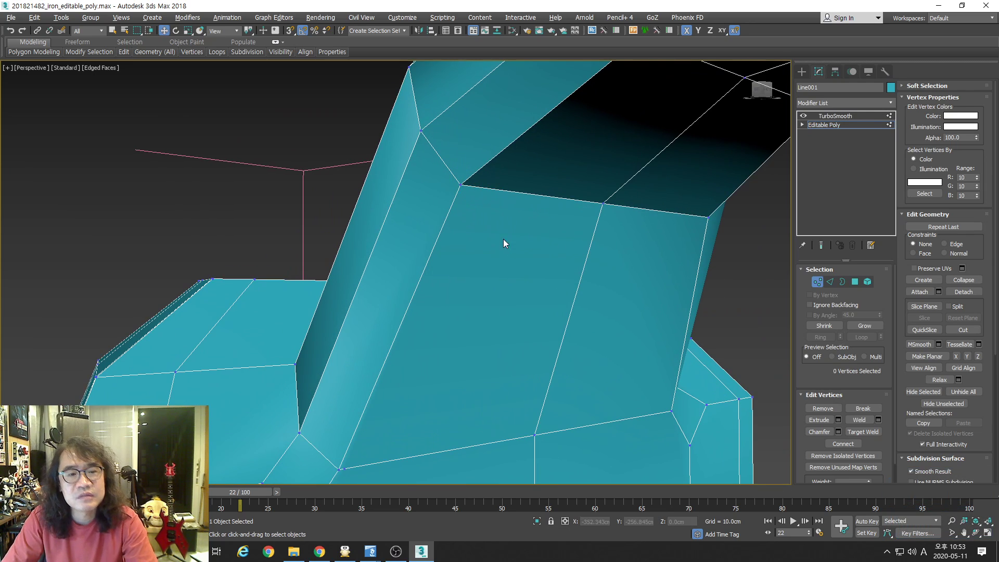
{"action": "left_click", "coordinate": [460, 185]}
{"action": "left_click", "coordinate": [822, 246]}
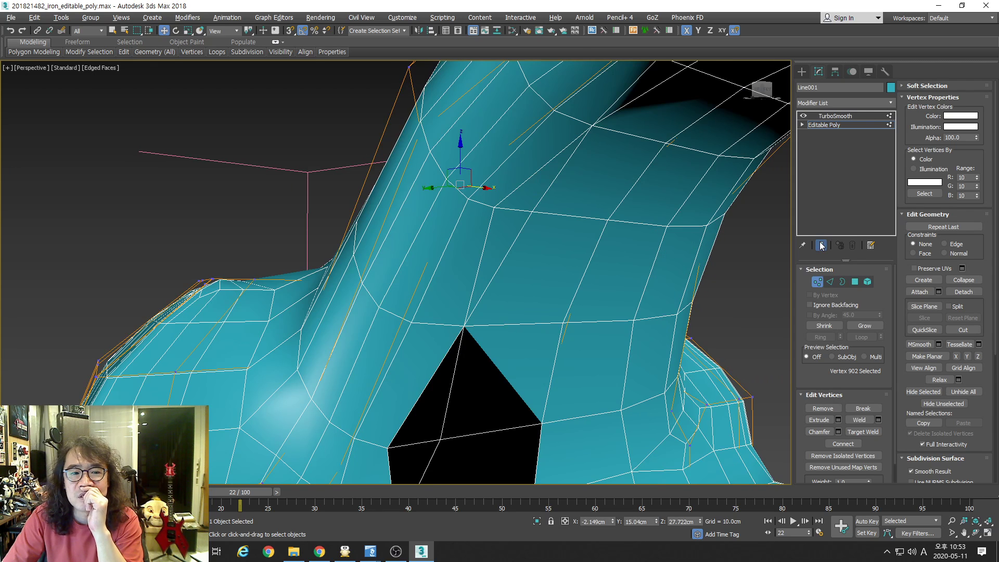
{"action": "left_click", "coordinate": [821, 246]}
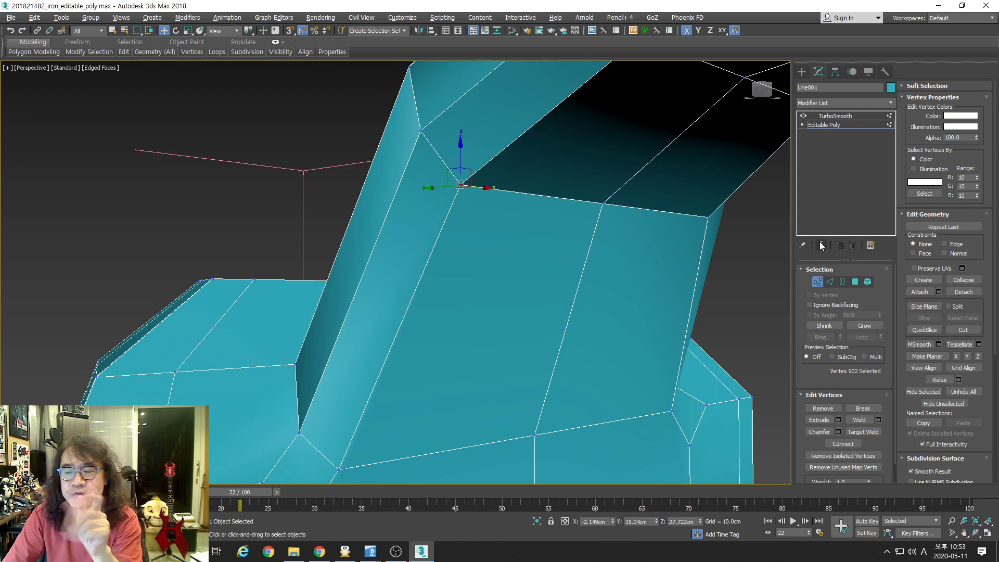
- Shift the upper corner vertex slightly along X to check for a duplicate beneath it, and undo the move
{"action": "middle_click_drag", "start_coordinate": [581, 298], "coordinate": [544, 258]}
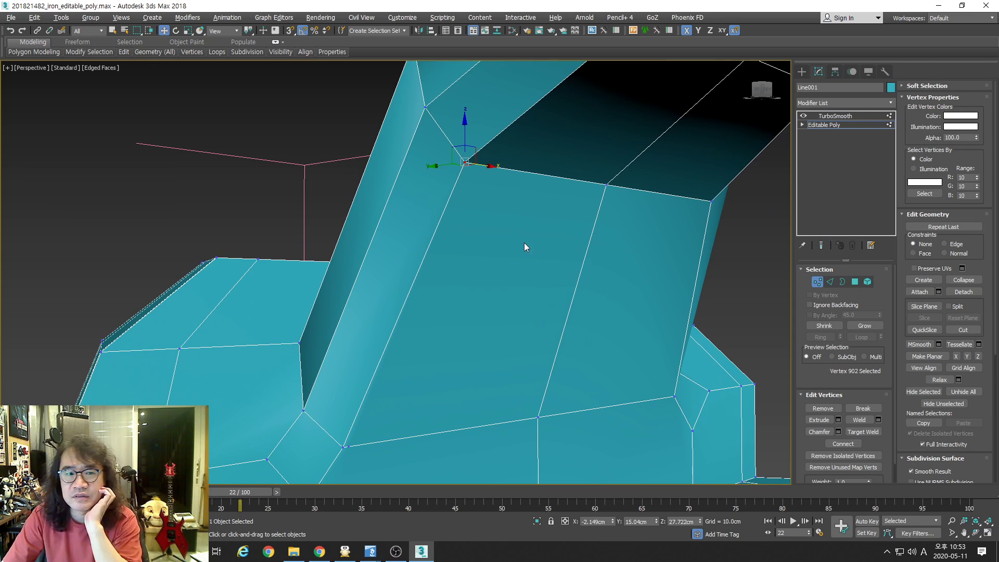
{"action": "left_click", "coordinate": [452, 149]}
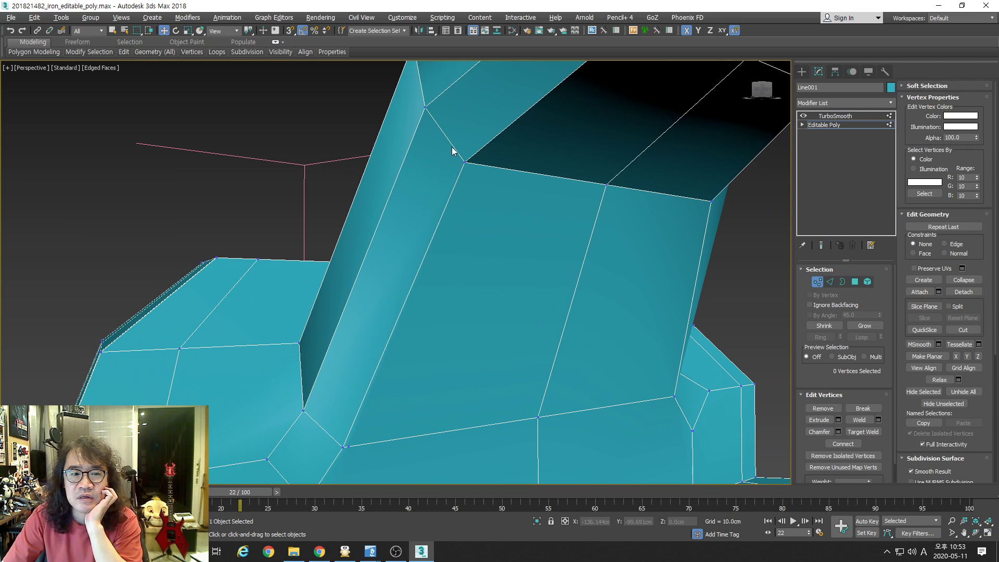
{"action": "left_click_drag", "start_coordinate": [493, 185], "coordinate": [493, 185]}
{"action": "left_click", "coordinate": [485, 178]}
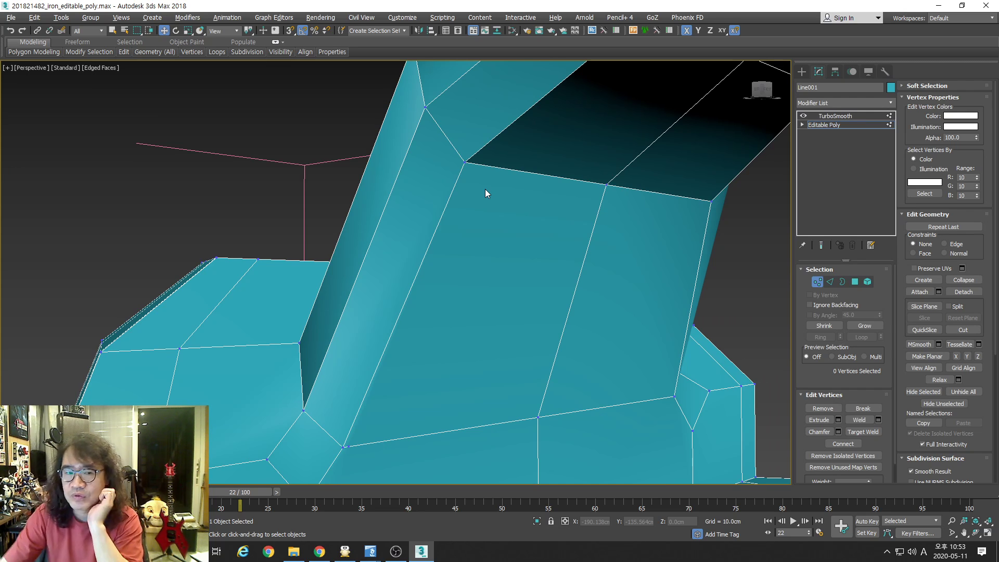
{"action": "left_click", "coordinate": [465, 163]}
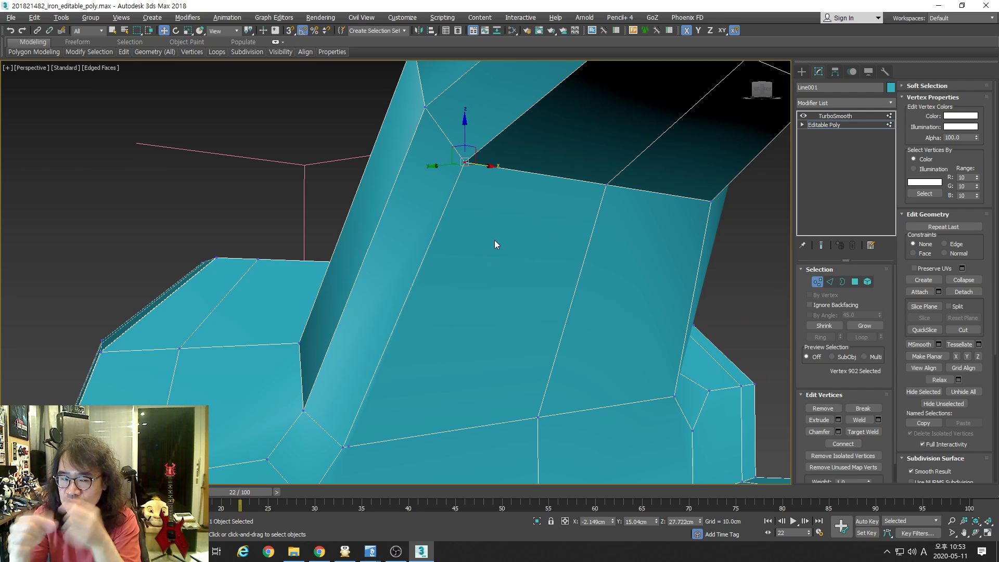
{"action": "mouse_move", "coordinate": [493, 166]}
{"action": "left_mouse_down"}
{"action": "mouse_move", "coordinate": [513, 164]}
{"action": "mouse_move", "coordinate": [412, 161]}
{"action": "mouse_move", "coordinate": [543, 166]}
{"action": "mouse_move", "coordinate": [386, 165]}
{"action": "mouse_move", "coordinate": [558, 172]}
{"action": "mouse_move", "coordinate": [439, 167]}
{"action": "mouse_move", "coordinate": [478, 171]}
{"action": "left_mouse_up"}
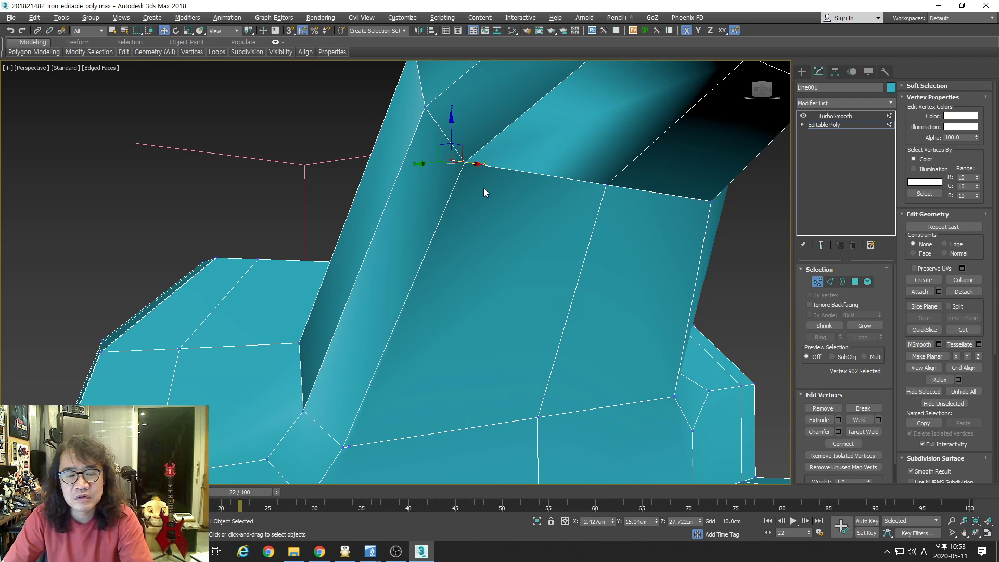
{"action": "key", "text": "ctrl+z"}
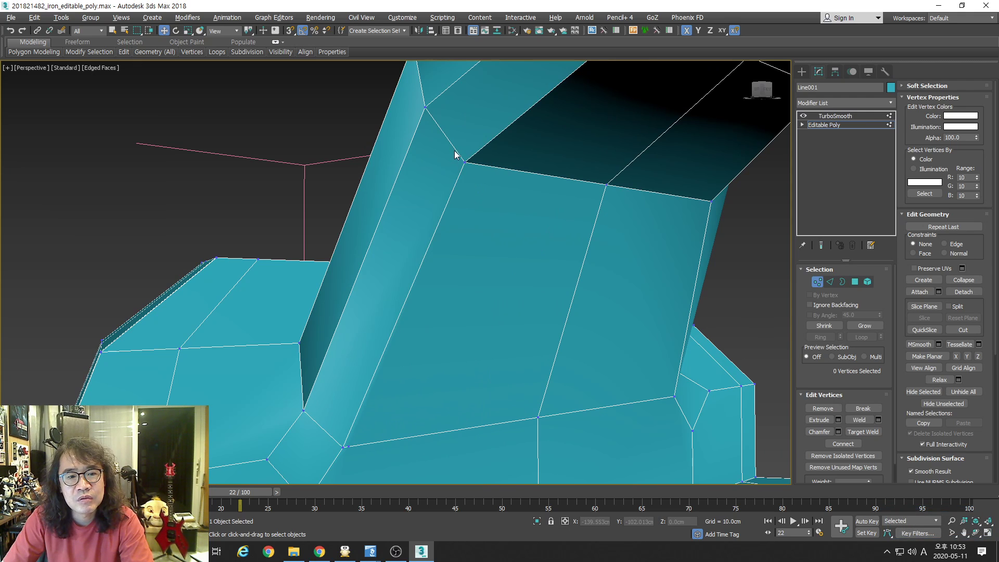
- Weld the two overlapping vertices at the upper corner of the handle's inner face and check the TurboSmooth result
{"action": "left_click_drag", "start_coordinate": [454, 149], "coordinate": [498, 177]}
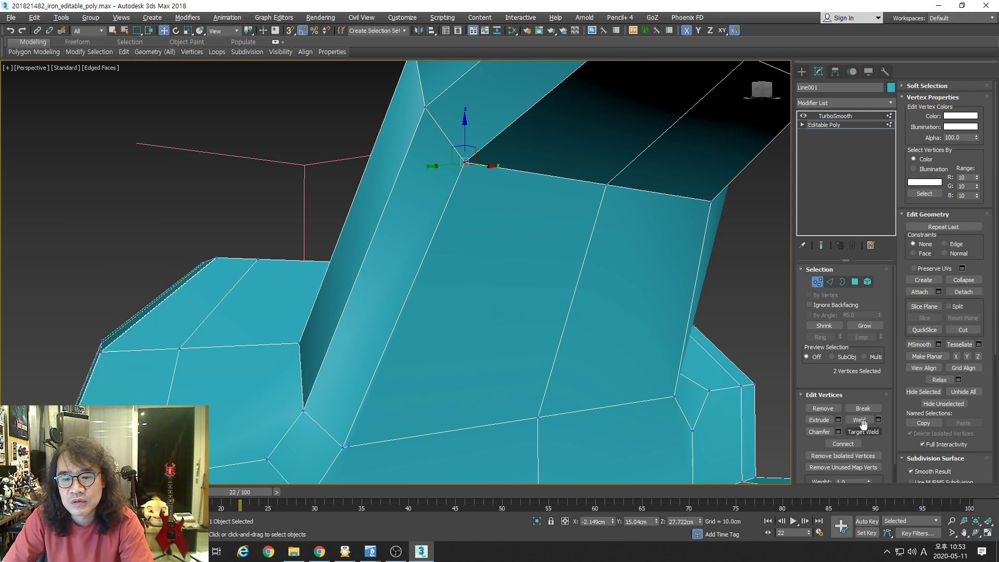
{"action": "left_click", "coordinate": [817, 282]}
{"action": "left_click", "coordinate": [822, 246]}
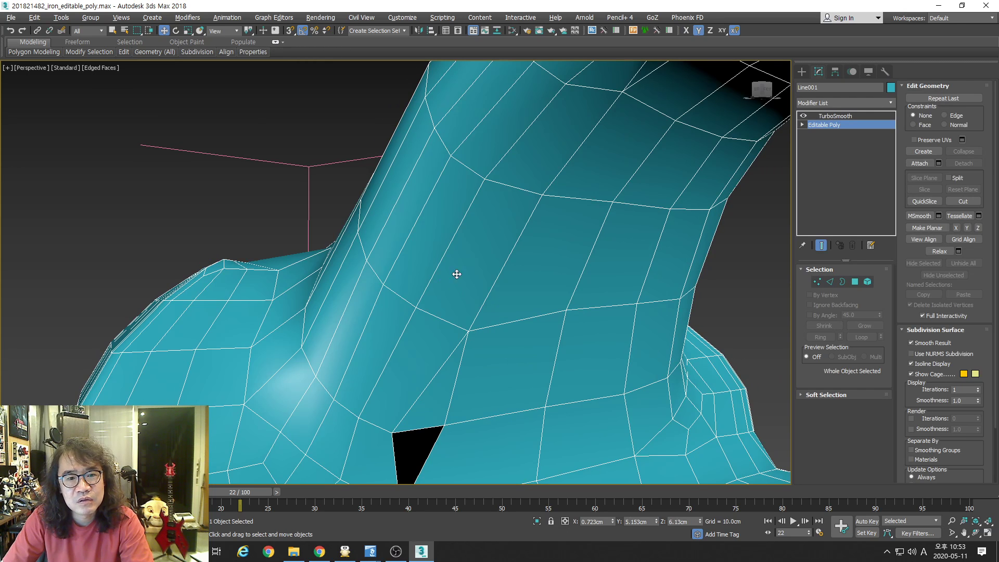
{"action": "left_click", "coordinate": [822, 246]}
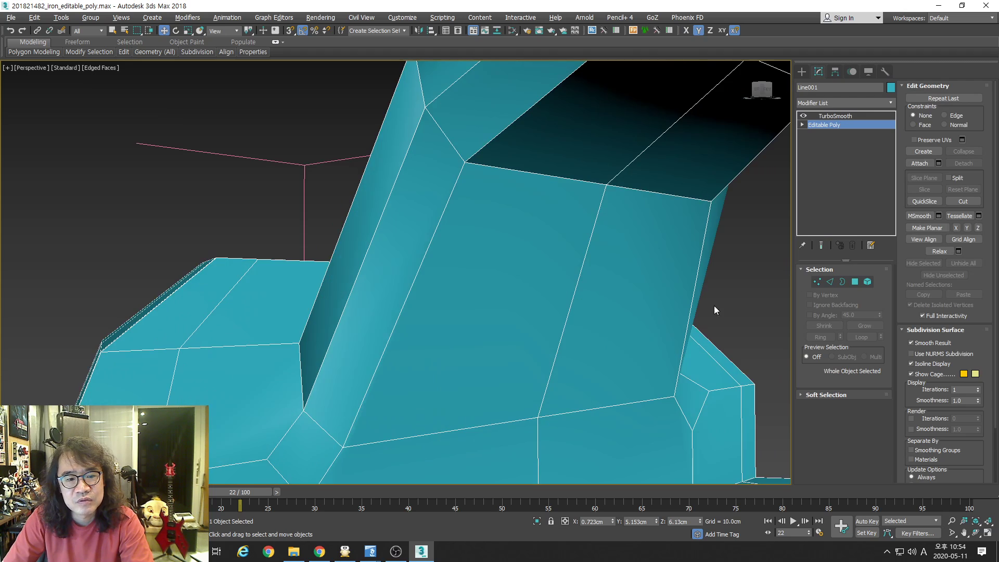
- Target weld the two overlapping vertices at the lower corner of the handle's inner face, undoing any test moves first
{"action": "left_click", "coordinate": [816, 282]}
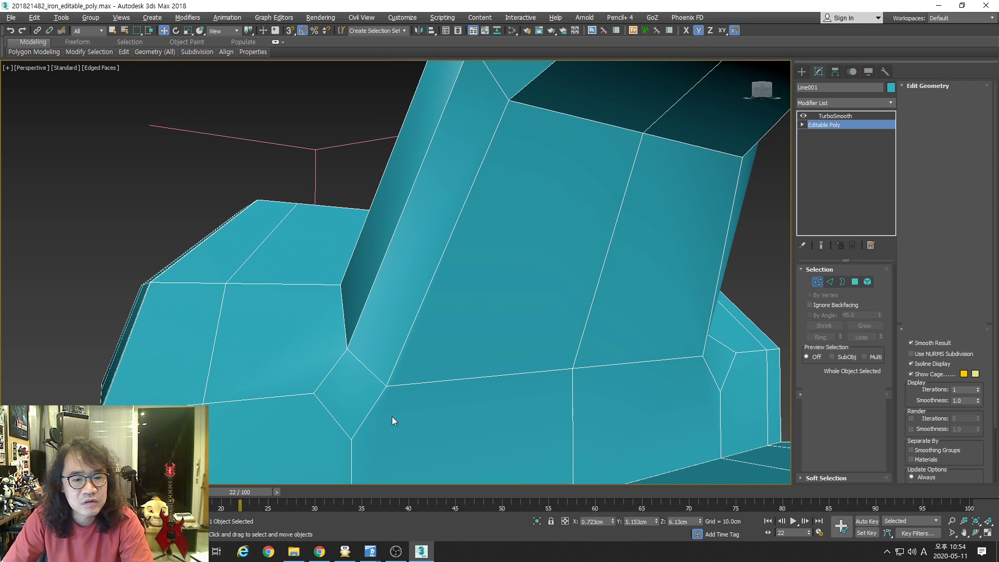
{"action": "left_click", "coordinate": [387, 385]}
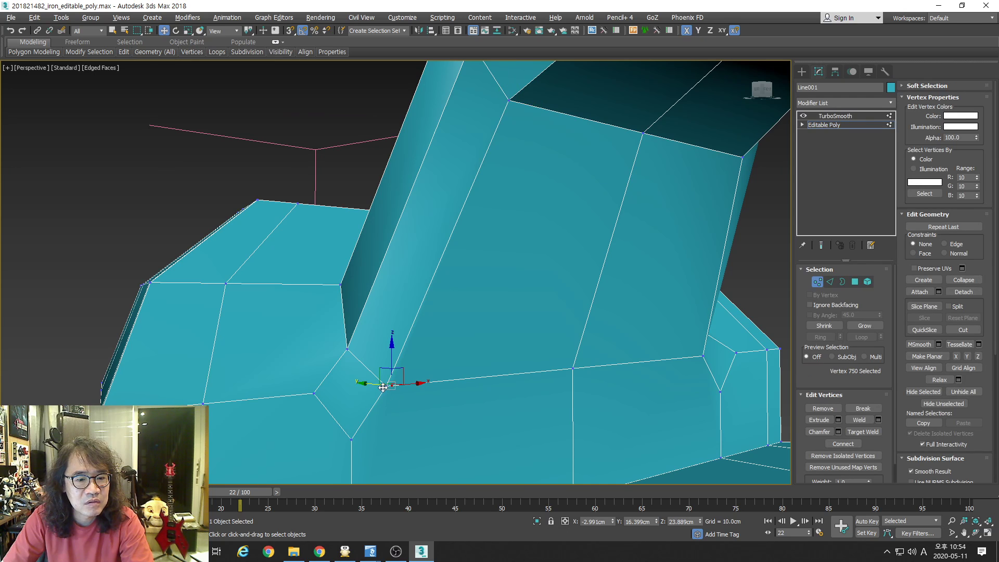
{"action": "left_click_drag", "start_coordinate": [405, 387], "coordinate": [350, 385]}
{"action": "key", "text": "ctrl+z"}
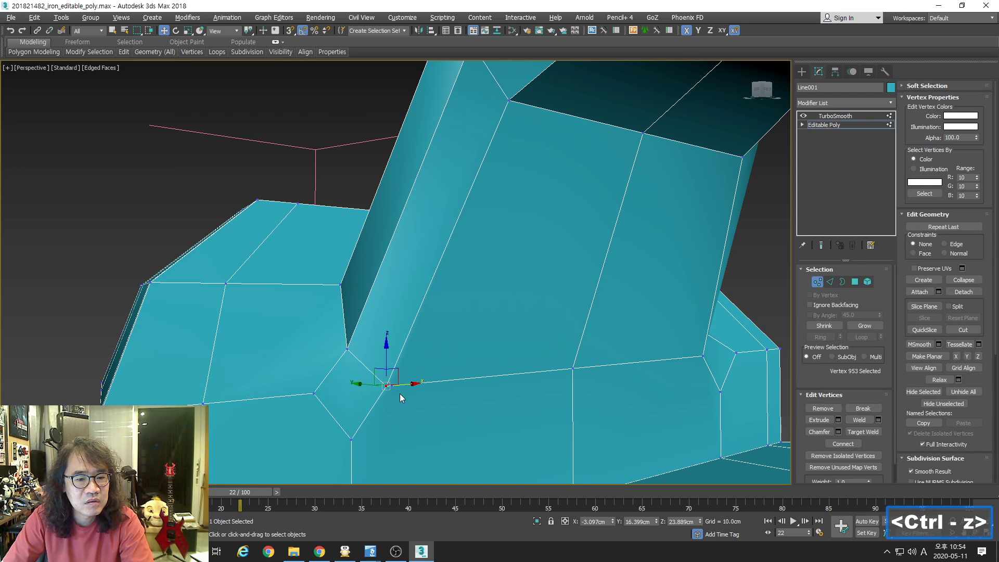
{"action": "left_click", "coordinate": [392, 385]}
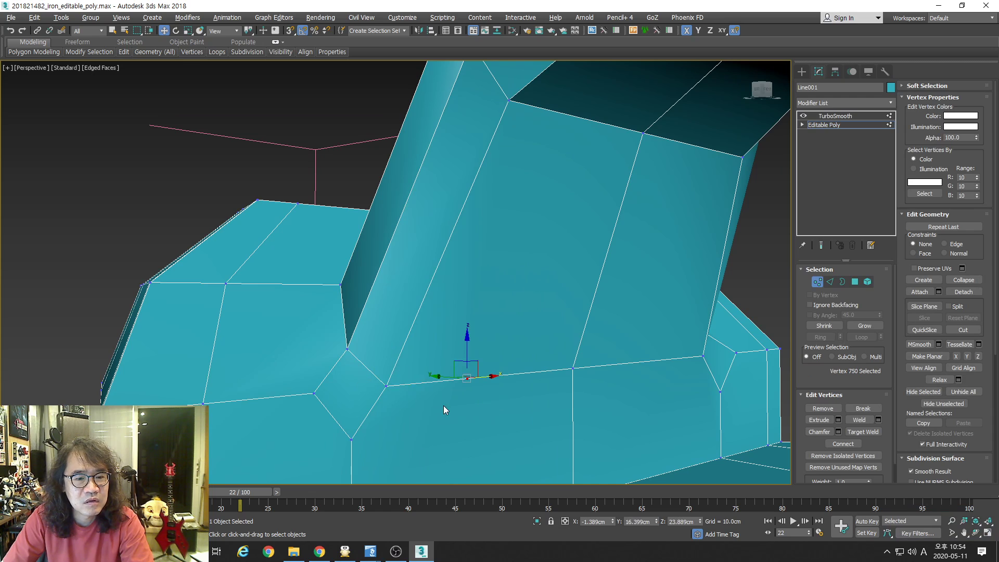
{"action": "key", "text": "ctrl+z"}
{"action": "left_click", "coordinate": [863, 432]}
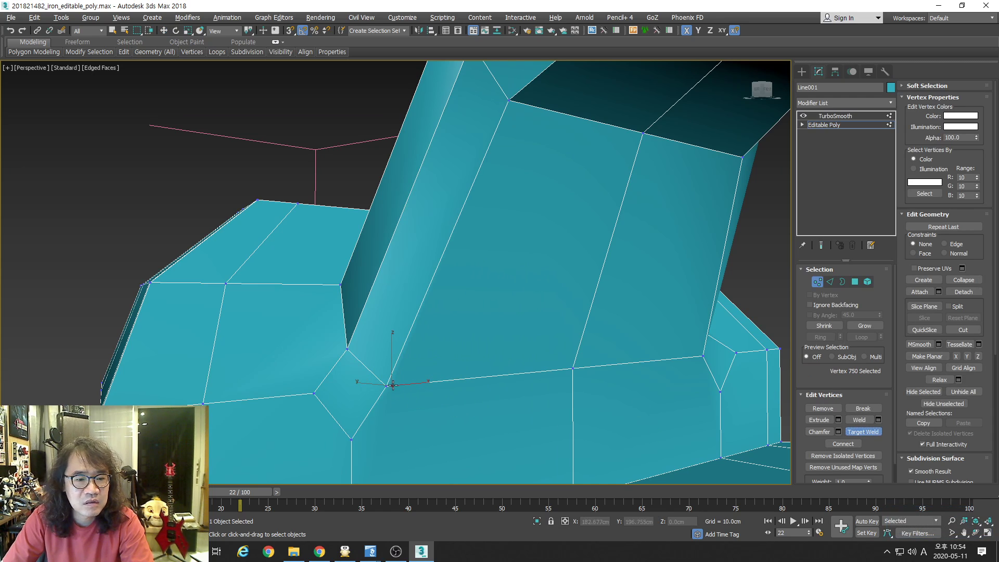
{"action": "key", "text": "w"}
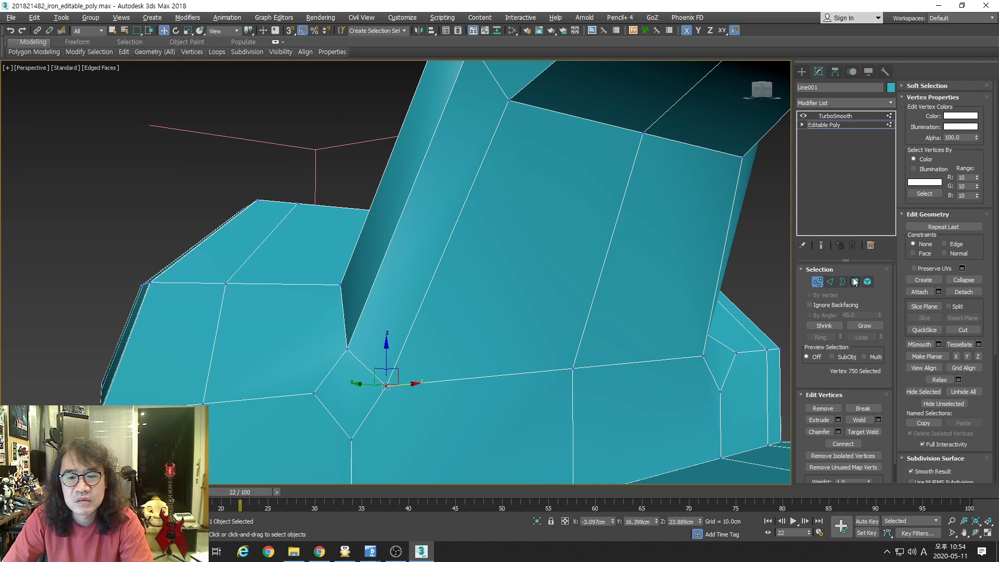
- Examine the TurboSmooth result at the handle's foot, and compare the base and smoothed meshes on the iron's flat underside
{"action": "left_click", "coordinate": [822, 246]}
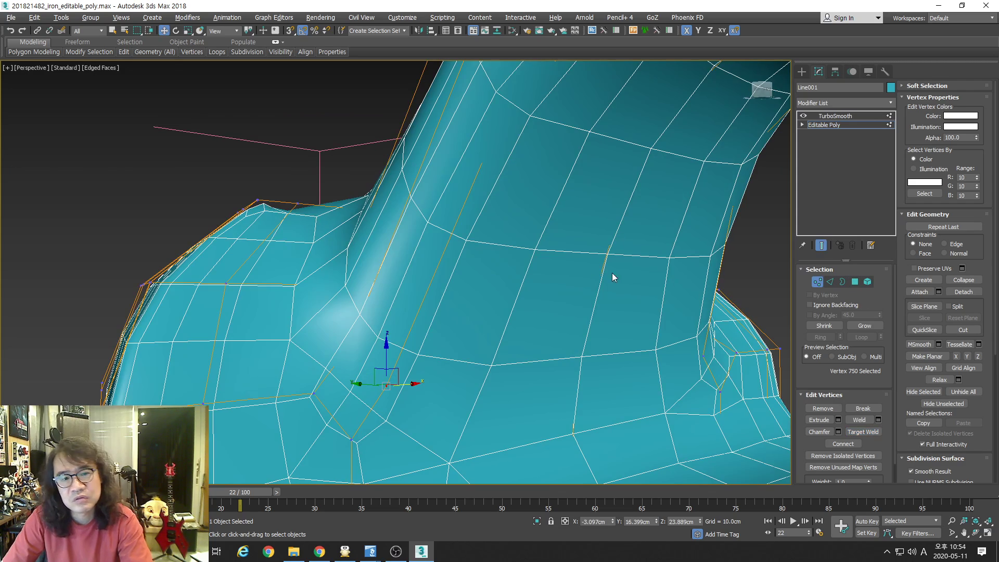
{"action": "key", "text": "alt+z"}
{"action": "left_click_drag", "start_coordinate": [614, 275], "coordinate": [518, 279], "text": "alt"}
{"action": "middle_click_drag", "start_coordinate": [517, 279], "coordinate": [517, 259], "text": "alt"}
{"action": "key", "text": "alt+z"}
{"action": "left_click", "coordinate": [821, 247]}
{"action": "scroll", "coordinate": [576, 272], "scroll_direction": "down", "scroll_amount": 3}
{"action": "key", "text": "alt+z"}
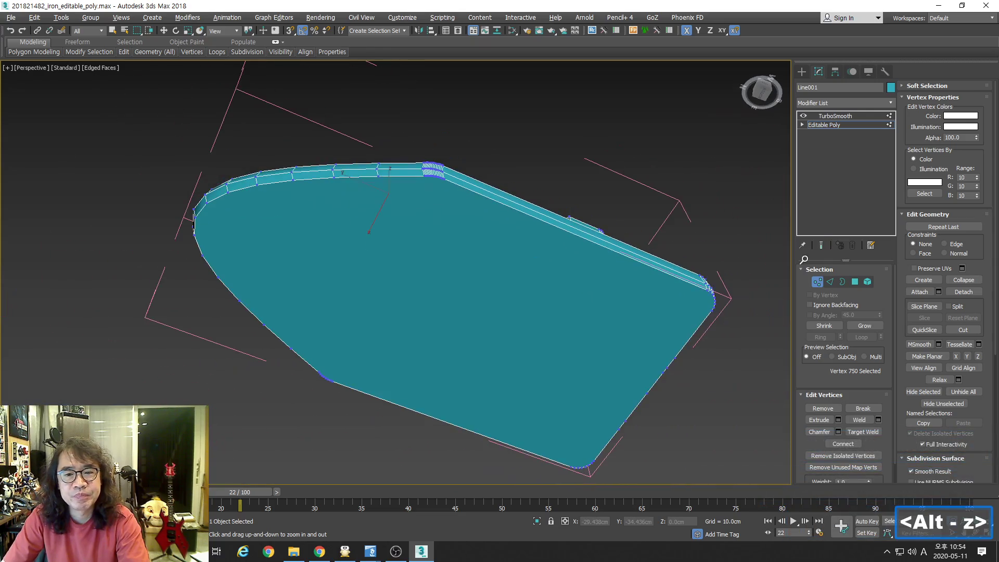
{"action": "left_click", "coordinate": [822, 247]}
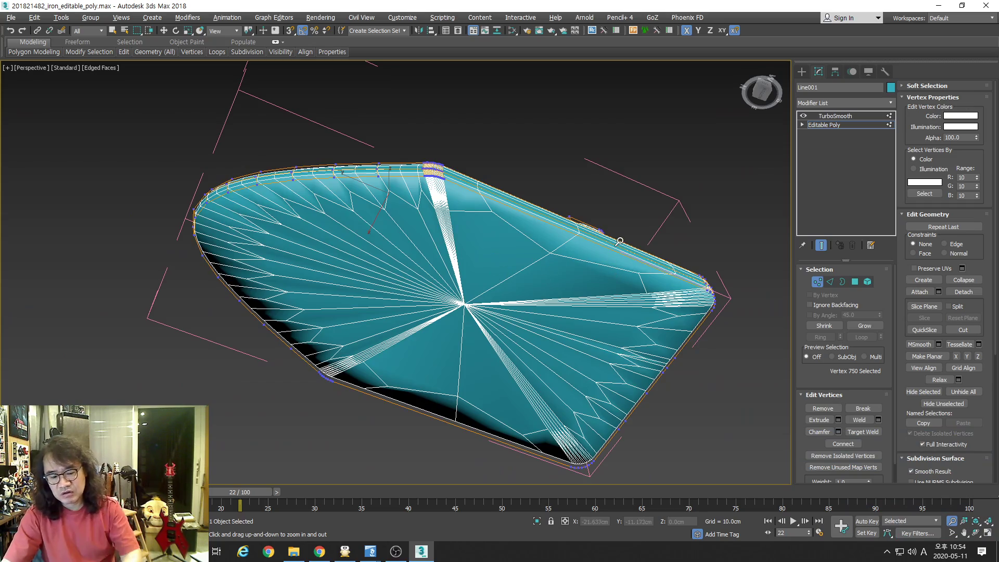
{"action": "middle_click_drag", "start_coordinate": [618, 230], "coordinate": [639, 234], "text": "alt"}
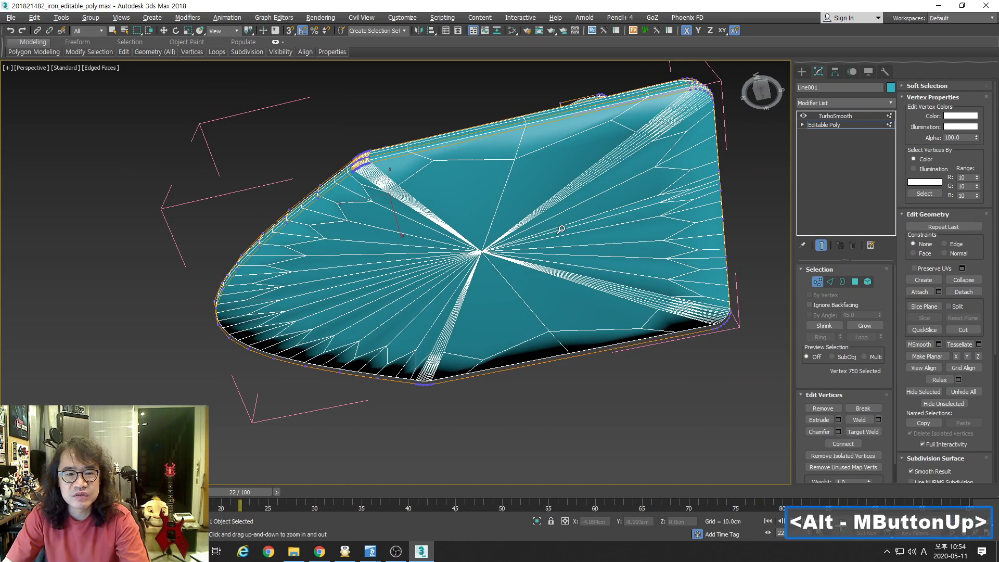
- Leave vertex editing on the Editable Poly and return to the TurboSmooth modifier
{"action": "left_click", "coordinate": [822, 281]}
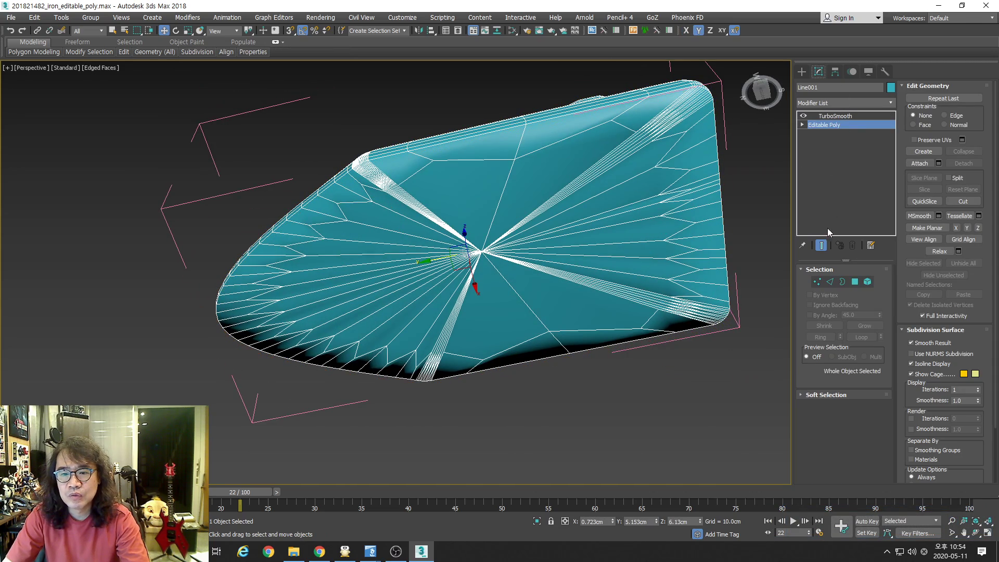
{"action": "left_click", "coordinate": [821, 245]}
{"action": "left_click", "coordinate": [845, 117]}
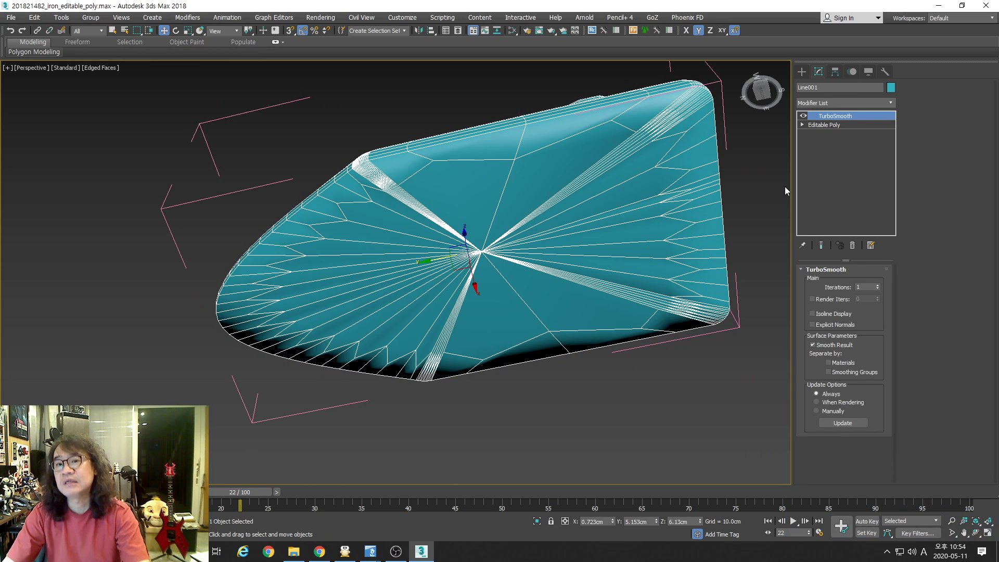
{"action": "left_click", "coordinate": [883, 104]}
{"action": "scroll", "coordinate": [891, 208], "scroll_direction": "down", "scroll_amount": 10}
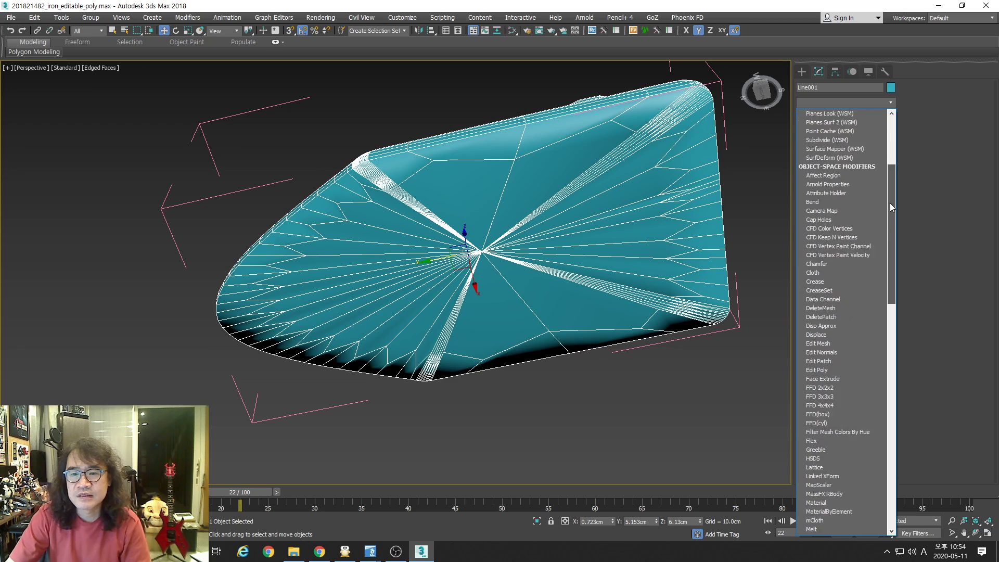
{"action": "left_click_drag", "start_coordinate": [894, 239], "coordinate": [891, 274]}
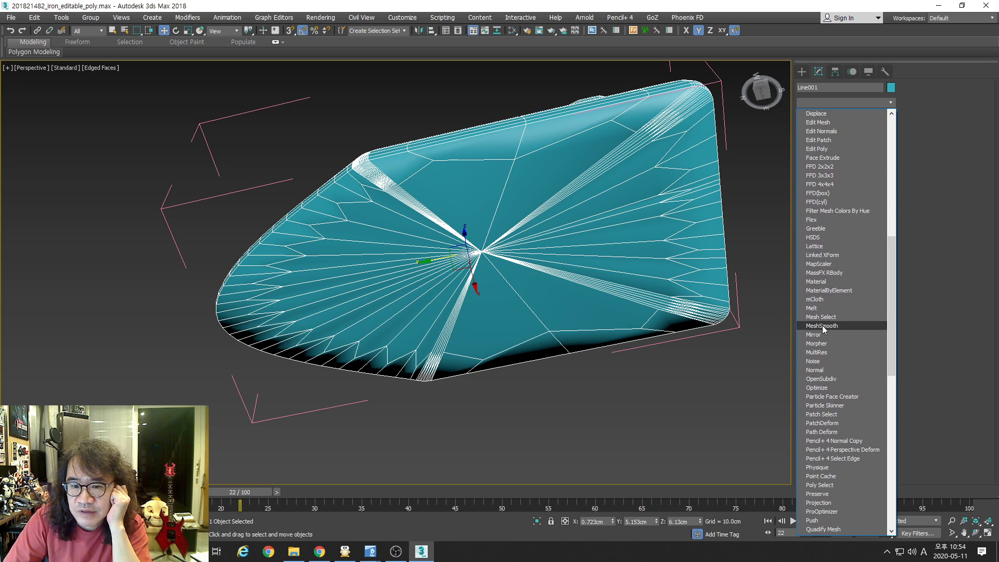
{"action": "left_click", "coordinate": [901, 311]}
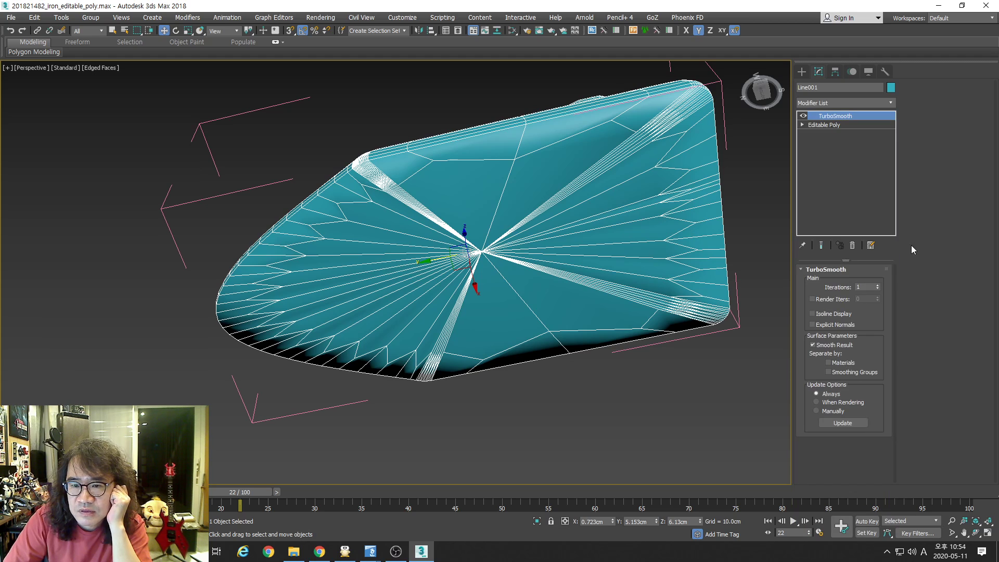
{"action": "left_click", "coordinate": [894, 103]}
{"action": "scroll", "coordinate": [853, 302], "scroll_direction": "down", "scroll_amount": 20}
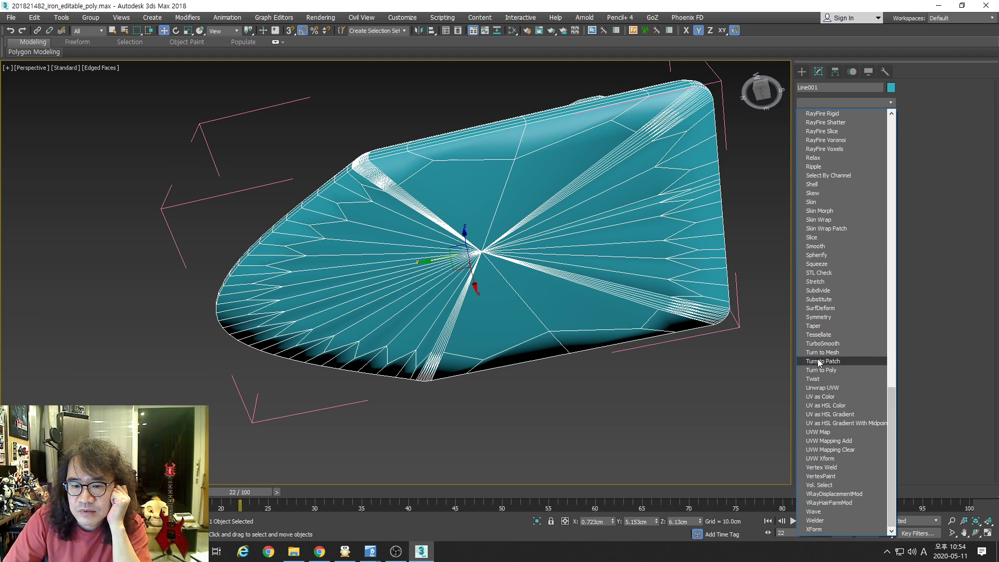
{"action": "left_click", "coordinate": [947, 292]}
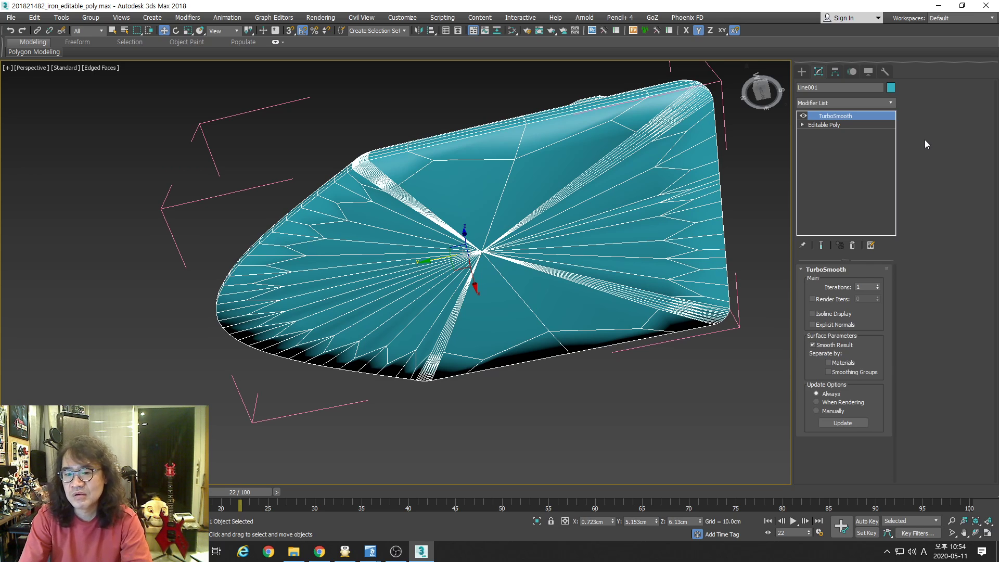
- Try 4 TurboSmooth iterations, then set the value to 2 and check the iron's side and underside
{"action": "left_click", "coordinate": [877, 285]}
{"action": "left_click", "coordinate": [878, 285]}
{"action": "left_click", "coordinate": [878, 285]}
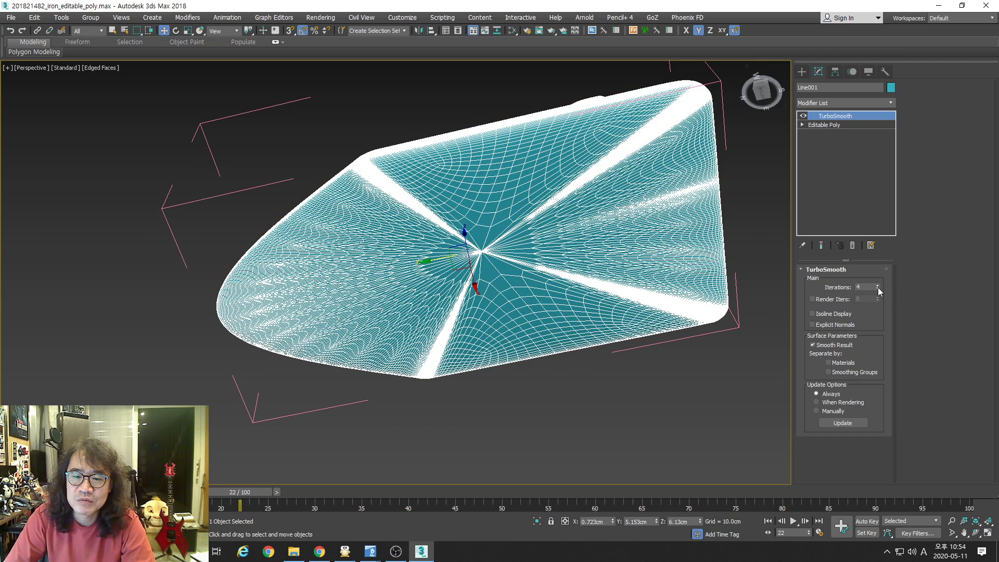
{"action": "right_click", "coordinate": [878, 286]}
{"action": "left_click", "coordinate": [878, 285]}
{"action": "left_click", "coordinate": [878, 285]}
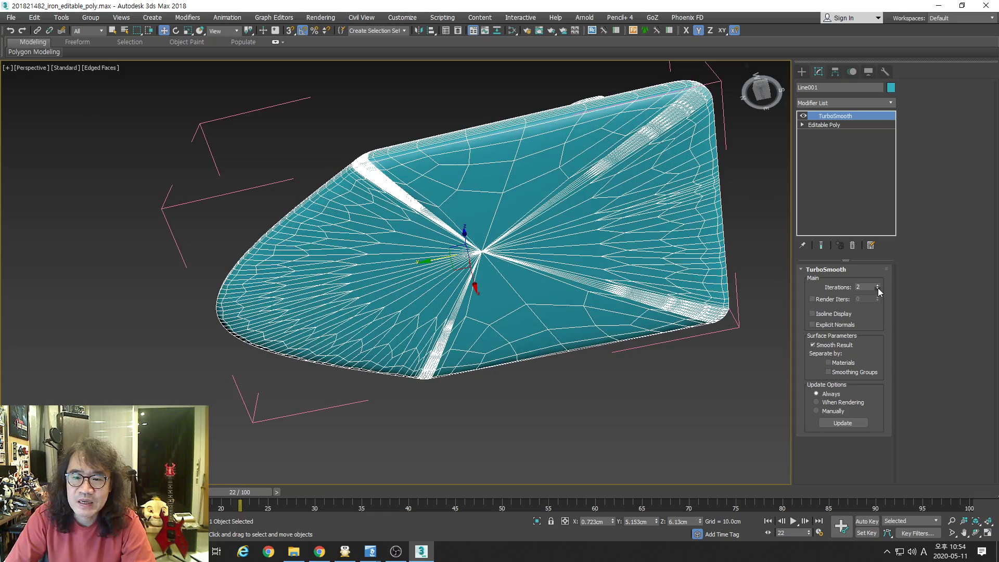
{"action": "middle_click_drag", "start_coordinate": [677, 284], "coordinate": [705, 294], "text": "alt"}
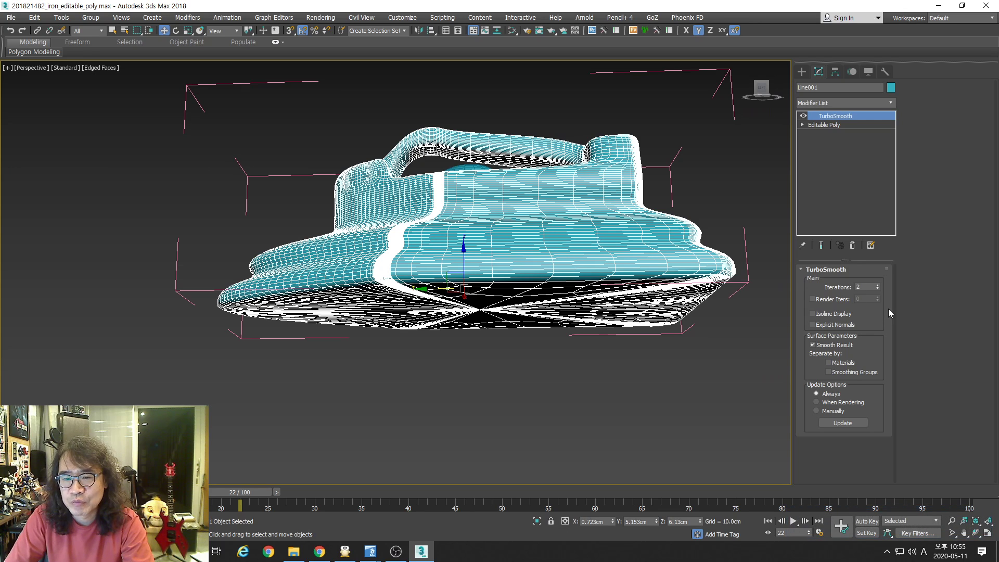
- Select the large flat polygon on the iron's underside at the Editable Poly's polygon level
{"action": "left_click", "coordinate": [823, 125]}
{"action": "left_click", "coordinate": [803, 125]}
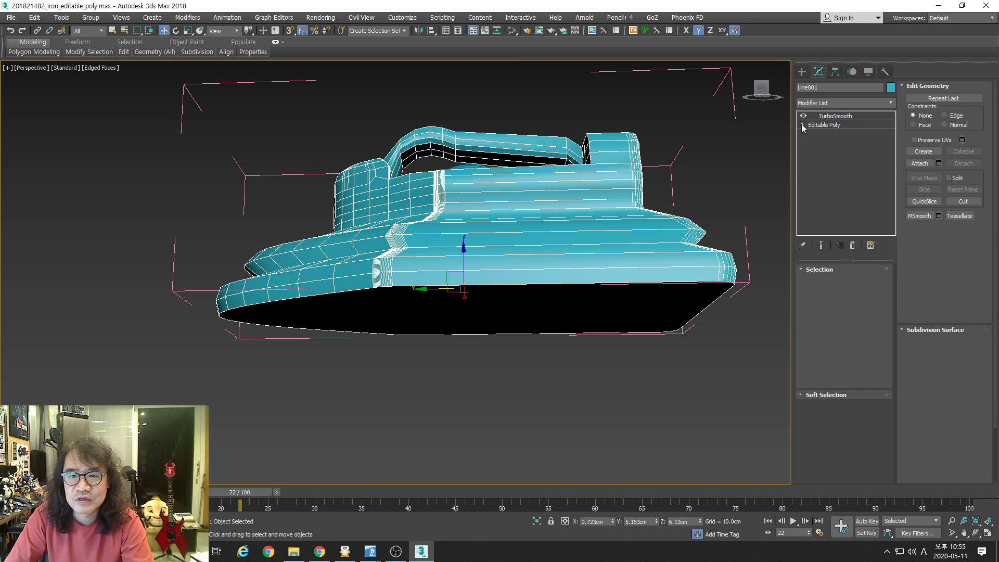
{"action": "left_click", "coordinate": [855, 281]}
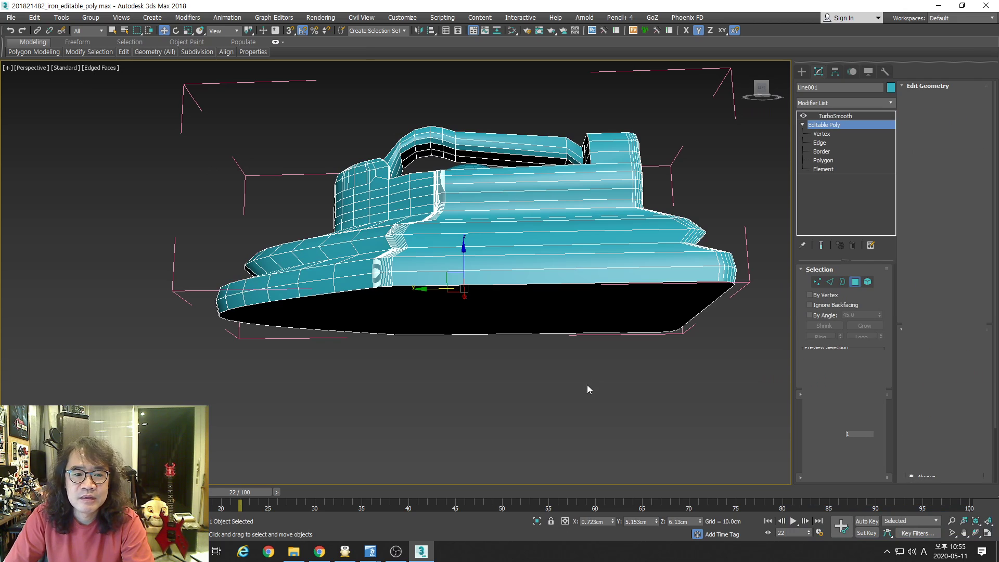
{"action": "left_click", "coordinate": [564, 308]}
{"action": "middle_click_drag", "start_coordinate": [564, 308], "coordinate": [607, 303], "text": "alt"}
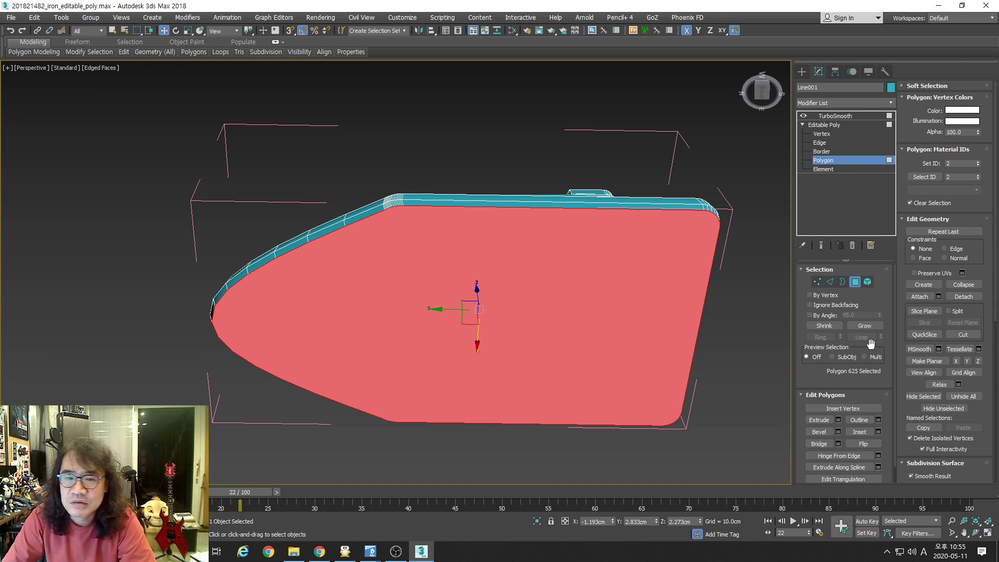
{"action": "left_click", "coordinate": [765, 320]}
{"action": "left_click", "coordinate": [379, 234]}
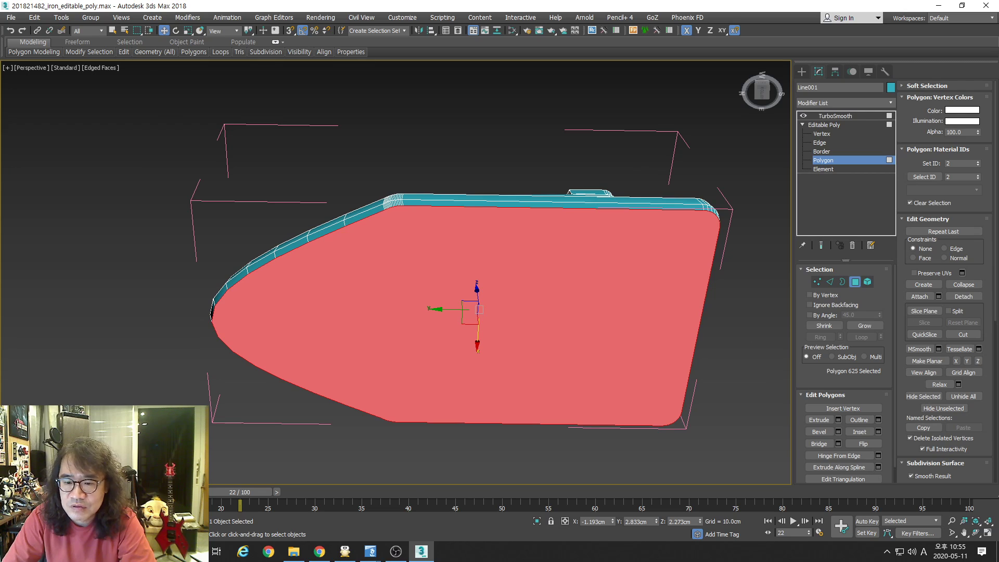
- Remove smoothing group 2 from the underside polygon, and switch smoothing group 25 on and off again for it
{"action": "left_click", "coordinate": [917, 219]}
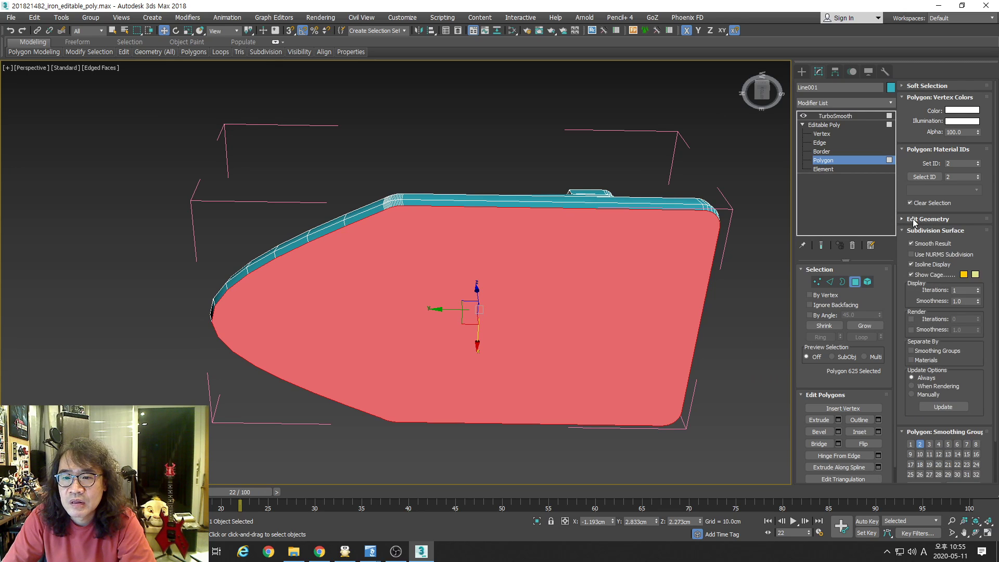
{"action": "left_click", "coordinate": [918, 232]}
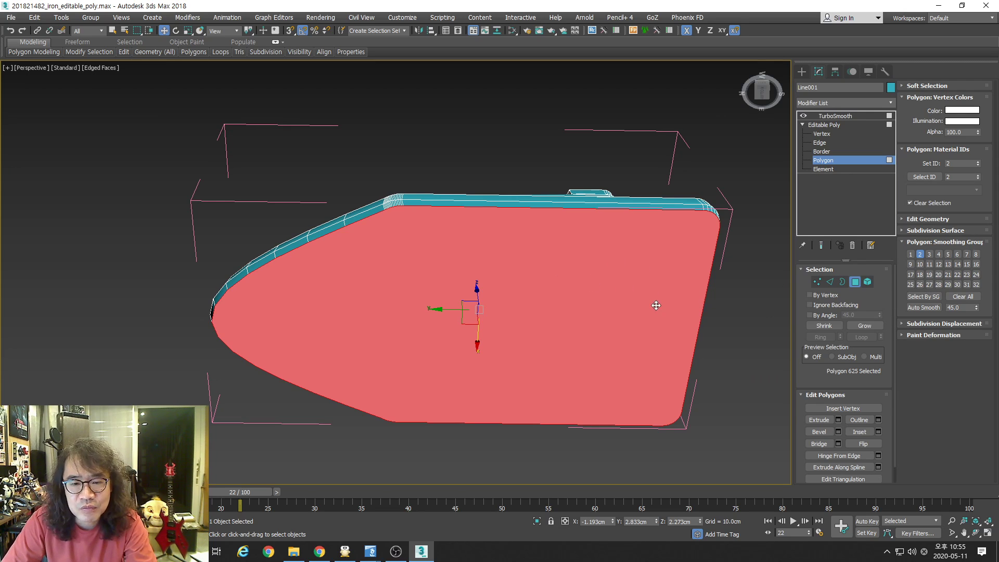
{"action": "middle_click_drag", "start_coordinate": [656, 305], "coordinate": [671, 301], "text": "alt"}
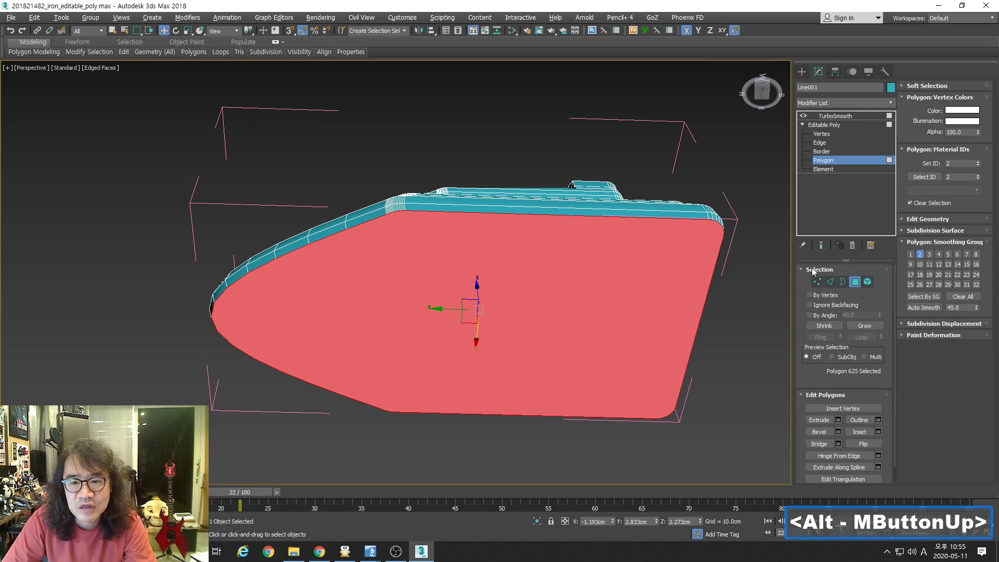
{"action": "left_click", "coordinate": [920, 255]}
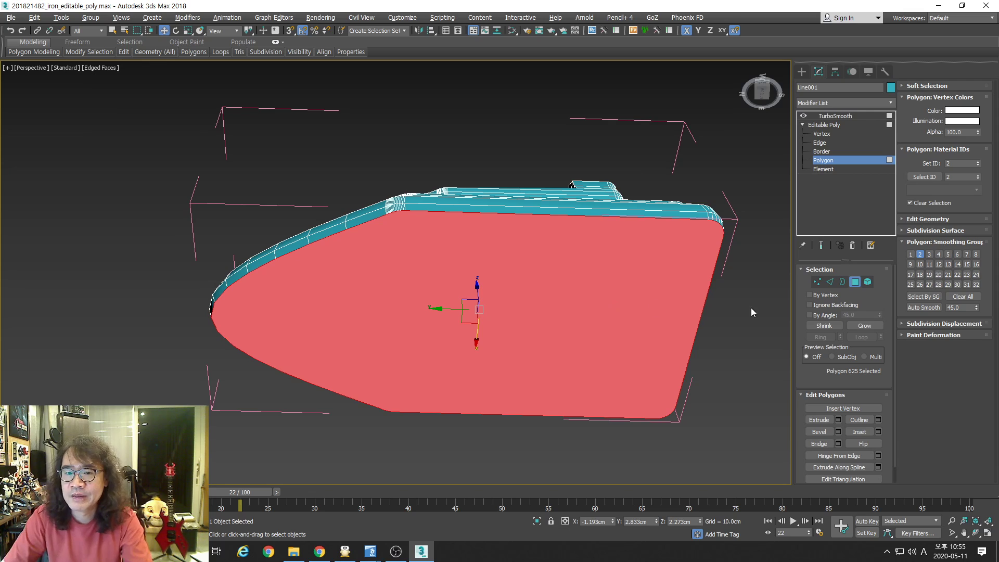
{"action": "middle_click_drag", "start_coordinate": [751, 312], "coordinate": [683, 306]}
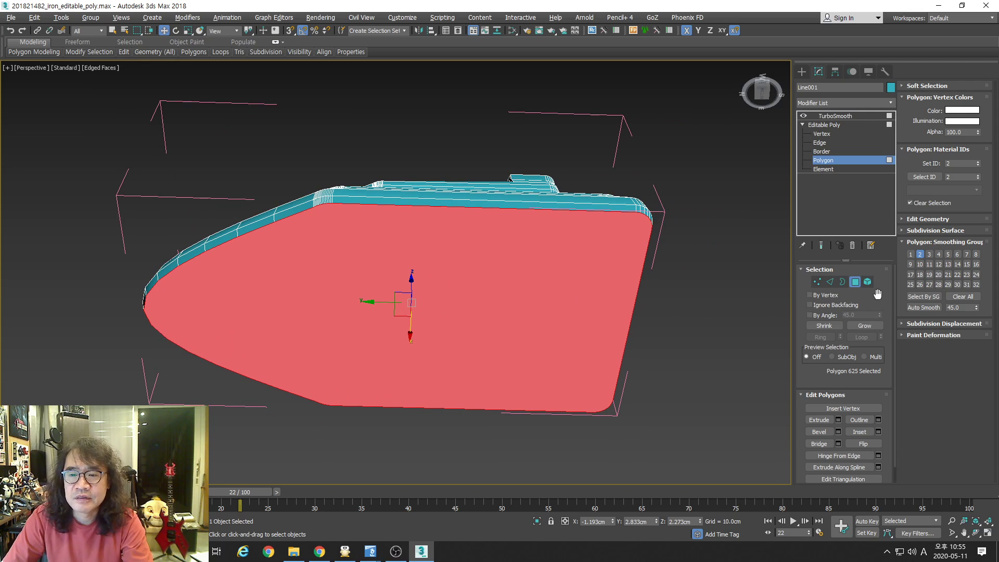
{"action": "left_click", "coordinate": [920, 255]}
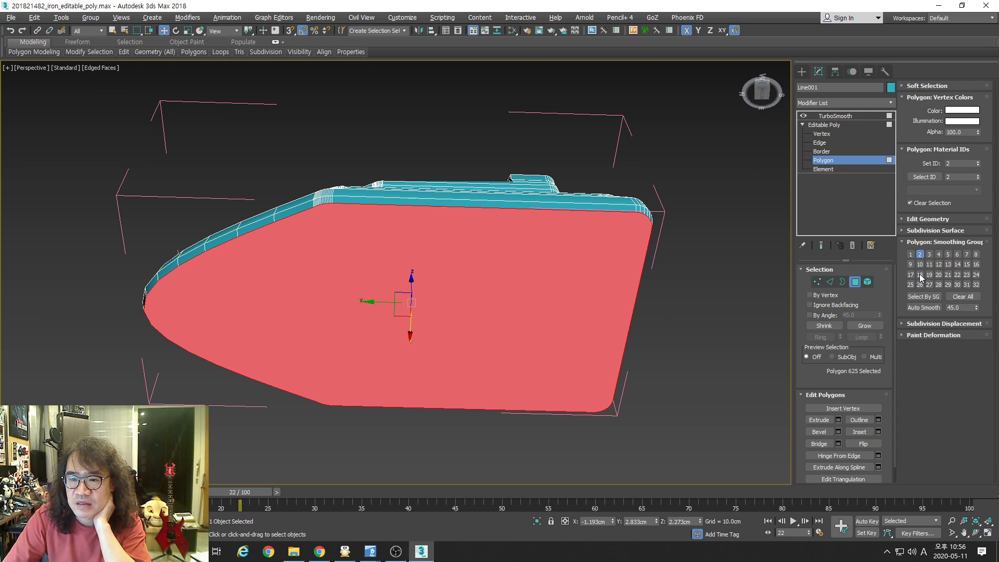
{"action": "left_click", "coordinate": [920, 254]}
{"action": "left_click", "coordinate": [911, 285]}
{"action": "left_click", "coordinate": [920, 254]}
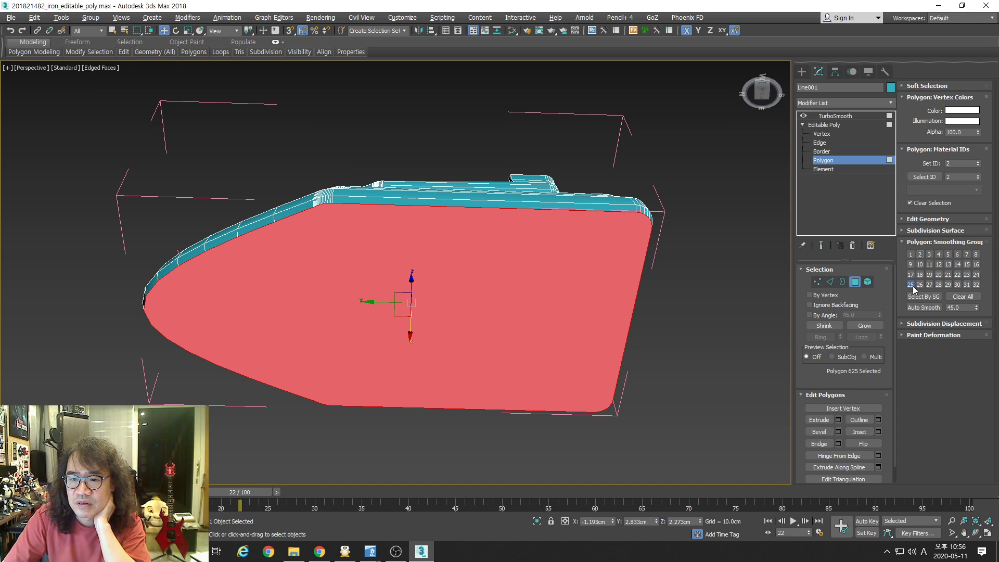
{"action": "left_click", "coordinate": [911, 285]}
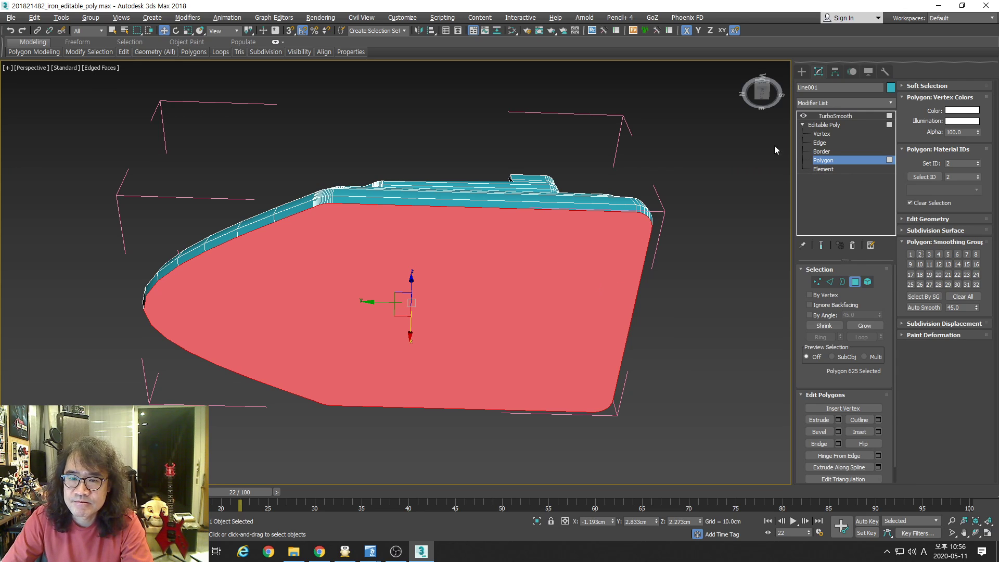
- Make TurboSmooth separate by smoothing groups and check the underside with and without edged faces
{"action": "left_click", "coordinate": [827, 125]}
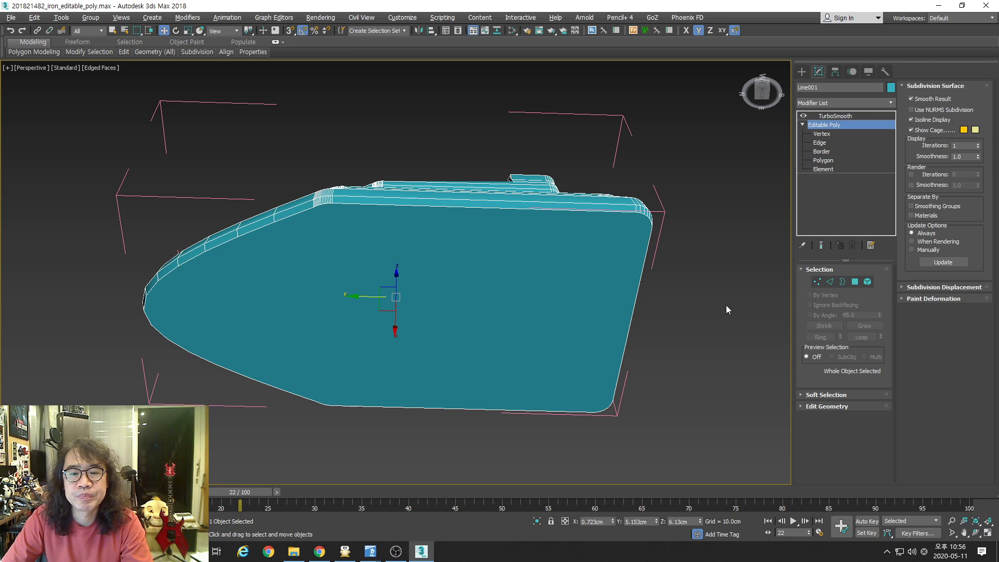
{"action": "left_click", "coordinate": [841, 116]}
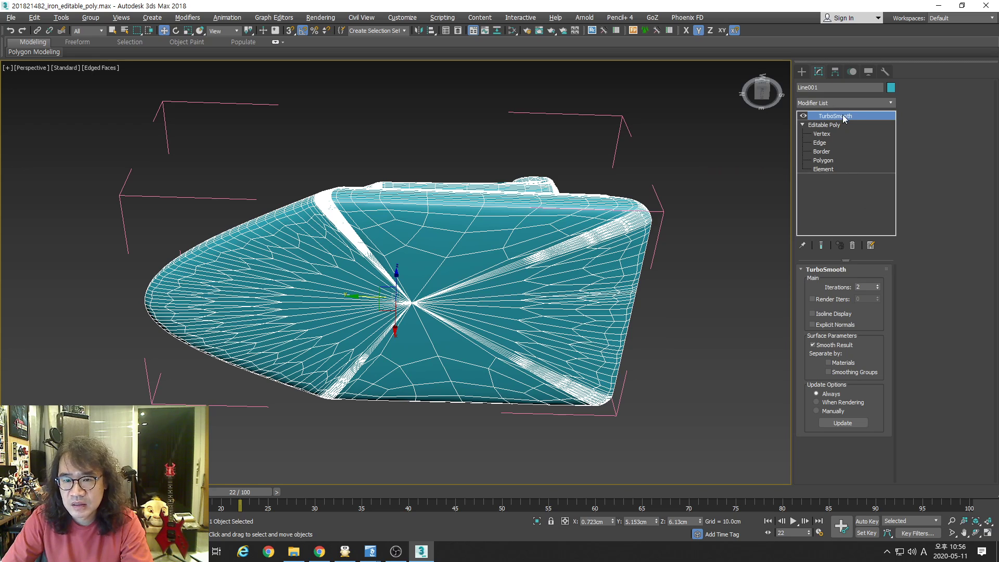
{"action": "left_click", "coordinate": [829, 372]}
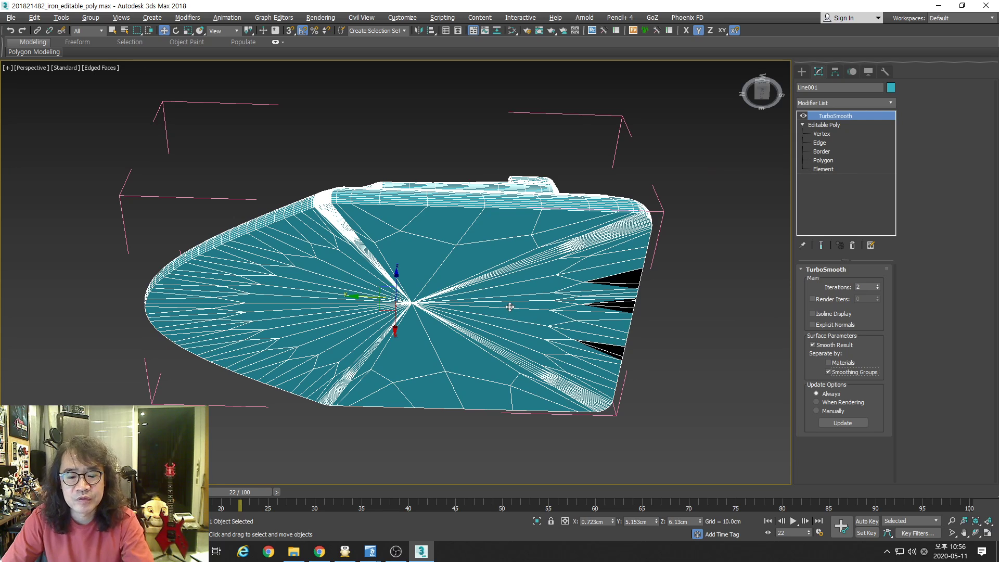
{"action": "key", "text": "F4"}
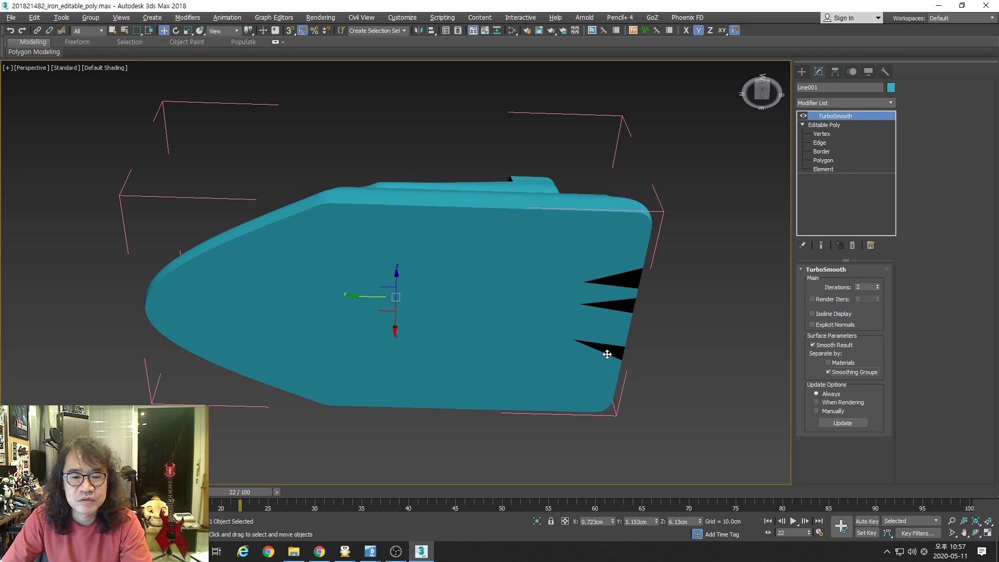
{"action": "mouse_move", "coordinate": [663, 272]}
{"action": "middle_mouse_down", "text": "alt"}
{"action": "mouse_move", "coordinate": [593, 317]}
{"action": "mouse_move", "coordinate": [494, 335]}
{"action": "mouse_move", "coordinate": [542, 286]}
{"action": "mouse_move", "coordinate": [442, 327]}
{"action": "mouse_move", "coordinate": [391, 323]}
{"action": "middle_mouse_up", "text": "alt"}
{"action": "key", "text": "F4"}
{"action": "key", "text": "alt+z"}
{"action": "left_click_drag", "start_coordinate": [391, 323], "coordinate": [397, 266]}
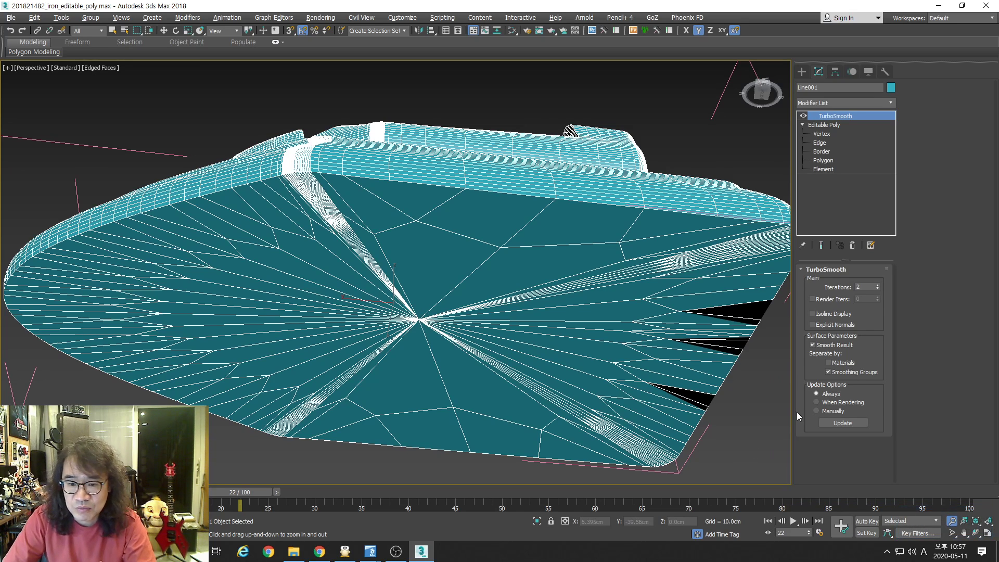
- Compare the underside's rim with TurboSmooth's separation by smoothing groups off and on, ending with it on
{"action": "left_click", "coordinate": [839, 374]}
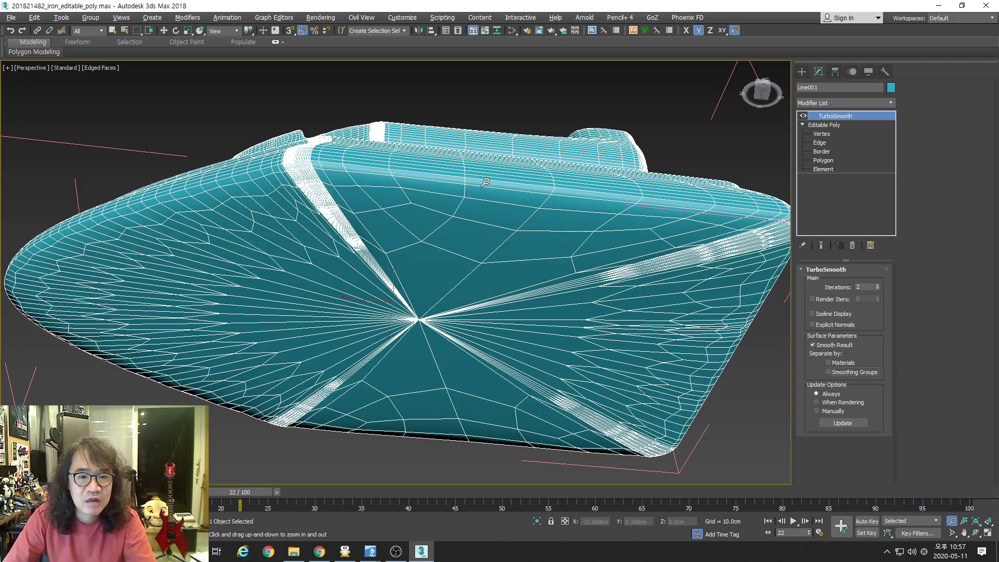
{"action": "middle_click_drag", "start_coordinate": [489, 201], "coordinate": [519, 274], "text": "alt"}
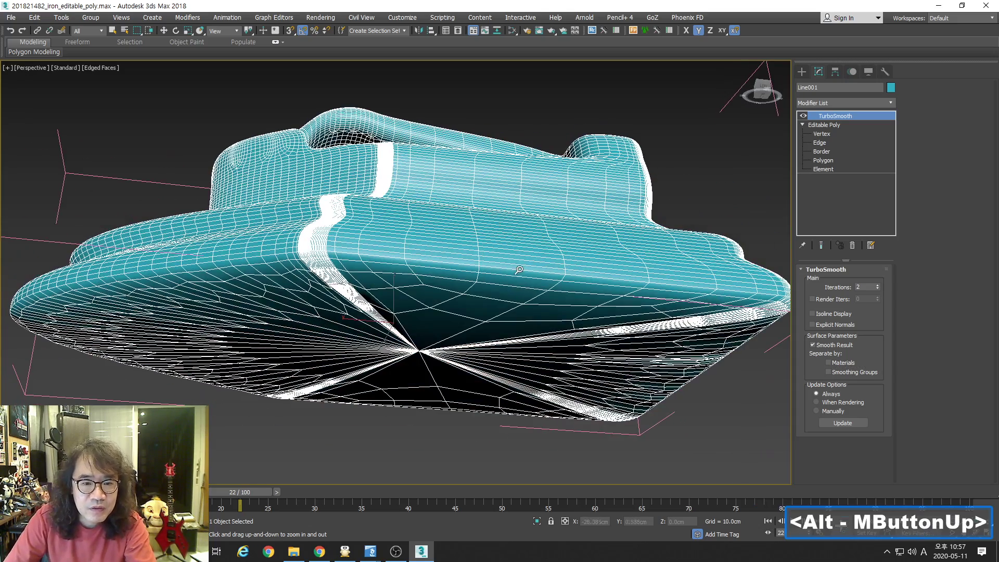
{"action": "right_click", "coordinate": [523, 283]}
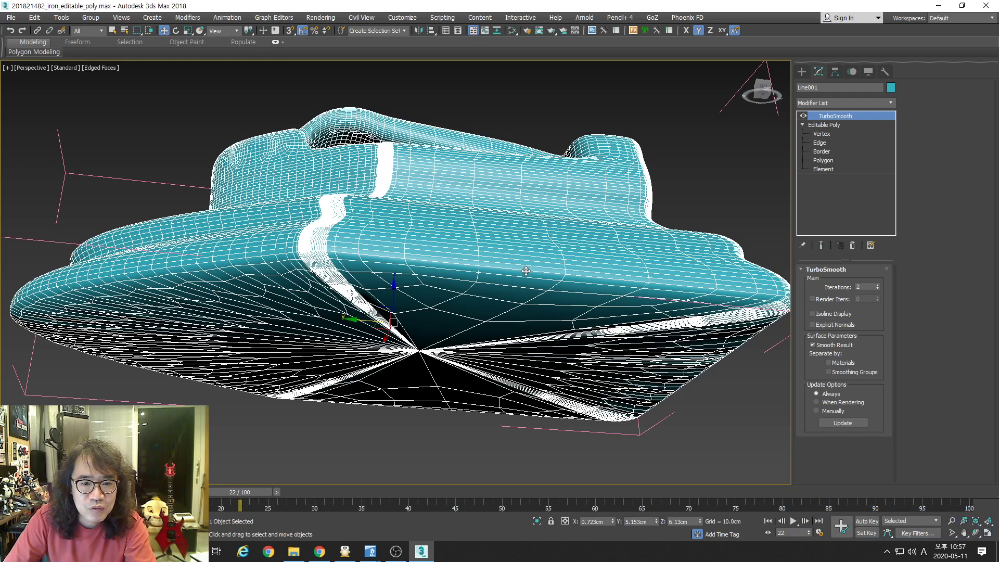
{"action": "left_click", "coordinate": [836, 371]}
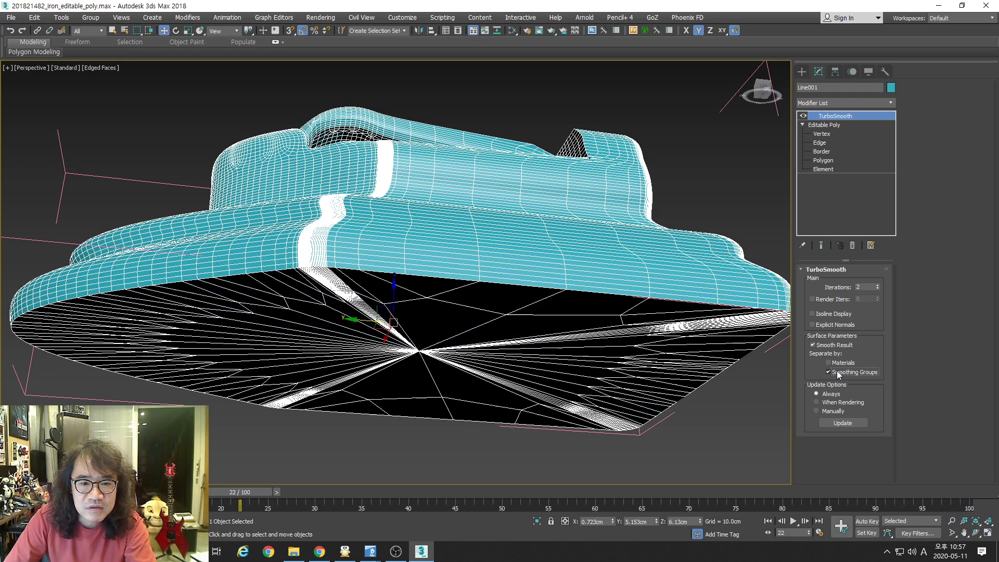
{"action": "left_click", "coordinate": [836, 371]}
{"action": "left_click", "coordinate": [837, 371]}
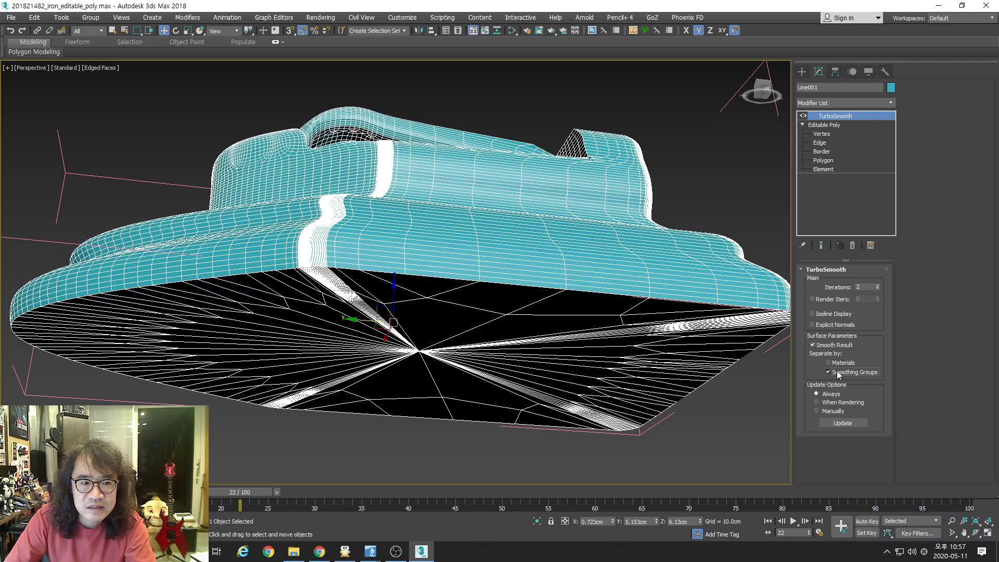
{"action": "left_click", "coordinate": [837, 370]}
{"action": "left_click", "coordinate": [836, 370]}
{"action": "left_click", "coordinate": [837, 370]}
{"action": "left_click", "coordinate": [837, 370]}
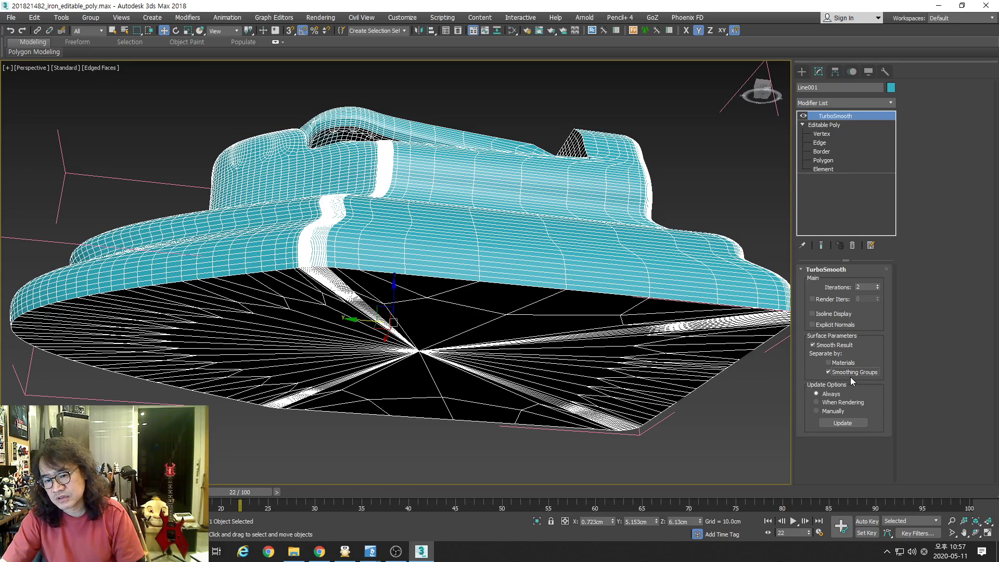
- Switch to the Editable Poly's vertex level and examine the unsmoothed vertices around the underside's rim
{"action": "middle_click_drag", "start_coordinate": [652, 365], "coordinate": [606, 358]}
{"action": "key", "text": "alt+z"}
{"action": "left_click_drag", "start_coordinate": [595, 343], "coordinate": [597, 352]}
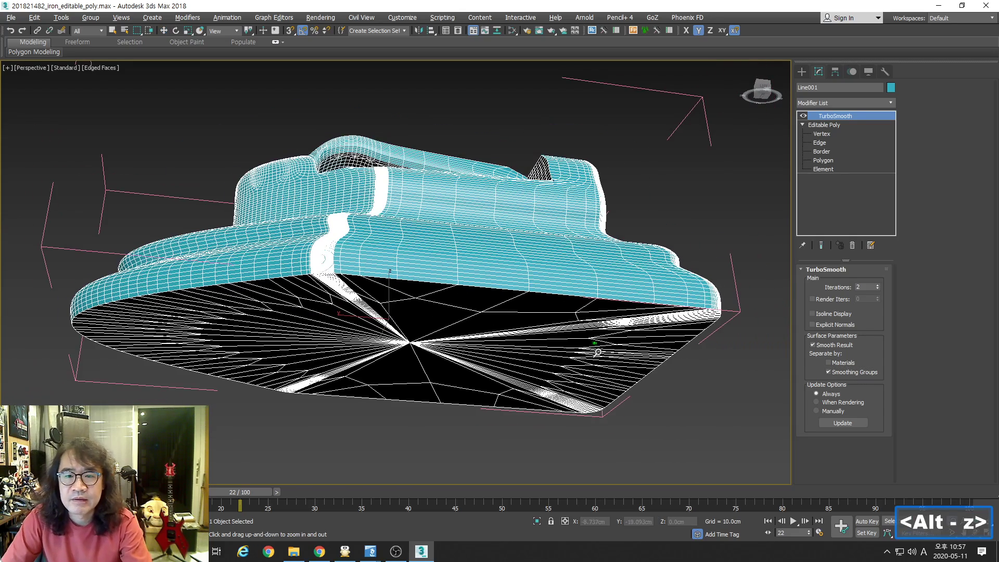
{"action": "left_click", "coordinate": [826, 130]}
{"action": "middle_click_drag", "start_coordinate": [696, 372], "coordinate": [603, 349], "text": "alt"}
{"action": "left_click", "coordinate": [818, 282]}
{"action": "key", "text": "alt+z"}
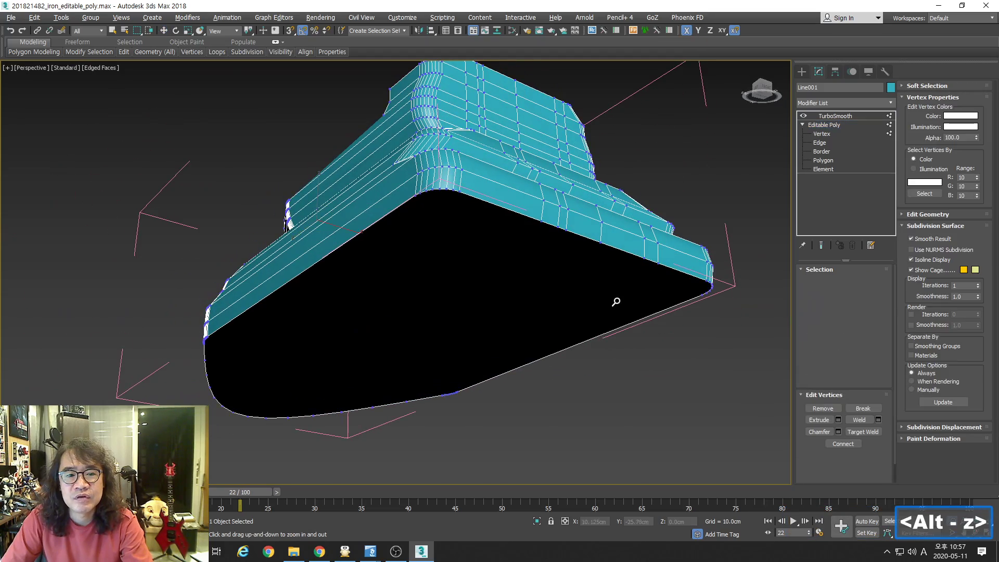
{"action": "left_click_drag", "start_coordinate": [616, 298], "coordinate": [487, 292]}
{"action": "key", "text": "alt+z"}
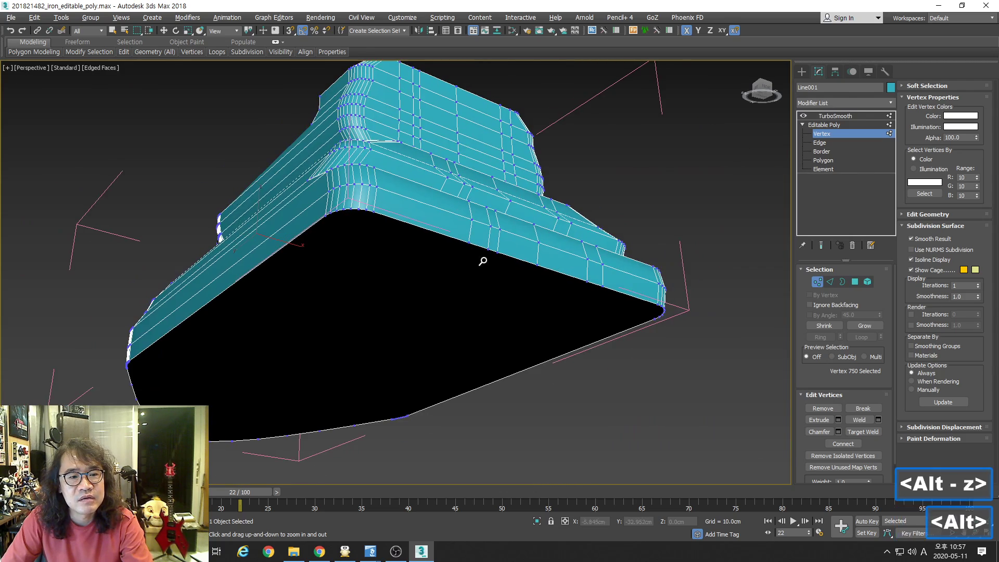
{"action": "middle_click_drag", "start_coordinate": [482, 262], "coordinate": [462, 272], "text": "alt"}
- Show the TurboSmooth end result at vertex level and examine the black triangular patches along the underside's edge
{"action": "left_click", "coordinate": [822, 245]}
{"action": "key", "text": "alt+z"}
{"action": "left_click_drag", "start_coordinate": [461, 272], "coordinate": [462, 270]}
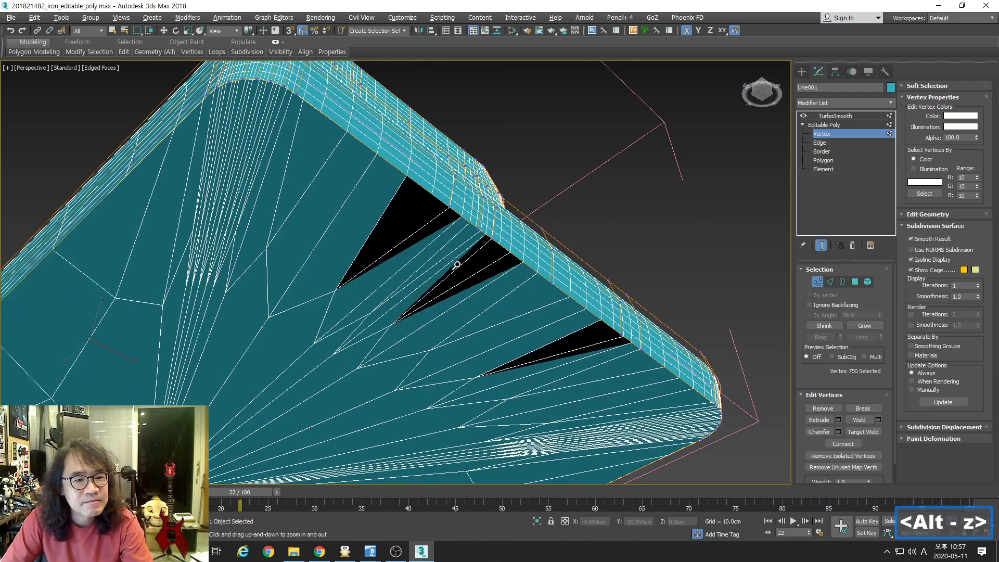
{"action": "middle_click_drag", "start_coordinate": [456, 265], "coordinate": [465, 271], "text": "alt"}
{"action": "left_click_drag", "start_coordinate": [465, 272], "coordinate": [465, 263]}
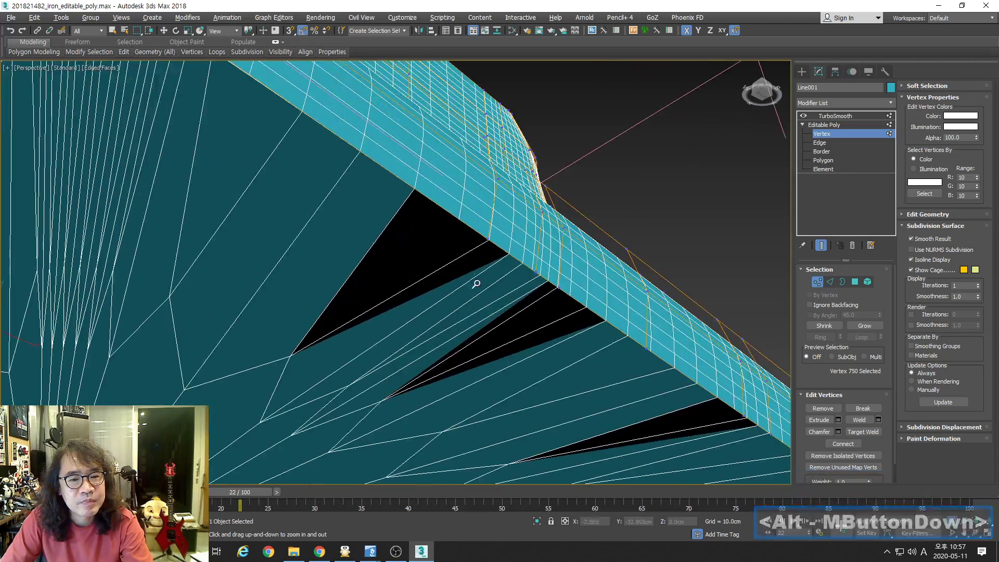
{"action": "middle_click_drag", "start_coordinate": [475, 283], "coordinate": [475, 232]}
{"action": "key", "text": "alt+z"}
{"action": "left_click_drag", "start_coordinate": [475, 233], "coordinate": [476, 238]}
{"action": "middle_click_drag", "start_coordinate": [489, 275], "coordinate": [492, 247], "text": "alt"}
{"action": "left_click_drag", "start_coordinate": [492, 248], "coordinate": [496, 270], "text": "alt"}
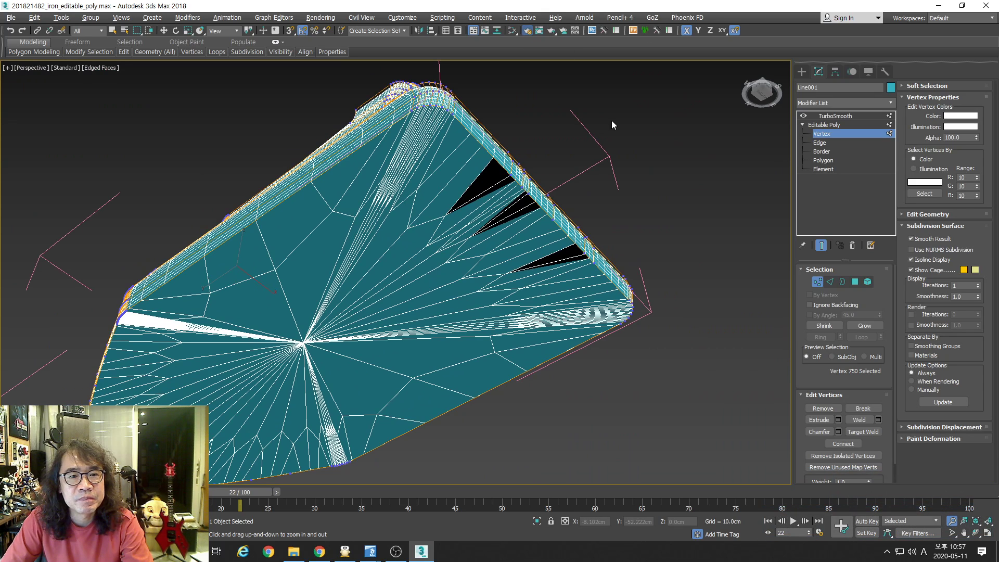
- Render the perspective view of the iron's underside with the Scanline Renderer, and close the render windows
{"action": "key", "text": "F10"}
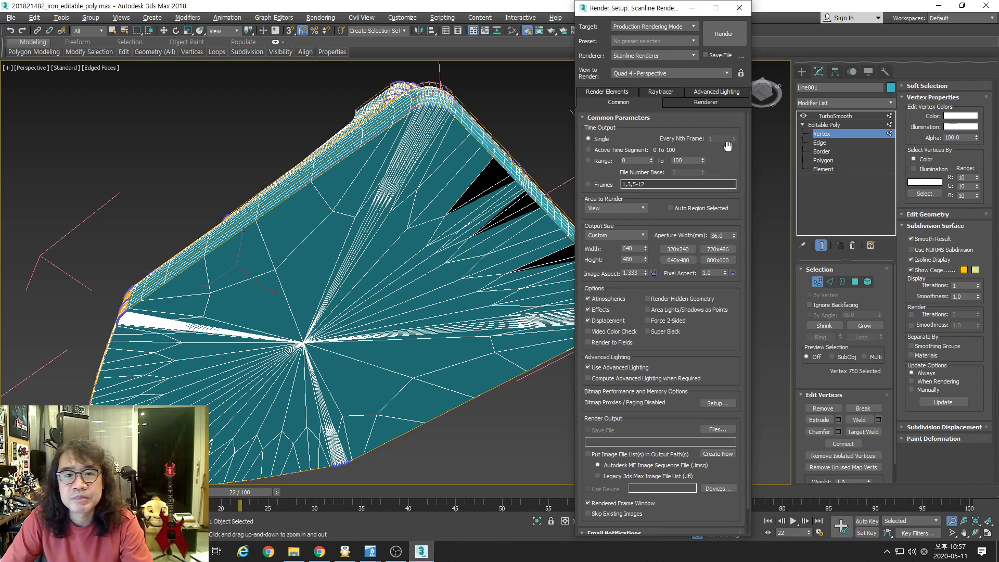
{"action": "left_click", "coordinate": [723, 34]}
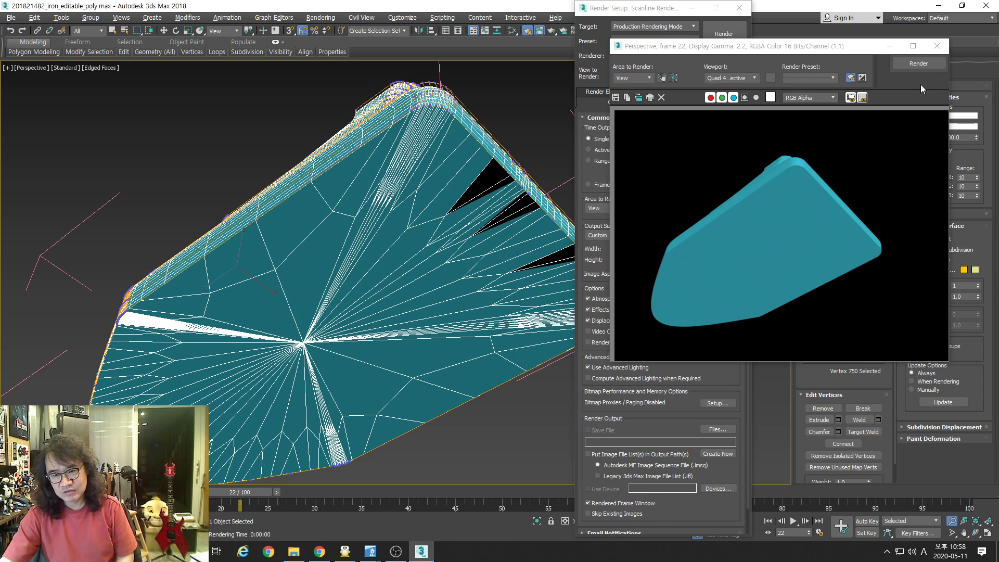
{"action": "left_click", "coordinate": [937, 47]}
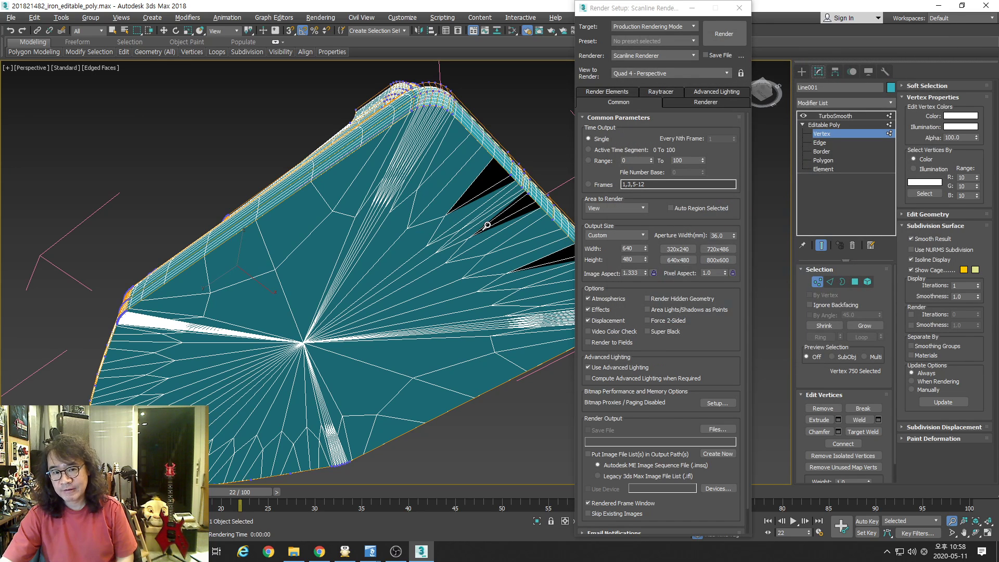
{"action": "left_click", "coordinate": [740, 9]}
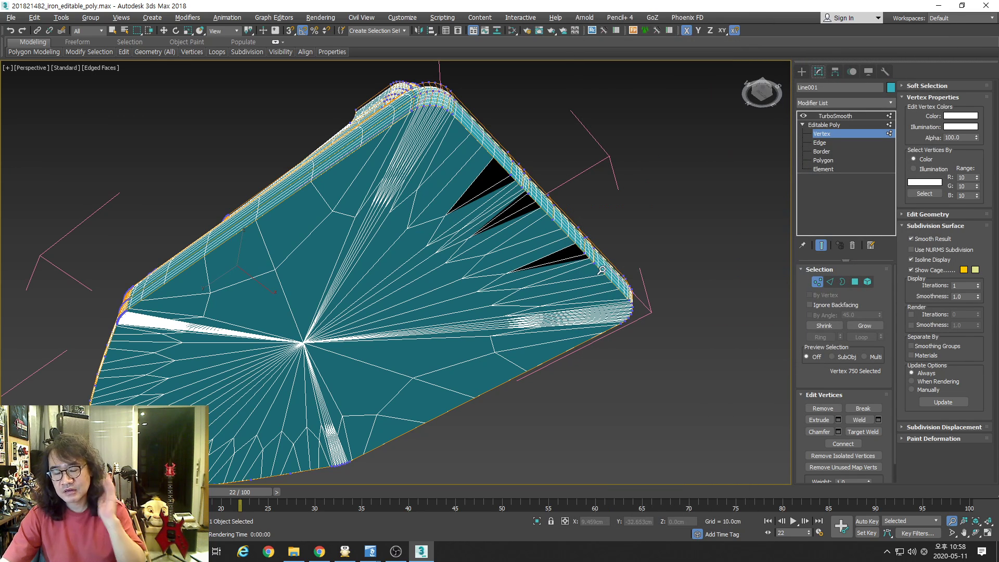
- Leave the vertex level and examine the smoothed underside's triangulation, then the whole iron from above
{"action": "left_click", "coordinate": [818, 285]}
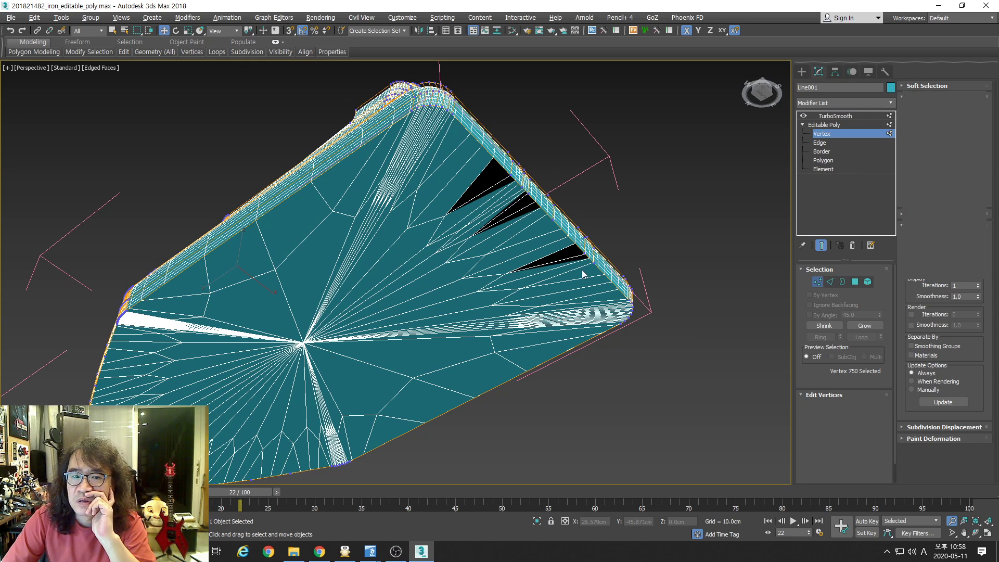
{"action": "middle_click_drag", "start_coordinate": [486, 209], "coordinate": [489, 225]}
{"action": "key", "text": "alt+z"}
{"action": "left_click_drag", "start_coordinate": [488, 225], "coordinate": [493, 197]}
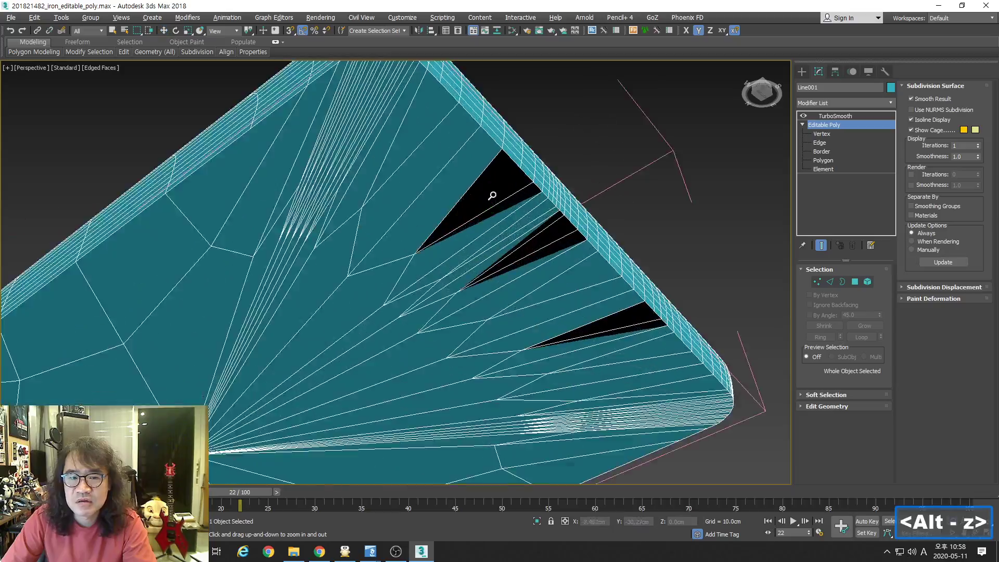
{"action": "middle_click_drag", "start_coordinate": [493, 197], "coordinate": [458, 268], "text": "alt"}
{"action": "left_click_drag", "start_coordinate": [458, 267], "coordinate": [467, 320], "text": "alt"}
{"action": "middle_click_drag", "start_coordinate": [467, 320], "coordinate": [517, 143], "text": "alt"}
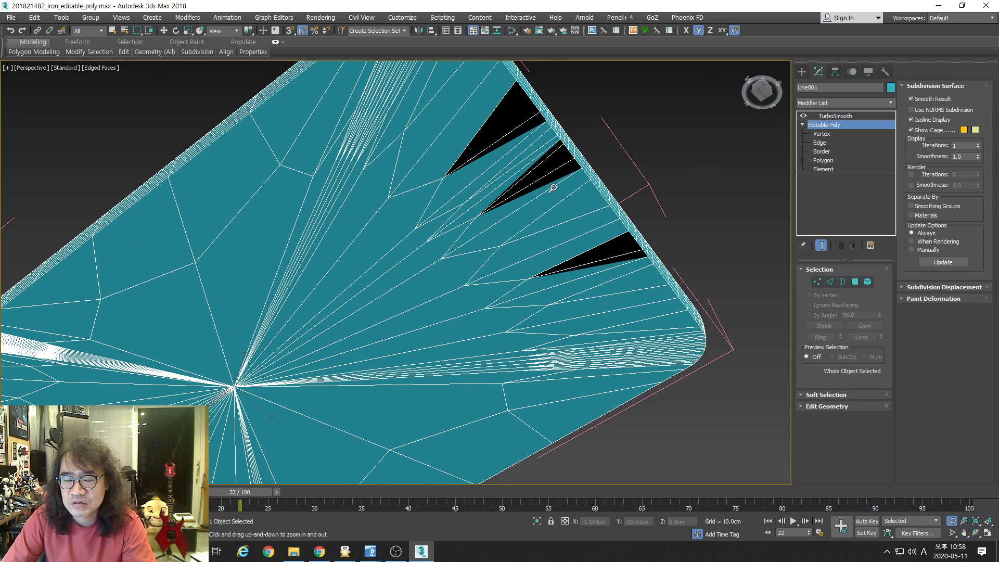
{"action": "key", "text": "alt+z"}
{"action": "left_click_drag", "start_coordinate": [507, 172], "coordinate": [520, 196]}
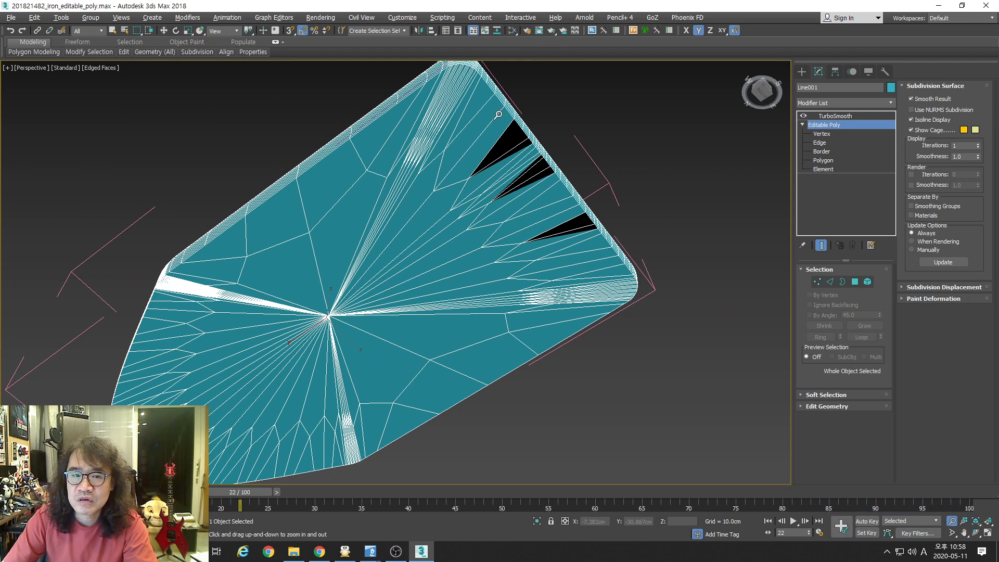
{"action": "middle_click_drag", "start_coordinate": [519, 156], "coordinate": [547, 189], "text": "alt"}
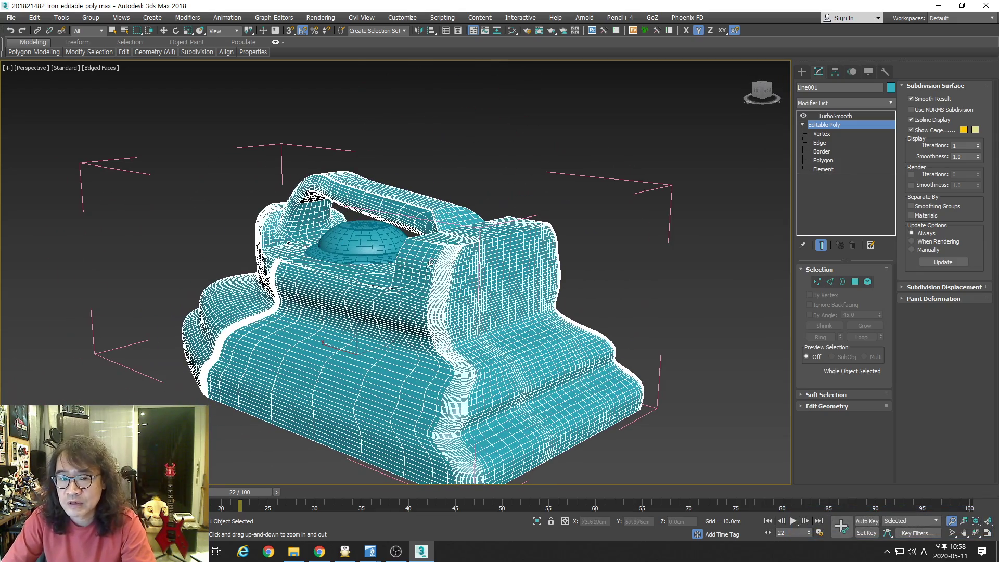
- Compare the iron without and with its TurboSmooth end result and inspect its upper body from the side
{"action": "left_click", "coordinate": [821, 246]}
{"action": "left_click", "coordinate": [822, 246]}
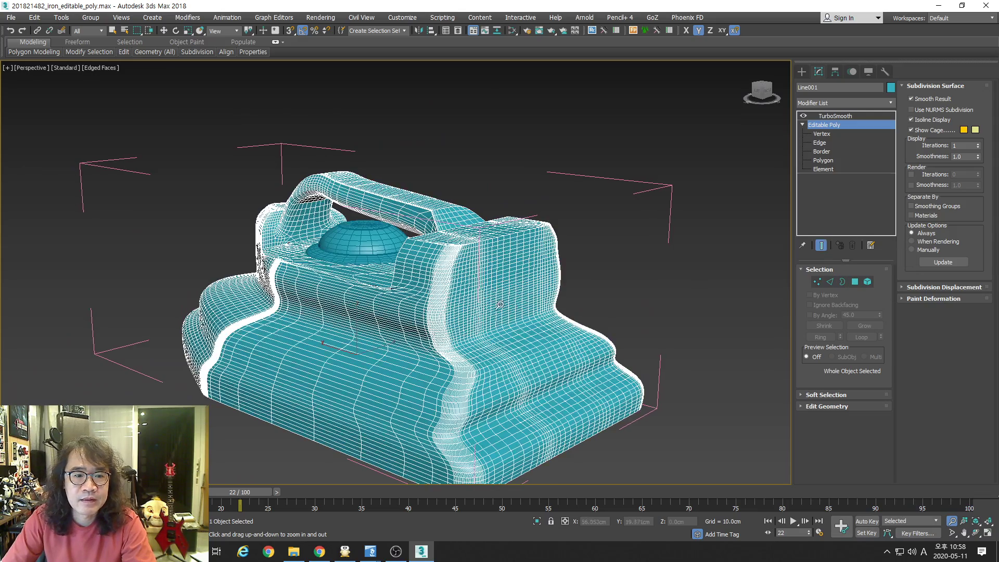
{"action": "key", "text": "alt+z"}
{"action": "middle_click_drag", "start_coordinate": [521, 313], "coordinate": [630, 154], "text": "alt"}
{"action": "key", "text": "alt+z"}
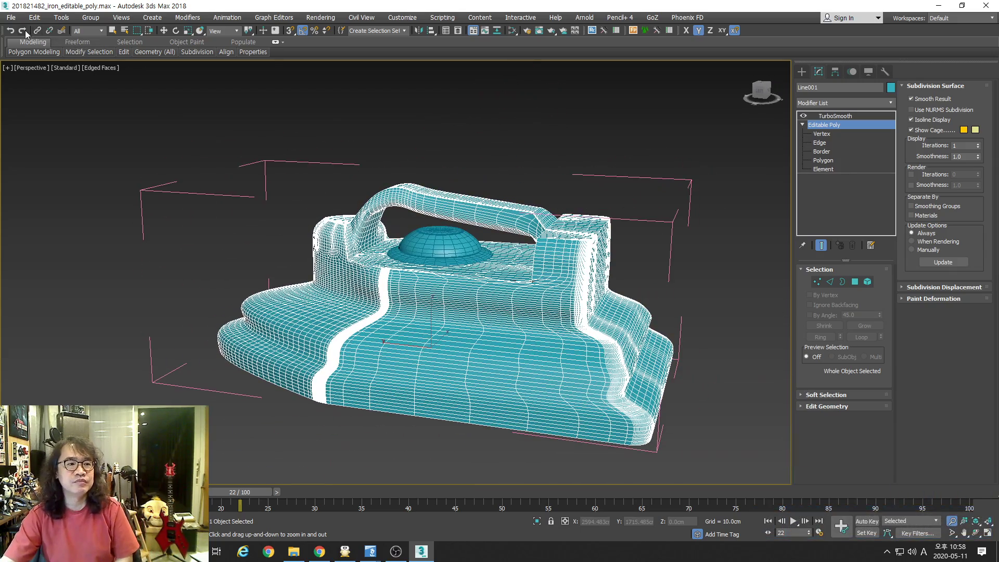
- Reset to an empty scene without saving the changes to the iron
{"action": "left_click", "coordinate": [13, 21]}
{"action": "left_click", "coordinate": [21, 48]}
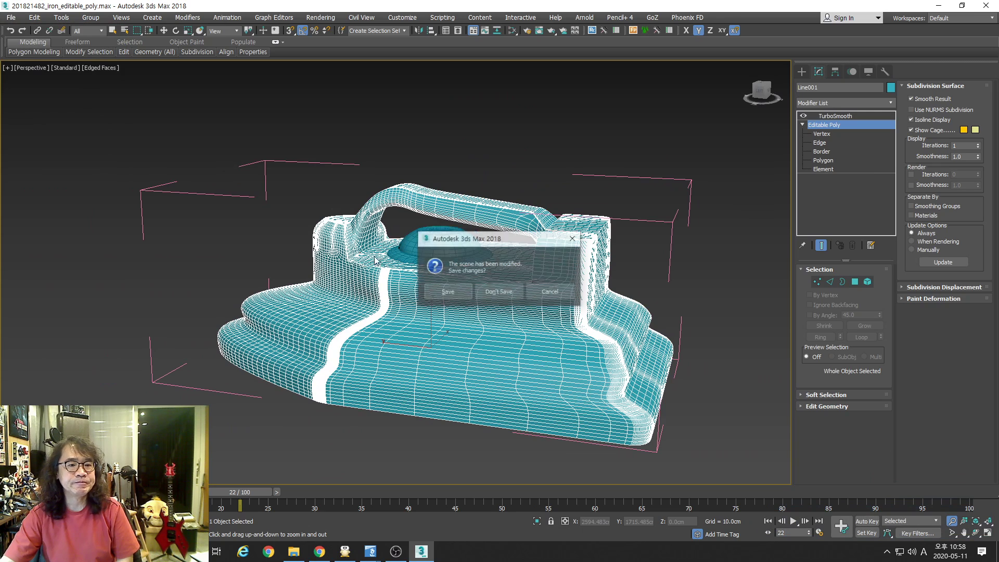
{"action": "left_click", "coordinate": [497, 292]}
{"action": "left_click", "coordinate": [465, 286]}
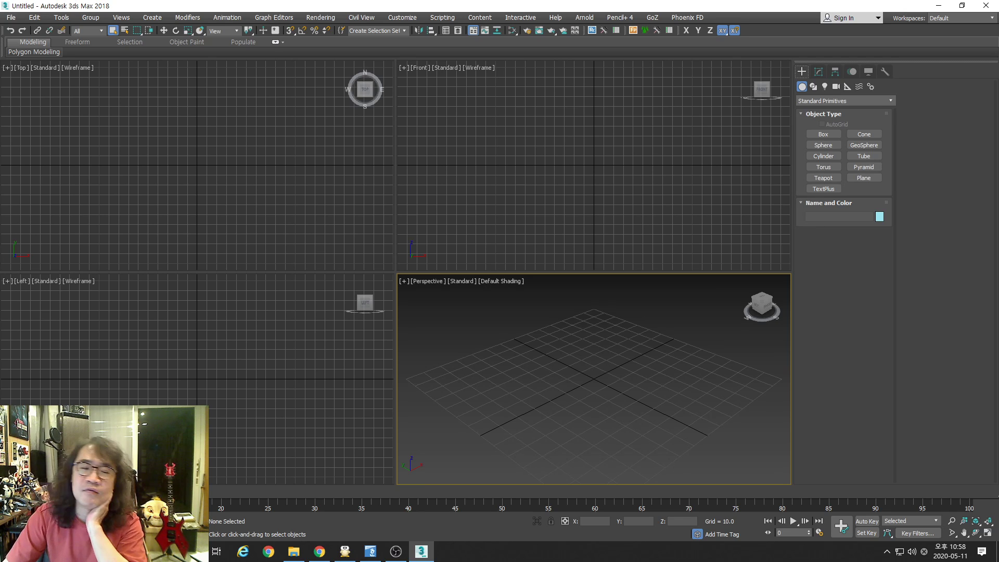
- Try to open the student's submitted dial telephone scene
{"action": "left_click_drag", "start_coordinate": [636, 101], "coordinate": [598, 122]}
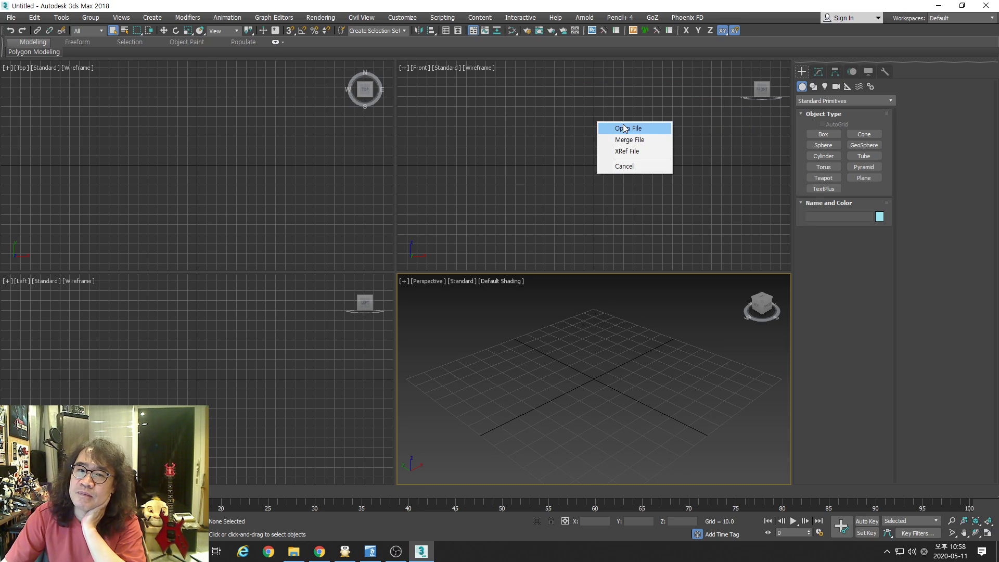
{"action": "left_click", "coordinate": [630, 129]}
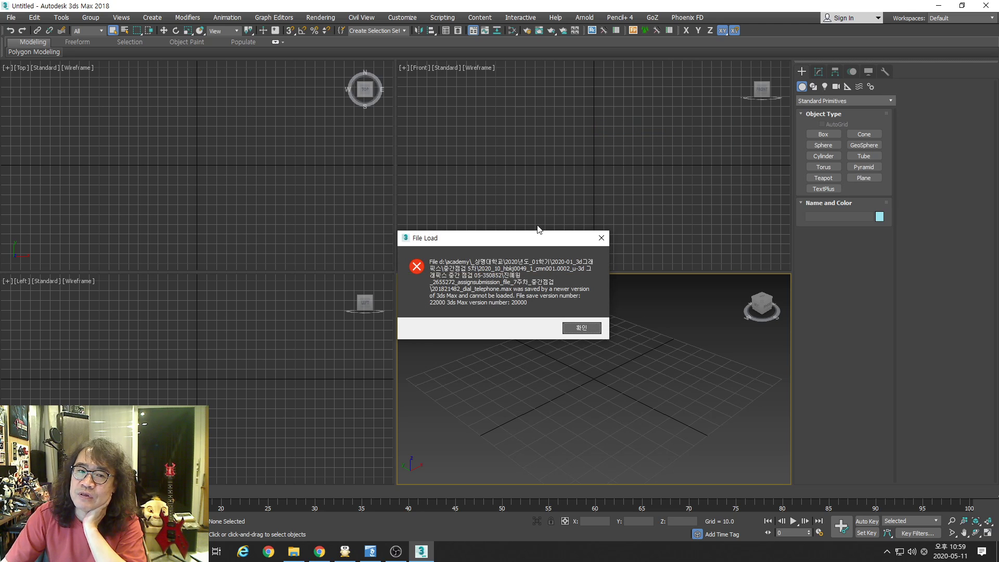
{"action": "left_click", "coordinate": [581, 327]}
- Try two more times to open a scene file from the student's submission
{"action": "left_click_drag", "start_coordinate": [789, 142], "coordinate": [618, 172]}
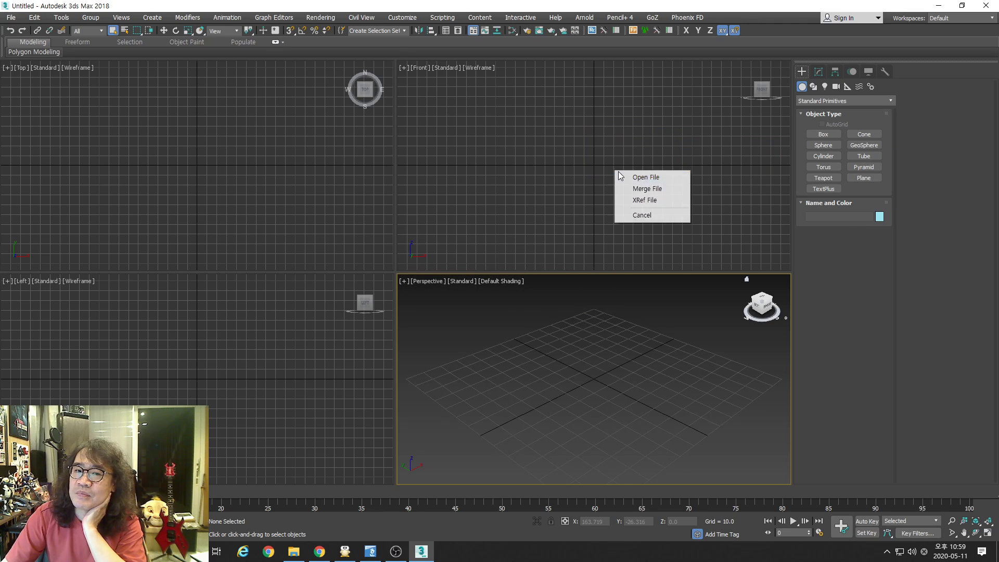
{"action": "left_click", "coordinate": [630, 173]}
{"action": "left_click", "coordinate": [585, 330]}
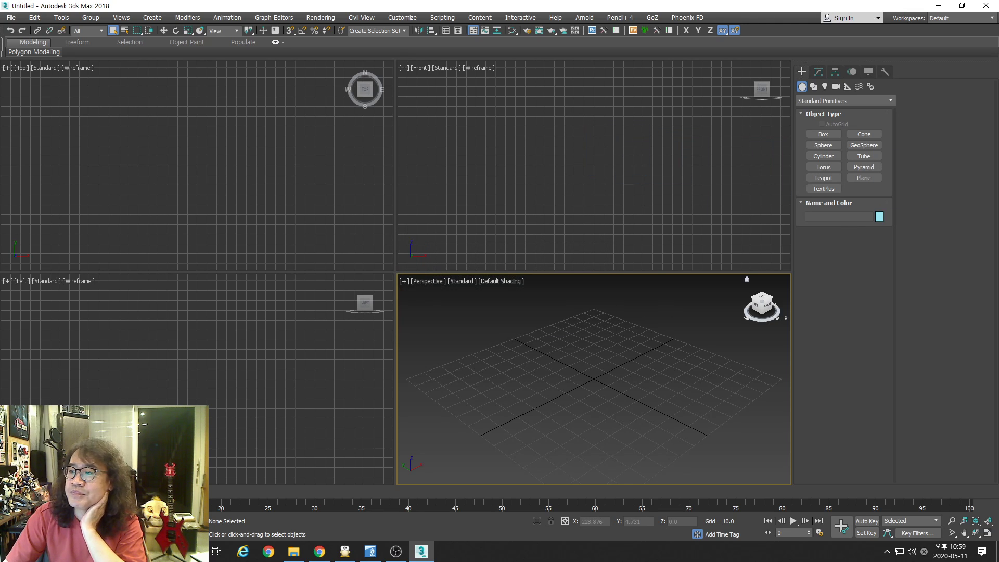
{"action": "left_click_drag", "start_coordinate": [998, 156], "coordinate": [536, 180]}
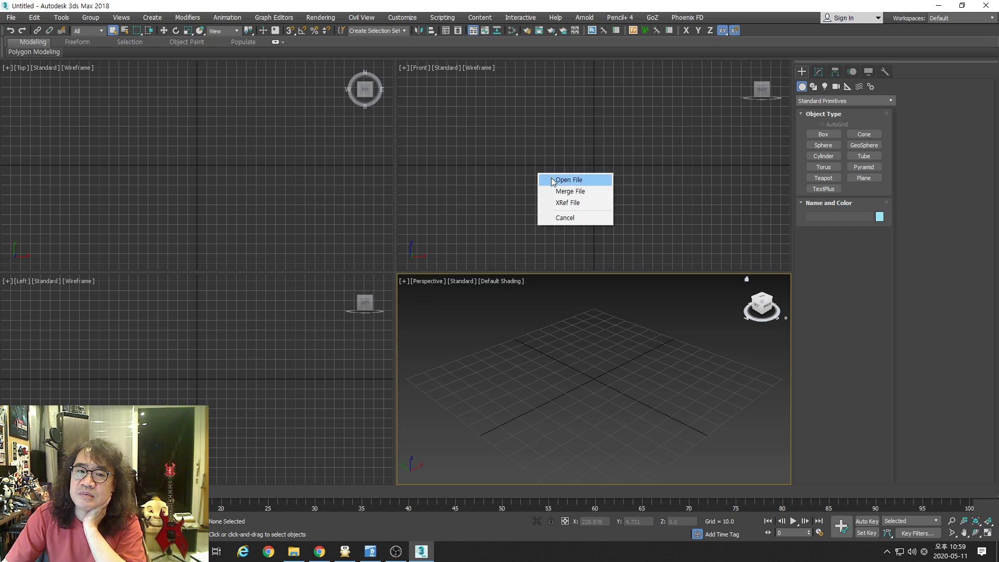
{"action": "left_click", "coordinate": [560, 180]}
{"action": "left_click", "coordinate": [573, 332]}
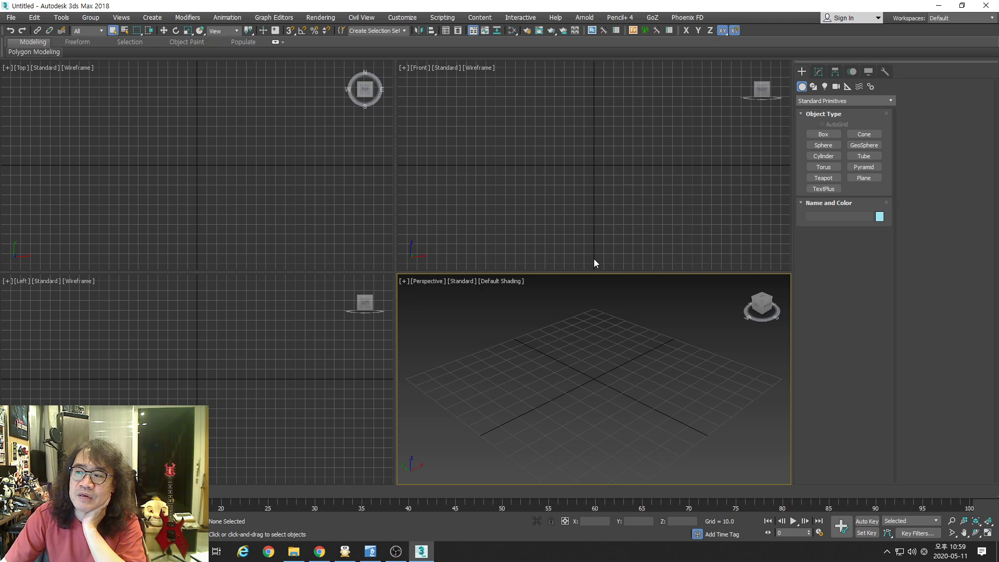